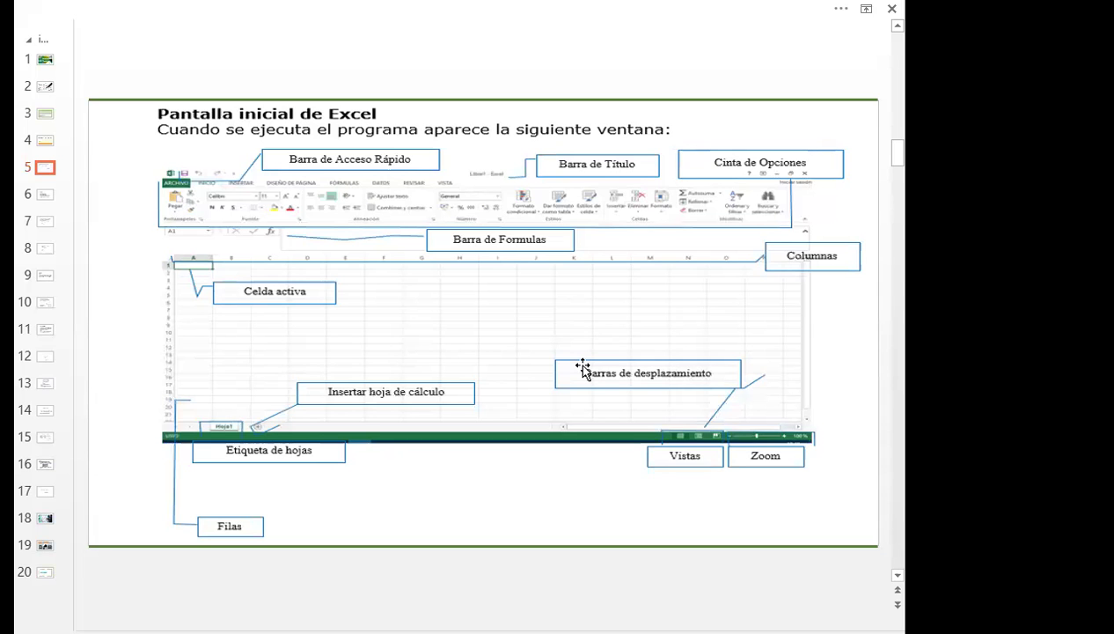
# Go to the slide about entering cell data, then switch to the Excel workbook and select range G3:K14
pyautogui.scroll(-1, 583, 368)
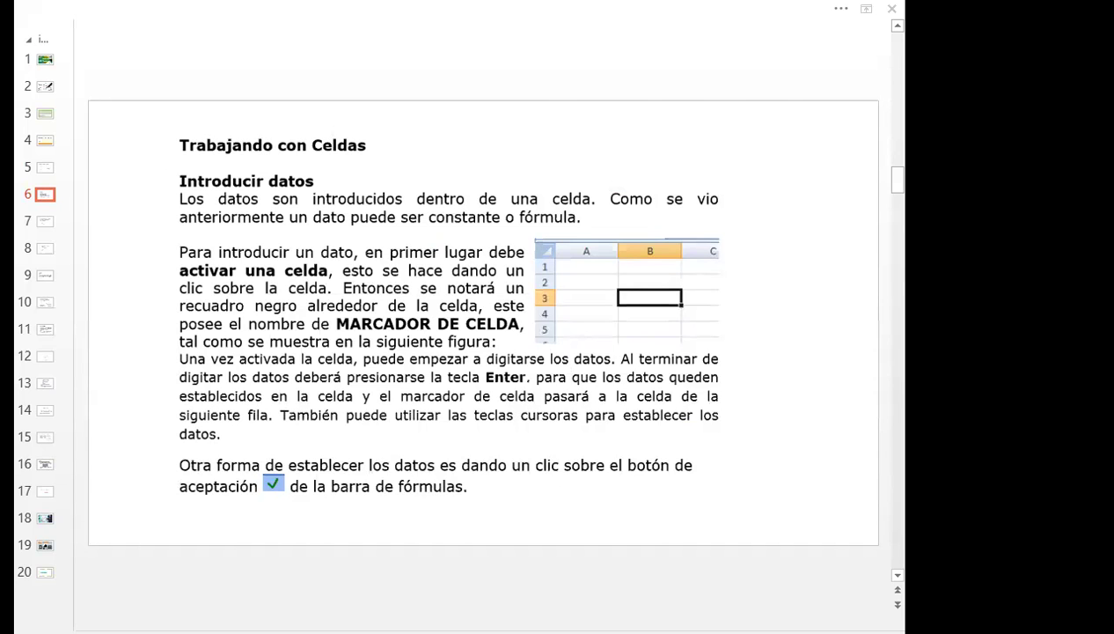
pyautogui.hotkey('alt', 'Tab')
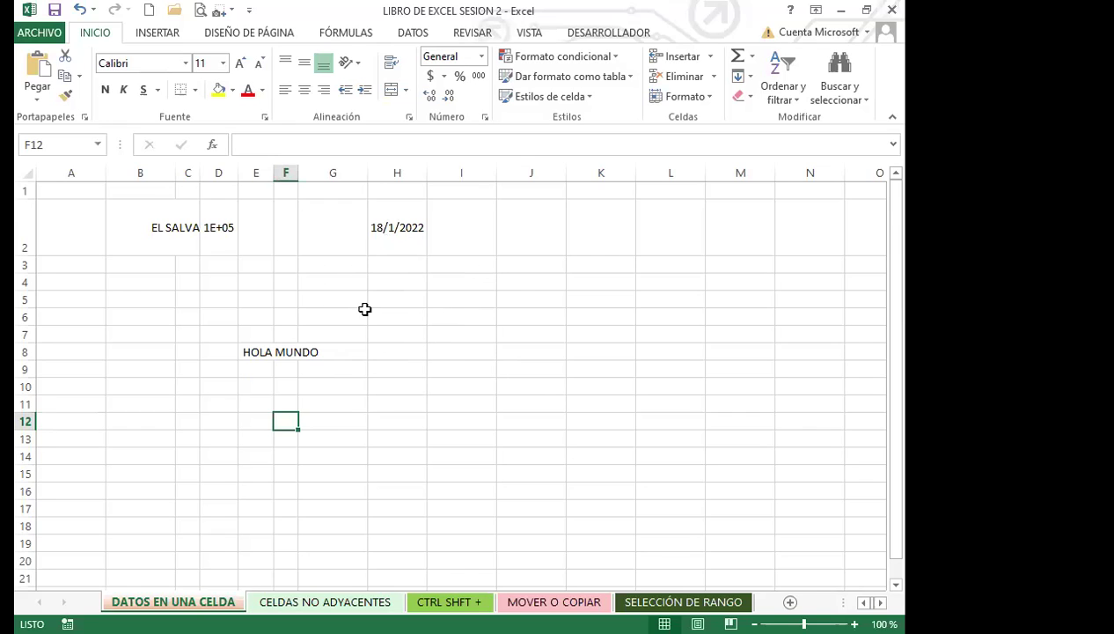
pyautogui.click(328, 264)
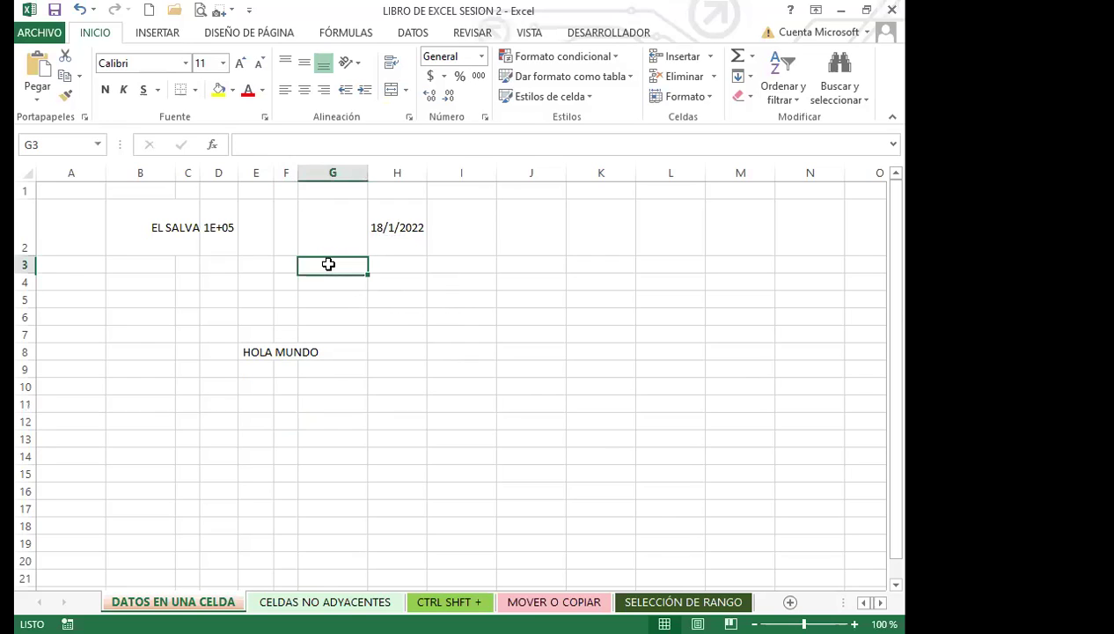
pyautogui.moveTo(326, 266); pyautogui.dragTo(588, 453)
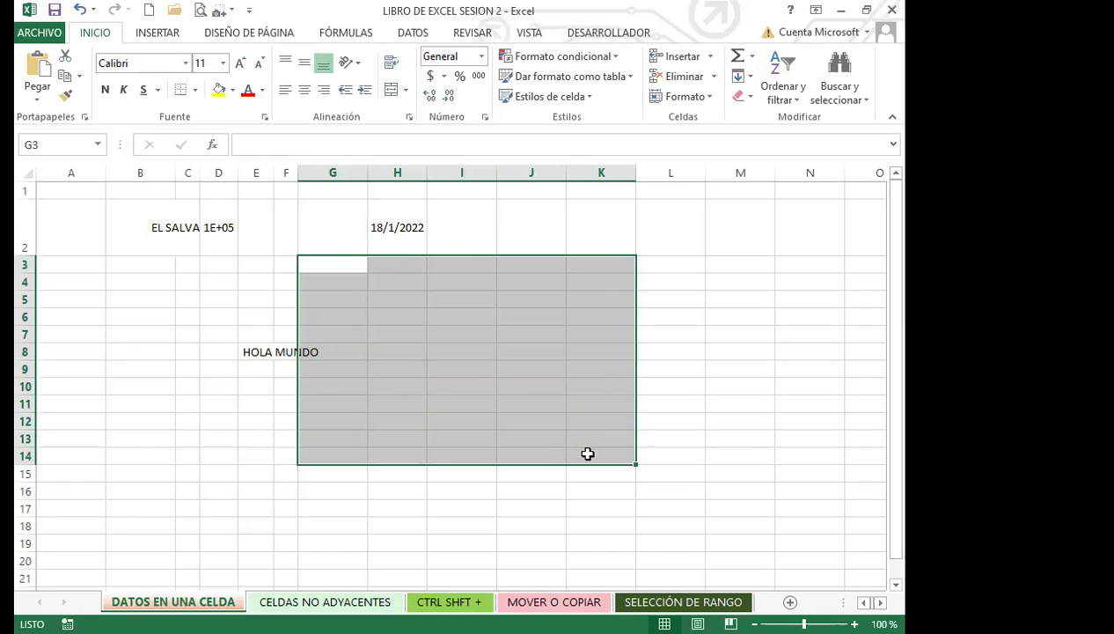
pyautogui.click(340, 266)
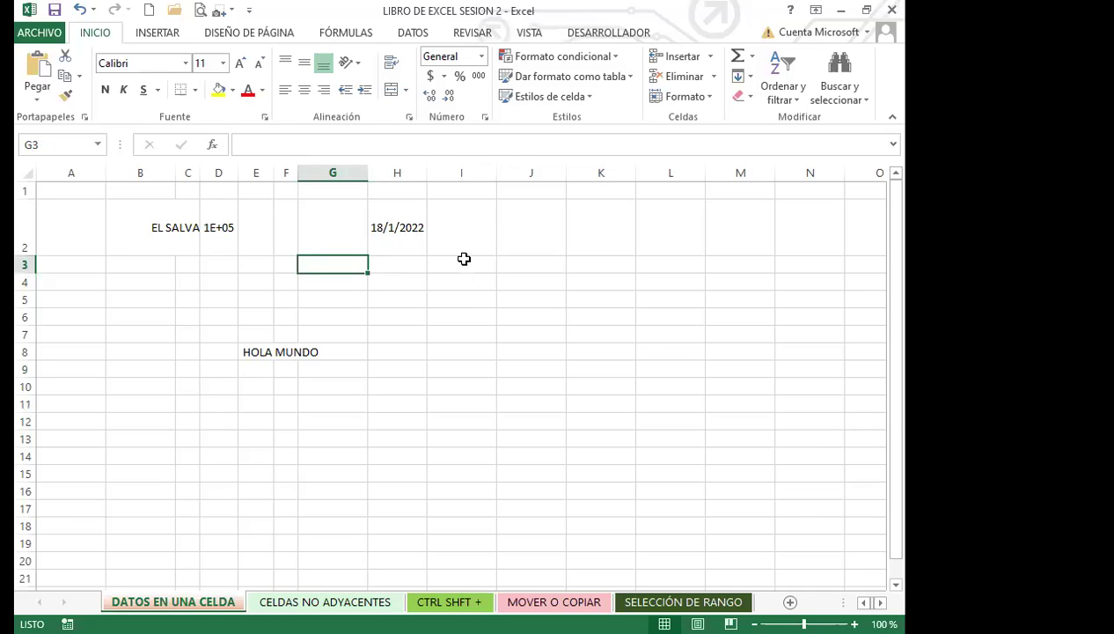
# Enter EL SALVADOR in cell I3 of the DATOS EN UNA CELDA sheet
pyautogui.click(461, 262)
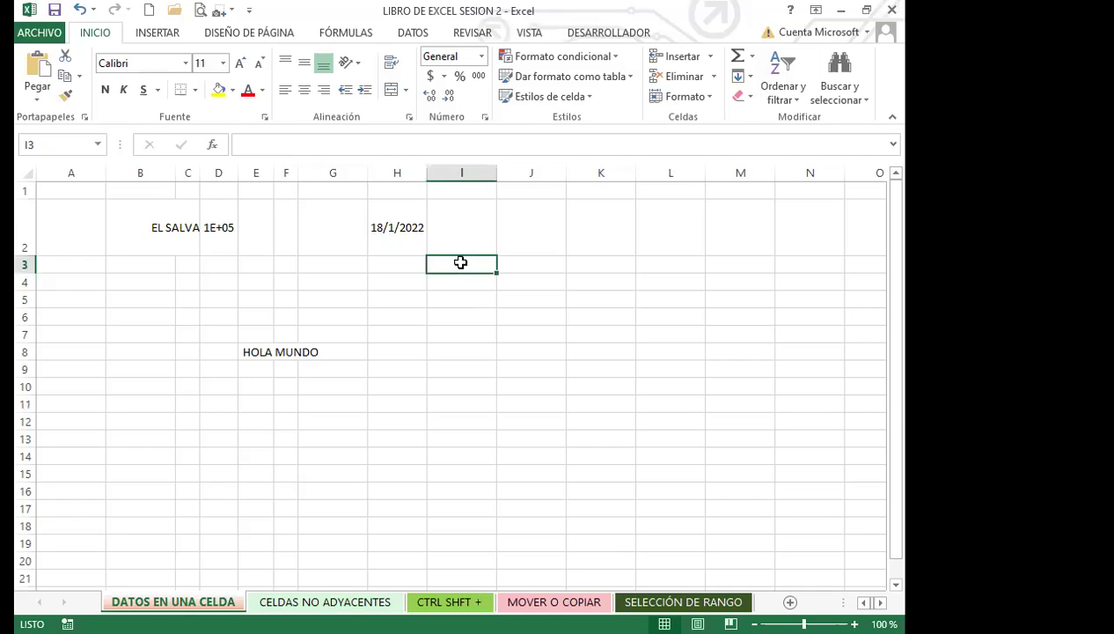
pyautogui.write('EL')
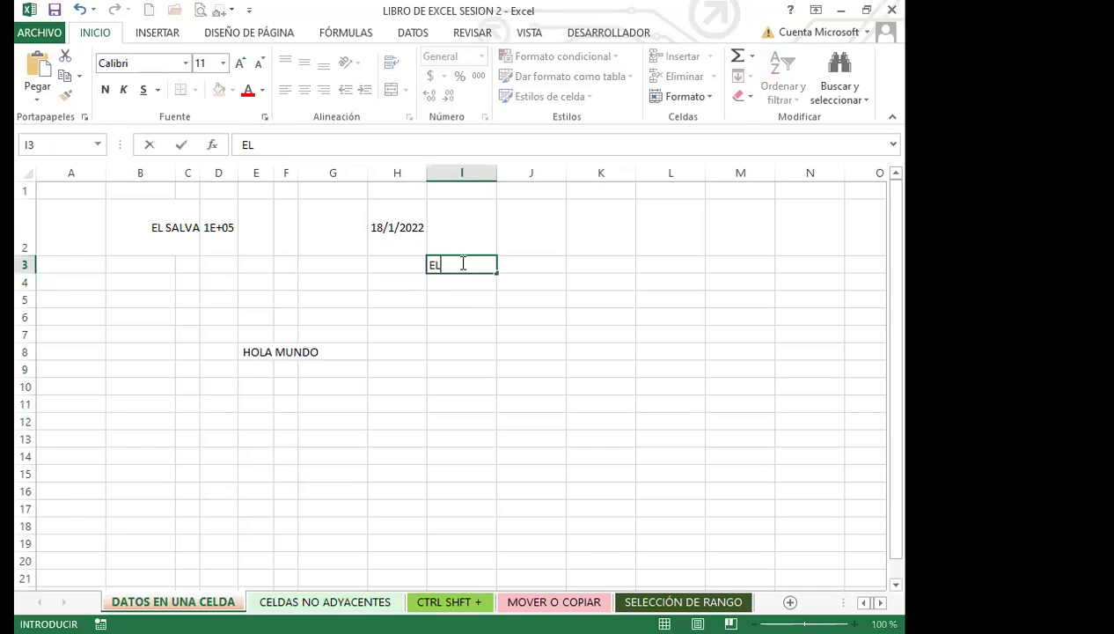
pyautogui.write(' SALVADOR')
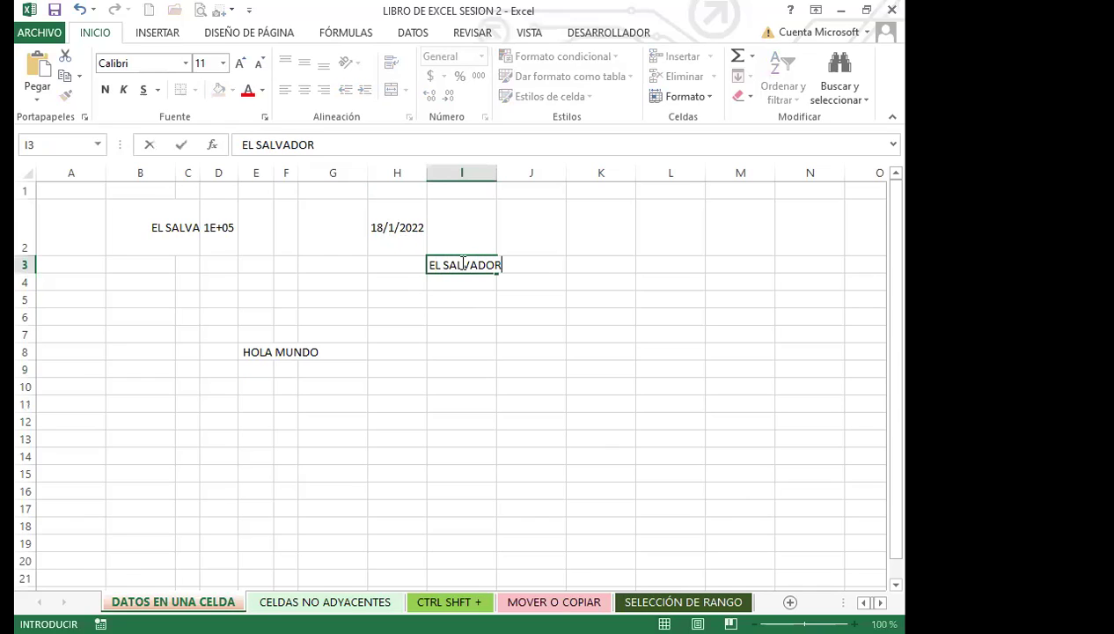
pyautogui.press('Return')
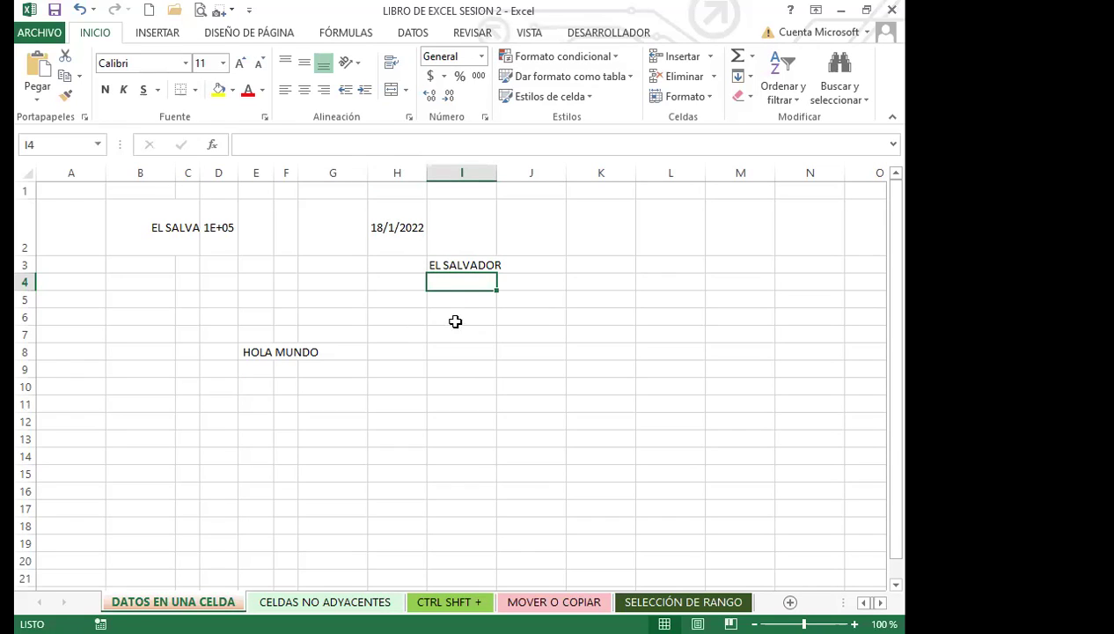
# Enter EL SALVADOR in cell I4, replacing the autocomplete suggestion with the fully written text
pyautogui.doubleClick(446, 280)
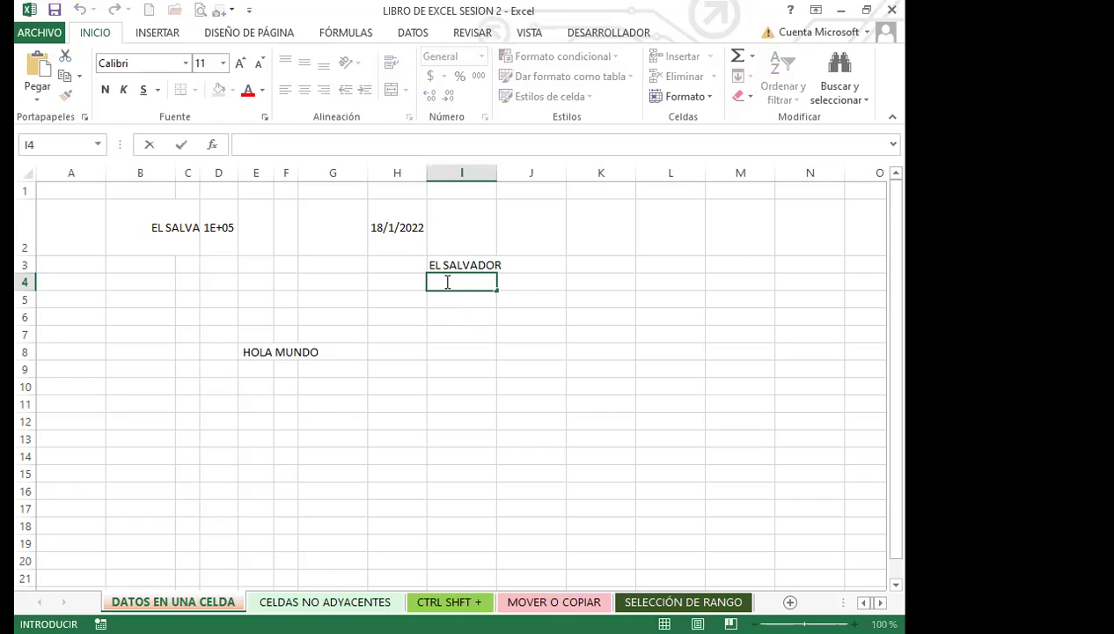
pyautogui.write('EL AV')
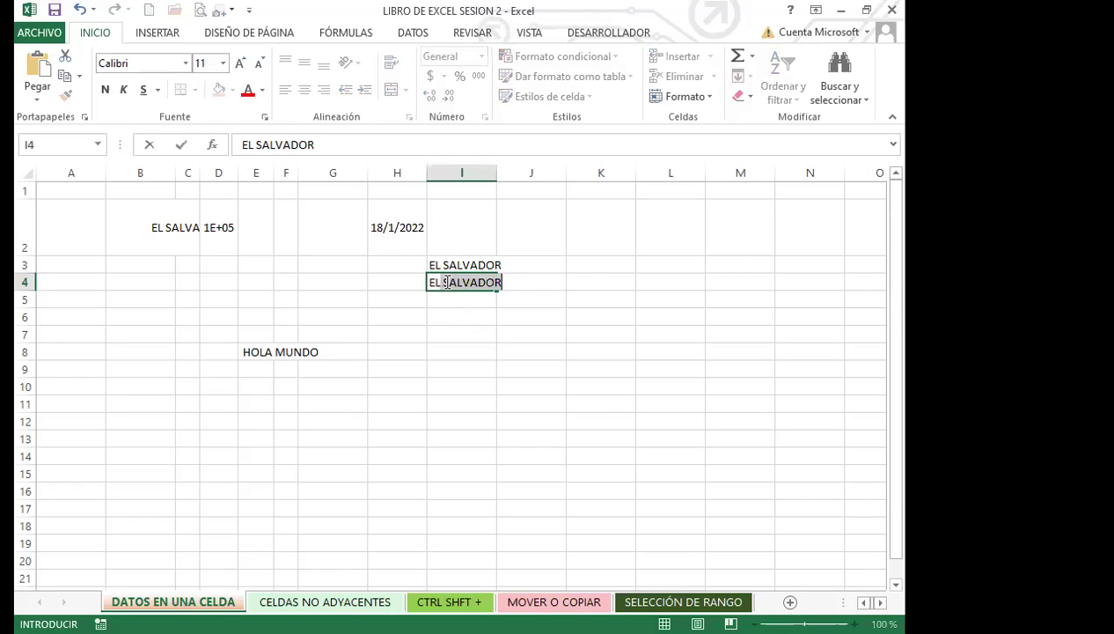
pyautogui.press('BackSpace')
pyautogui.press('BackSpace')
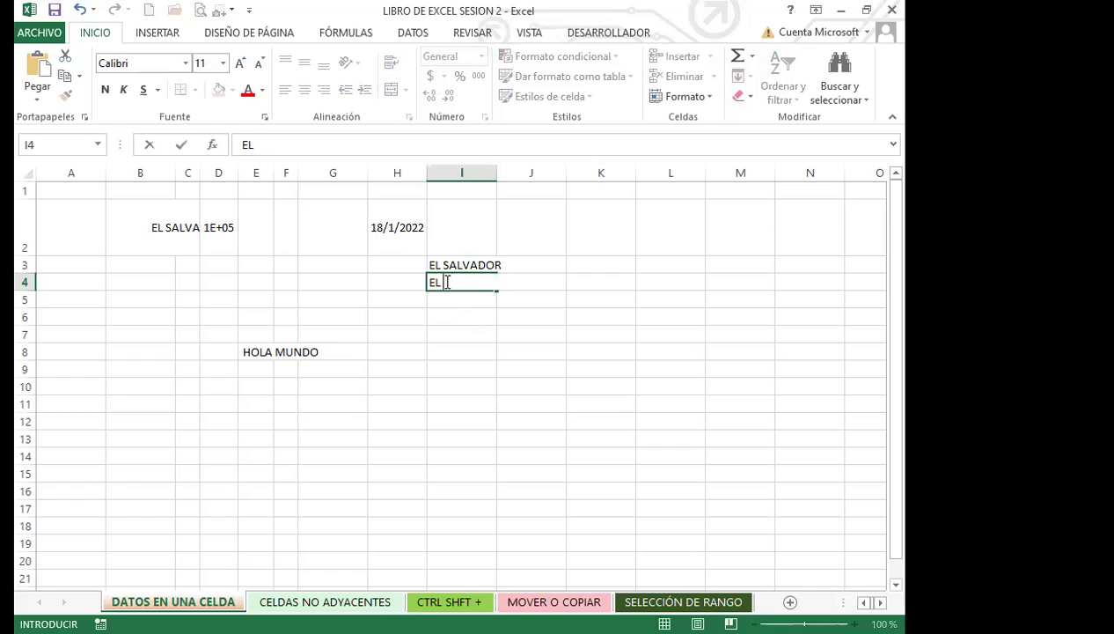
pyautogui.write('SALVADOR')
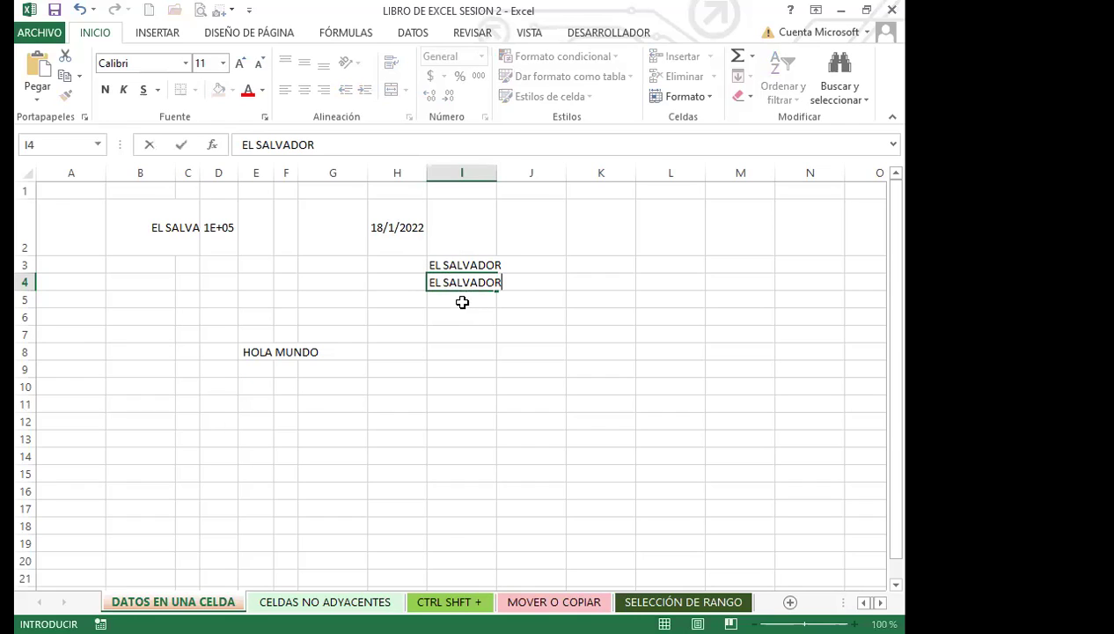
pyautogui.click(462, 301)
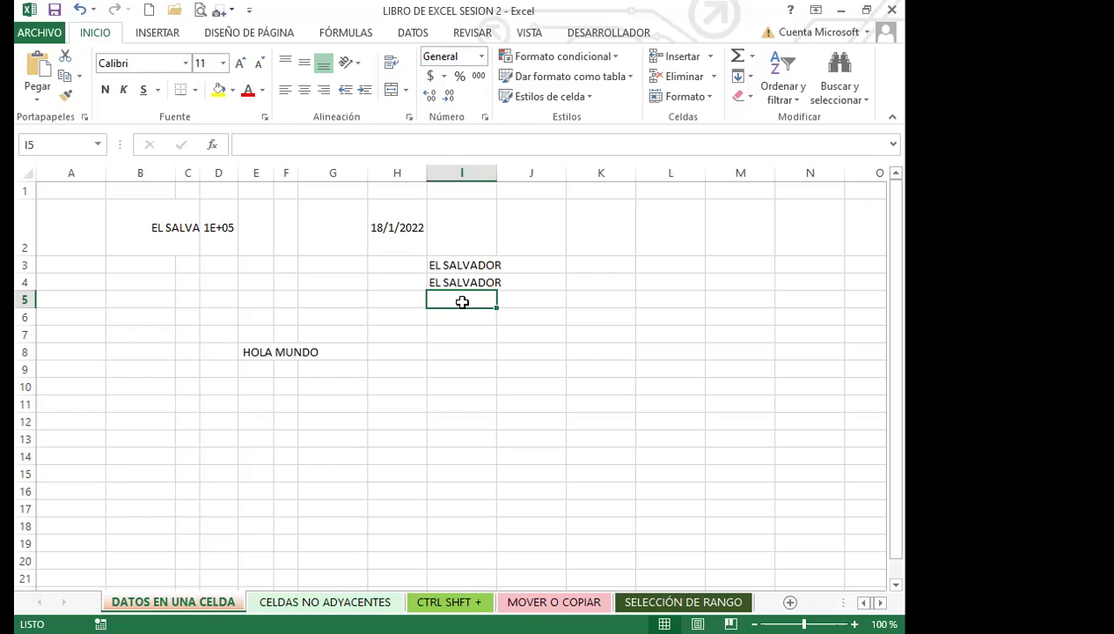
# Enter HOLA in cell I8
pyautogui.click(457, 354)
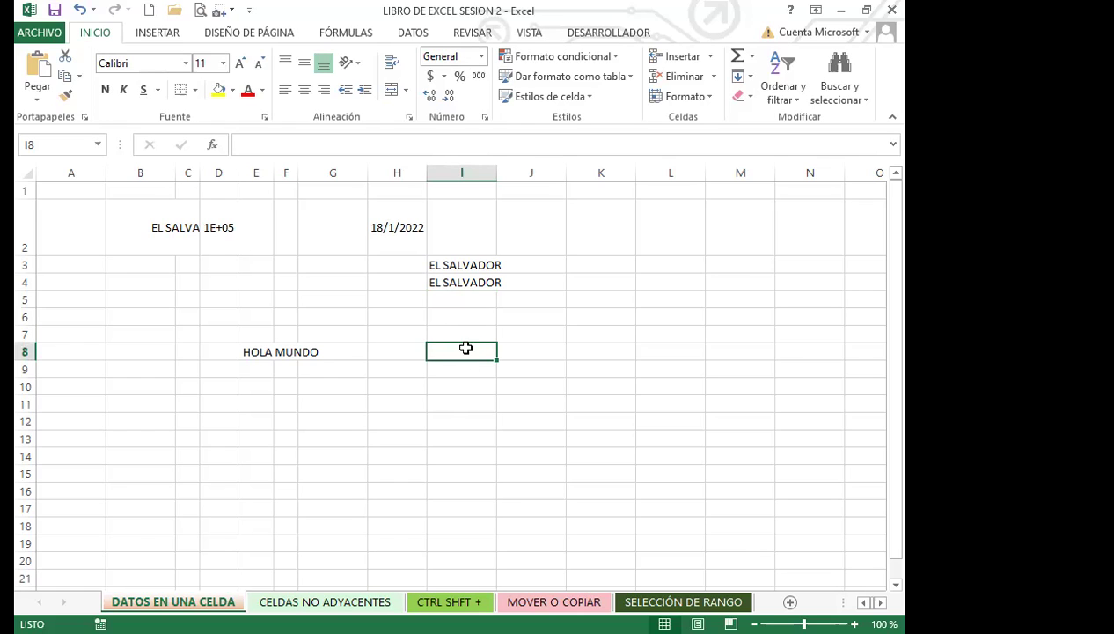
pyautogui.click(268, 144)
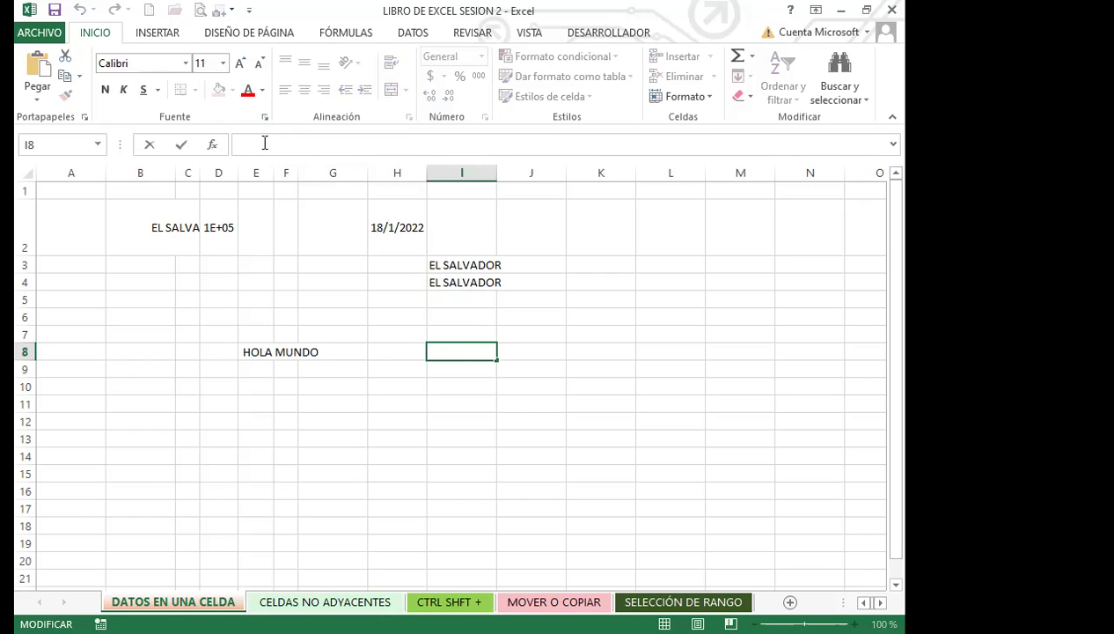
pyautogui.write('HOLA')
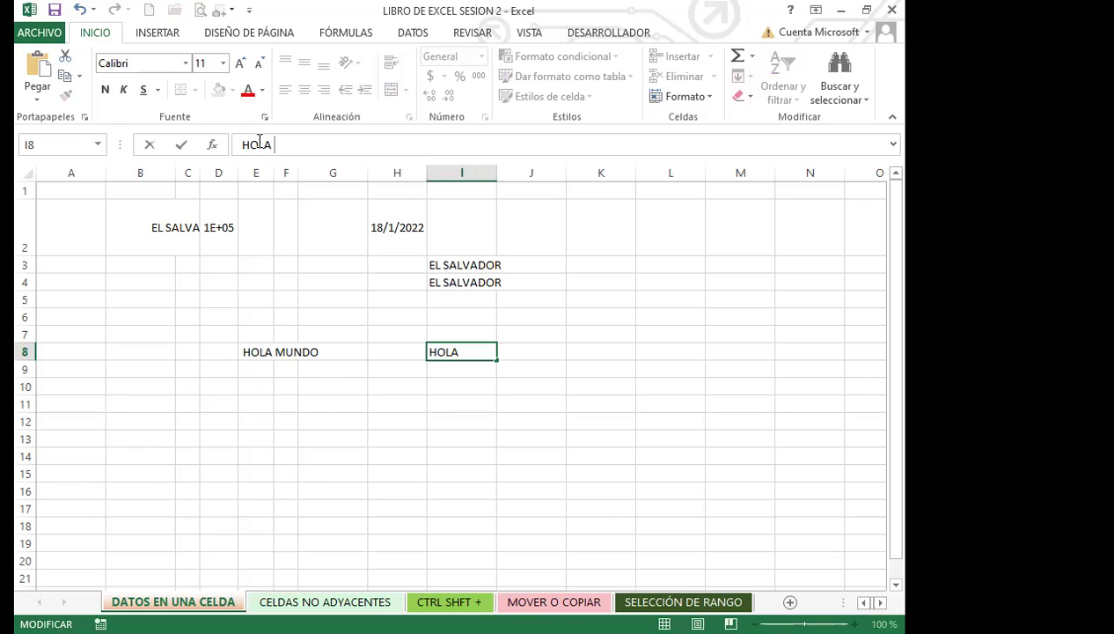
pyautogui.click(463, 286)
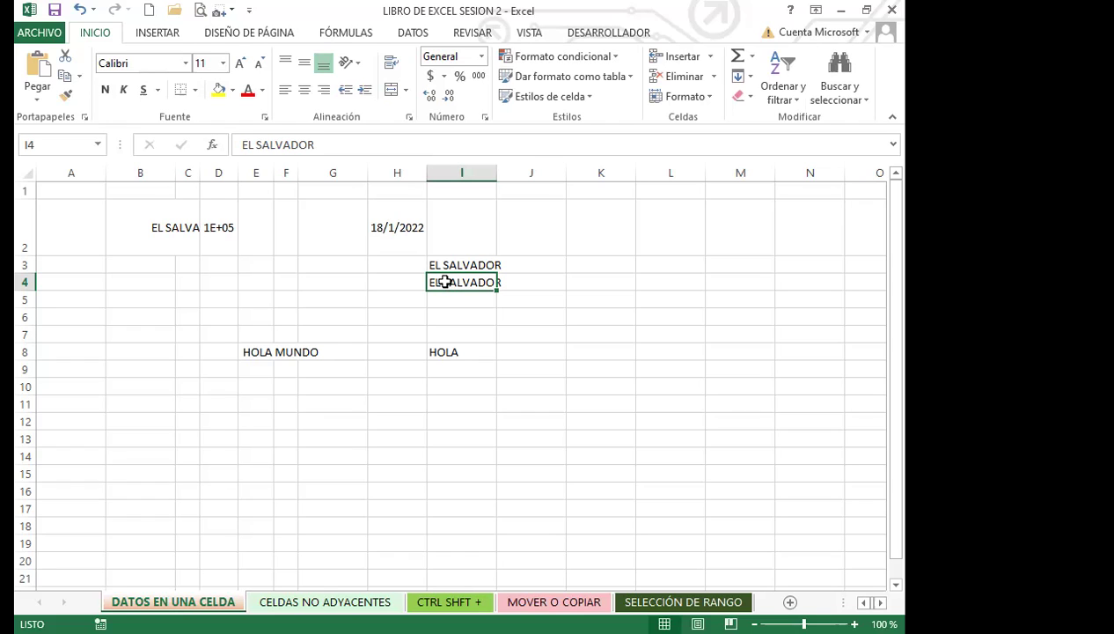
# Edit the text inside cell I4 by removing characters so that only DOR is left
pyautogui.doubleClick(446, 282)
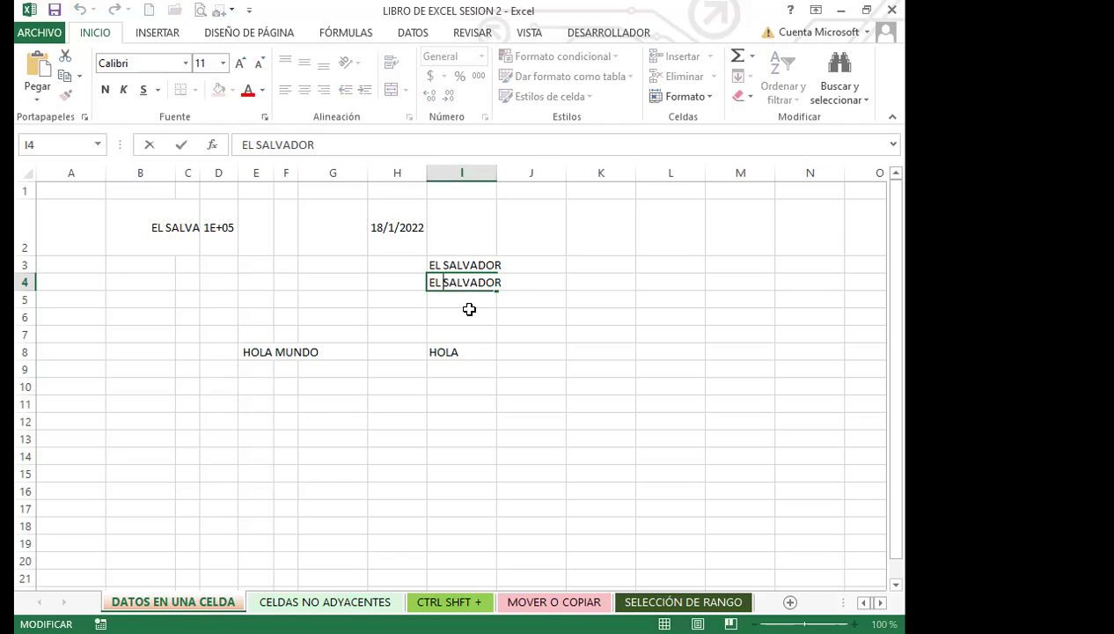
pyautogui.press('BackSpace')
pyautogui.press('BackSpace')
pyautogui.press('BackSpace')
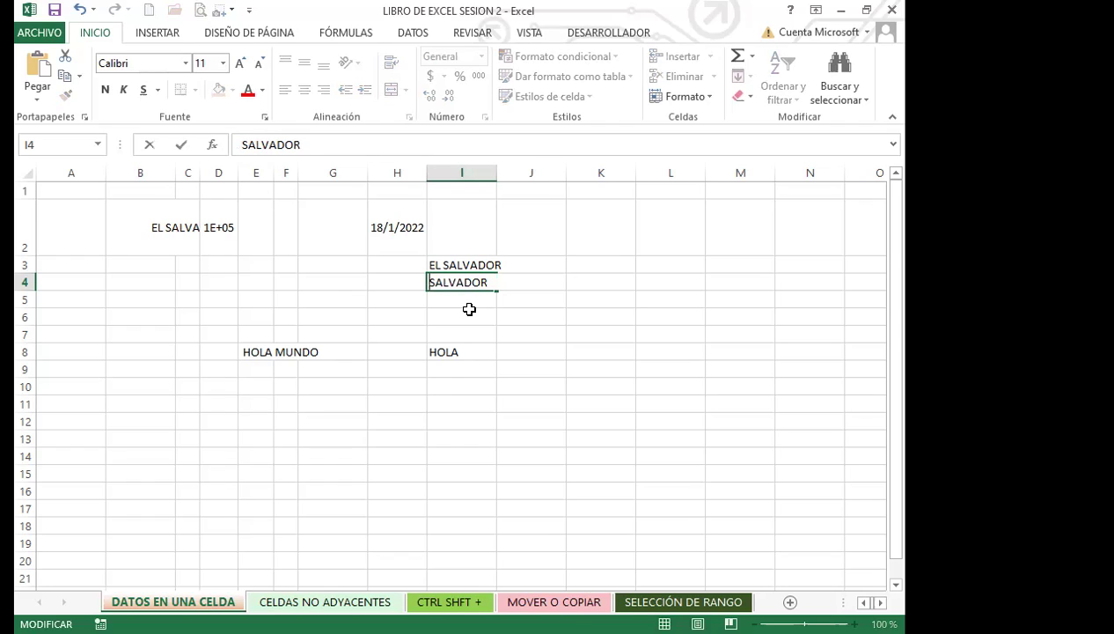
pyautogui.press('Delete')
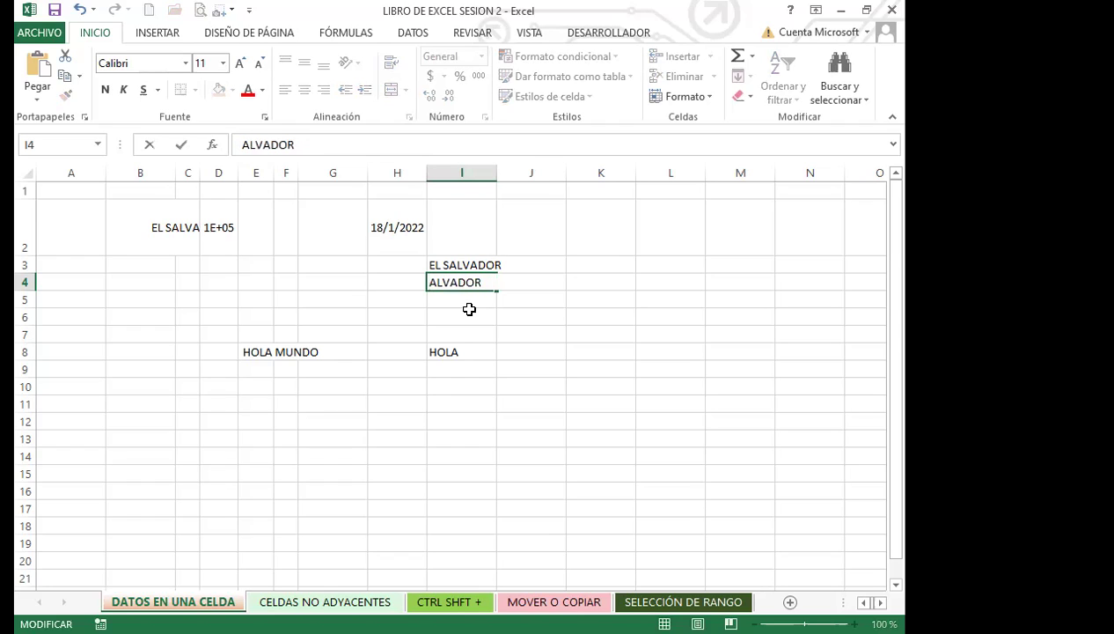
pyautogui.press('Delete')
pyautogui.press('Delete')
pyautogui.press('Delete')
pyautogui.press('Delete')
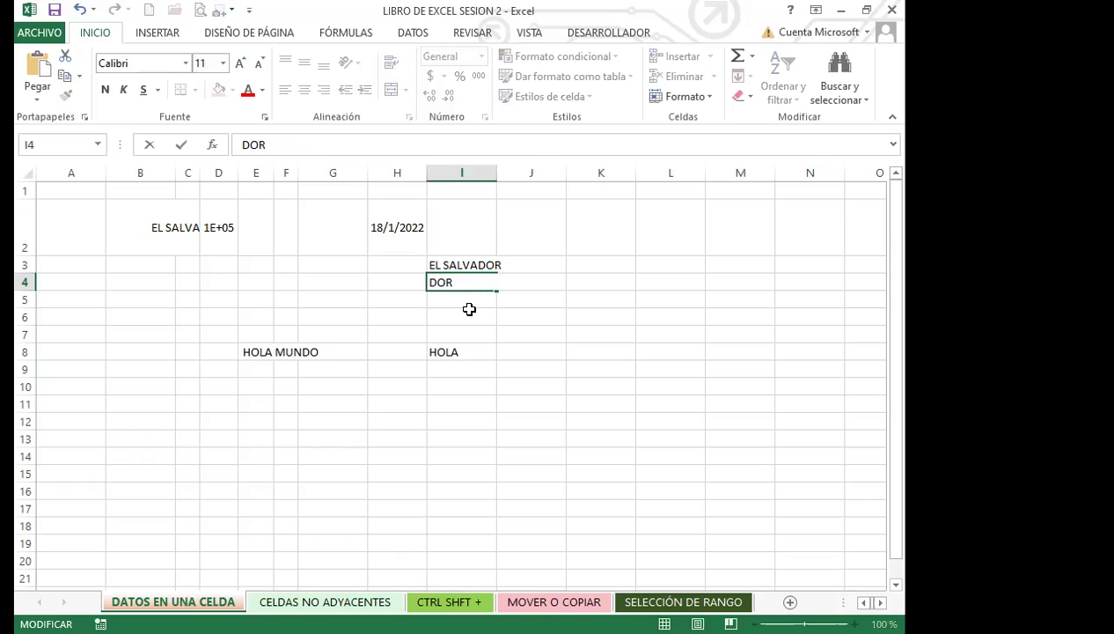
pyautogui.press('Return')
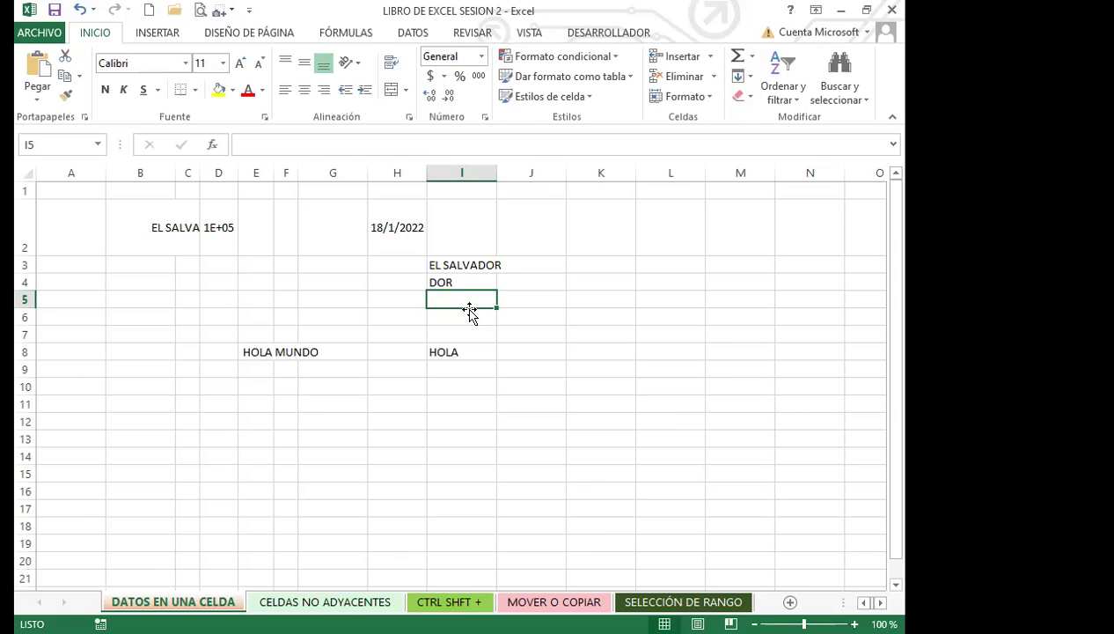
pyautogui.click(468, 281)
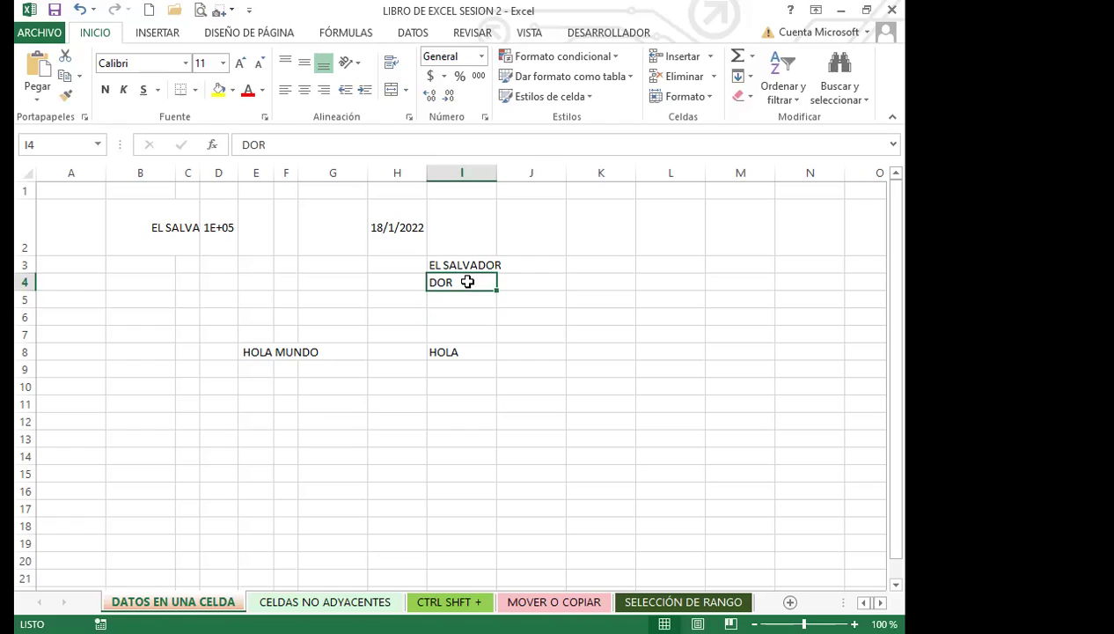
# Edit cell I3 in place, removing the leading word EL so it reads SALVADOR
pyautogui.click(466, 259)
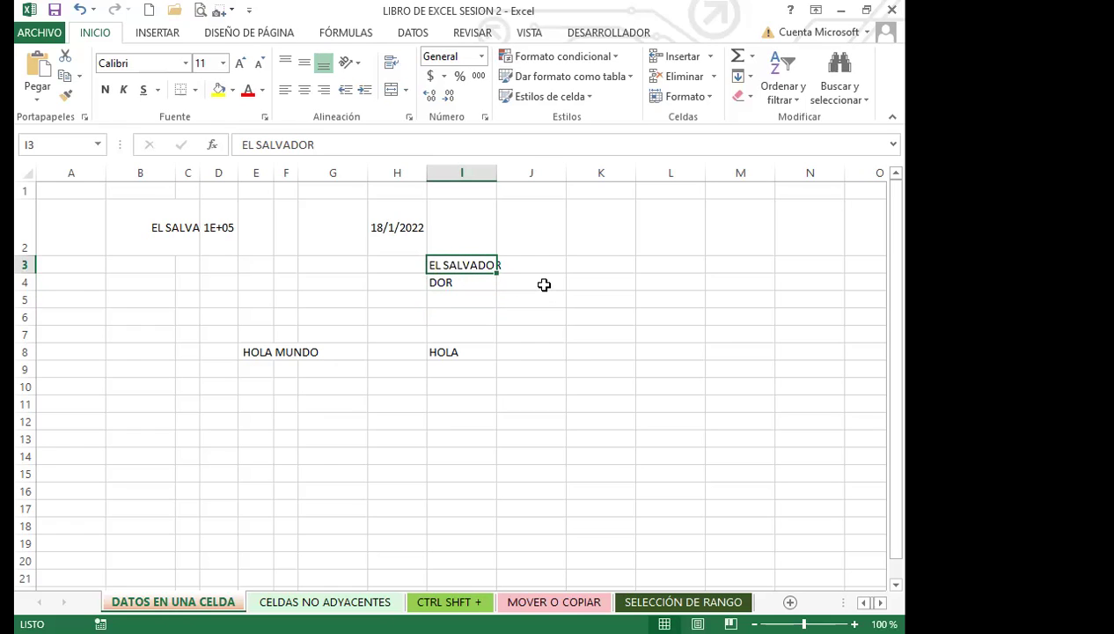
pyautogui.press('F2')
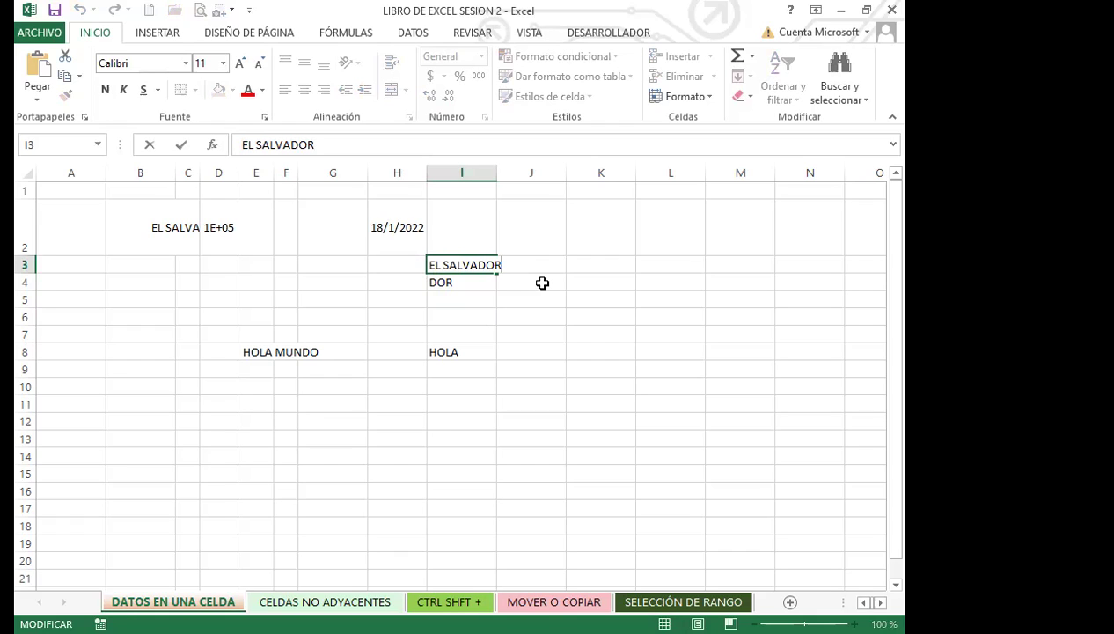
pyautogui.press('Left')
pyautogui.press('Left')
pyautogui.press('Left')
pyautogui.press('Left')
pyautogui.press('Left')
pyautogui.press('Left')
pyautogui.press('Left')
pyautogui.press('BackSpace')
pyautogui.press('BackSpace')
pyautogui.press('BackSpace')
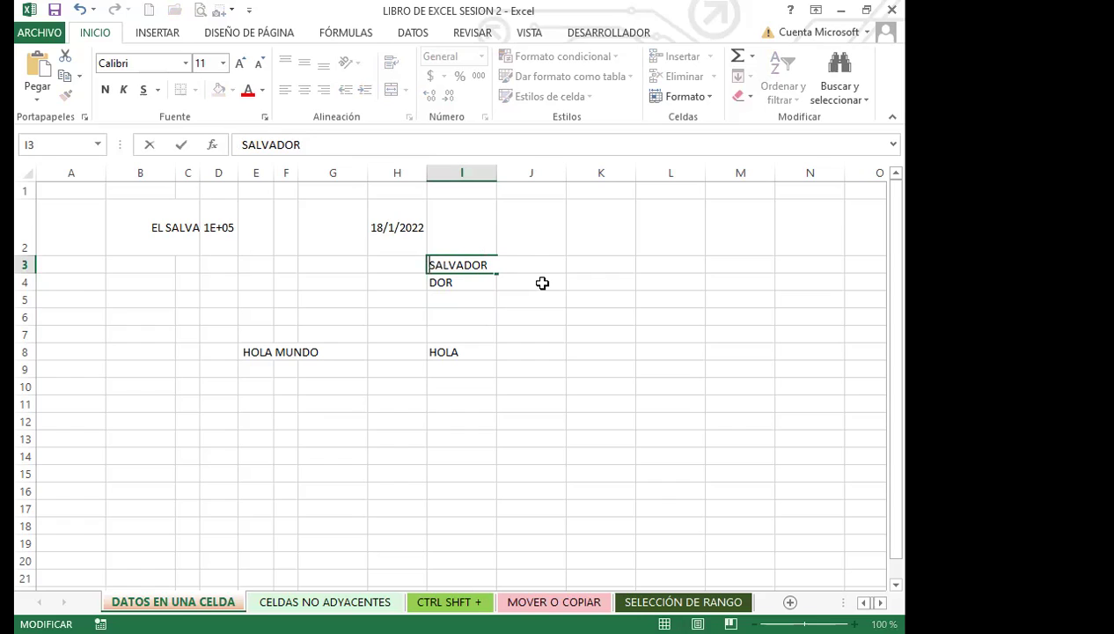
pyautogui.press('Return')
# Erase the text HOLA from cell I8, leaving the cell empty
pyautogui.click(464, 337)
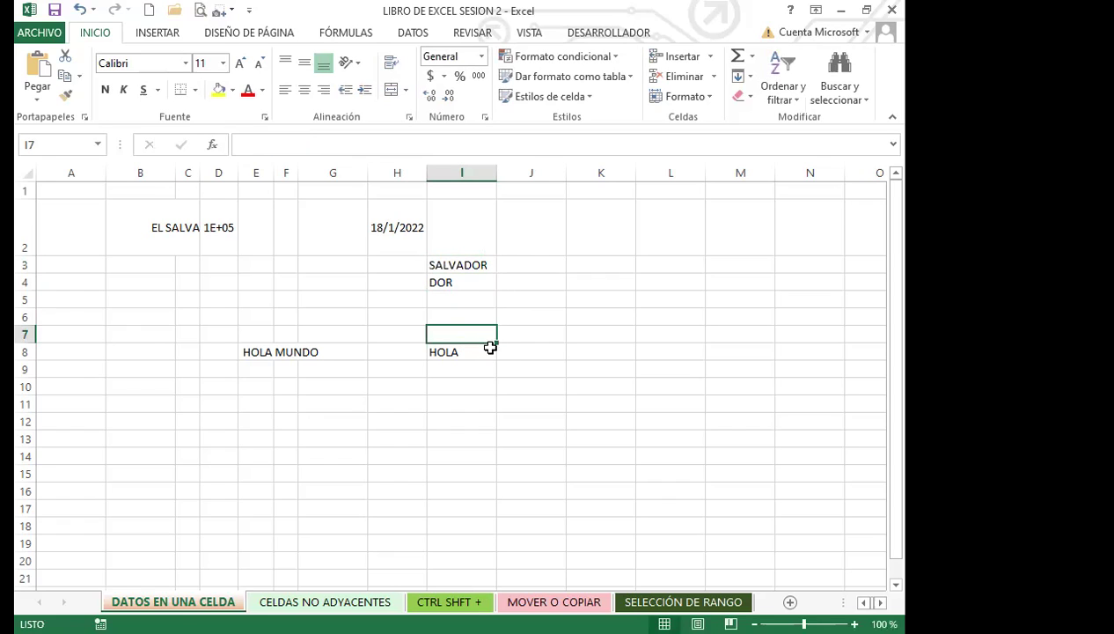
pyautogui.click(480, 353)
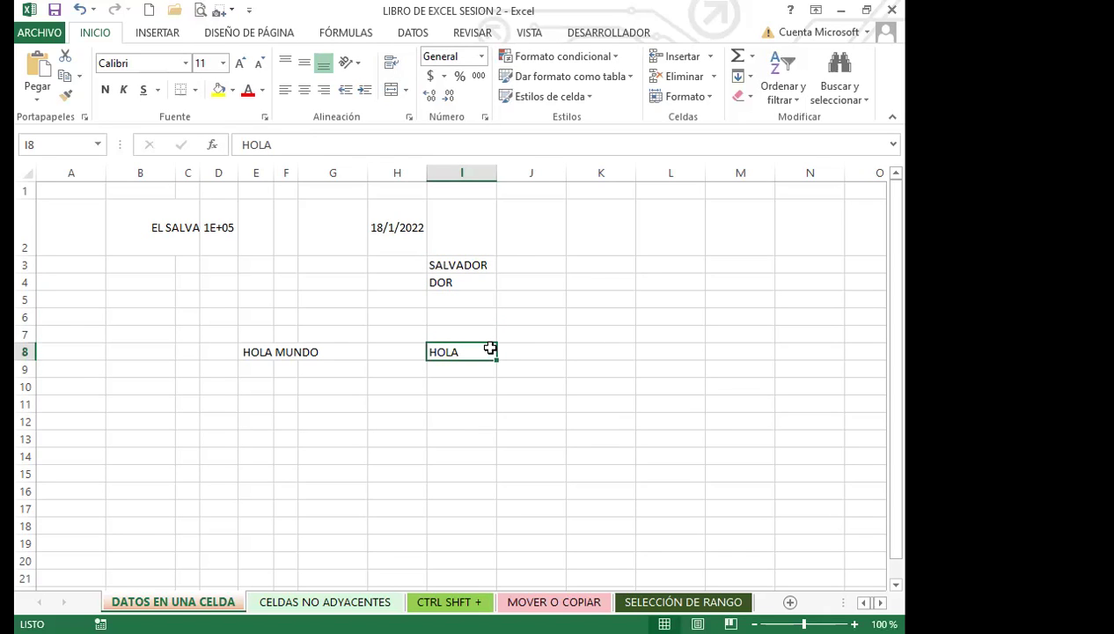
pyautogui.click(284, 146)
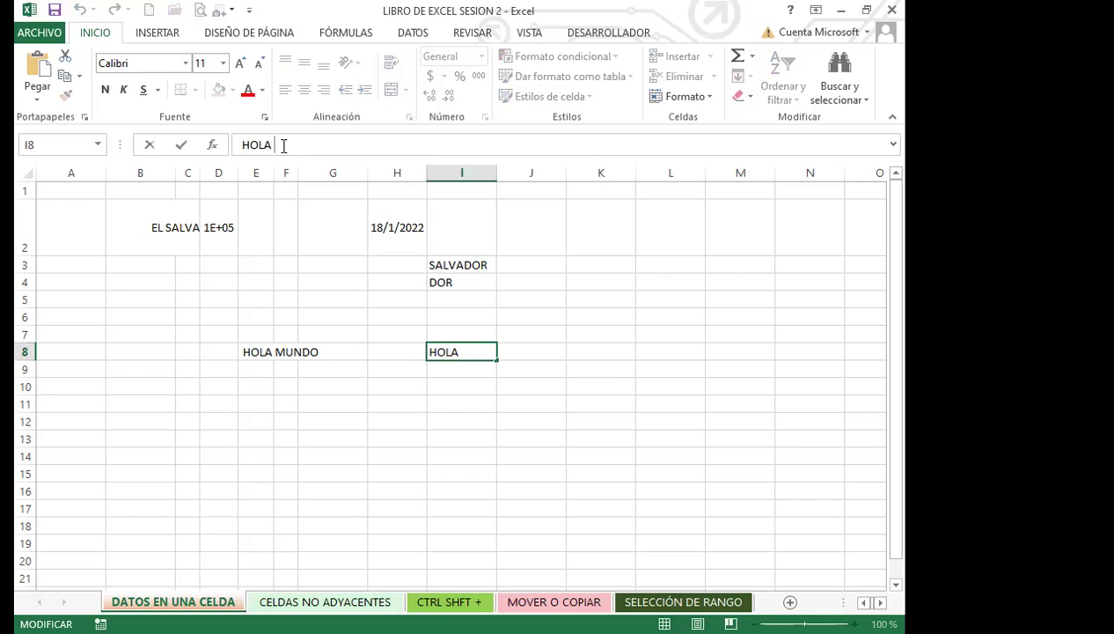
pyautogui.press('BackSpace')
pyautogui.press('BackSpace')
pyautogui.press('BackSpace')
pyautogui.press('BackSpace')
pyautogui.press('BackSpace')
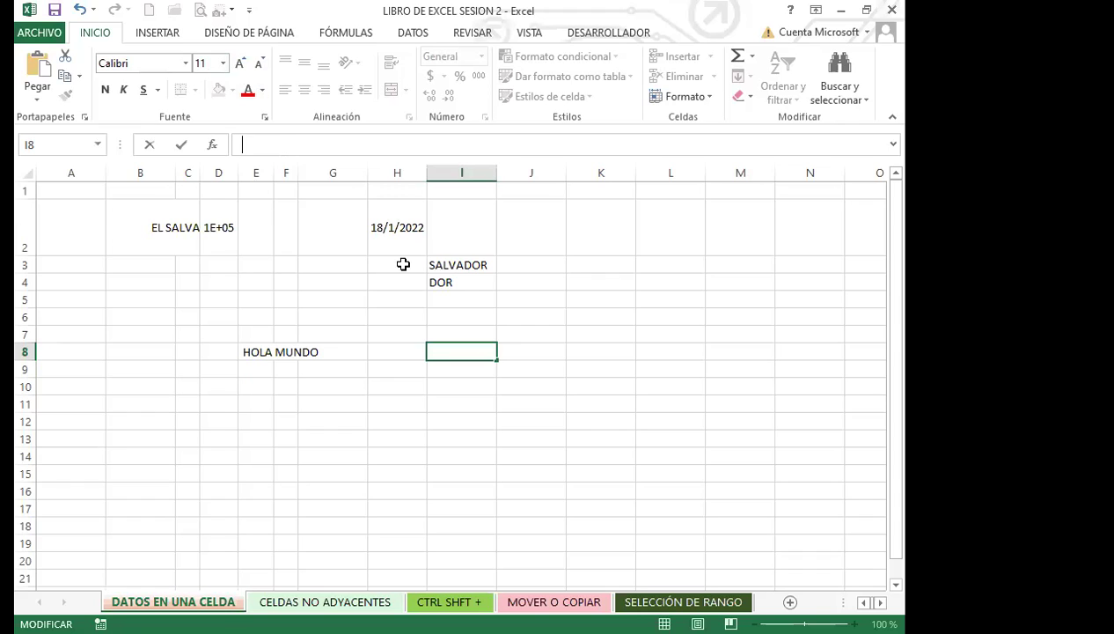
pyautogui.click(460, 282)
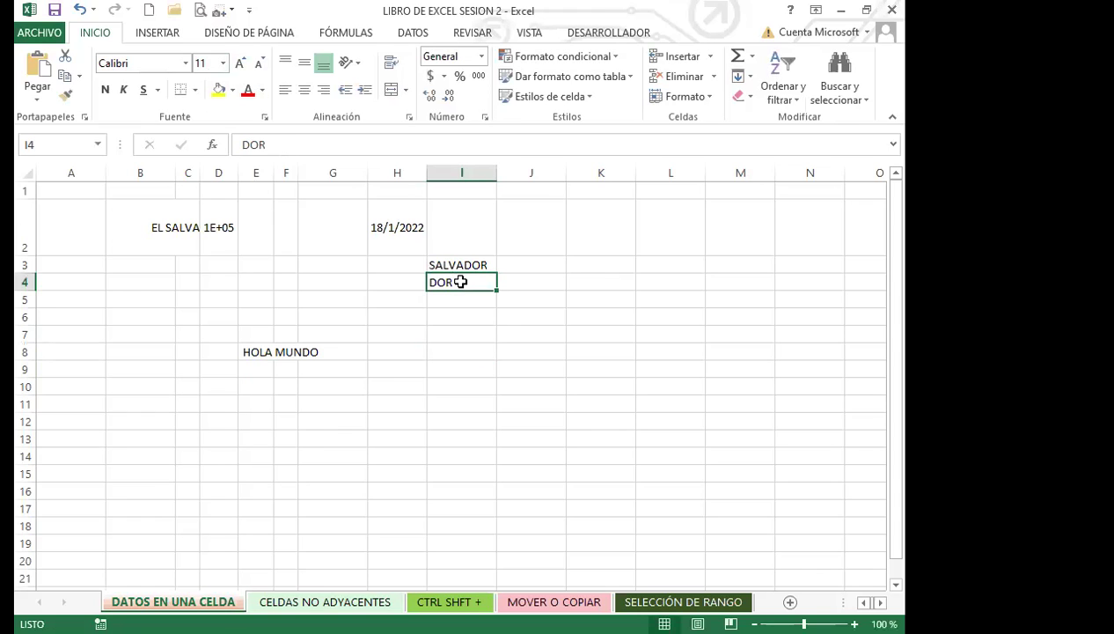
# Fill the text SALVADOR from cell I3 down through cell I12
pyautogui.click(475, 262)
pyautogui.moveTo(496, 274); pyautogui.dragTo(480, 422)
pyautogui.hotkey('ctrl', 'c')
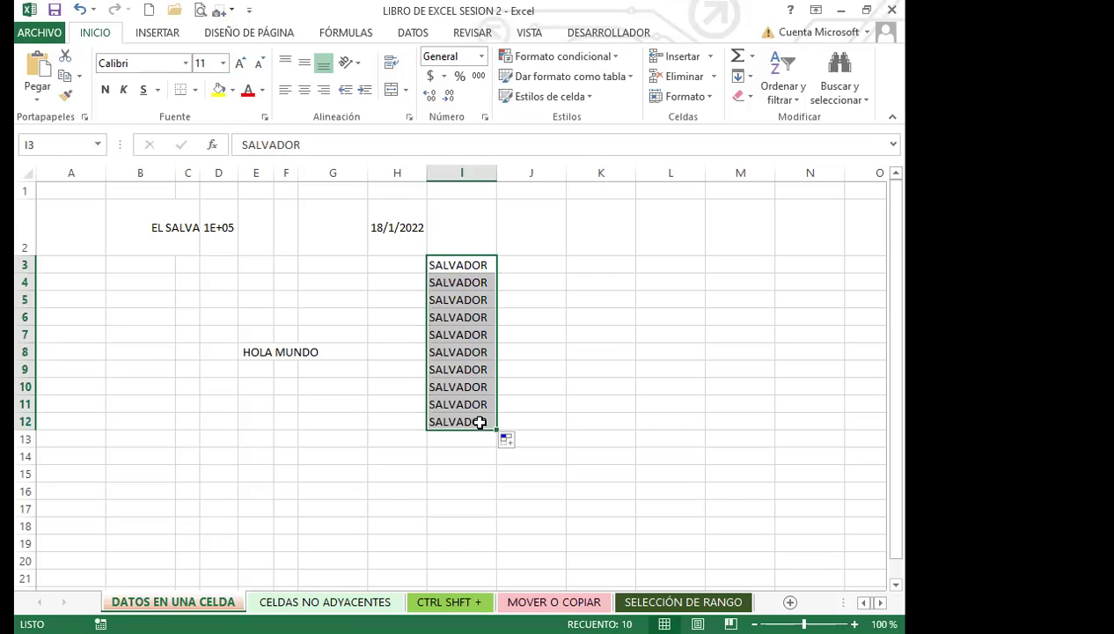
# Clear the SALVADOR entries from cells I3 through I12
pyautogui.press('BackSpace')
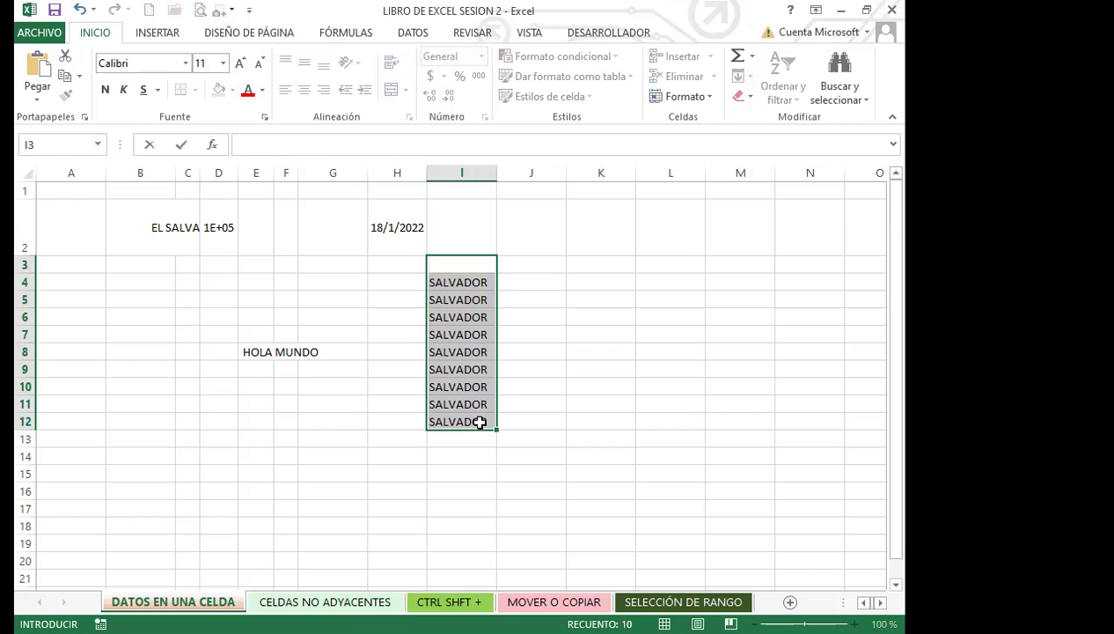
pyautogui.click(463, 420)
pyautogui.moveTo(455, 284); pyautogui.dragTo(467, 431)
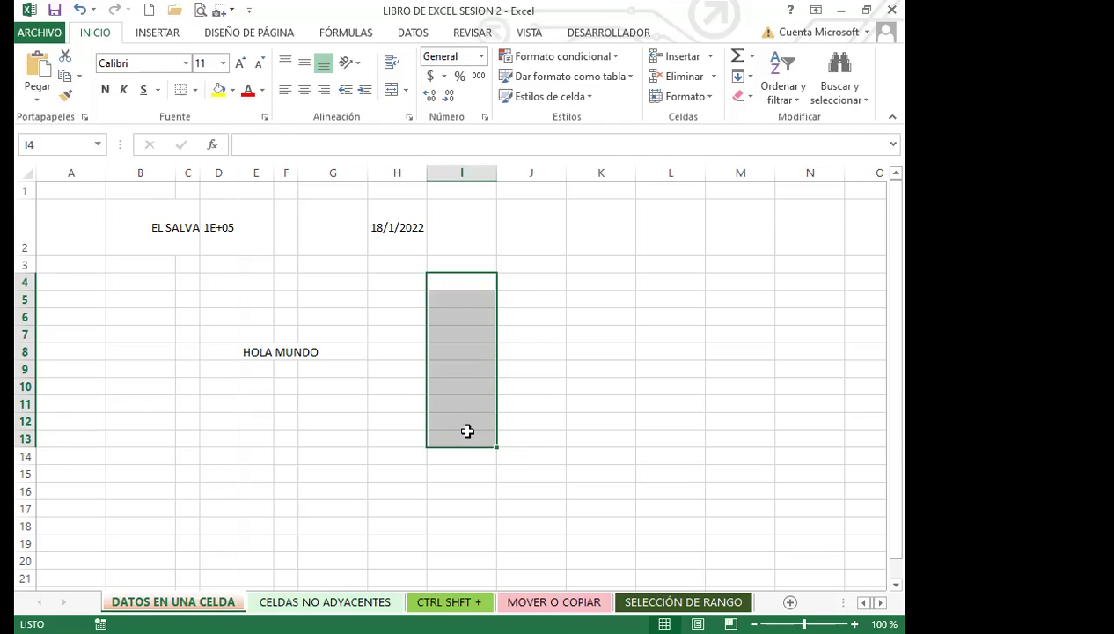
# Undo the last clearing of column I, restoring the SALVADOR entries, and clear only cells I5 through I13
pyautogui.hotkey('ctrl', 'v')
pyautogui.click(461, 407)
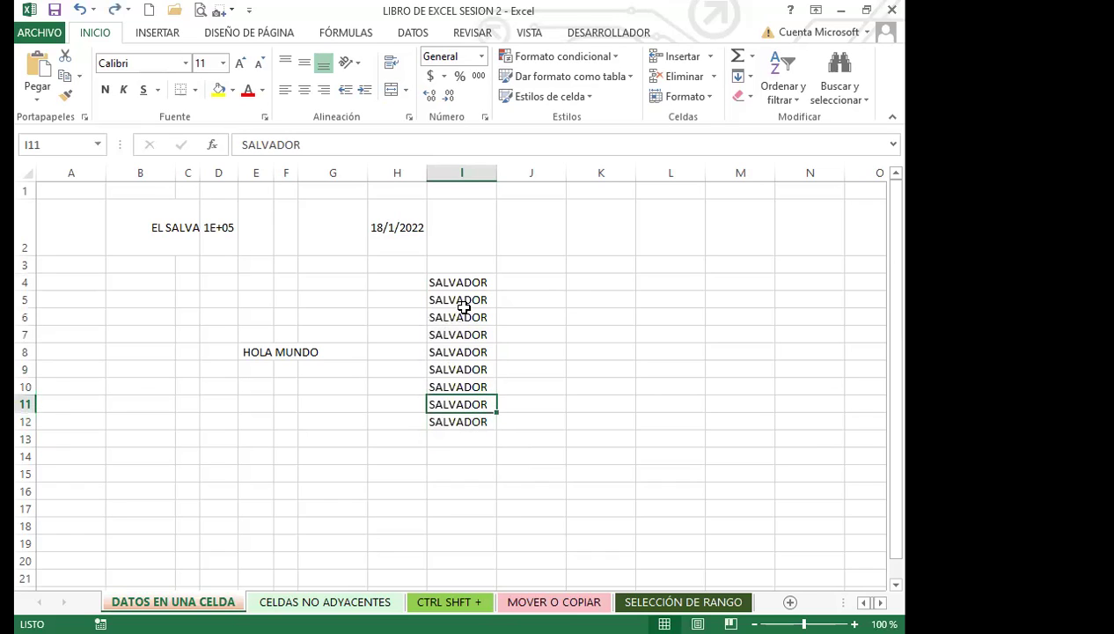
pyautogui.click(475, 313)
pyautogui.moveTo(471, 299); pyautogui.dragTo(482, 437)
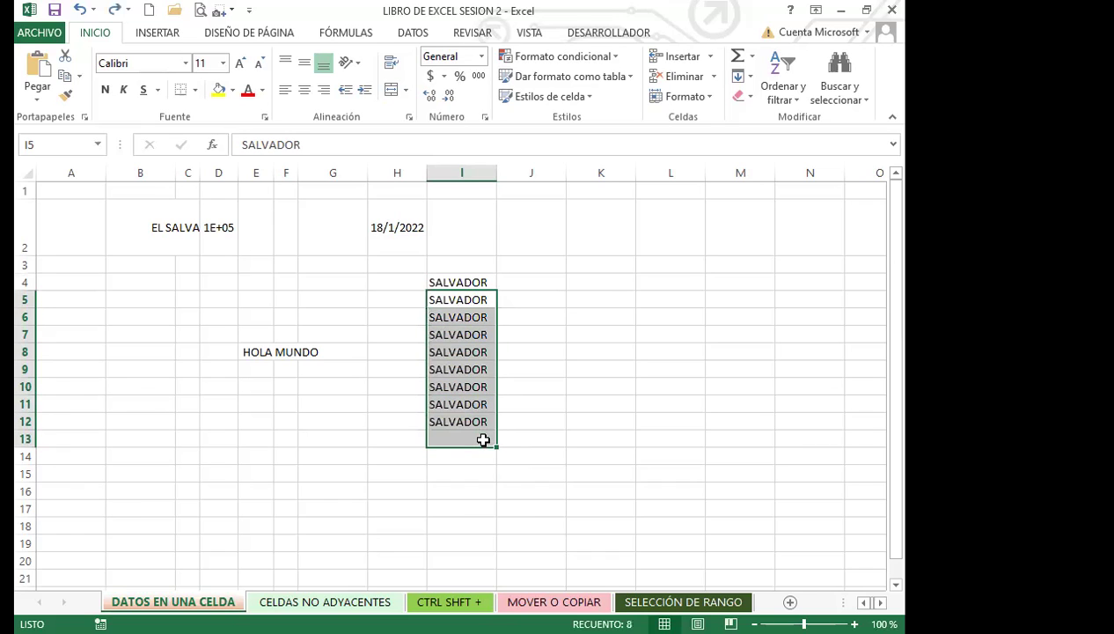
pyautogui.press('Delete')
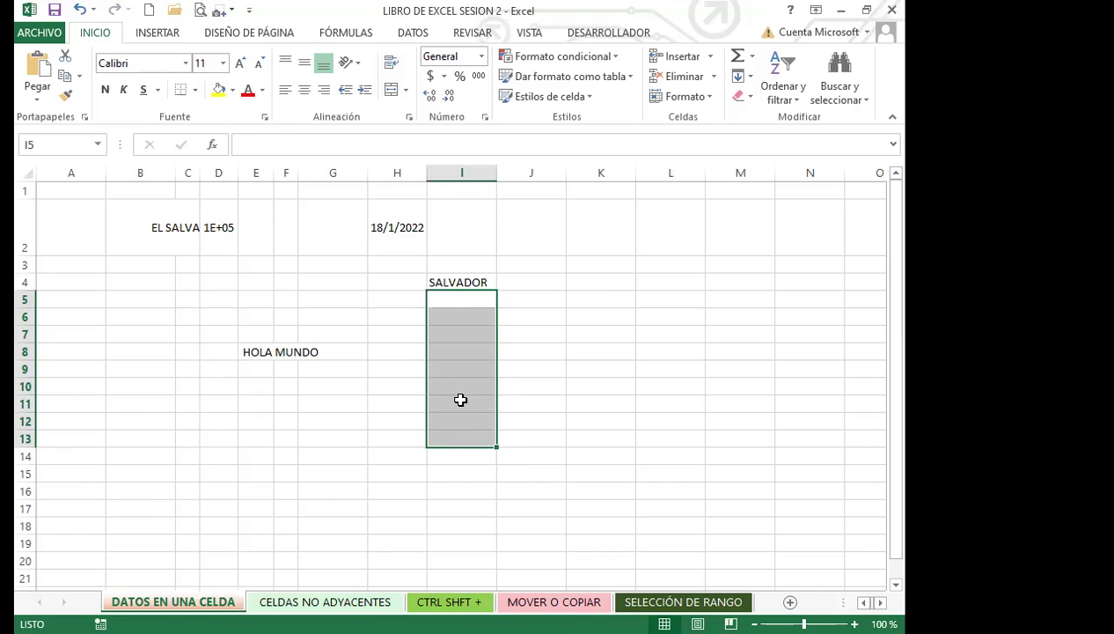
# Fill the text SALVADOR from cell I4 down through cell I13
pyautogui.doubleClick(453, 282)
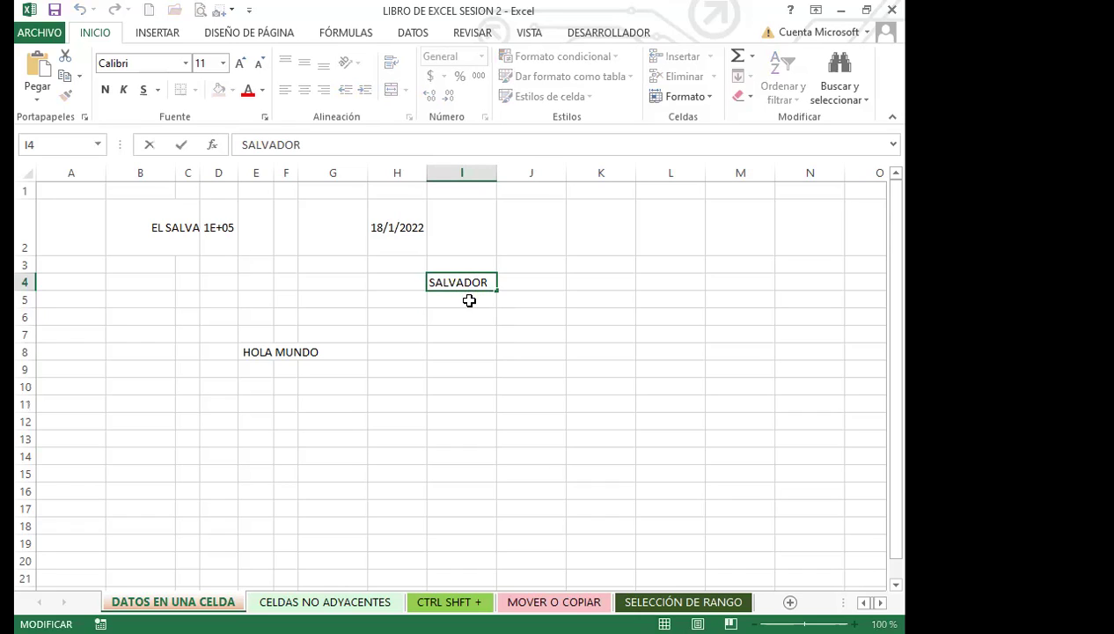
pyautogui.press('Return')
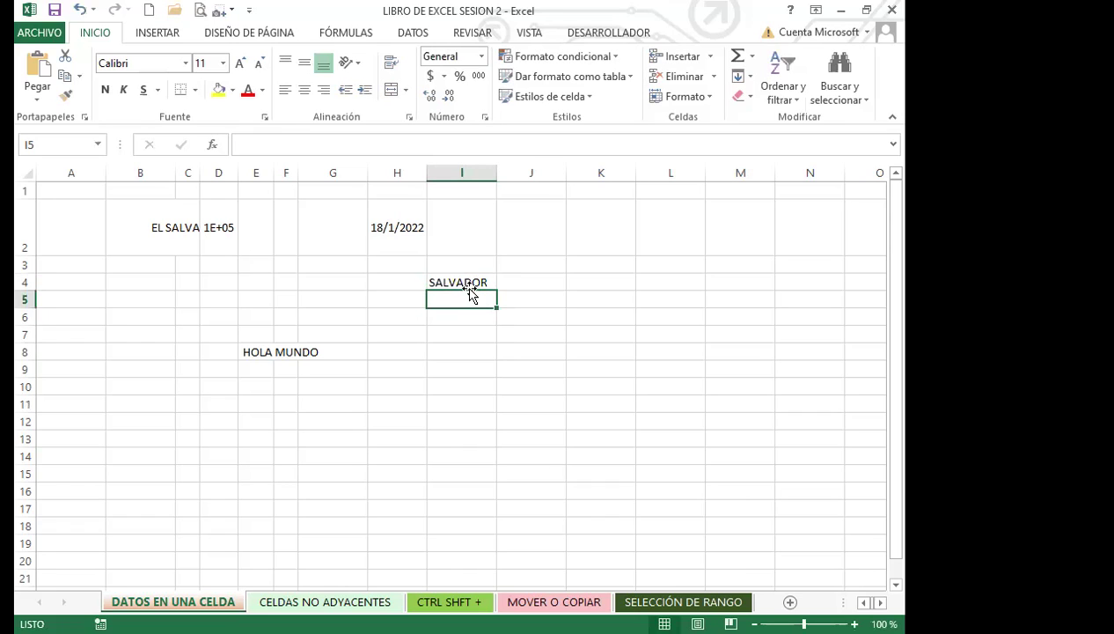
pyautogui.click(470, 281)
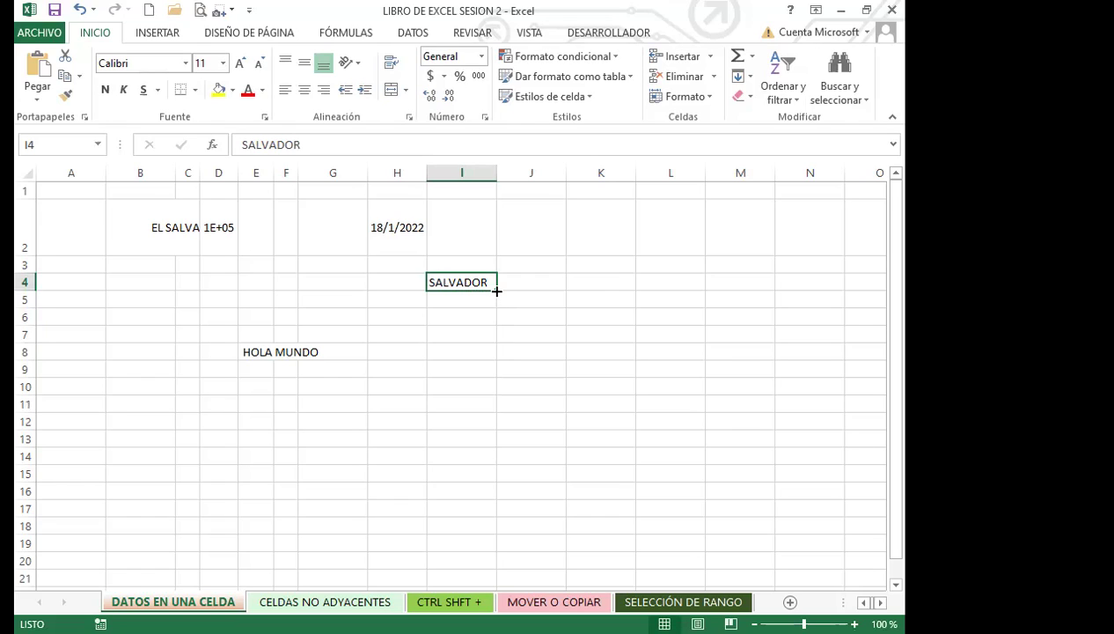
pyautogui.moveTo(496, 291); pyautogui.dragTo(489, 452)
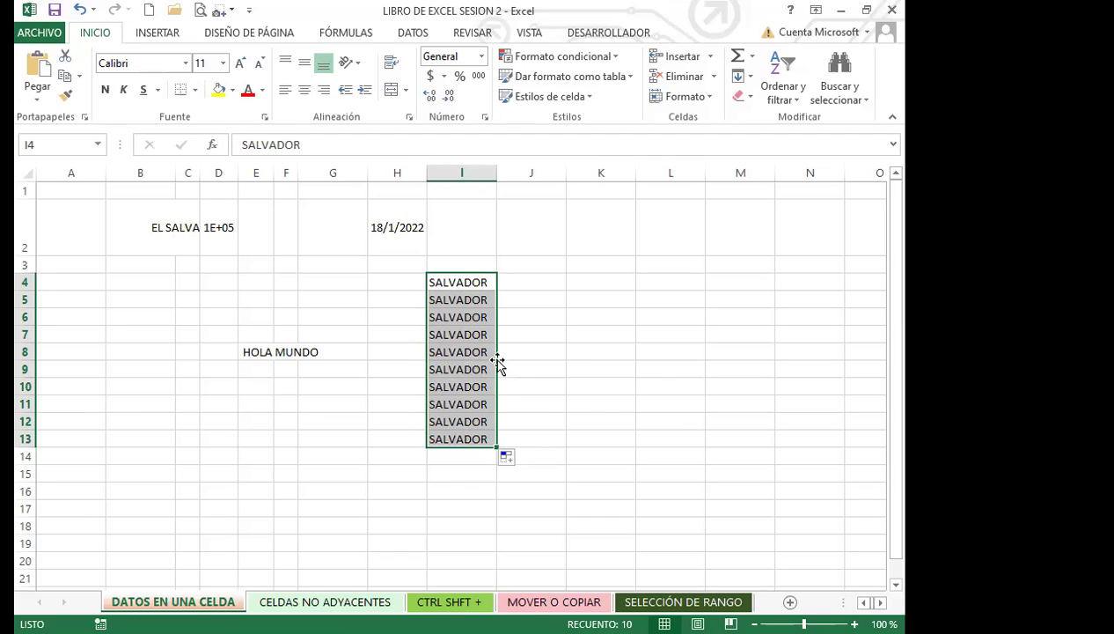
# Move the SALVADOR entries from I4:I13 across to column L, at L4:L13
pyautogui.moveTo(498, 363); pyautogui.dragTo(500, 367)
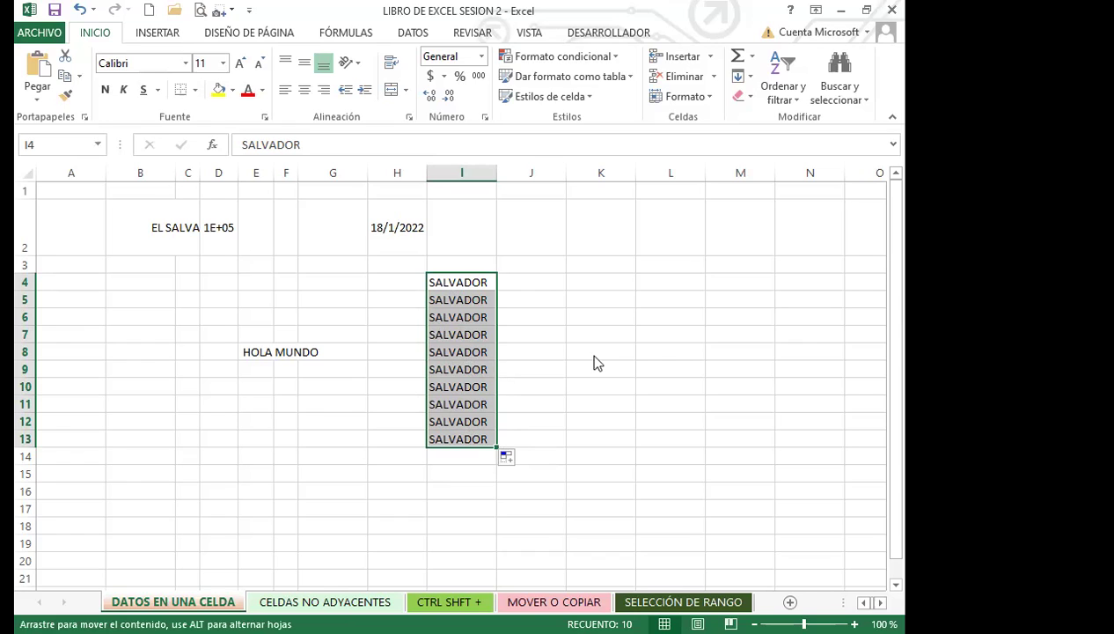
pyautogui.moveTo(659, 359); pyautogui.dragTo(660, 357)
pyautogui.click(659, 359)
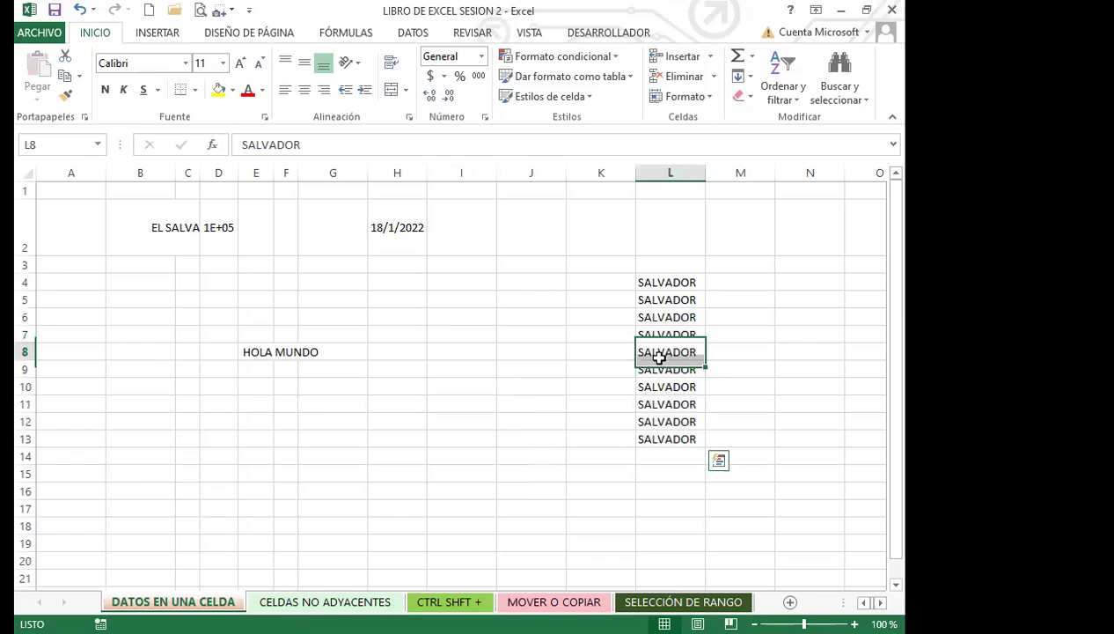
# Move cell L4 back to I4 and the range L5:L13 back to I5:I13
pyautogui.click(661, 280)
pyautogui.moveTo(670, 290); pyautogui.dragTo(460, 279)
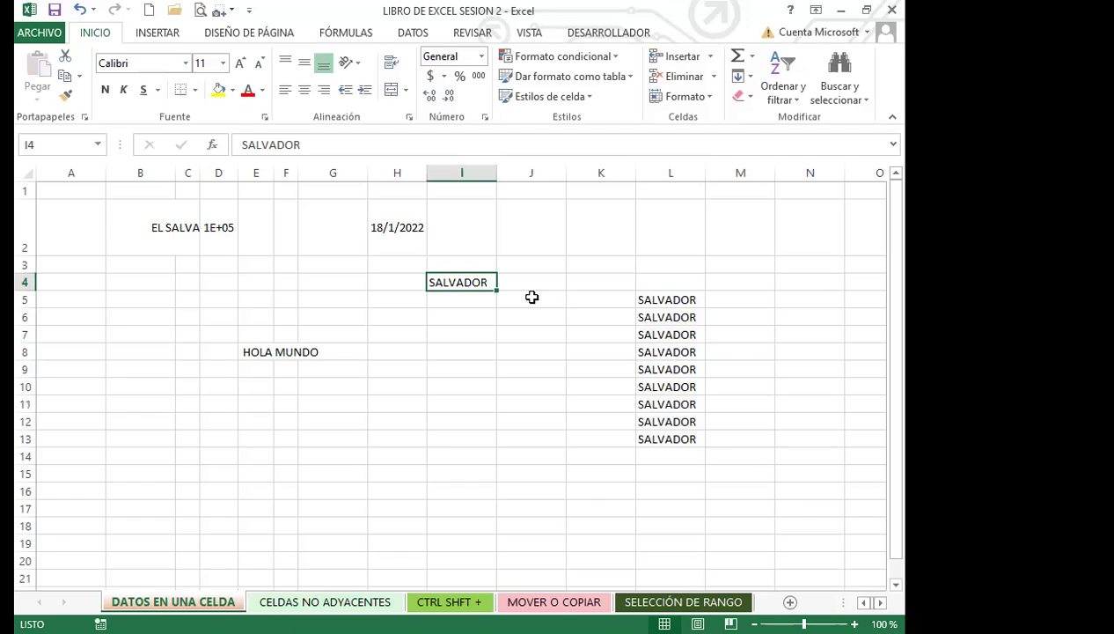
pyautogui.moveTo(661, 300); pyautogui.dragTo(654, 438)
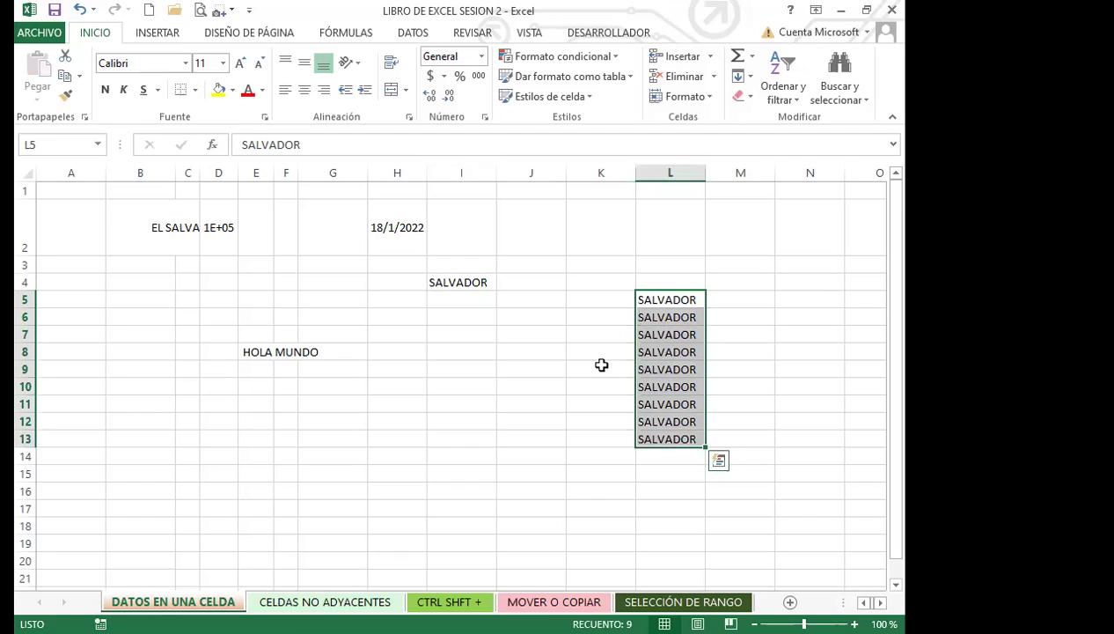
pyautogui.moveTo(636, 365); pyautogui.dragTo(451, 367)
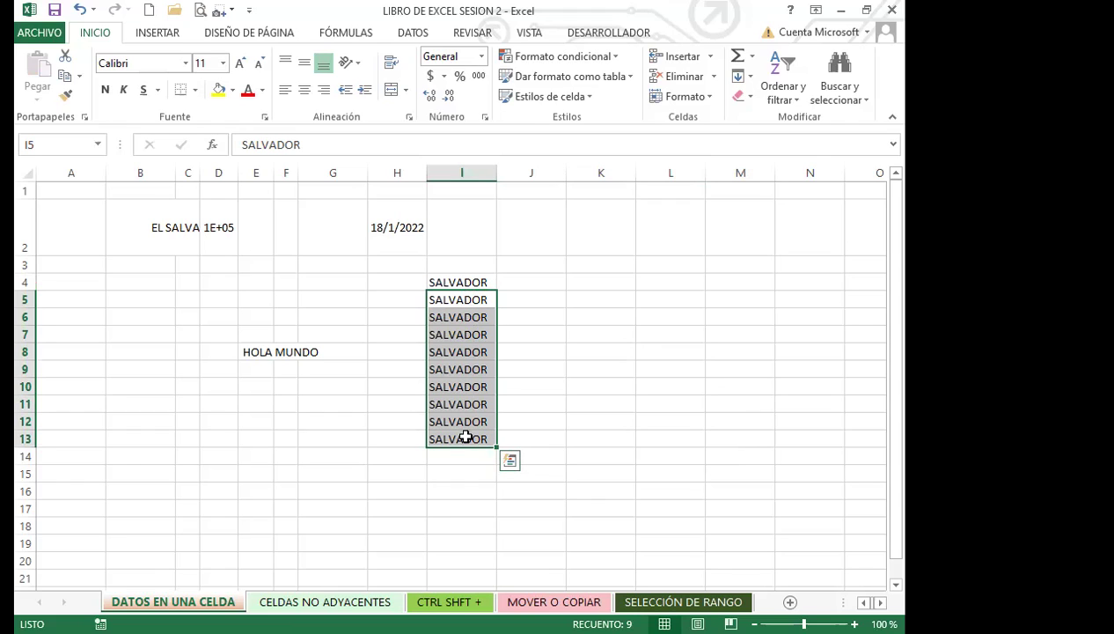
# Fill the SALVADOR entries in I5:I13 across through column L and relocate the resulting block to H6:K14
pyautogui.moveTo(487, 450); pyautogui.dragTo(678, 443)
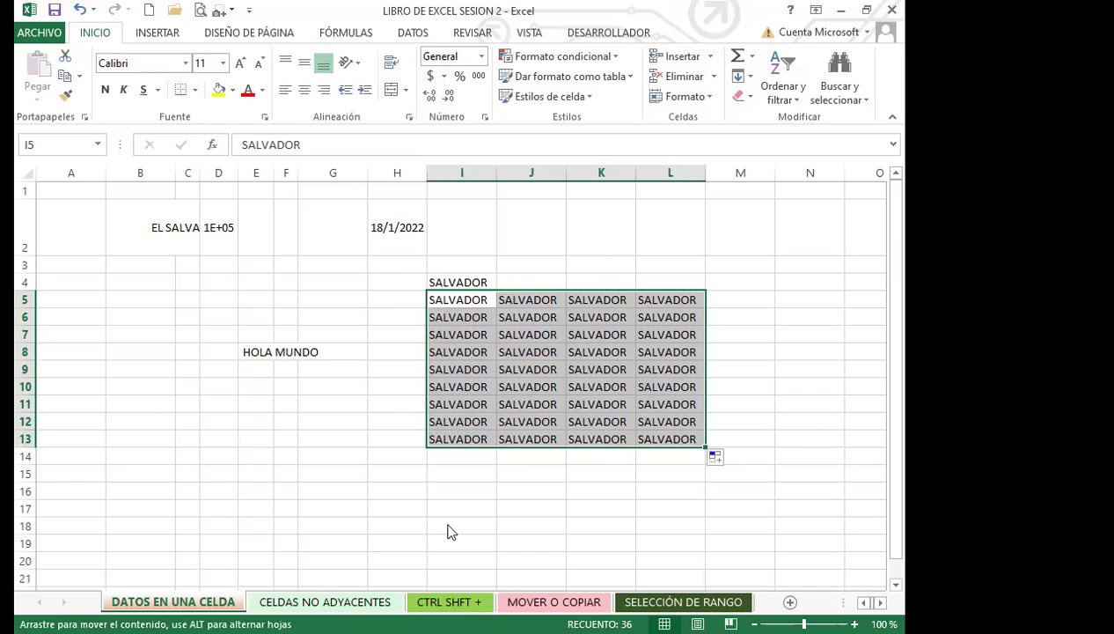
pyautogui.moveTo(293, 564); pyautogui.dragTo(827, 509)
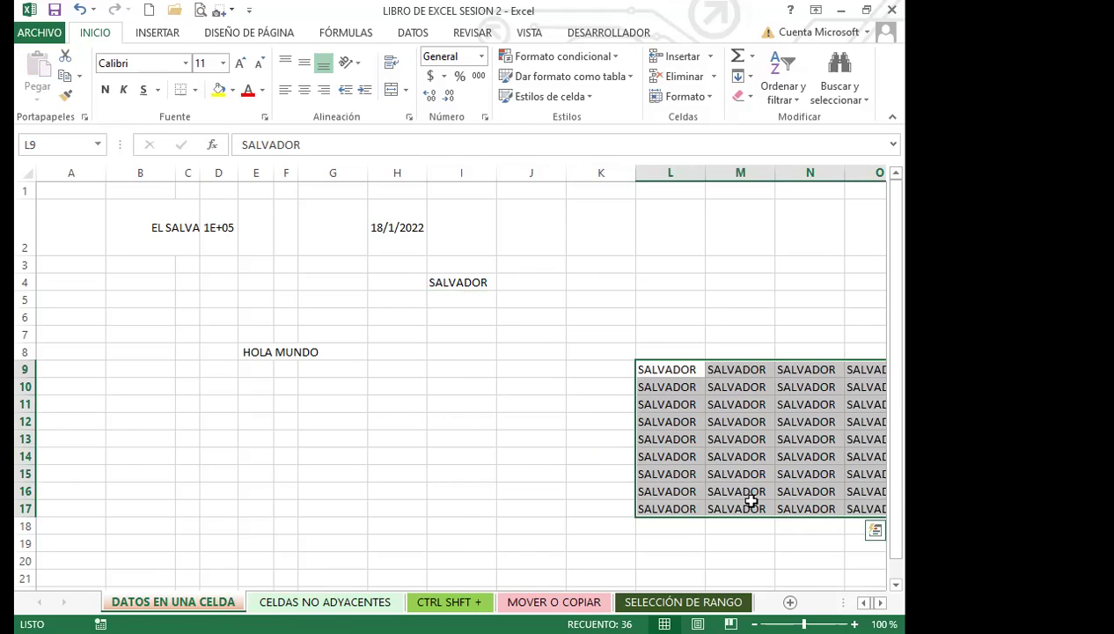
pyautogui.moveTo(638, 440); pyautogui.dragTo(394, 396)
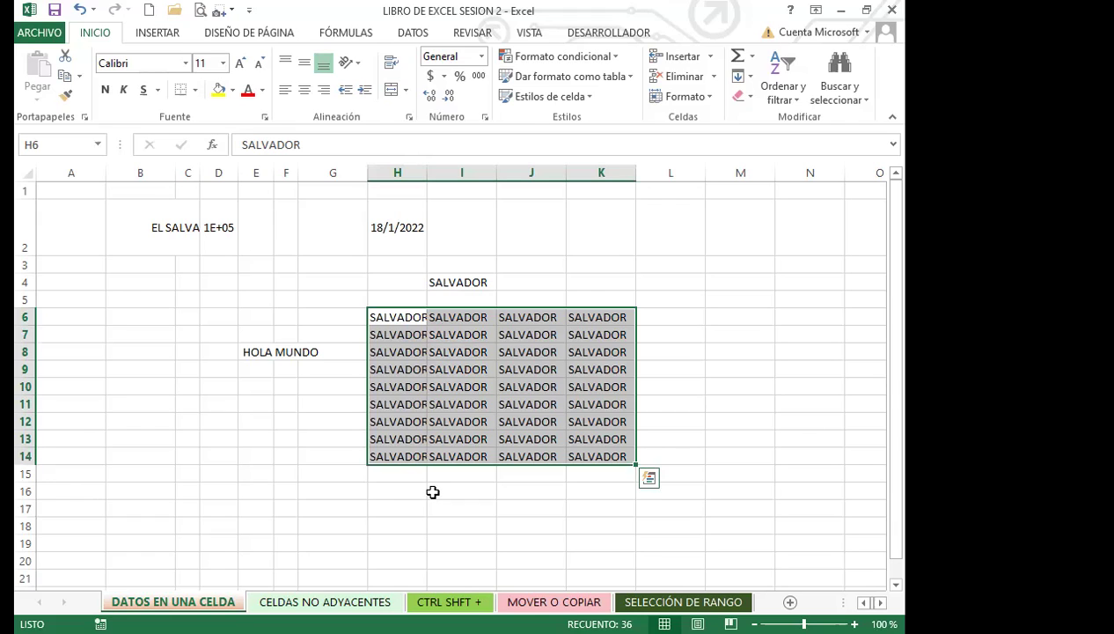
pyautogui.click(330, 457)
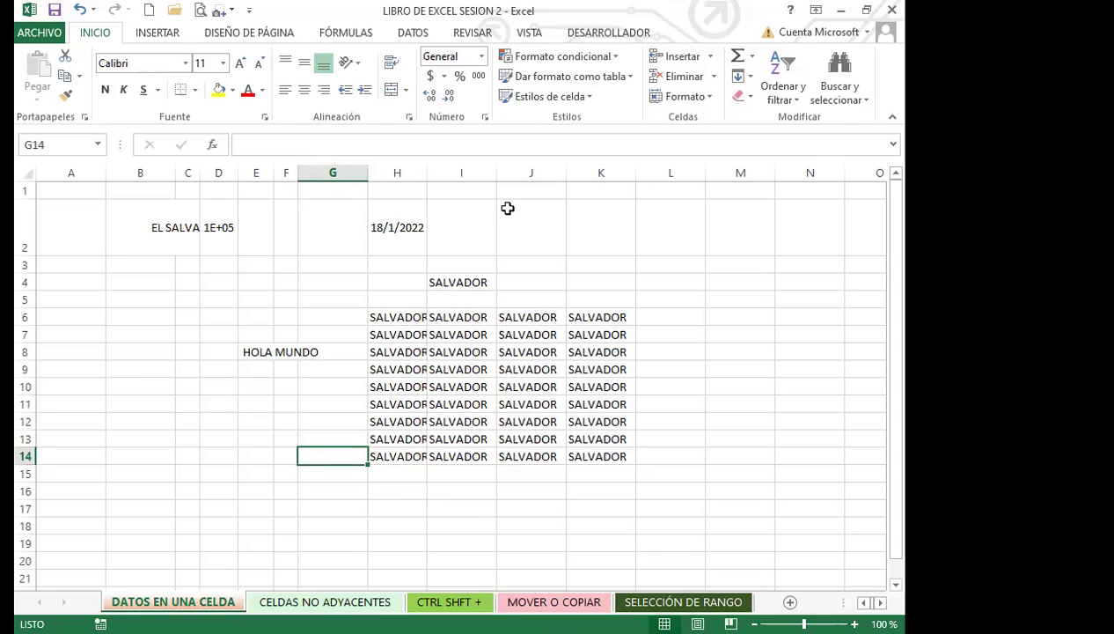
# Select every cell of the sheet, return to cell A1 and select column A
pyautogui.click(28, 173)
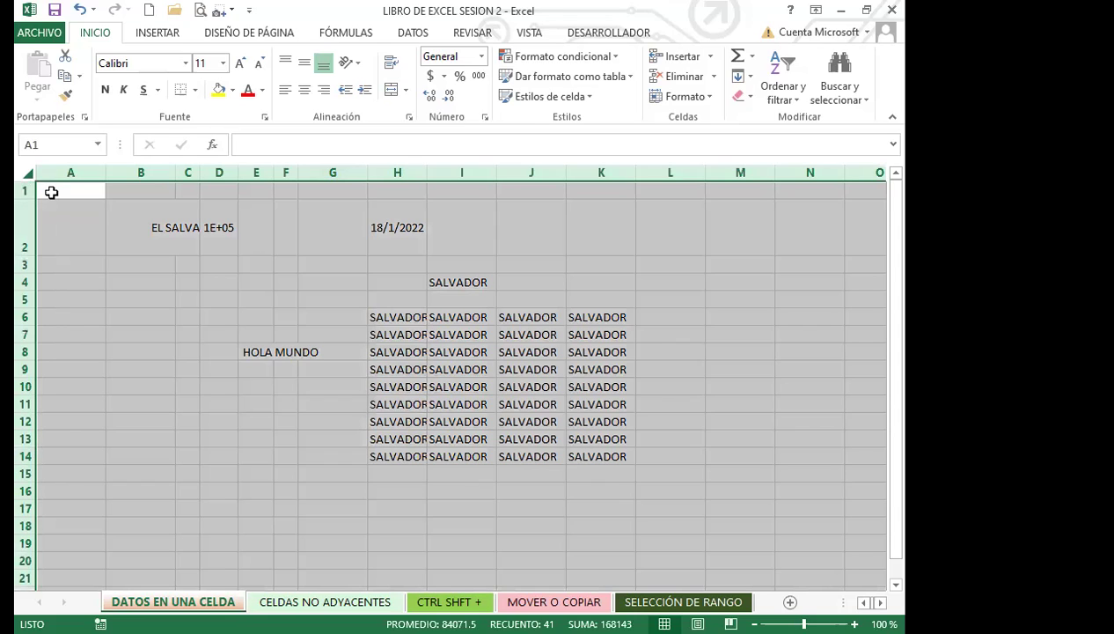
pyautogui.click(56, 193)
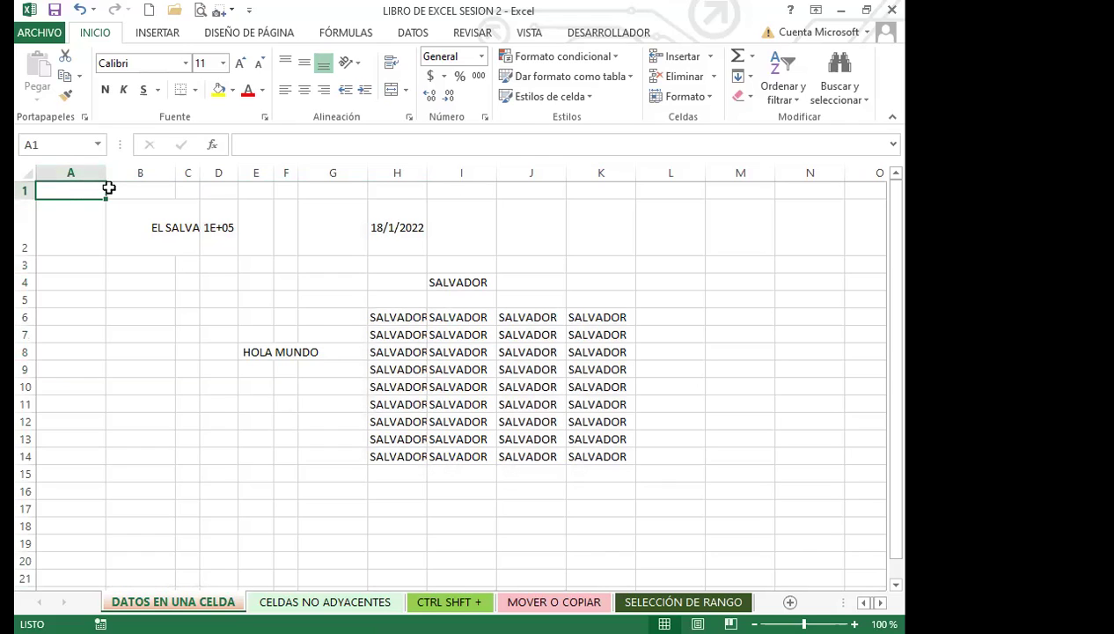
pyautogui.moveTo(109, 187); pyautogui.dragTo(108, 187)
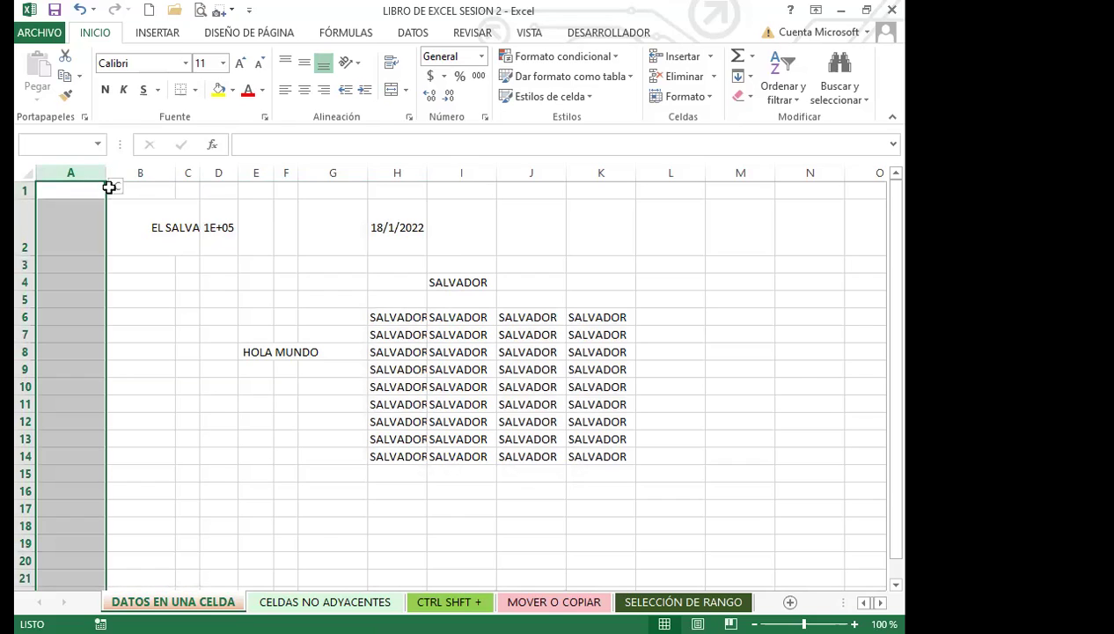
pyautogui.hotkey('ctrl', 'a')
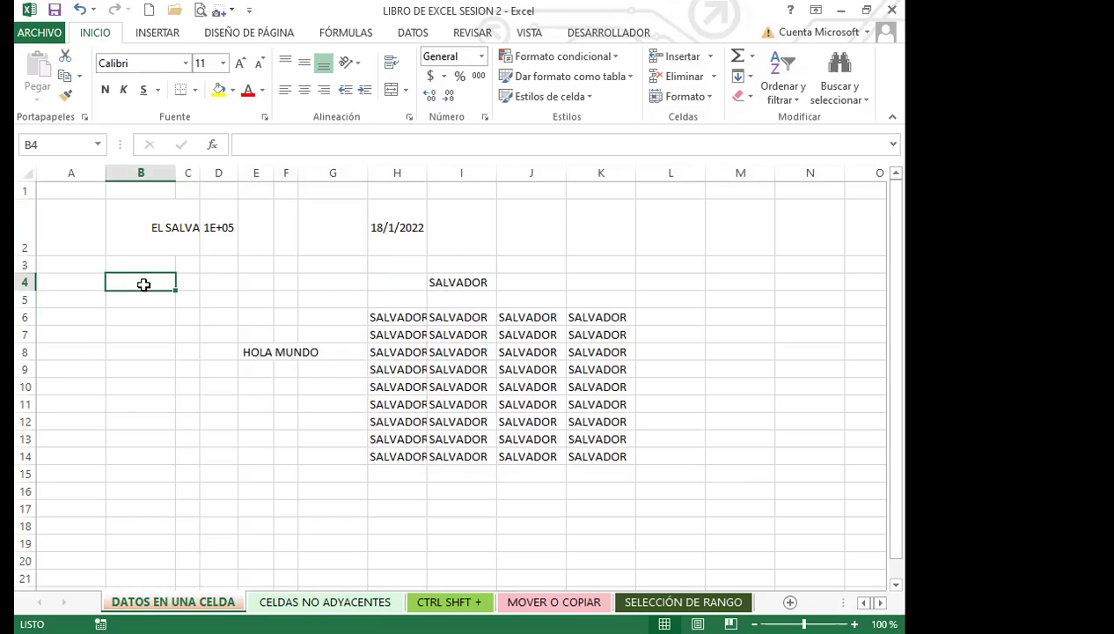
# Select the entire sheet starting from cell B4, reduce the selection to B4 and select everything again
pyautogui.hotkey('ctrl', 'e')
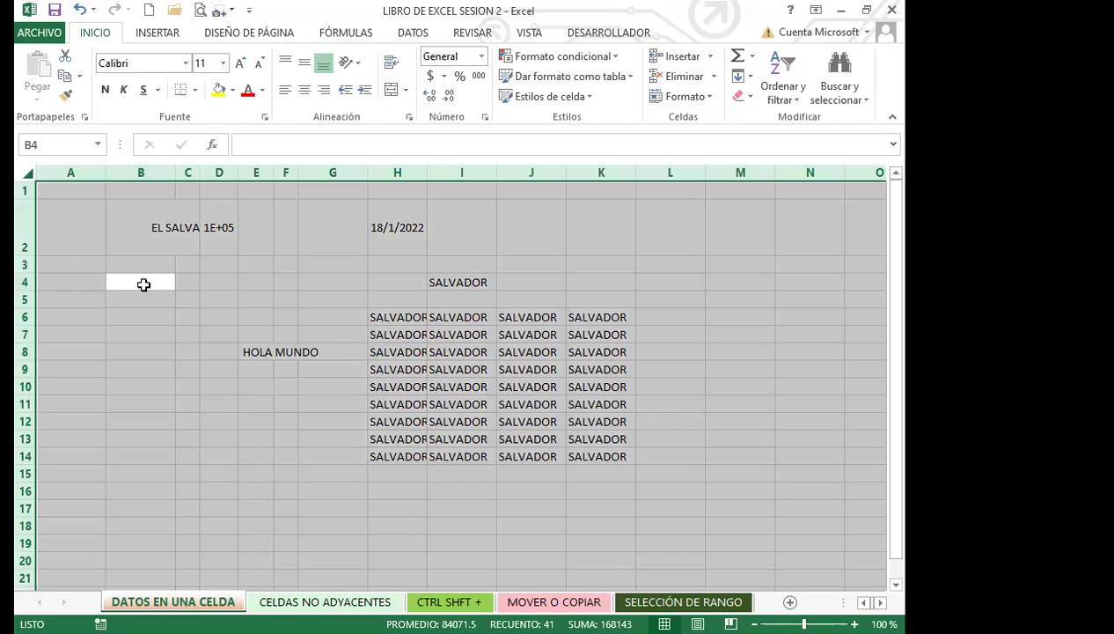
pyautogui.click(144, 284)
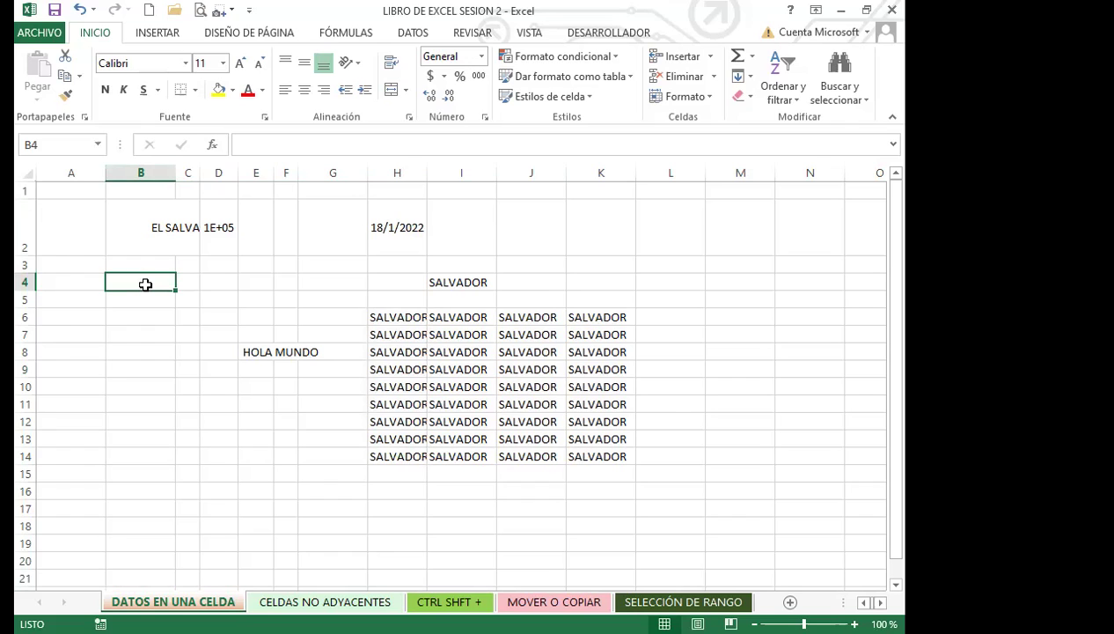
pyautogui.hotkey('ctrl', 'e')
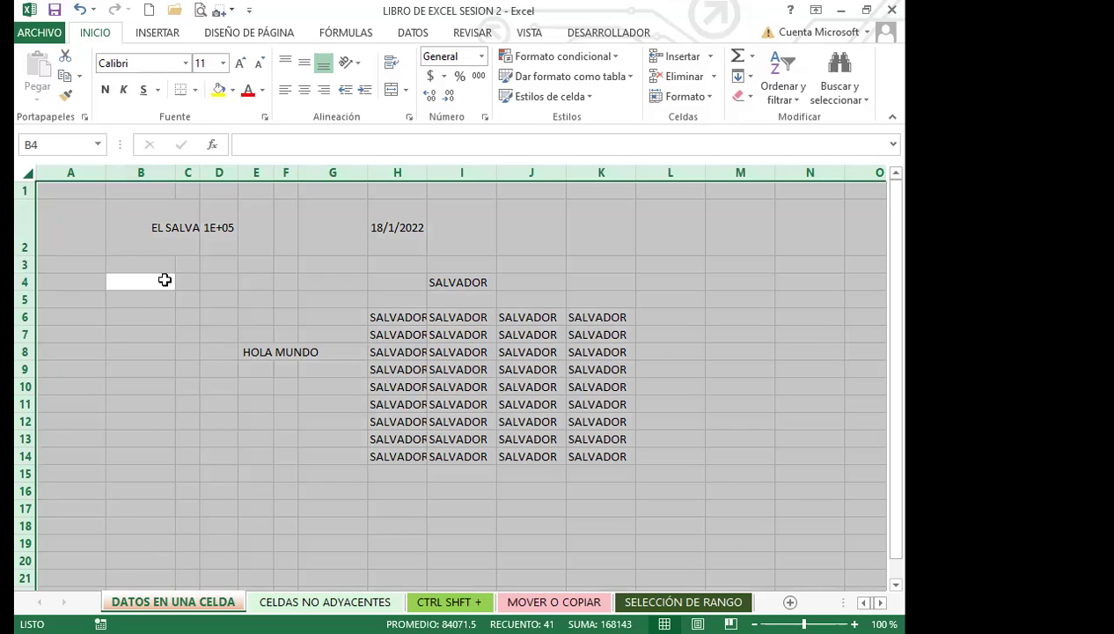
# Select column A from cell A1 and extend the selection to the whole sheet
pyautogui.click(70, 191)
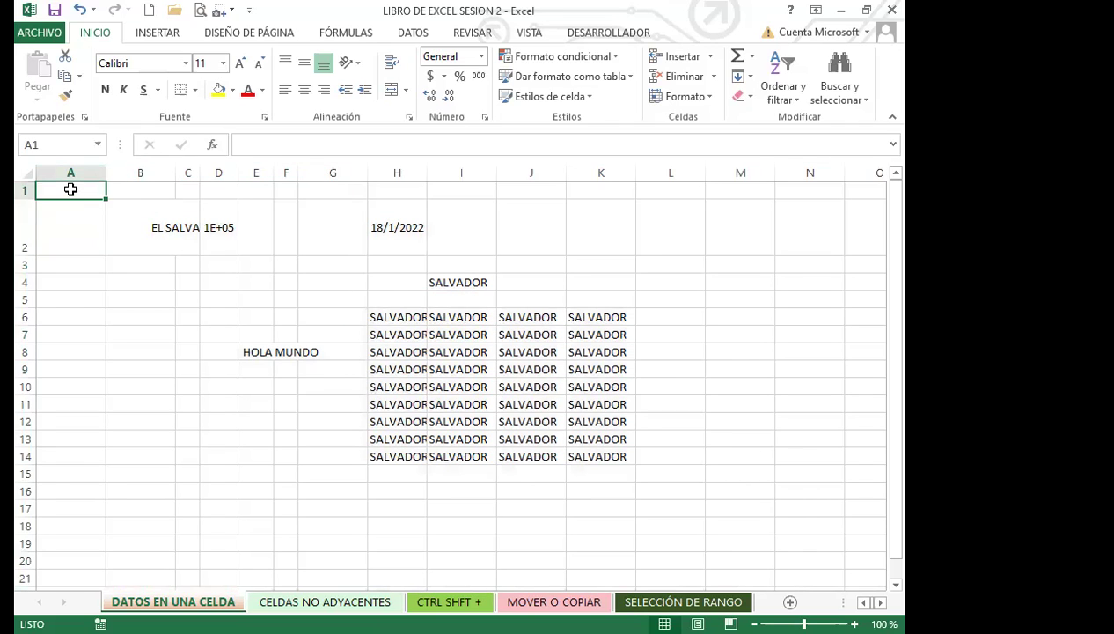
pyautogui.hotkey('ctrl', 'space')
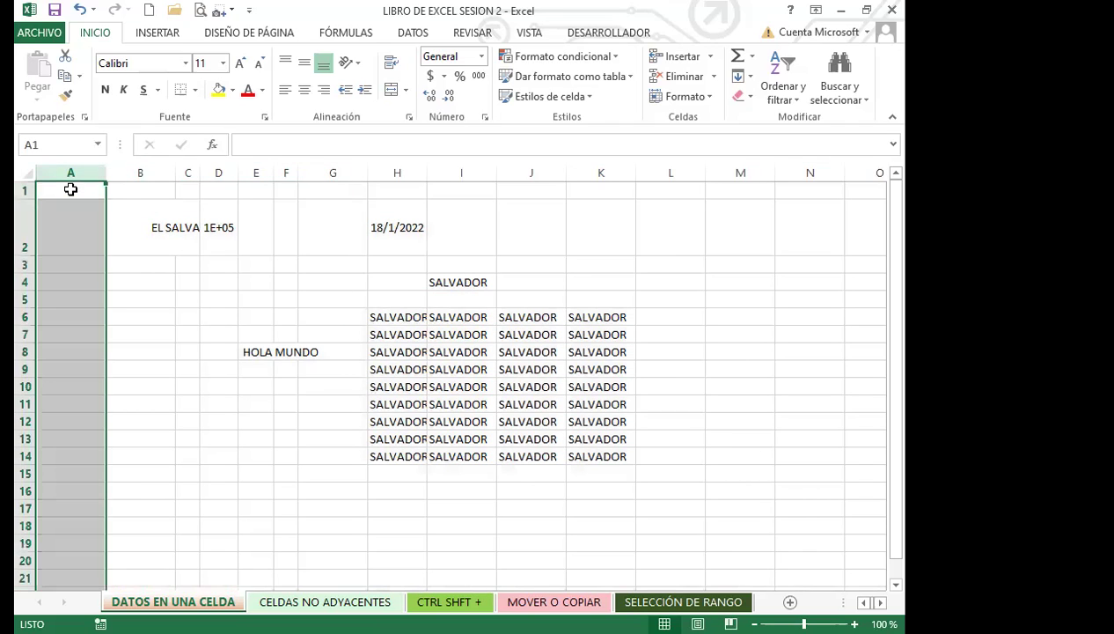
pyautogui.hotkey('ctrl', 'a')
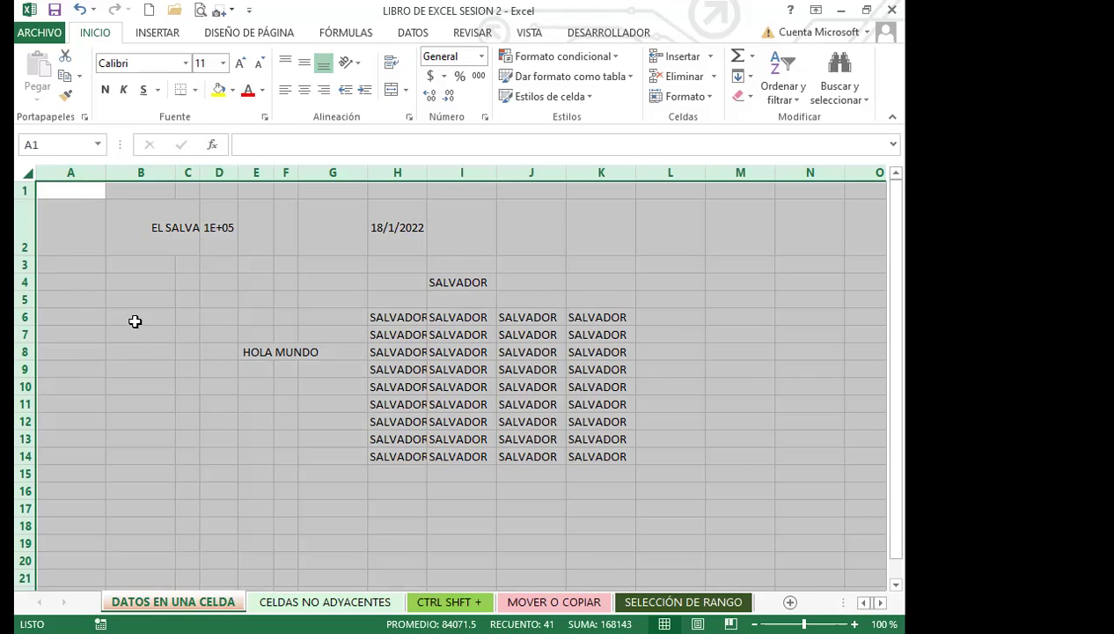
# Examine the extent of the whole-sheet selection at zoom levels from 10% to 115%, ending at 100%
pyautogui.scroll(-1, 134, 322)
pyautogui.scroll(1, 136, 321)
pyautogui.scroll(-6, 137, 321)
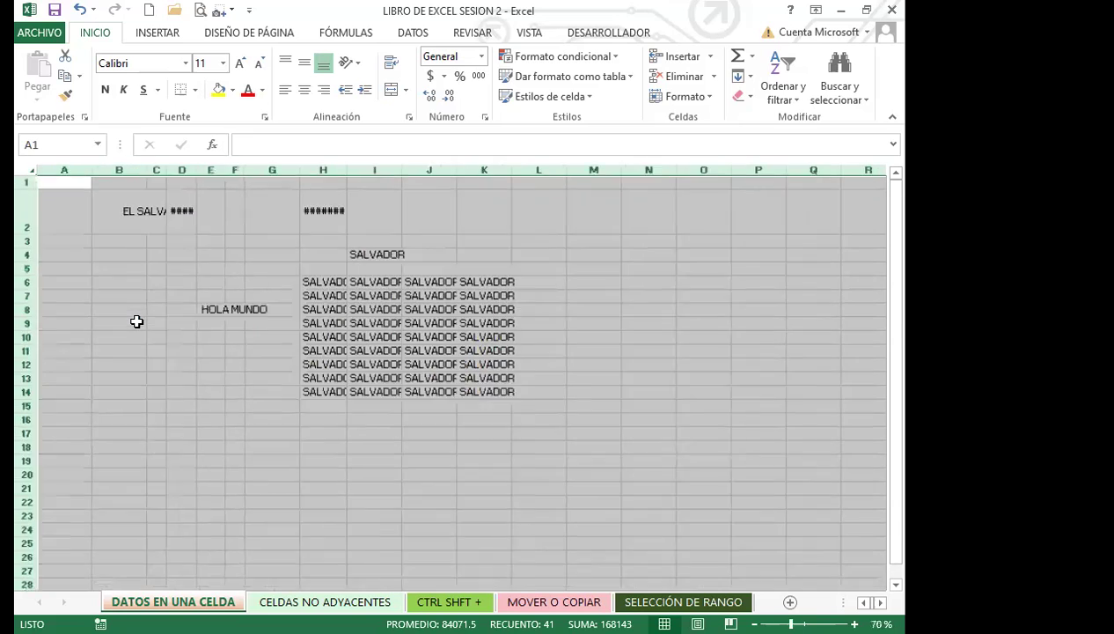
pyautogui.scroll(1, 136, 321)
pyautogui.scroll(-1, 137, 321)
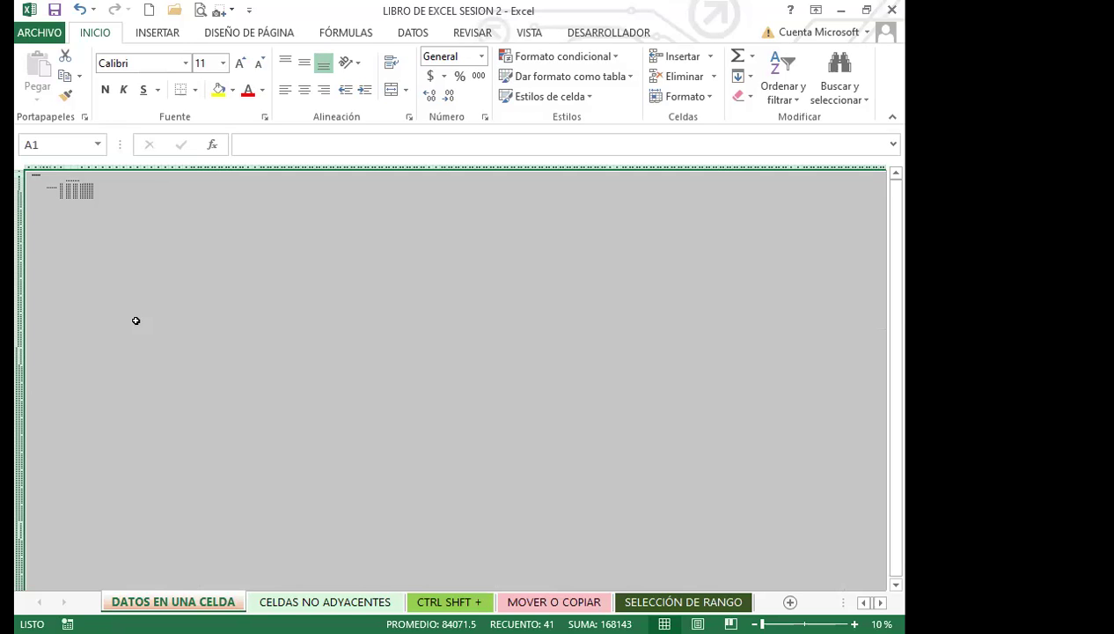
pyautogui.scroll(5, 136, 320)
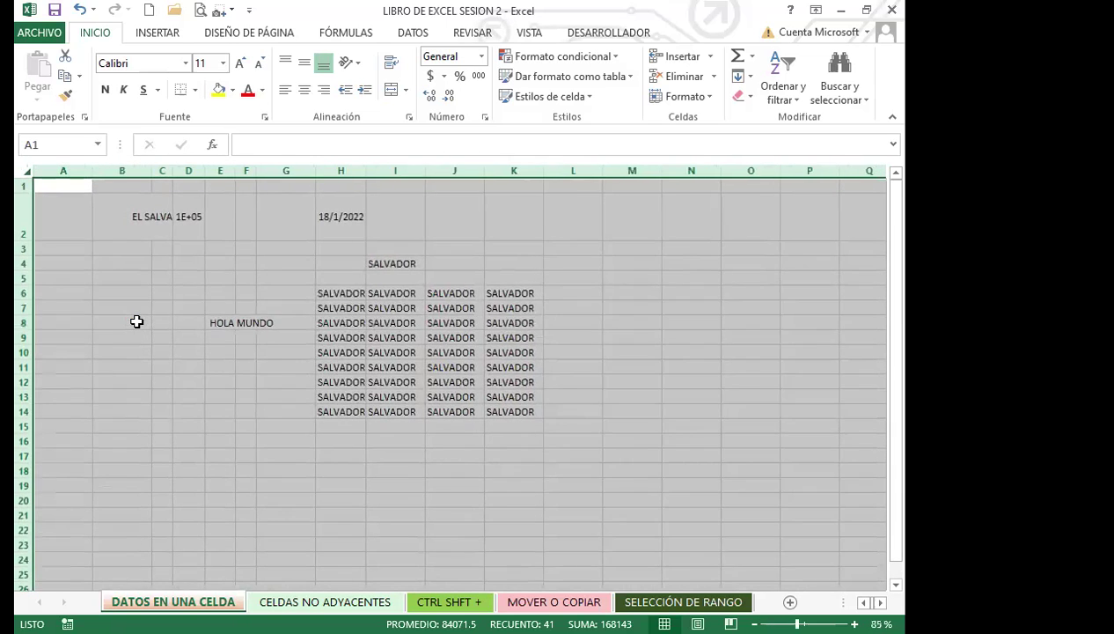
pyautogui.scroll(1, 137, 321)
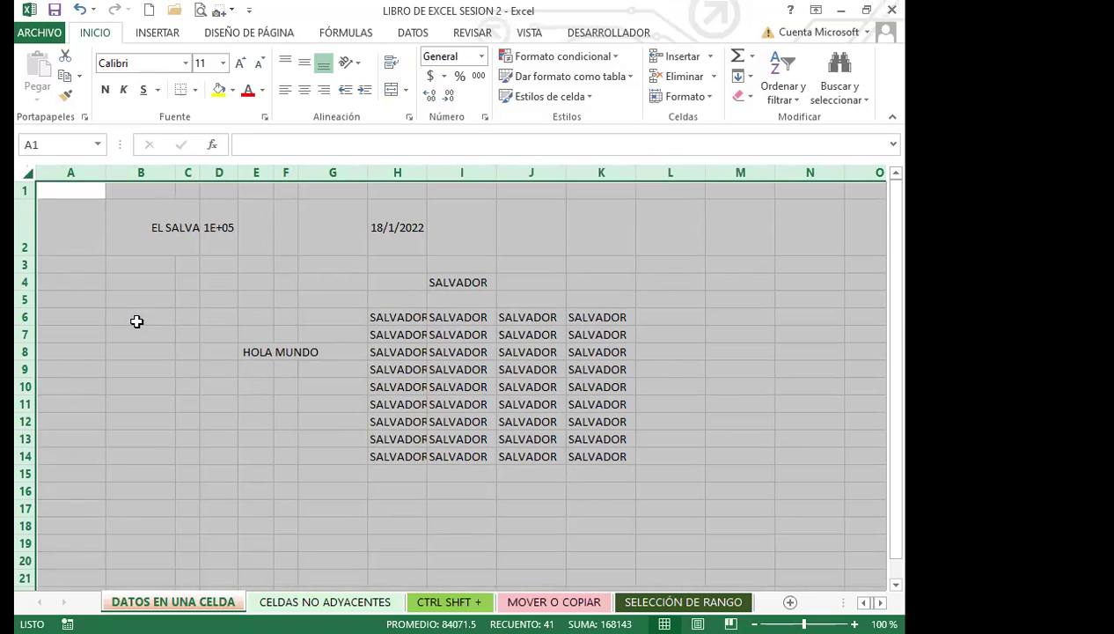
pyautogui.scroll(1, 137, 320)
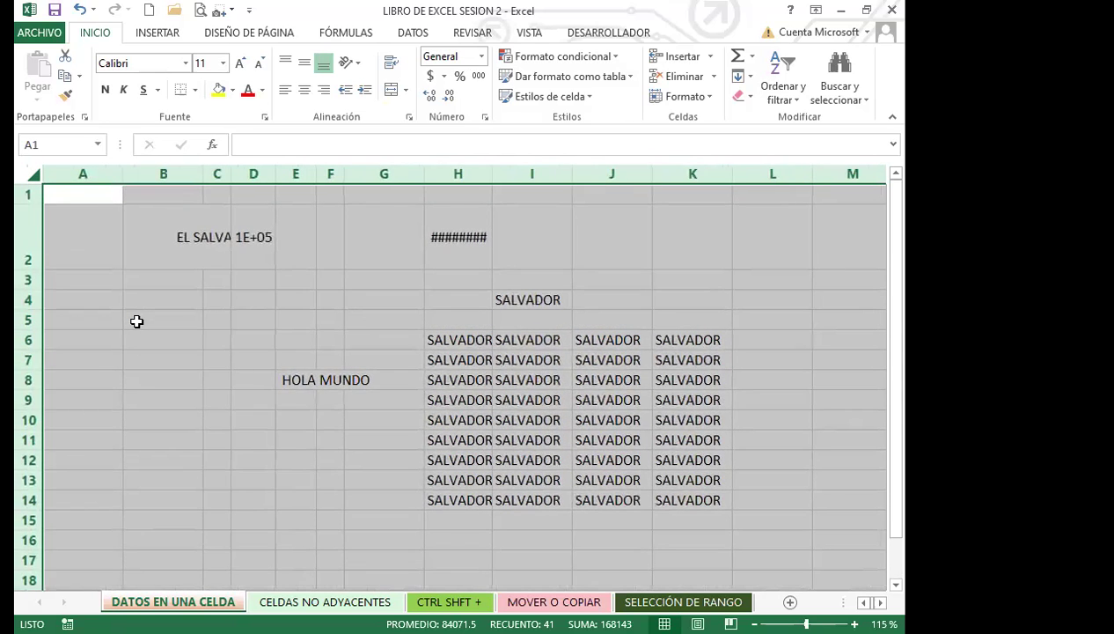
pyautogui.scroll(-1, 137, 321)
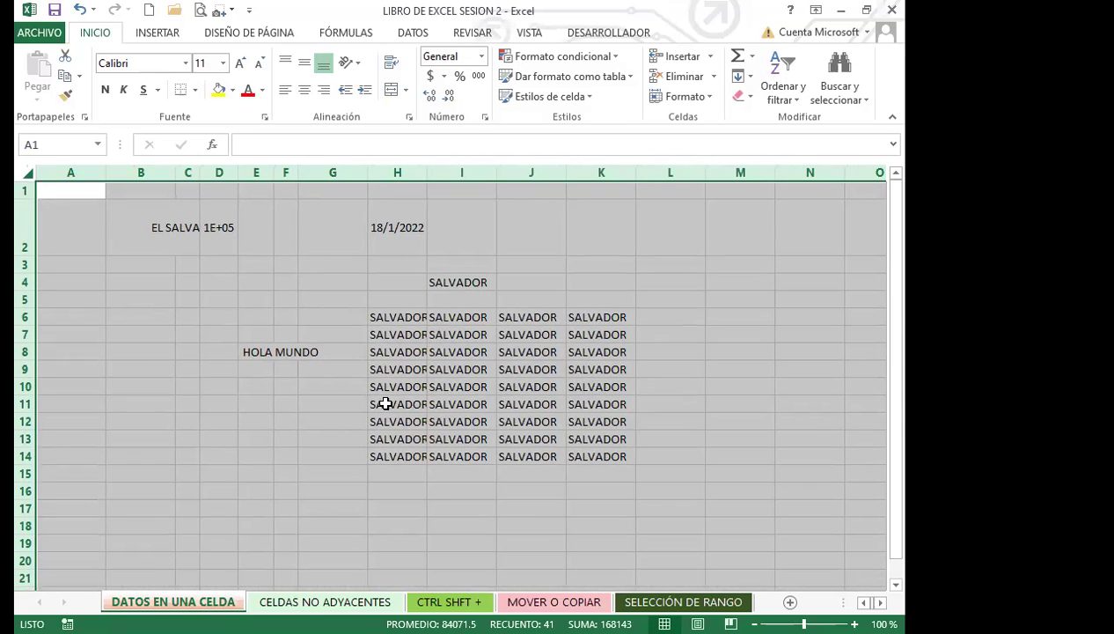
# Release the whole-sheet selection and select only the block of SALVADOR entries from H6 to K14
pyautogui.click(312, 427)
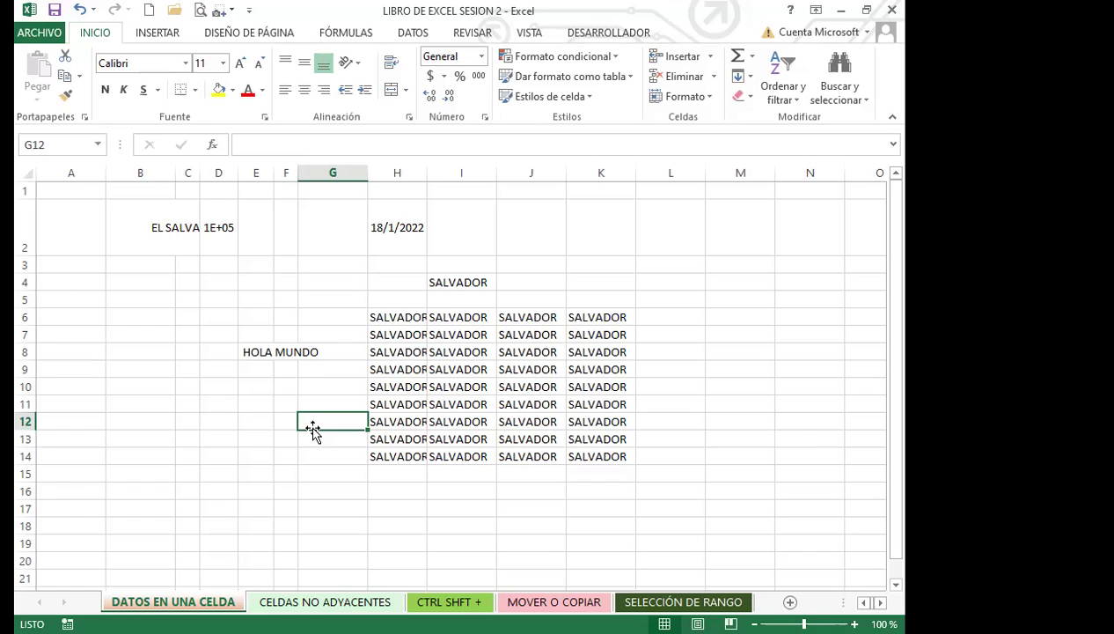
pyautogui.click(412, 320)
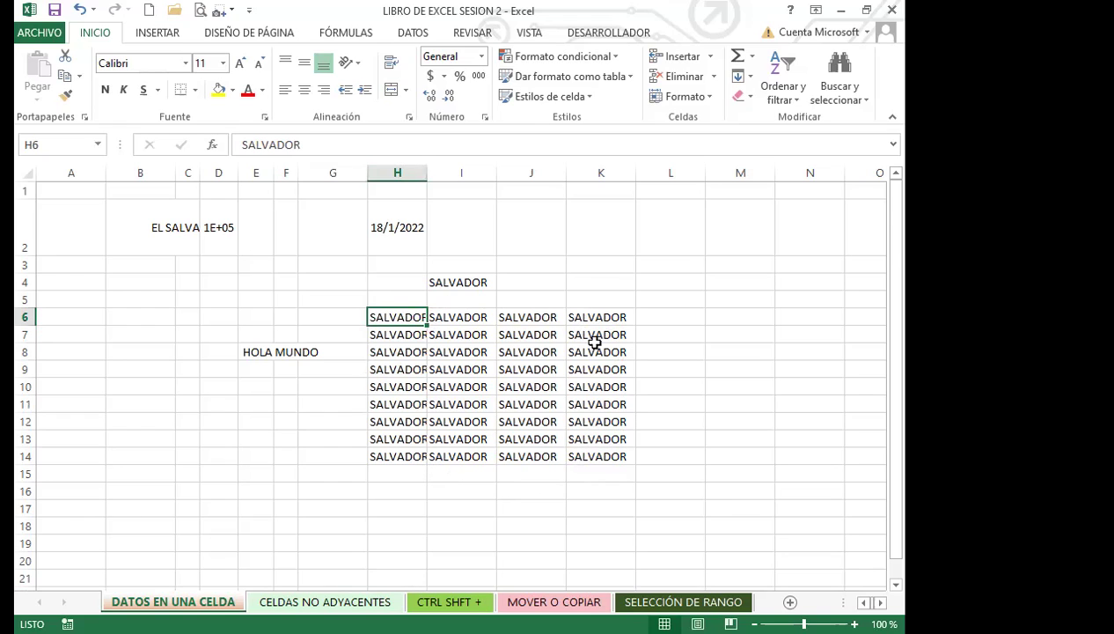
pyautogui.moveTo(414, 321); pyautogui.dragTo(598, 454)
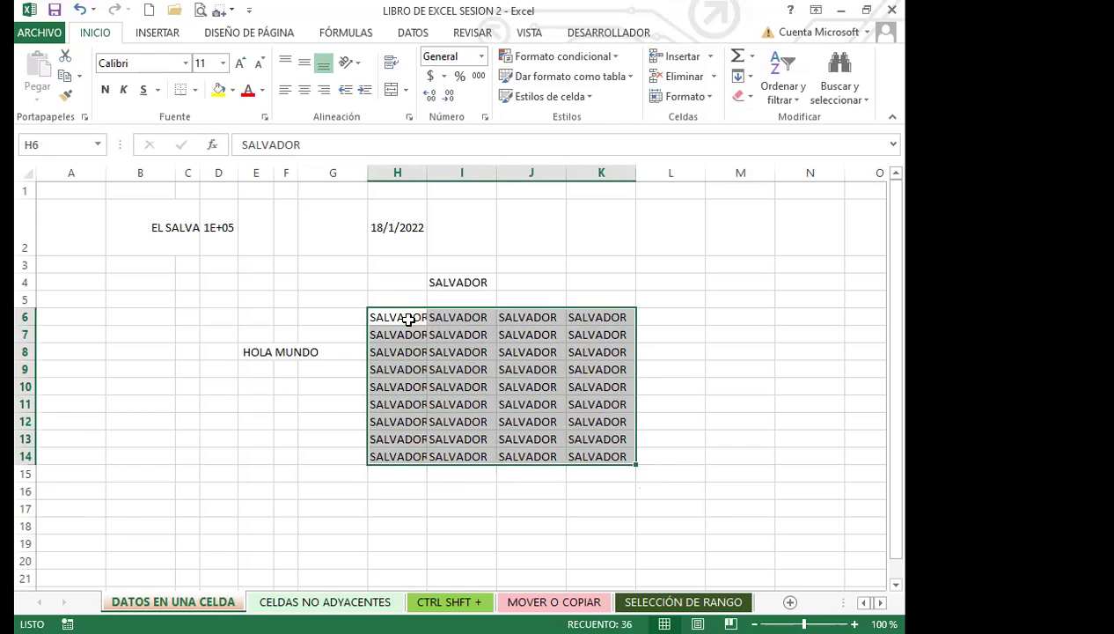
# Select cell H6 alone and then the block of SALVADOR entries H6:K14 from it, repeating the block selection
pyautogui.click(405, 319)
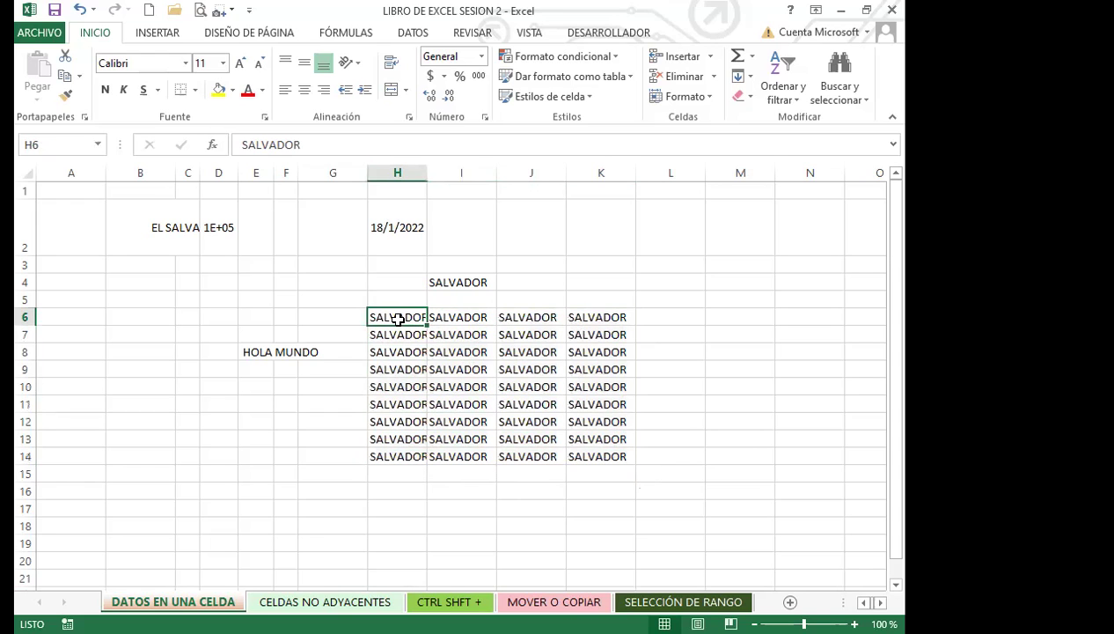
pyautogui.moveTo(405, 317); pyautogui.dragTo(586, 456)
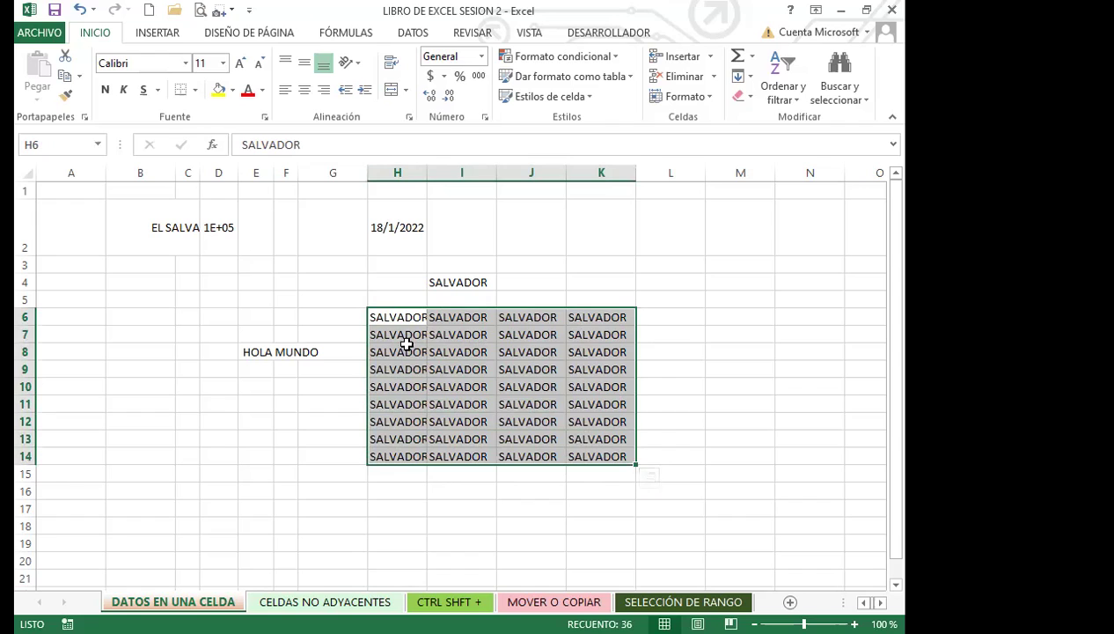
pyautogui.moveTo(391, 314); pyautogui.dragTo(581, 456)
# Starting from cell H6, extend the selection down to row 14 and across to column K
pyautogui.click(398, 317)
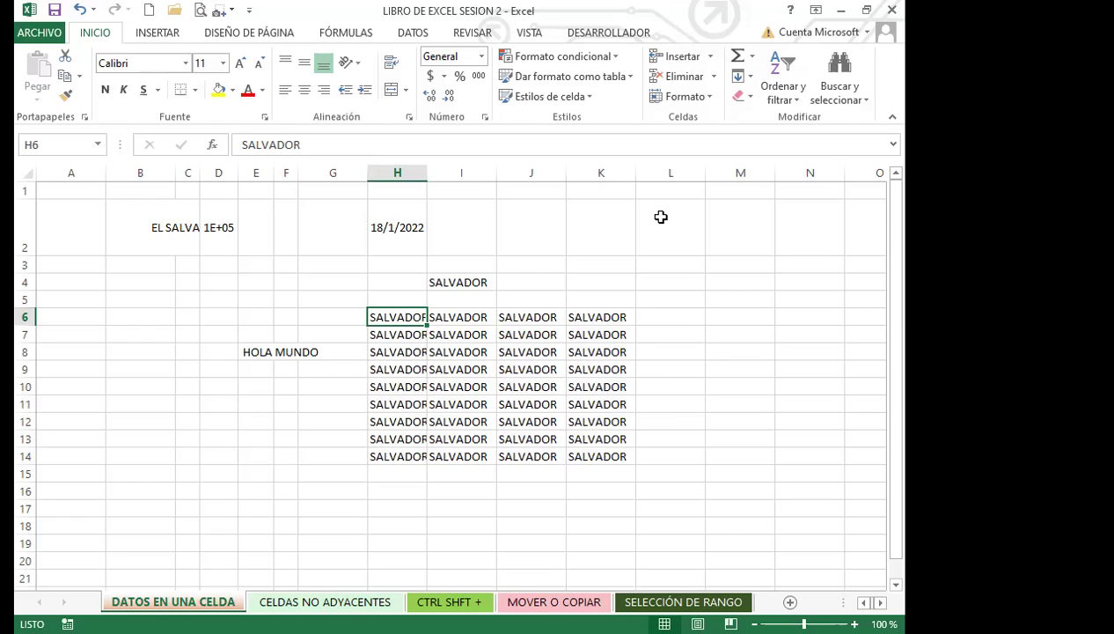
pyautogui.hotkey('ctrl', 'shift', 'Down')
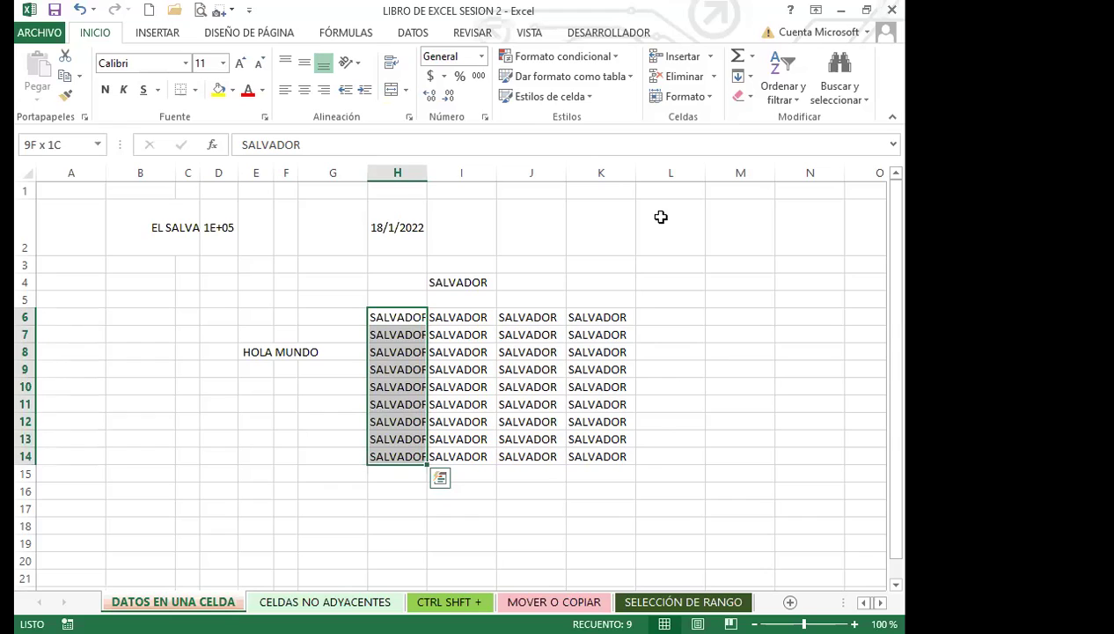
pyautogui.hotkey('ctrl', 'shift', 'Right')
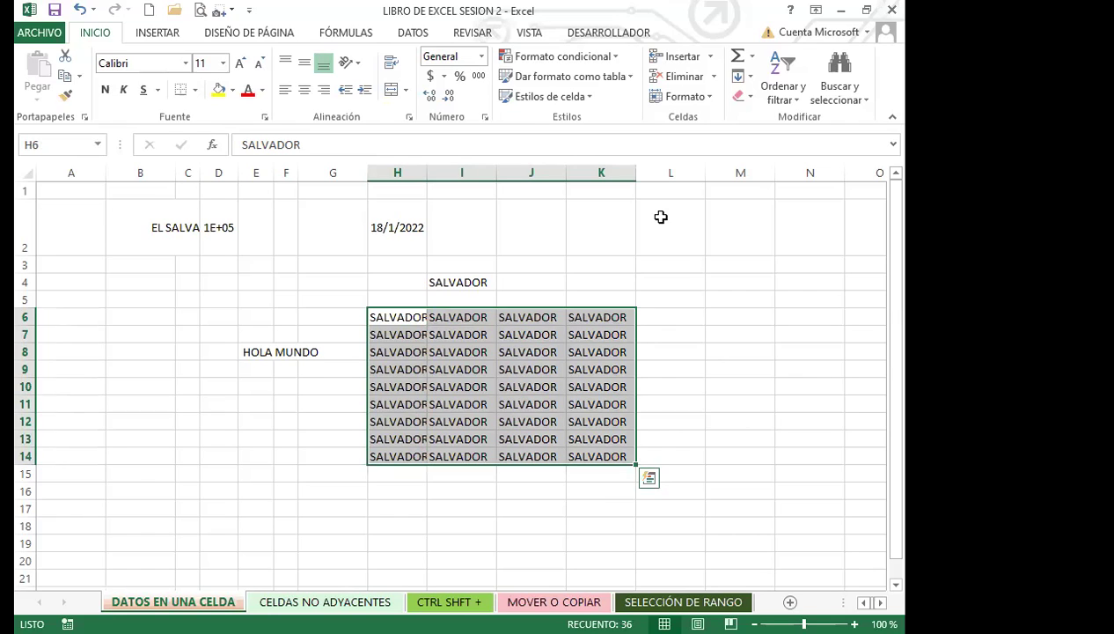
# Reselect the block H6:K14 from cell H6 twice more, covering column H first and the columns up to K second
pyautogui.click(393, 354)
pyautogui.click(385, 317)
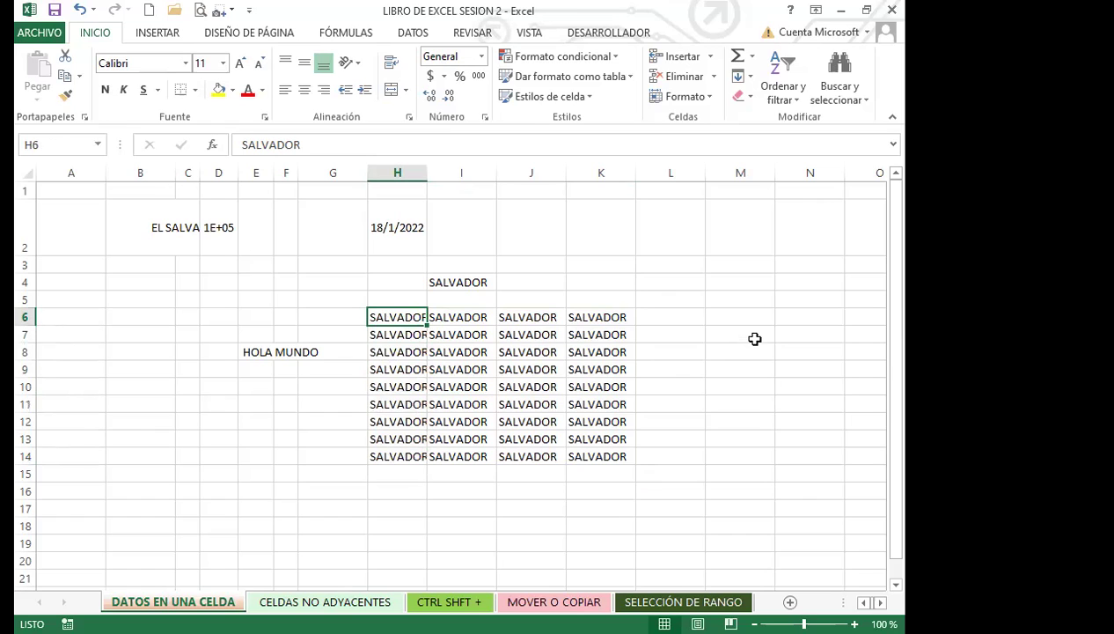
pyautogui.hotkey('ctrl', 'shift', 'Down')
pyautogui.hotkey('ctrl', 'shift', 'Right')
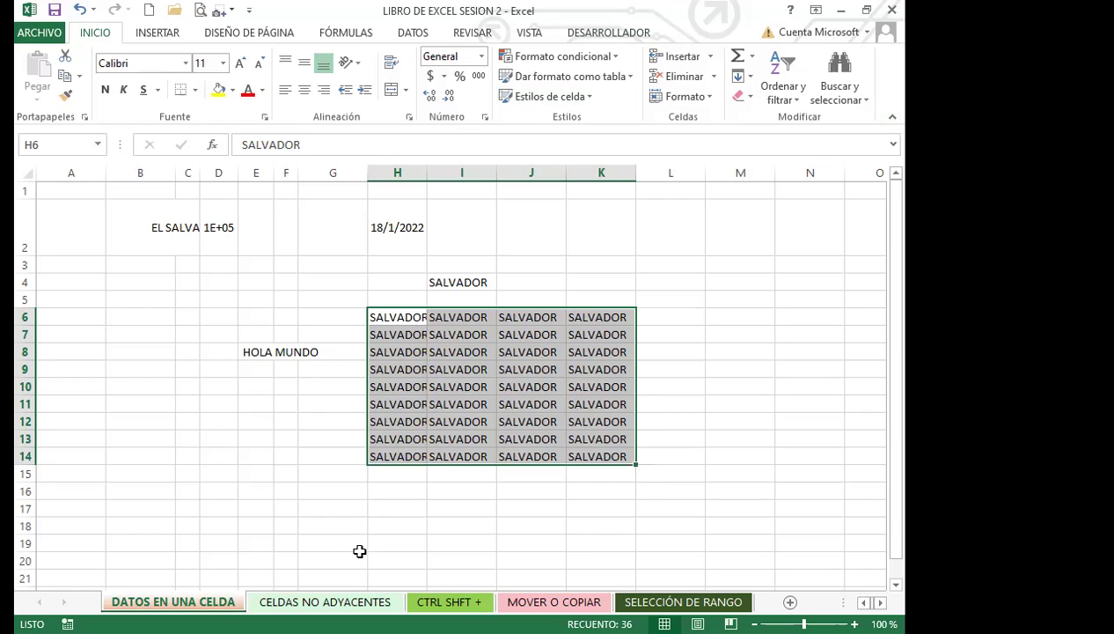
pyautogui.hotkey('alt', 'Tab')
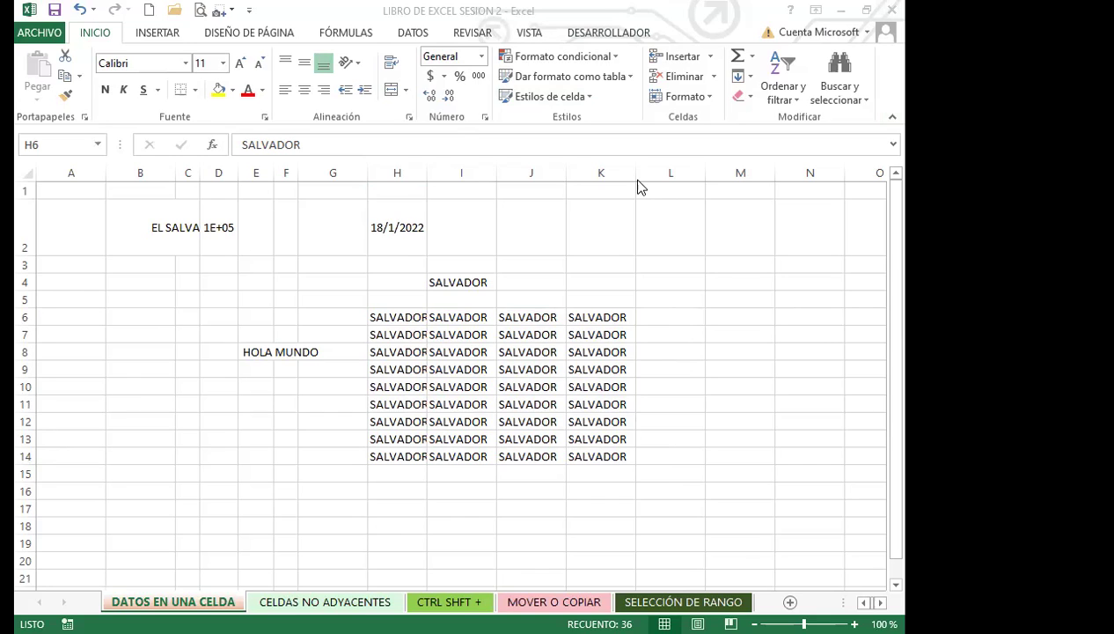
pyautogui.click(388, 317)
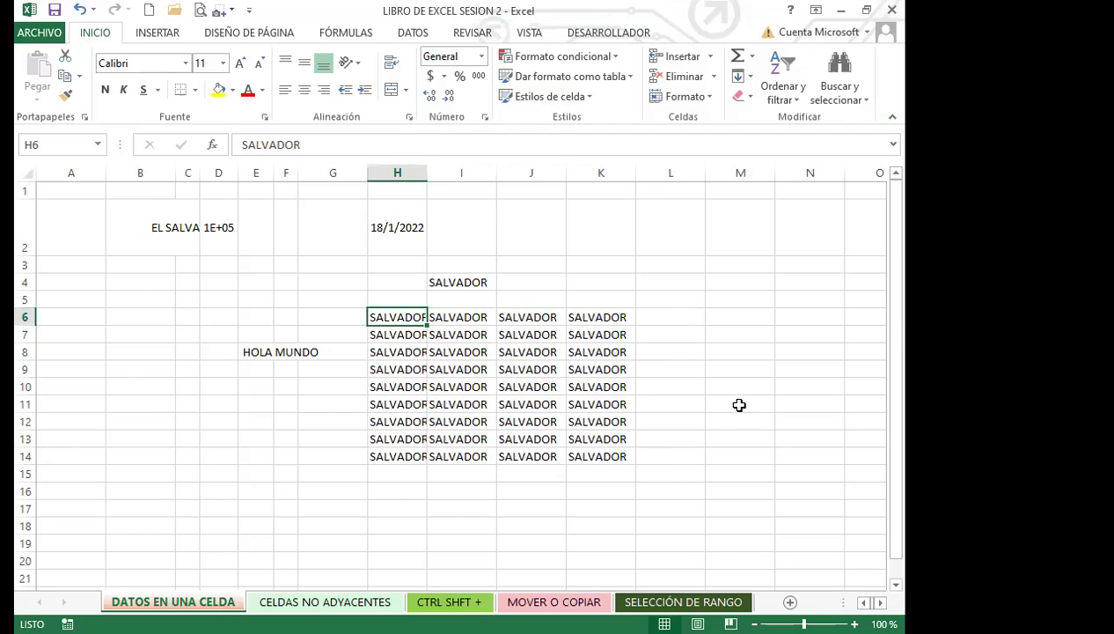
pyautogui.hotkey('ctrl', 'shift', 'Down')
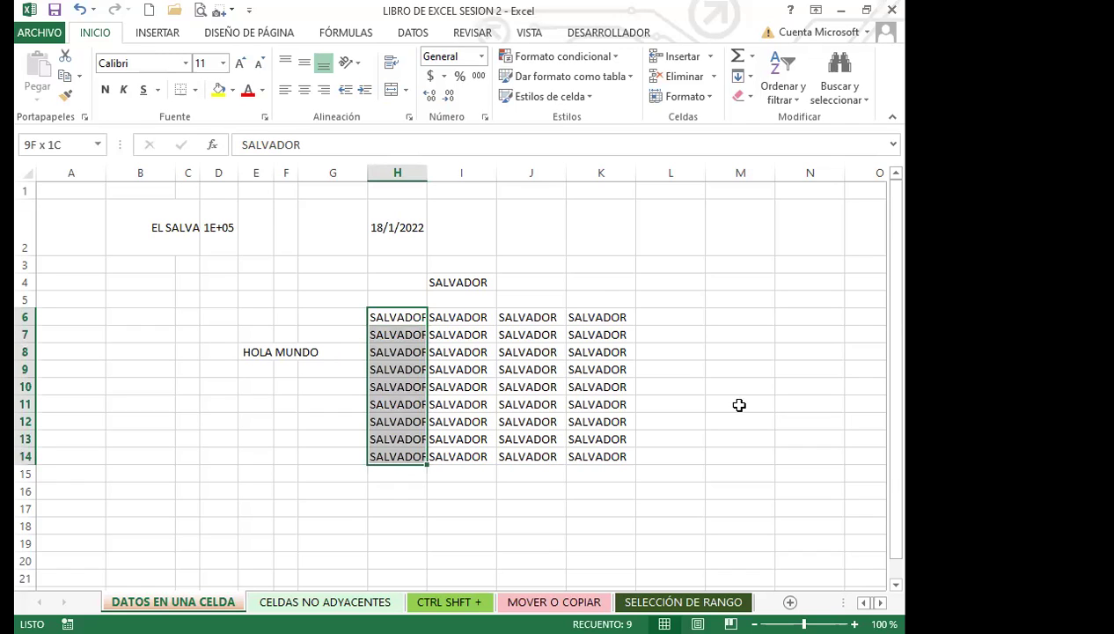
pyautogui.hotkey('ctrl', 'shift', 'Right')
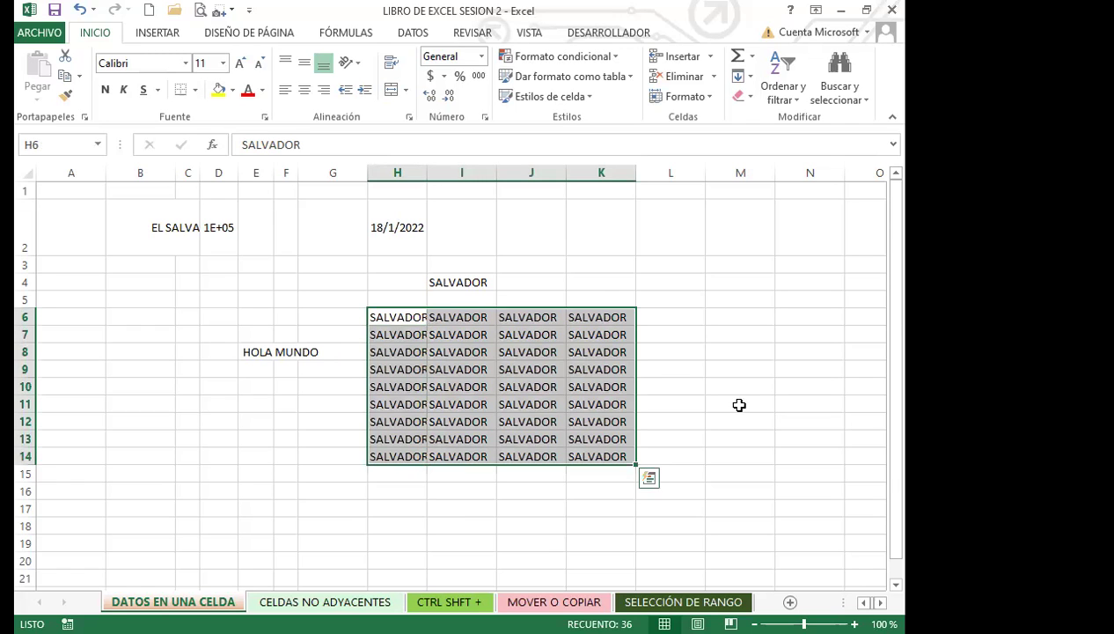
# Return to cell H6 and select the block by extending across row 6 to column K first, then down to row 14
pyautogui.press('Left')
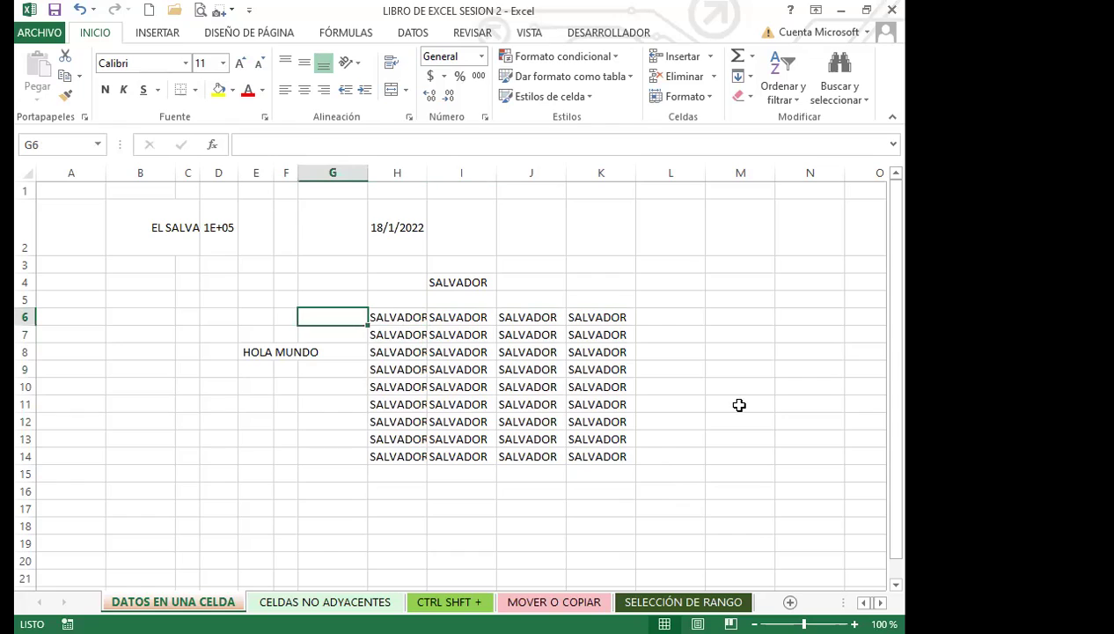
pyautogui.press('Right')
pyautogui.hotkey('ctrl', 'shift', 'Right')
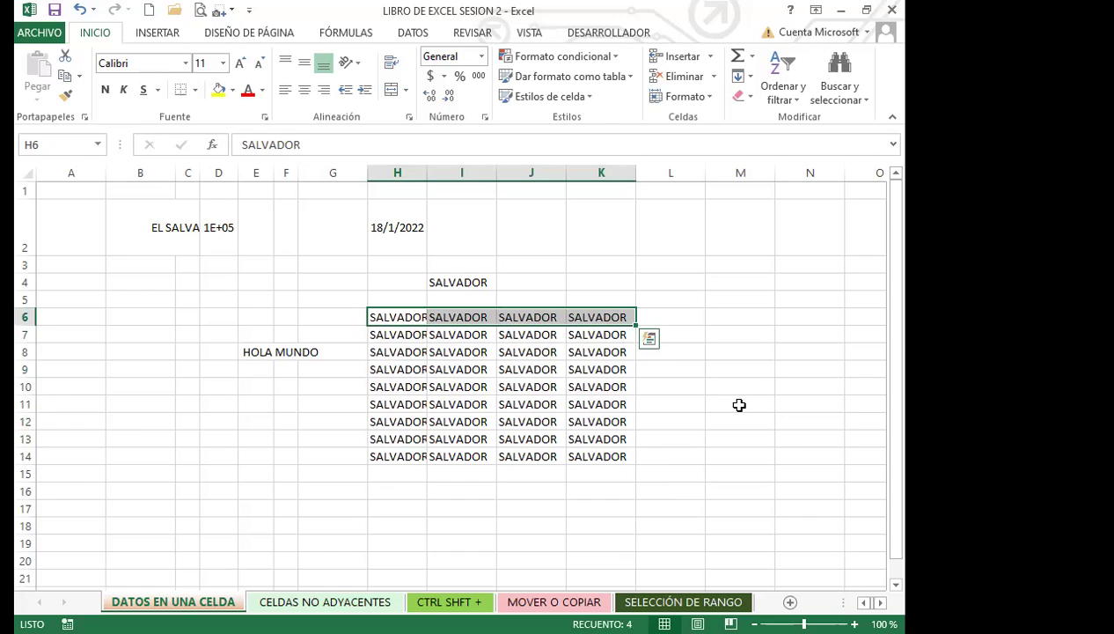
pyautogui.hotkey('ctrl', 'shift', 'Down')
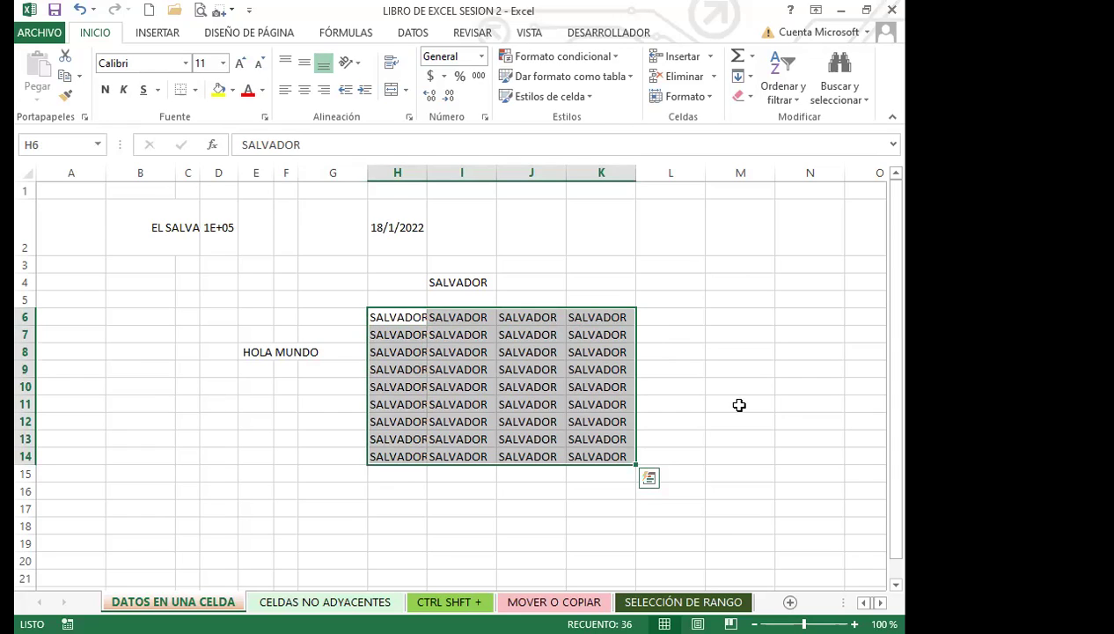
# Starting from the block's last cell K14, extend the selection back to column H and up to row 6
pyautogui.click(608, 458)
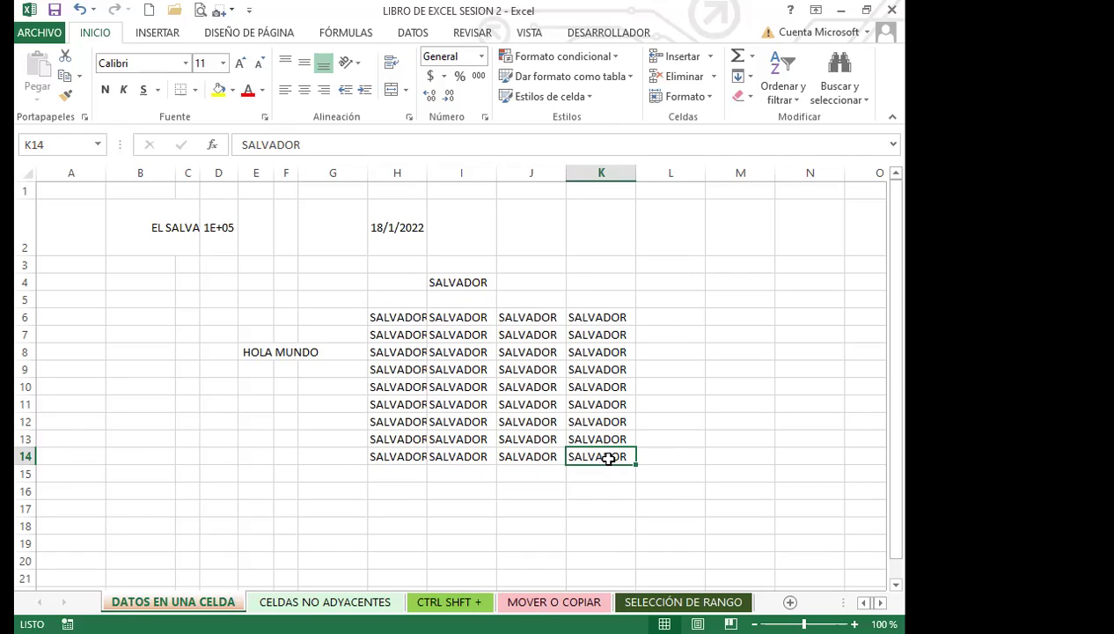
pyautogui.hotkey('ctrl', 'Left')
pyautogui.press('Right')
pyautogui.hotkey('ctrl', 'Right')
pyautogui.press('Right')
pyautogui.press('Left')
pyautogui.press('Up')
pyautogui.press('Up')
pyautogui.press('Up')
pyautogui.press('Down')
pyautogui.press('Down')
pyautogui.press('Down')
pyautogui.hotkey('ctrl', 'shift', 'Left')
pyautogui.hotkey('ctrl', 'shift', 'Up')
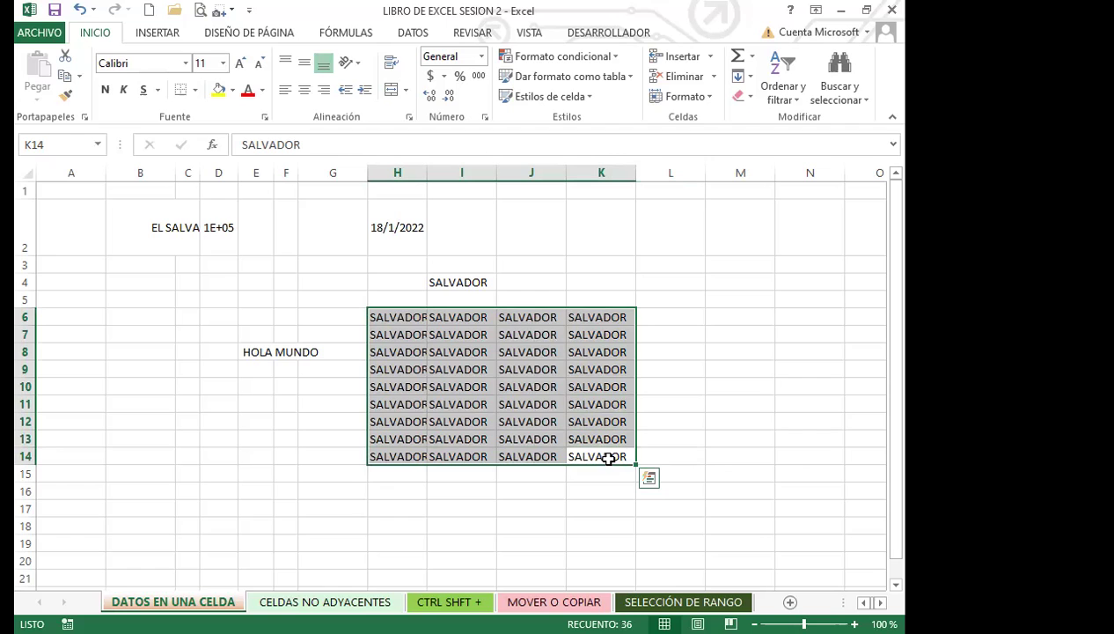
# Select the block's first cell H6 and then its last cell K14 individually
pyautogui.click(394, 318)
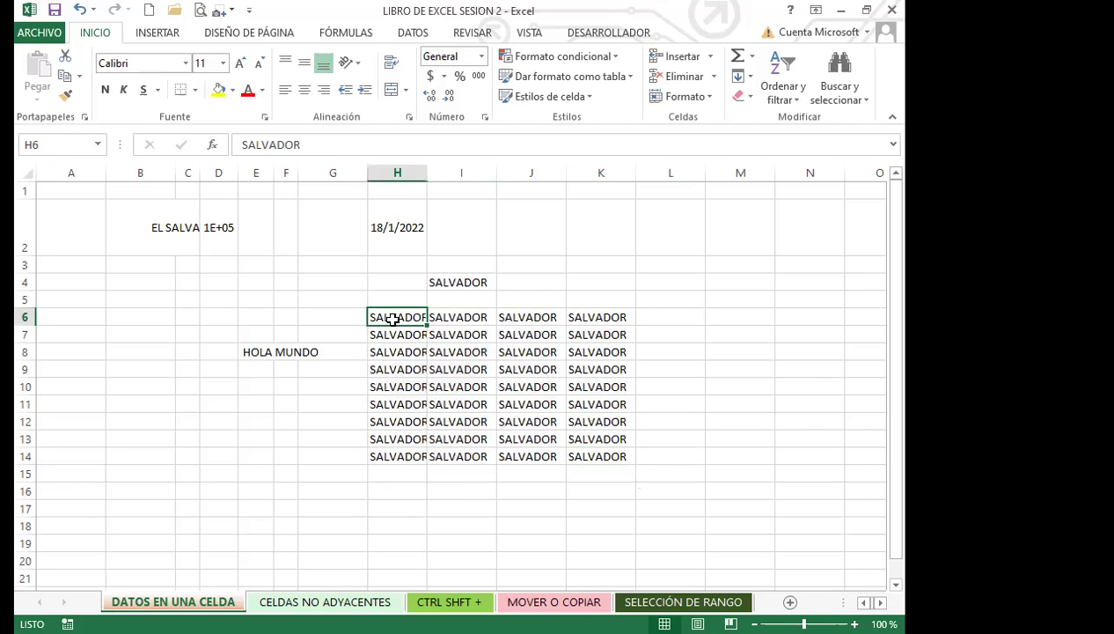
pyautogui.click(606, 464)
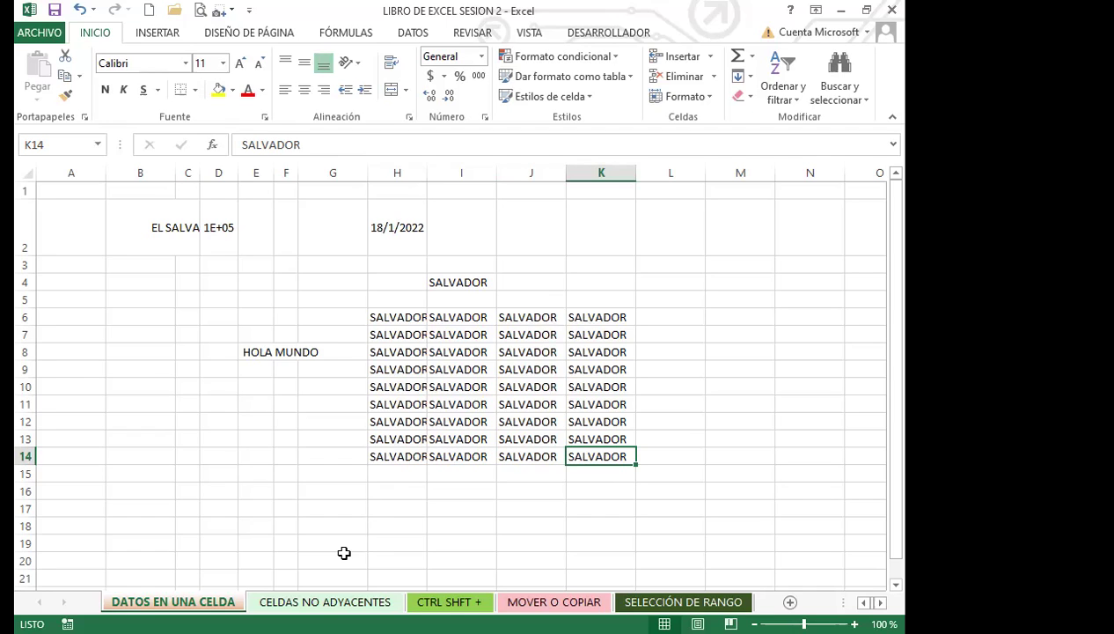
pyautogui.hotkey('alt', 'Tab')
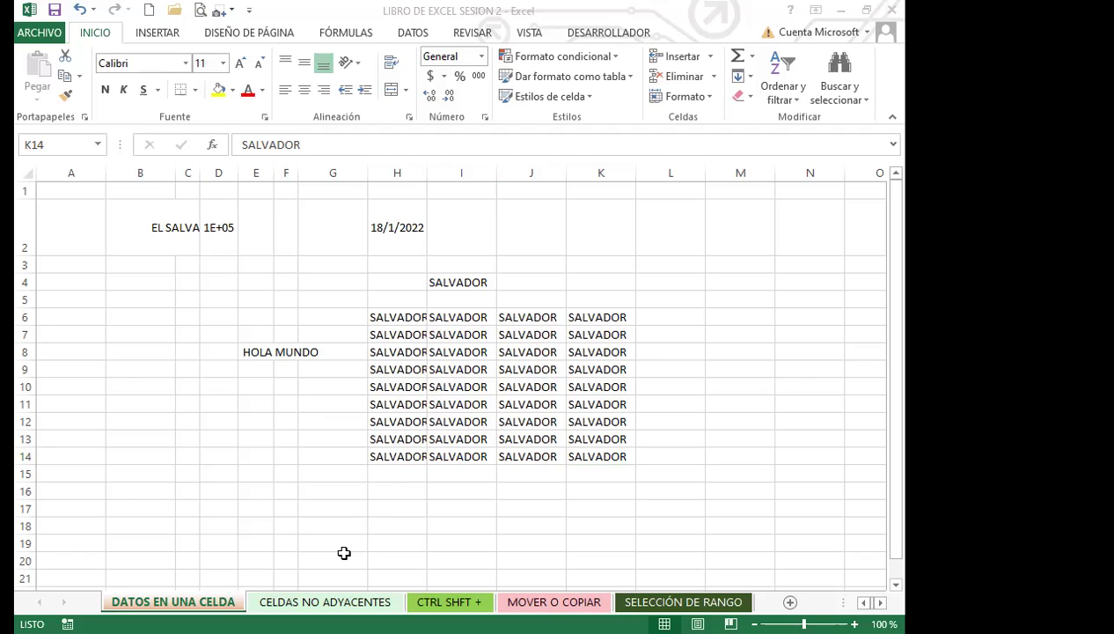
# Select the SALVADOR block H6:K14, move it to K6:N14 and move it back to H6:K14
pyautogui.moveTo(396, 318); pyautogui.dragTo(589, 456)
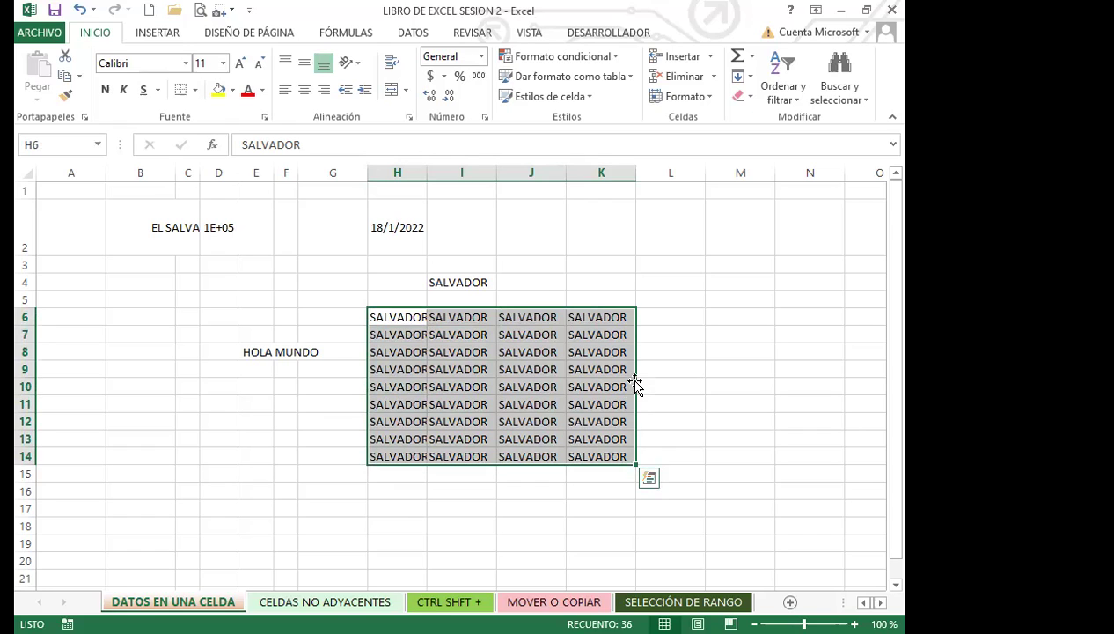
pyautogui.moveTo(635, 385); pyautogui.dragTo(808, 390)
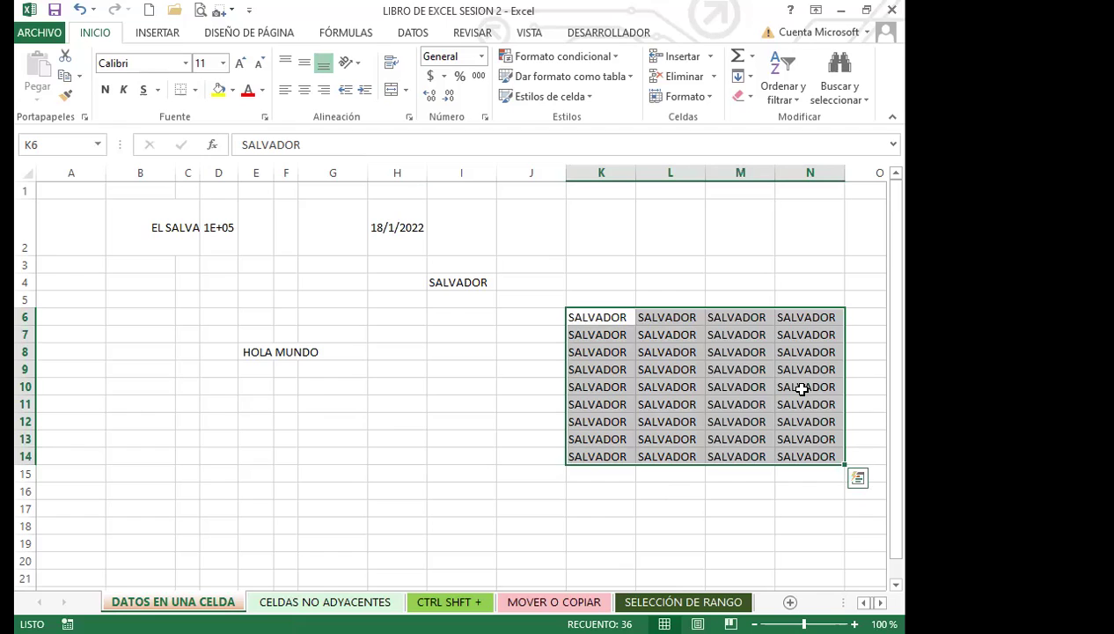
pyautogui.moveTo(564, 374); pyautogui.dragTo(417, 375)
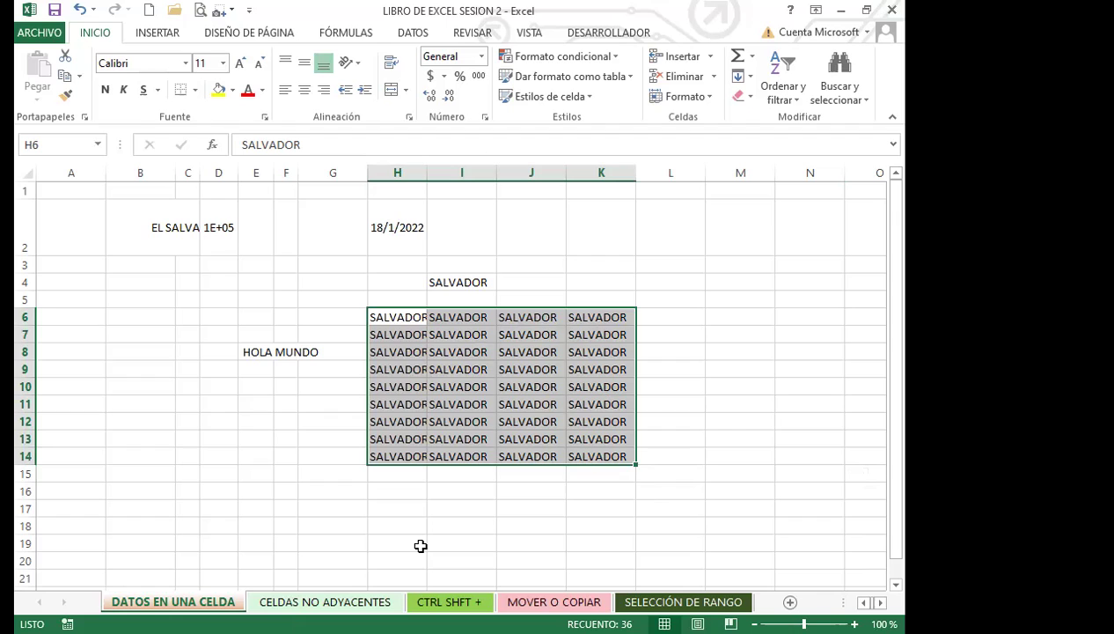
# From cell H6, extend the selection three rows up and one column to the left
pyautogui.hotkey('alt', 'Tab')
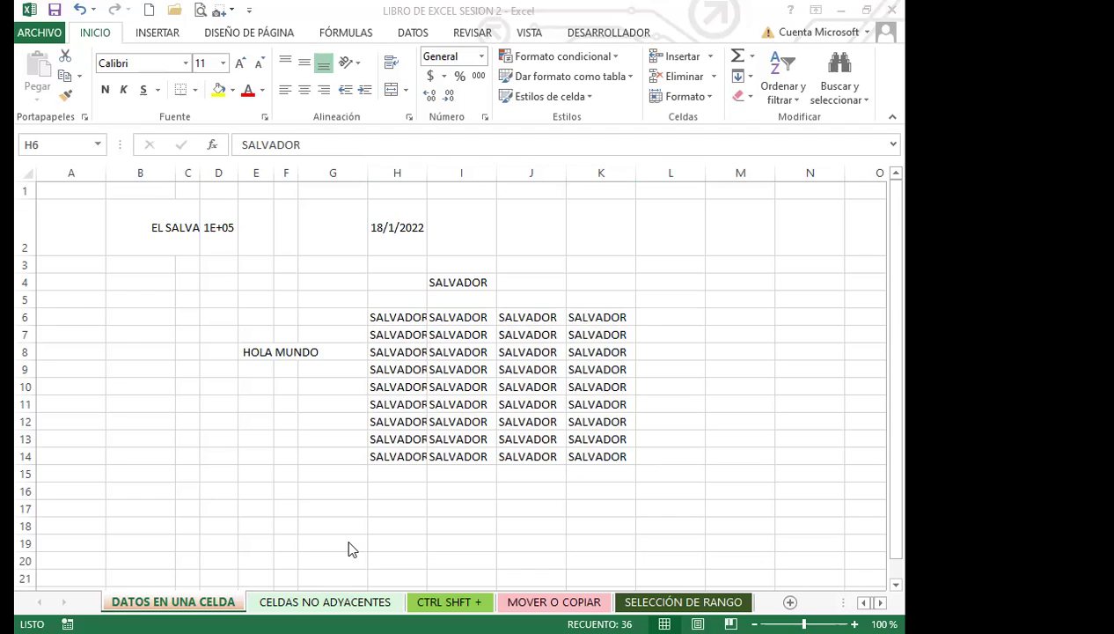
pyautogui.click(393, 317)
pyautogui.hotkey('shift', 'Up')
pyautogui.hotkey('shift', 'Up')
pyautogui.hotkey('shift', 'Up')
pyautogui.hotkey('shift', 'Left')
# Select the block H6:K14, move it to K6:N14 and move it on to D18:G26
pyautogui.moveTo(392, 316); pyautogui.dragTo(572, 452)
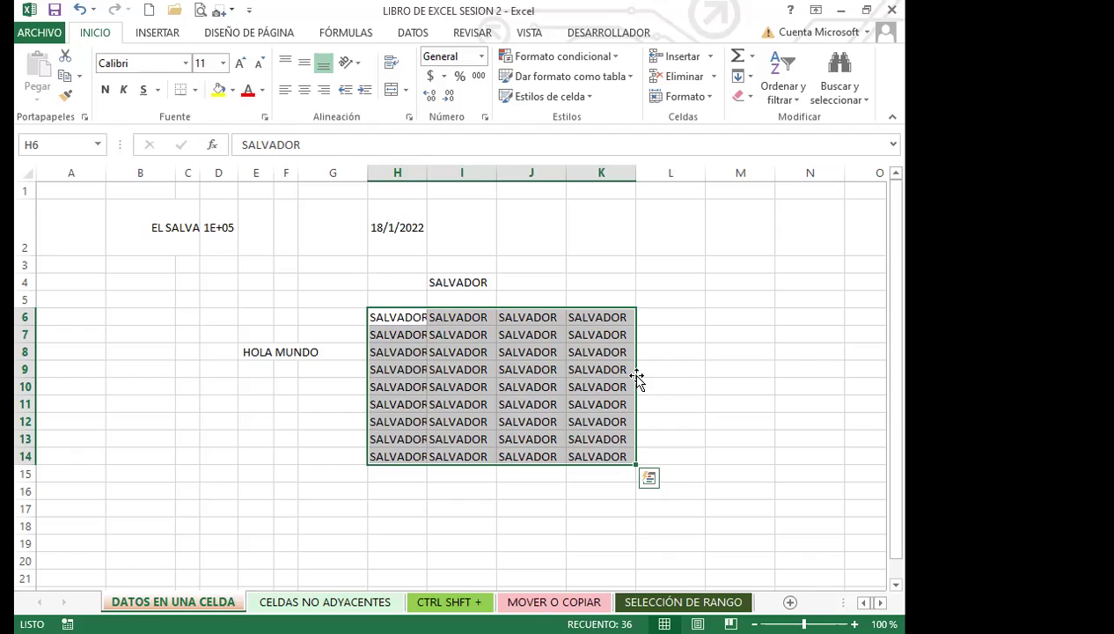
pyautogui.moveTo(636, 376); pyautogui.dragTo(807, 368)
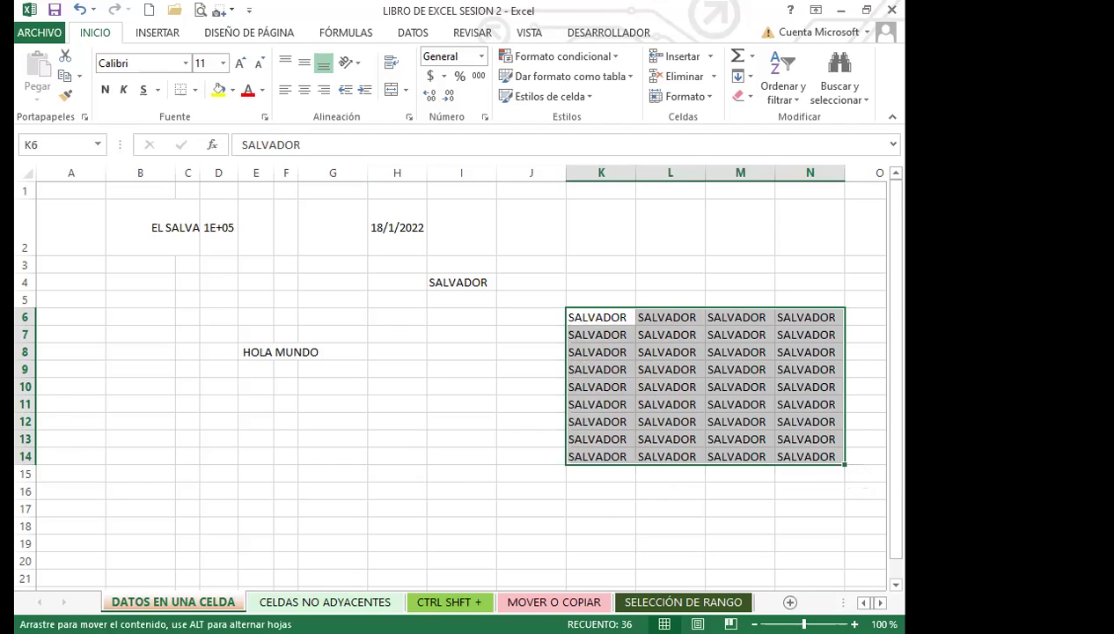
pyautogui.moveTo(567, 334); pyautogui.dragTo(200, 544)
pyautogui.scroll(-7, 308, 369)
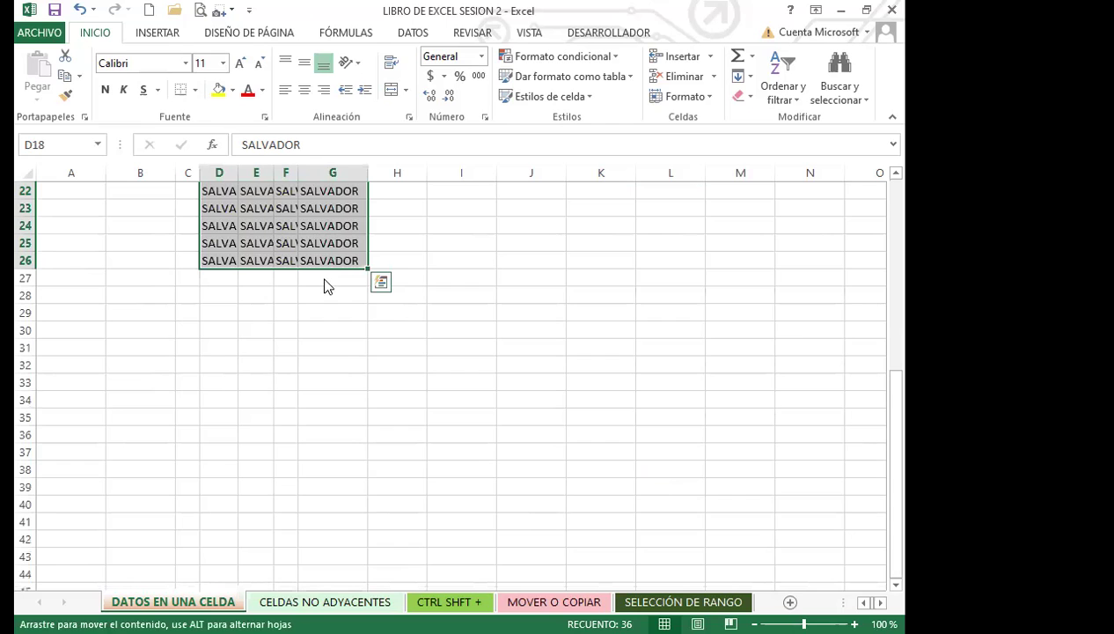
# Move the SALVADOR block so that it starts at cell I23 and spans columns I to L
pyautogui.moveTo(675, 533); pyautogui.dragTo(531, 351)
pyautogui.scroll(3, 569, 321)
pyautogui.click(531, 351)
pyautogui.moveTo(463, 375); pyautogui.dragTo(647, 502)
pyautogui.scroll(4, 534, 485)
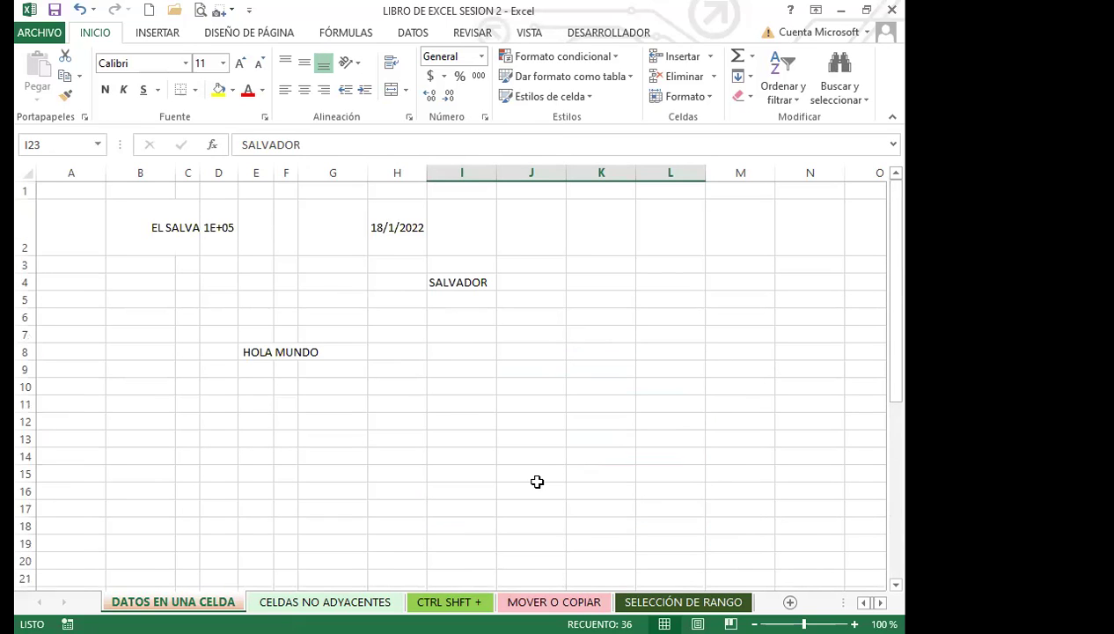
# Move the SALVADOR block up to K3:N11 and move it on to I8:L16
pyautogui.scroll(-3, 534, 481)
pyautogui.moveTo(542, 410); pyautogui.dragTo(678, 262)
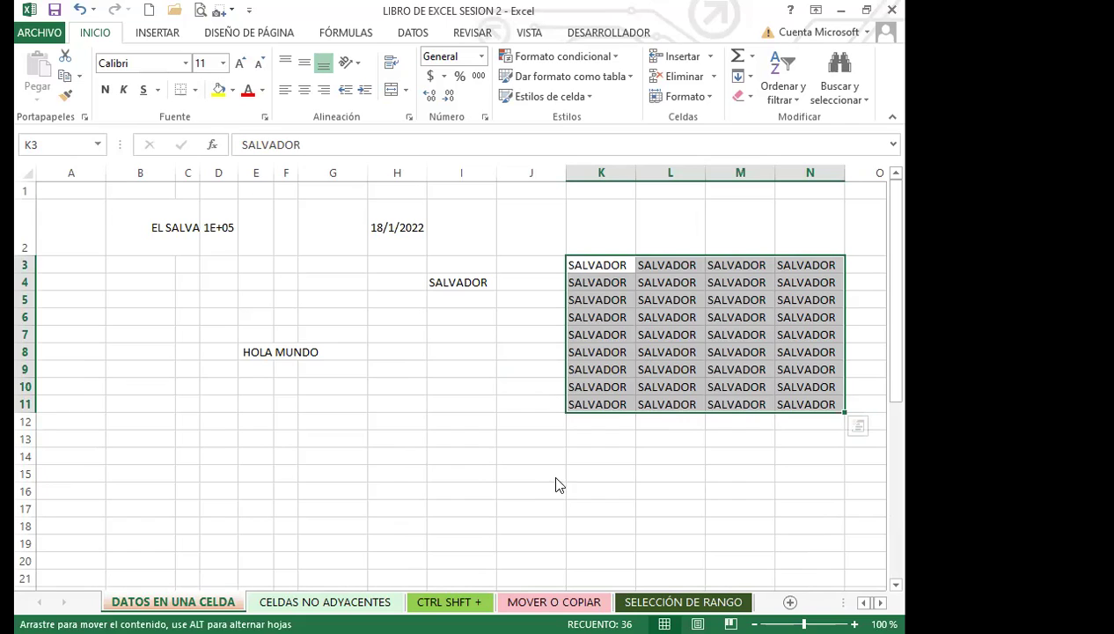
pyautogui.moveTo(581, 412); pyautogui.dragTo(441, 499)
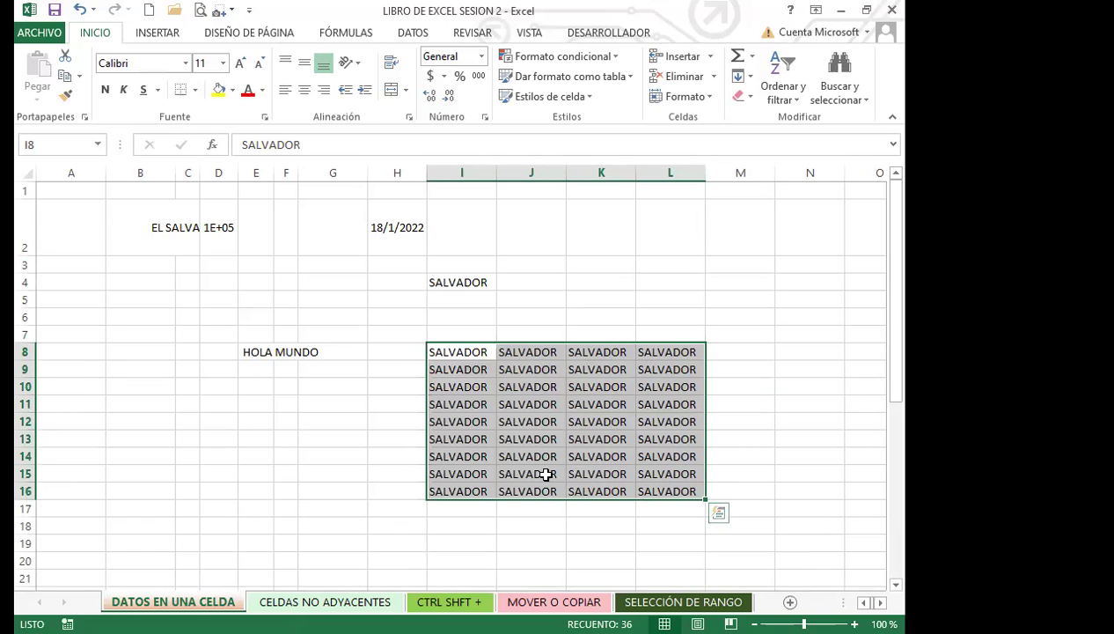
# Fill the block I8:L16 with yellow and move it to F12:I20
pyautogui.click(217, 90)
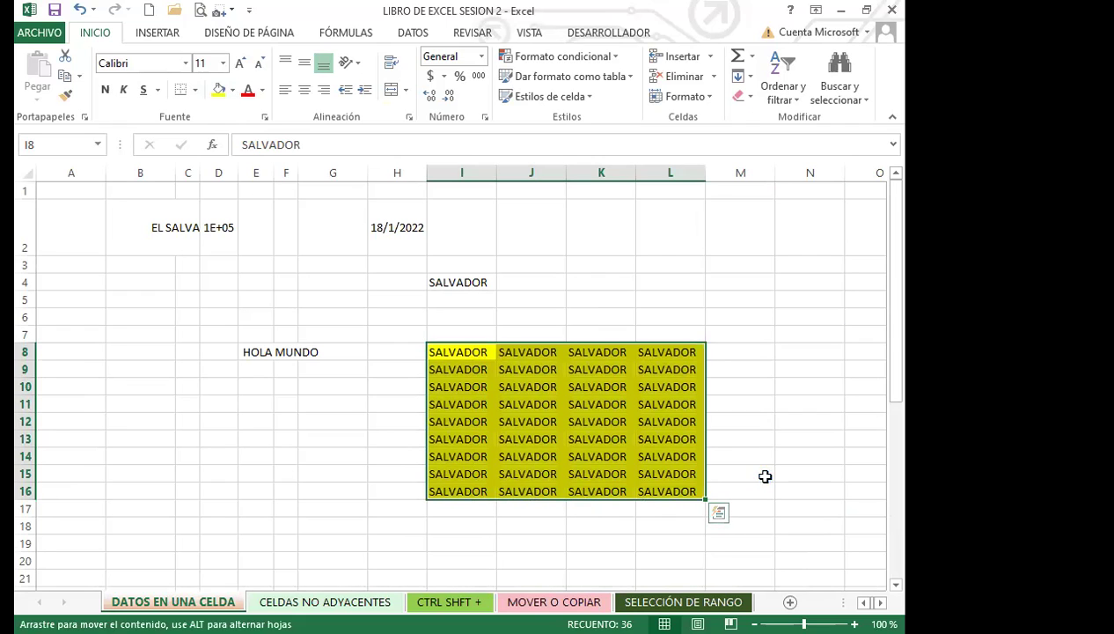
pyautogui.moveTo(765, 476); pyautogui.dragTo(762, 477)
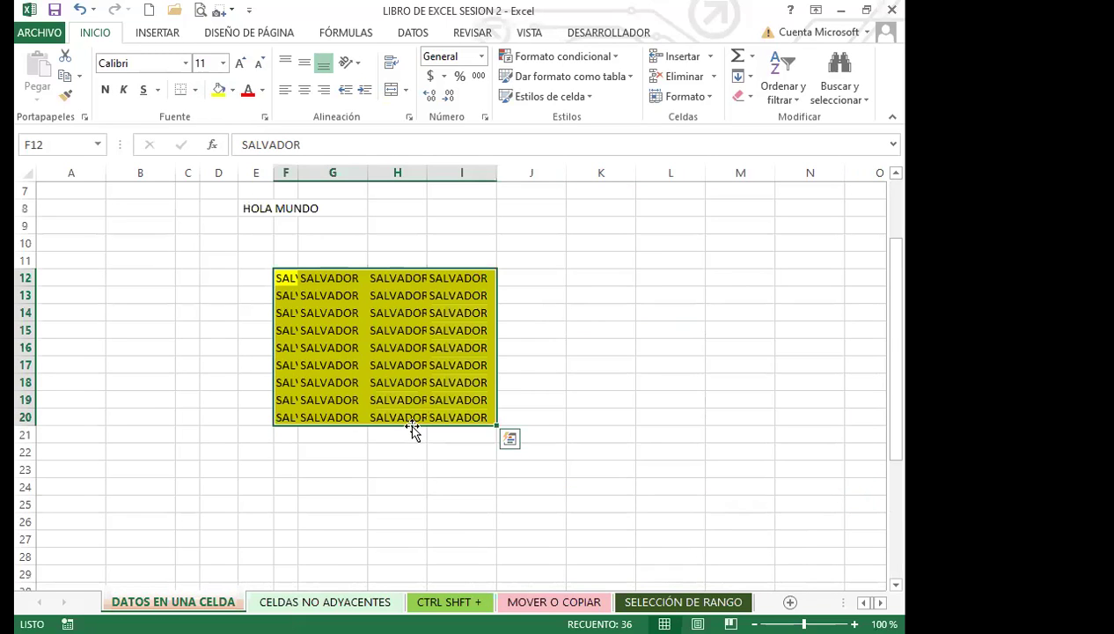
# Move the yellow block to K13:N21 and move it on to H8:K16
pyautogui.moveTo(413, 424); pyautogui.dragTo(730, 429)
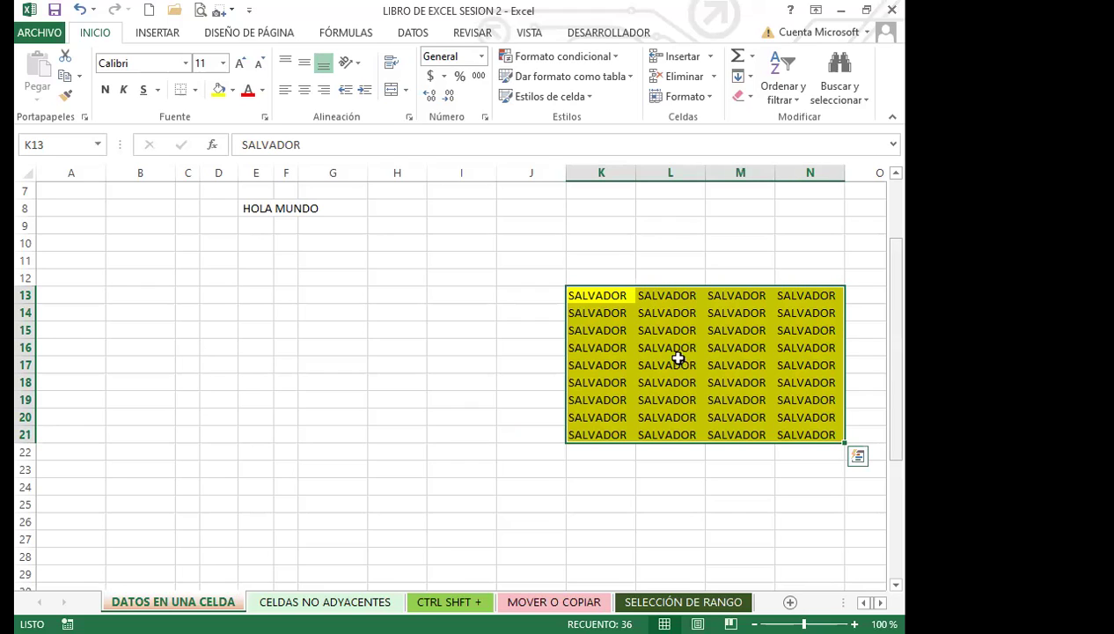
pyautogui.moveTo(555, 365); pyautogui.dragTo(412, 281)
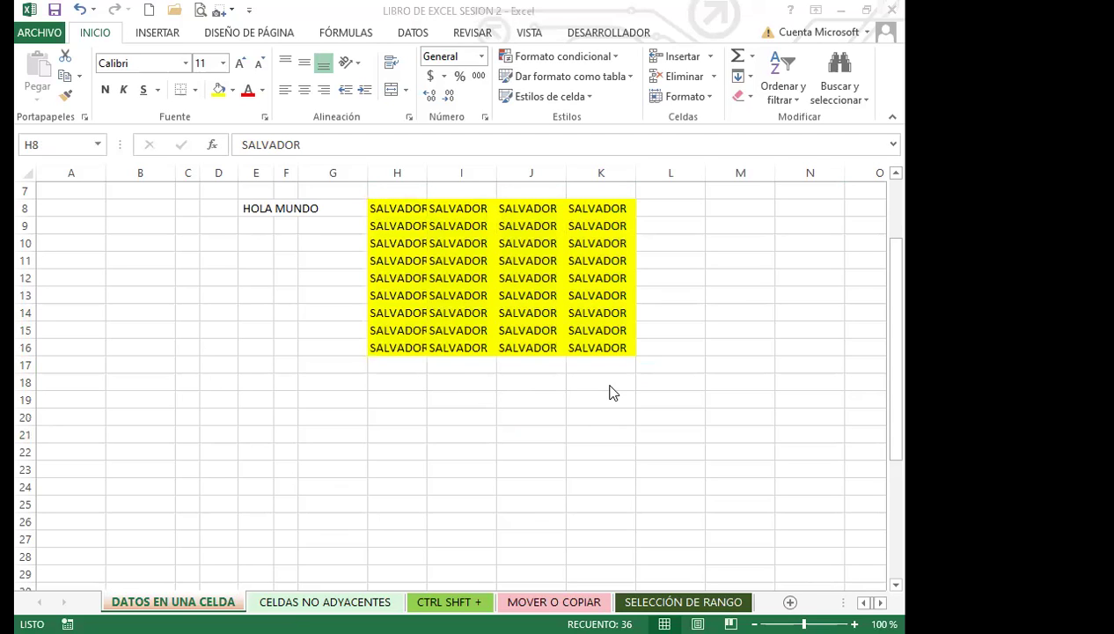
# Select the whole of column A
pyautogui.scroll(2, 609, 395)
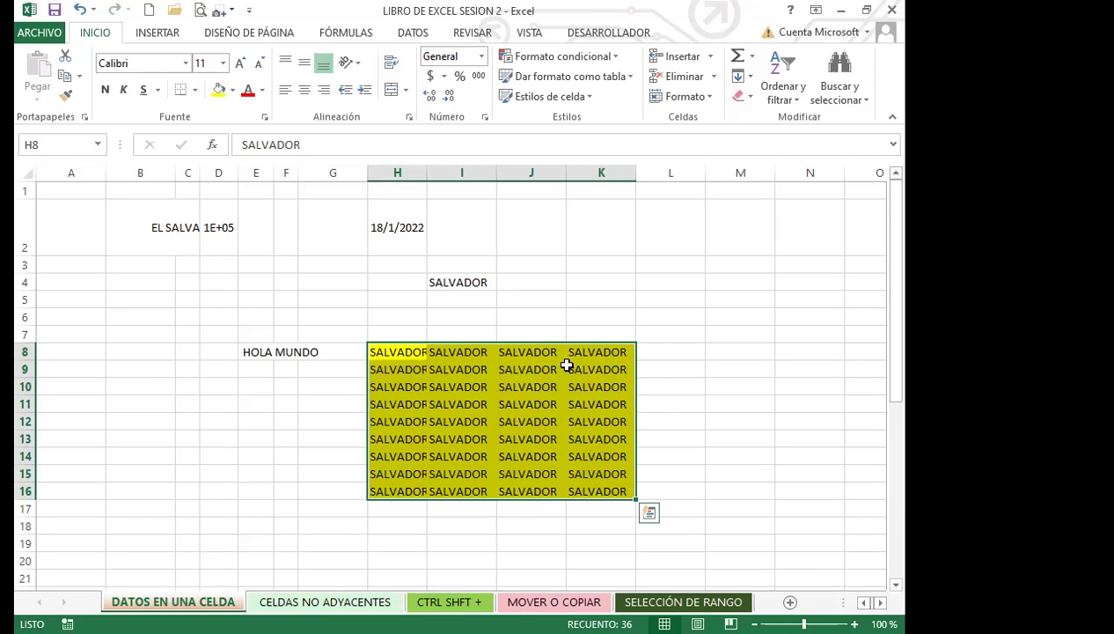
pyautogui.click(73, 173)
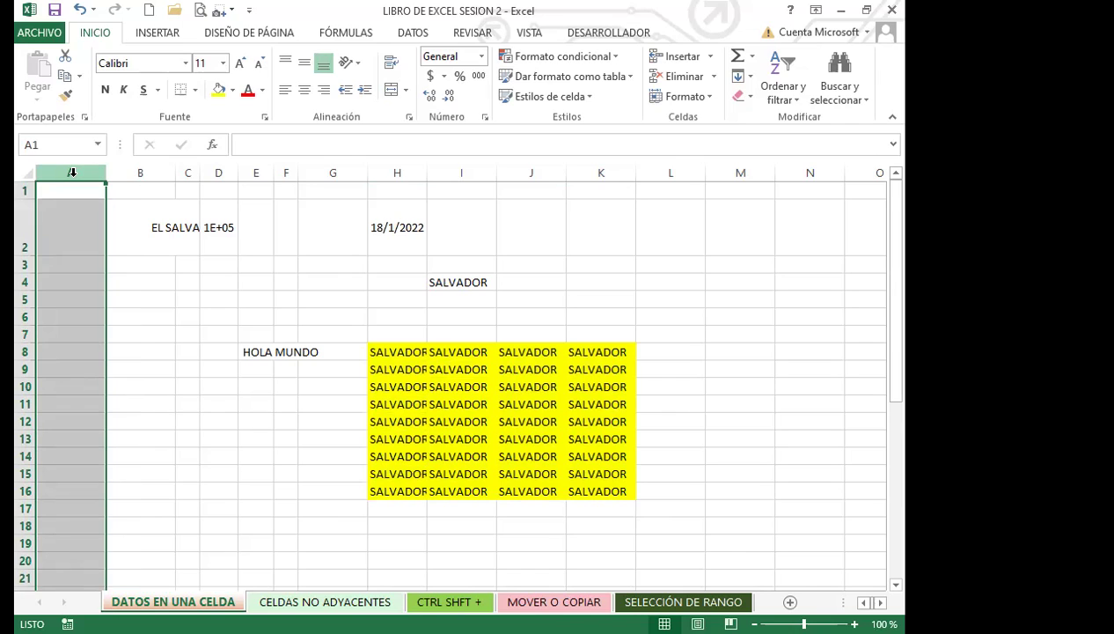
# Clear the column A selection and open the CELDAS NO ADYACENTES sheet
pyautogui.click(159, 451)
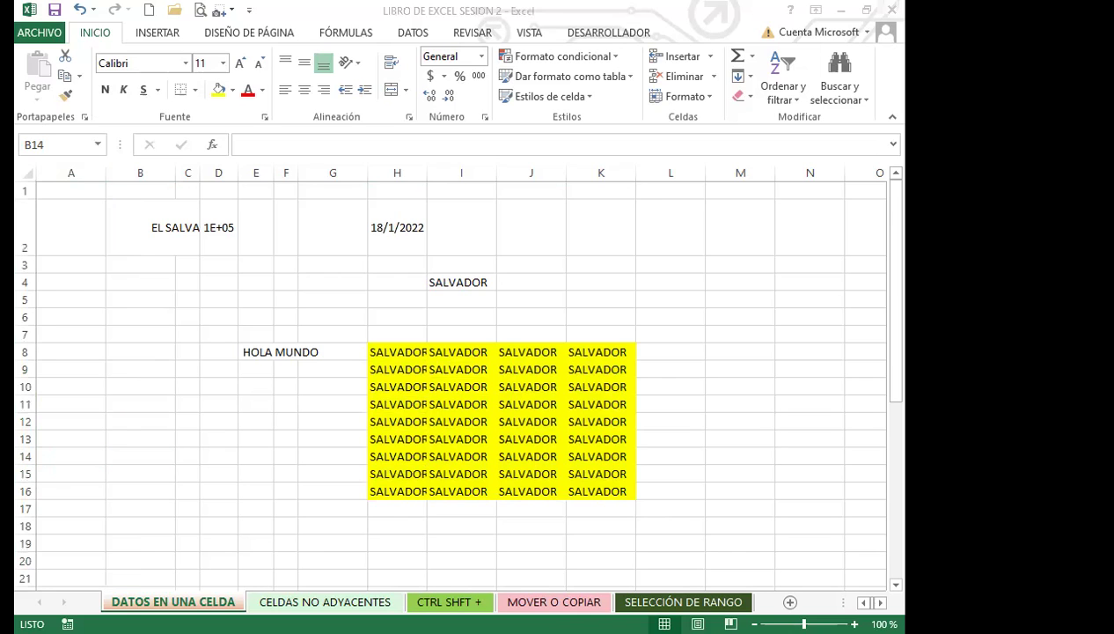
pyautogui.click(325, 601)
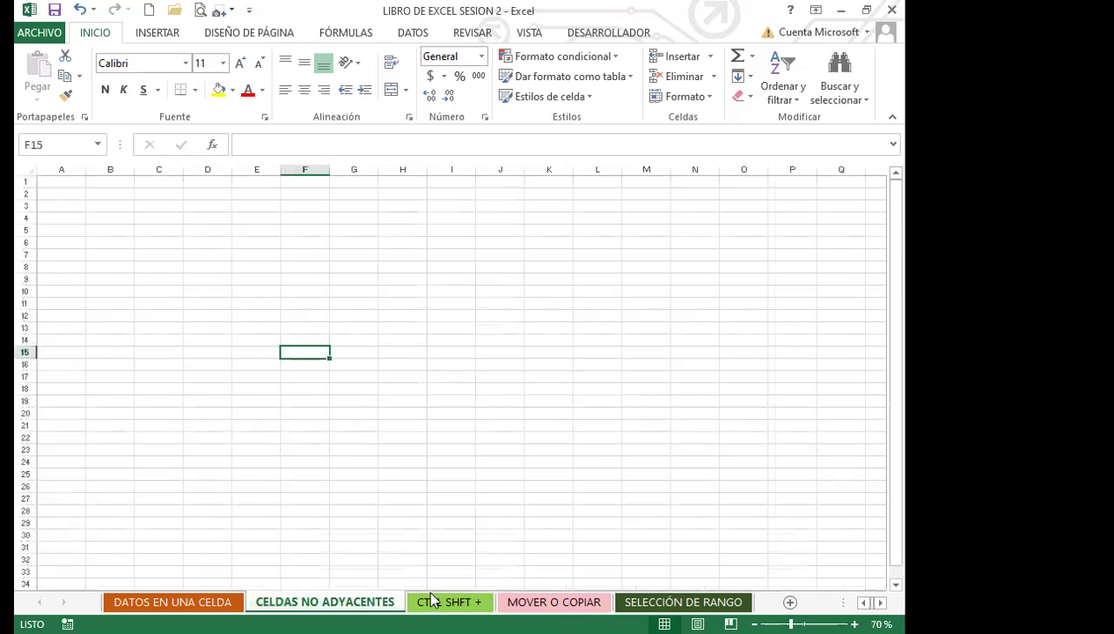
# Select the non-adjacent cells A1, C8, D9:E9, F12, H9, J14:J15, K15, K8:L8, M10:M11 and M18 together, and clear the selection
pyautogui.click(61, 182)
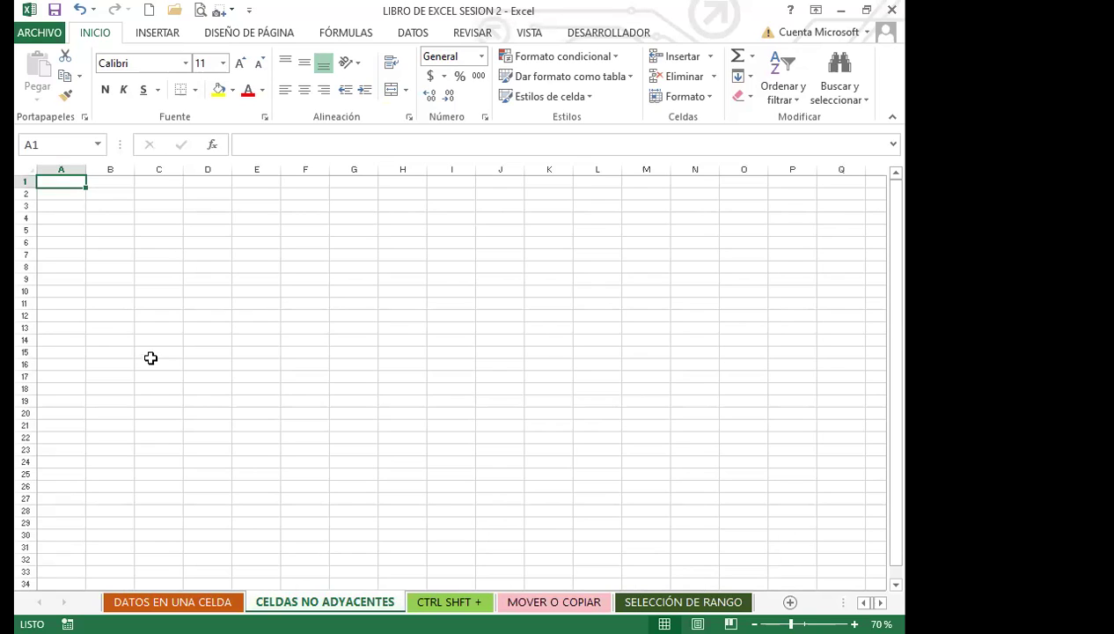
pyautogui.keyDown('ctrl'); pyautogui.click(159, 266); pyautogui.keyUp('ctrl')
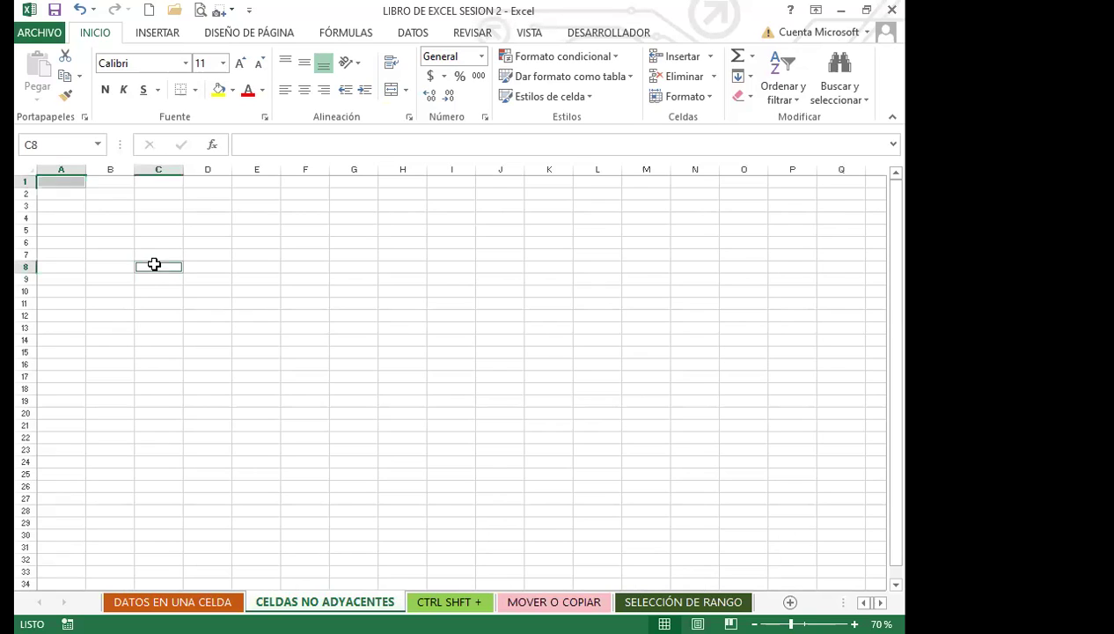
pyautogui.moveTo(211, 278); pyautogui.dragTo(275, 280)
pyautogui.keyDown('ctrl'); pyautogui.click(304, 315); pyautogui.keyUp('ctrl')
pyautogui.keyDown('ctrl'); pyautogui.click(393, 278); pyautogui.keyUp('ctrl')
pyautogui.moveTo(473, 338); pyautogui.dragTo(500, 351)
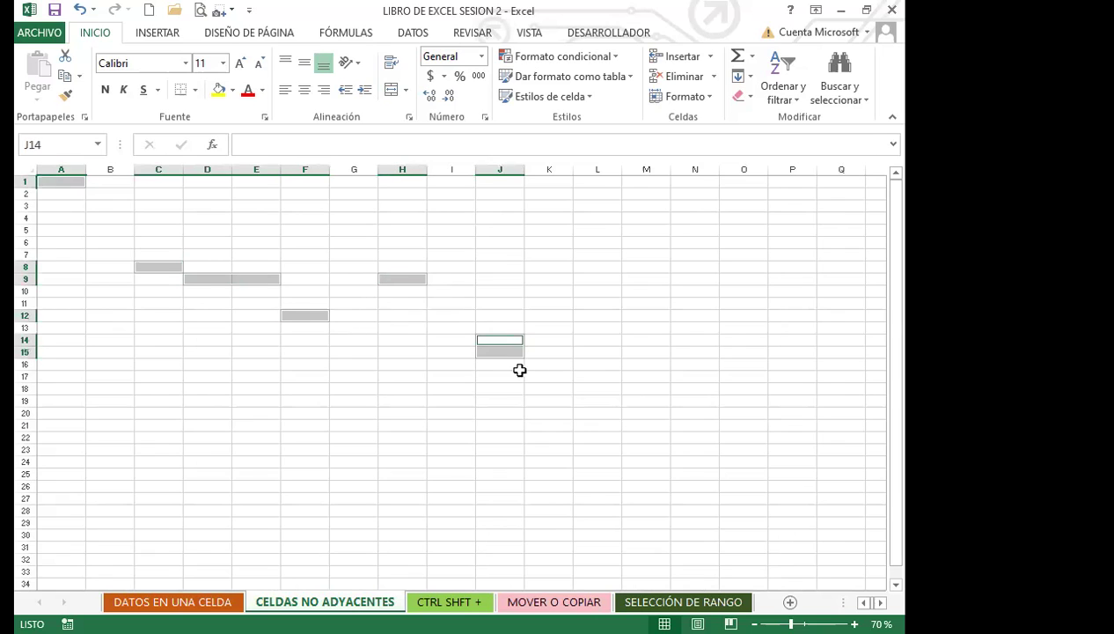
pyautogui.keyDown('ctrl'); pyautogui.click(540, 352); pyautogui.keyUp('ctrl')
pyautogui.moveTo(555, 266); pyautogui.dragTo(646, 303)
pyautogui.keyDown('ctrl'); pyautogui.click(651, 387); pyautogui.keyUp('ctrl')
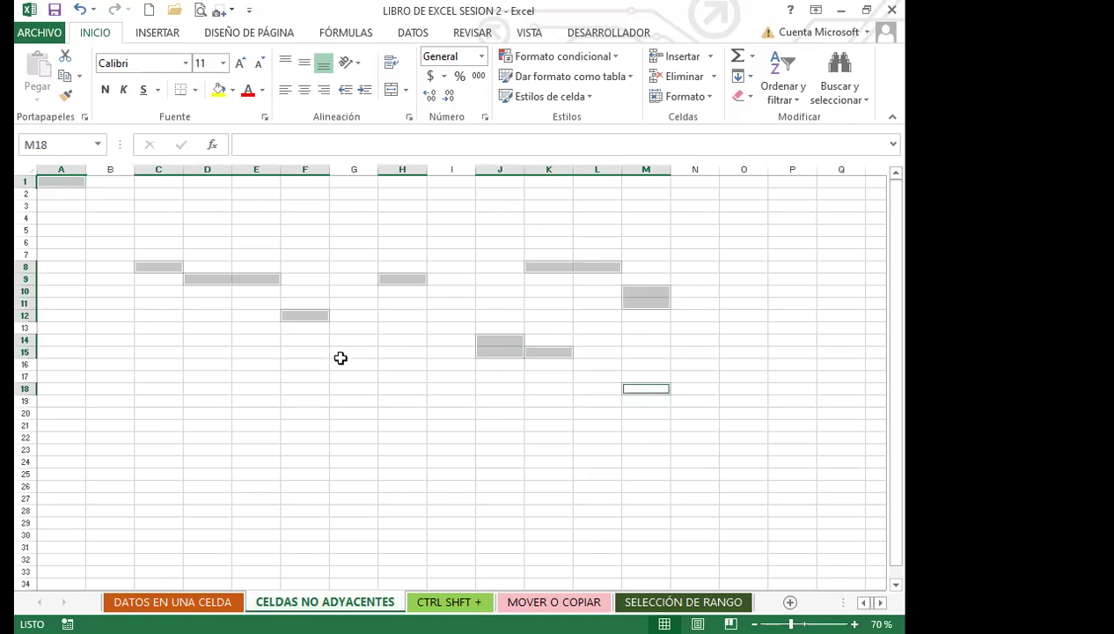
pyautogui.click(349, 403)
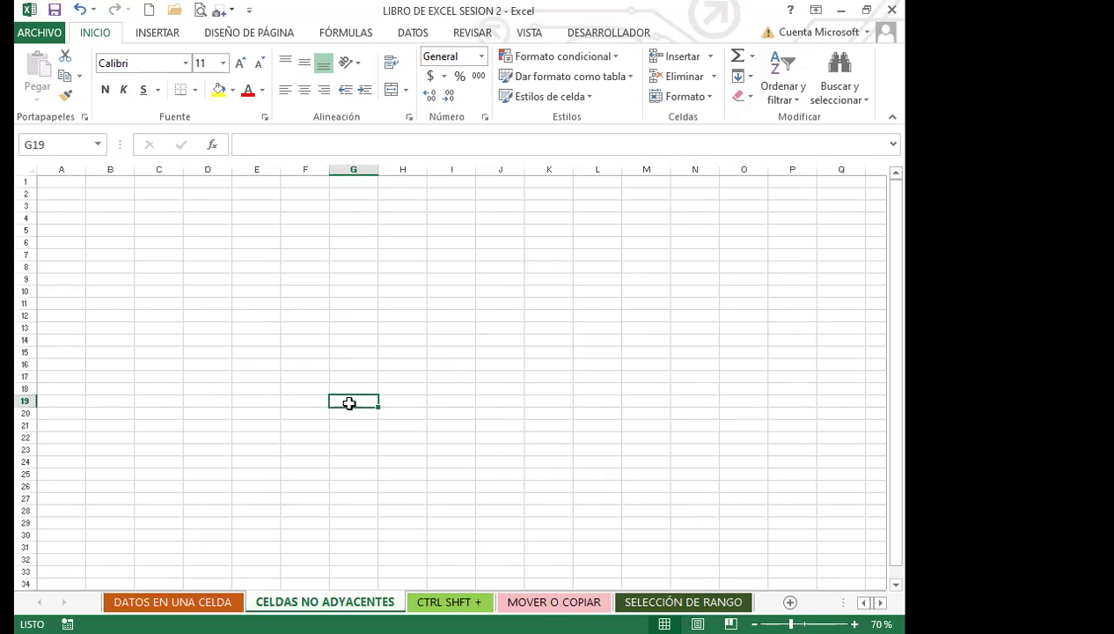
# Try selecting the ranges A1:A26 and C1:C26 one after the other, and return to cell A1
pyautogui.click(54, 179)
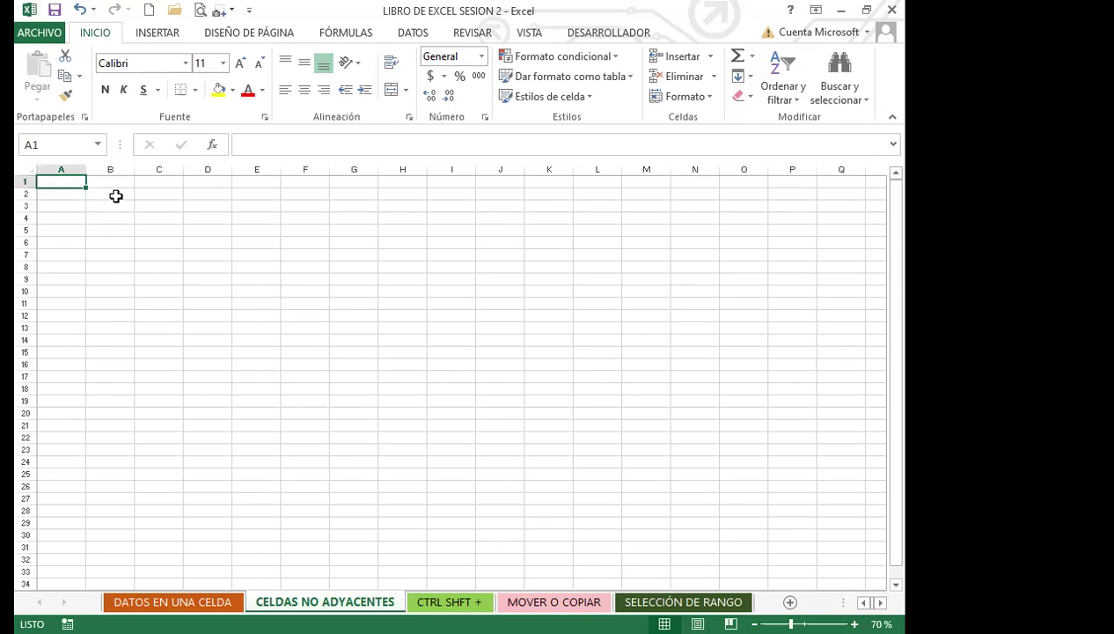
pyautogui.keyDown('ctrl'); pyautogui.click(162, 182); pyautogui.keyUp('ctrl')
pyautogui.moveTo(72, 181); pyautogui.dragTo(62, 488)
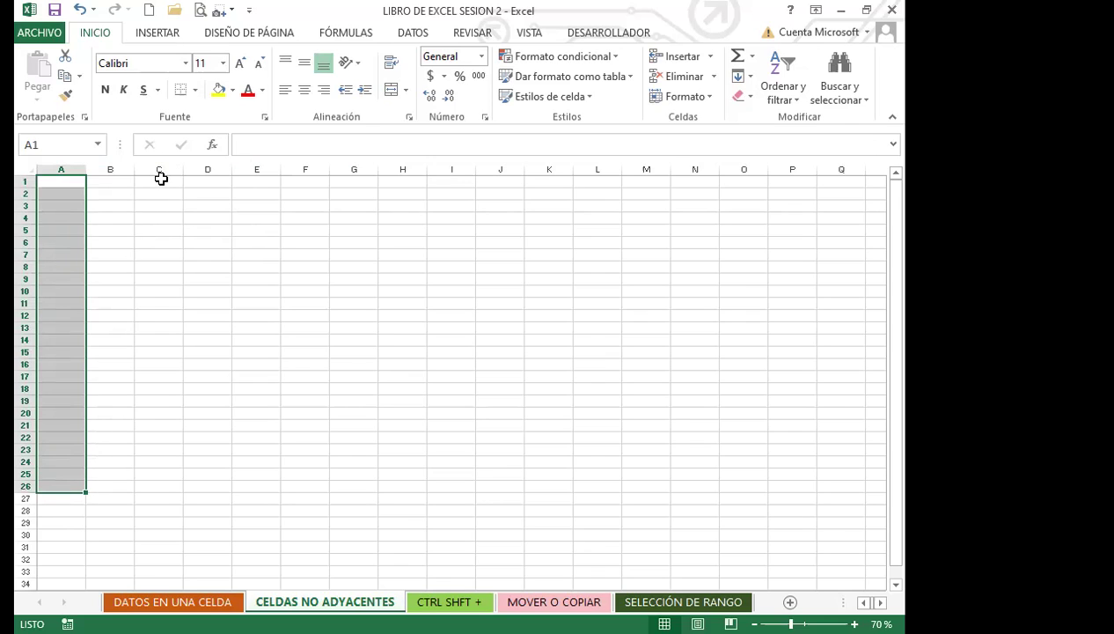
pyautogui.moveTo(160, 179); pyautogui.dragTo(160, 493)
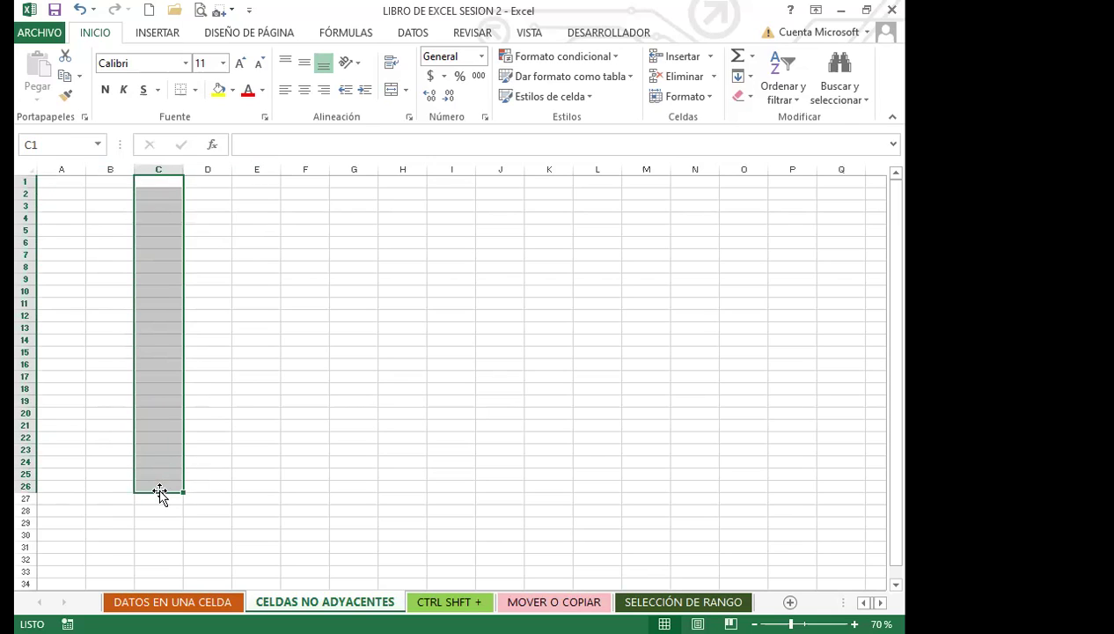
pyautogui.click(58, 181)
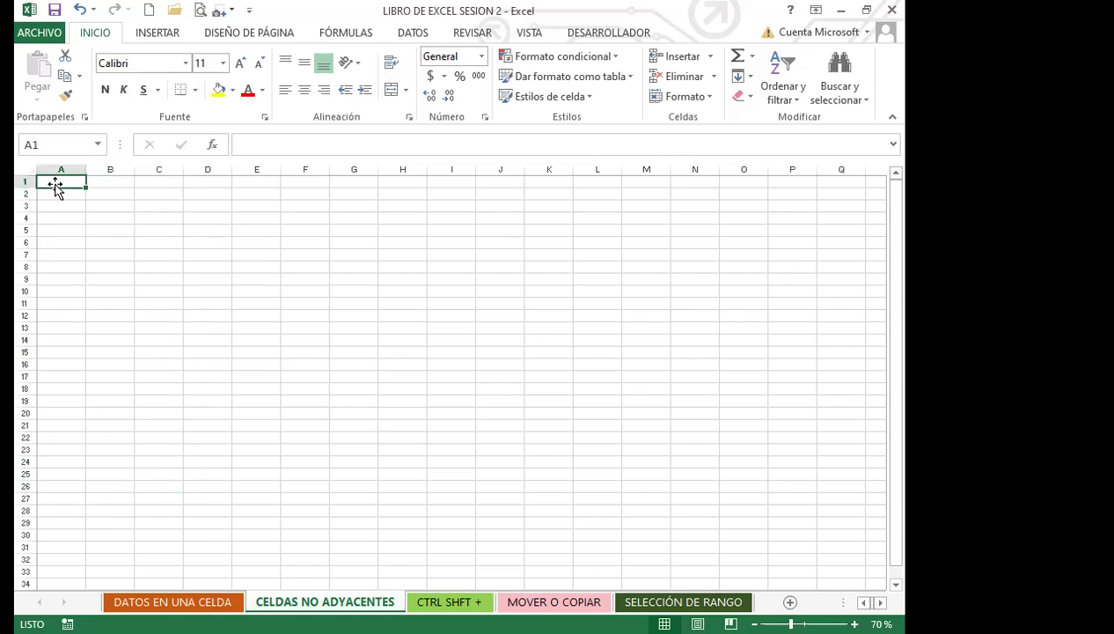
# Select A1:A20, B11 and C1:C20 together as a non-adjacent selection shaping the letter H
pyautogui.moveTo(59, 180); pyautogui.dragTo(65, 416)
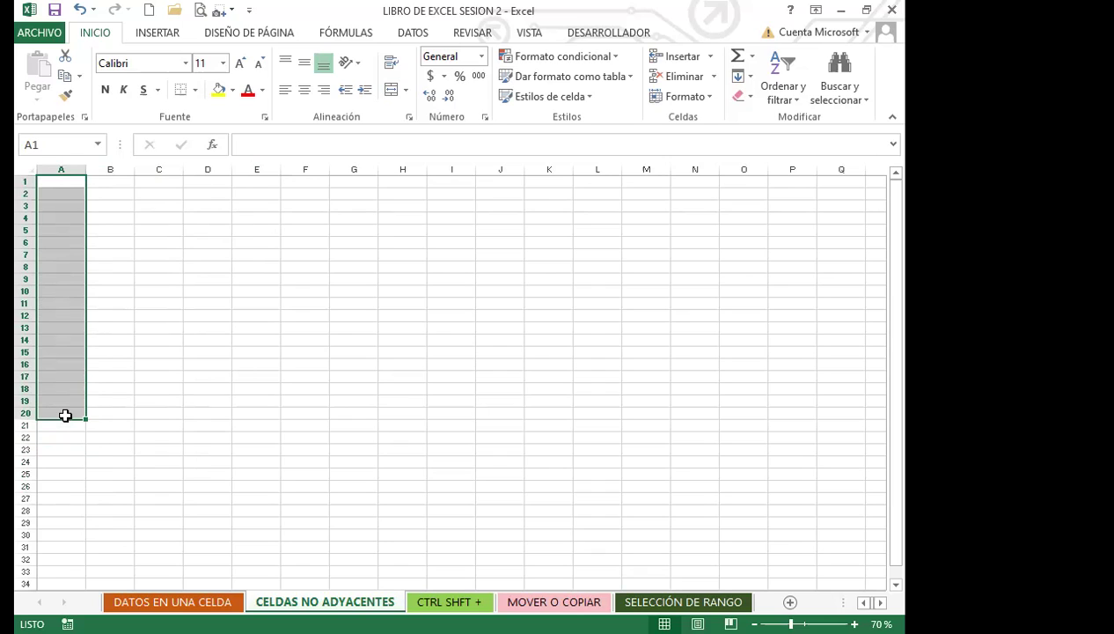
pyautogui.keyDown('ctrl'); pyautogui.click(100, 302); pyautogui.keyUp('ctrl')
pyautogui.moveTo(156, 187); pyautogui.dragTo(162, 412)
# Add E1:E20, F20, G1:G20 and F1 to the selection to shape the letter O
pyautogui.moveTo(257, 180); pyautogui.dragTo(257, 412)
pyautogui.keyDown('ctrl'); pyautogui.click(316, 414); pyautogui.keyUp('ctrl')
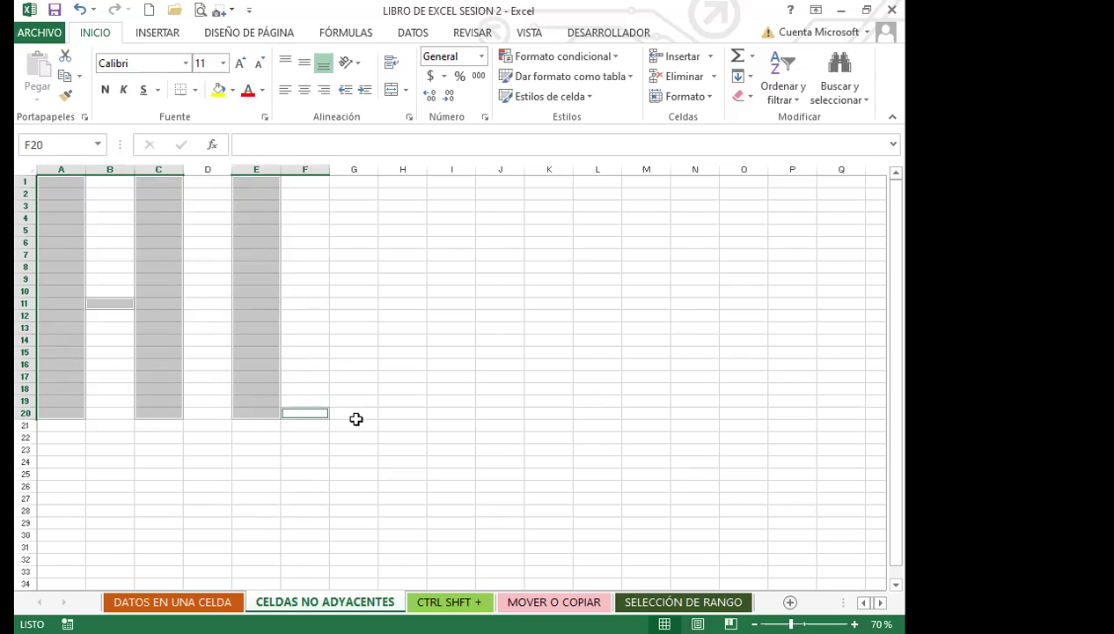
pyautogui.keyDown('ctrl'); pyautogui.click(355, 415); pyautogui.keyUp('ctrl')
pyautogui.keyDown('ctrl'); pyautogui.click(360, 399); pyautogui.keyUp('ctrl')
pyautogui.moveTo(358, 385); pyautogui.dragTo(361, 174)
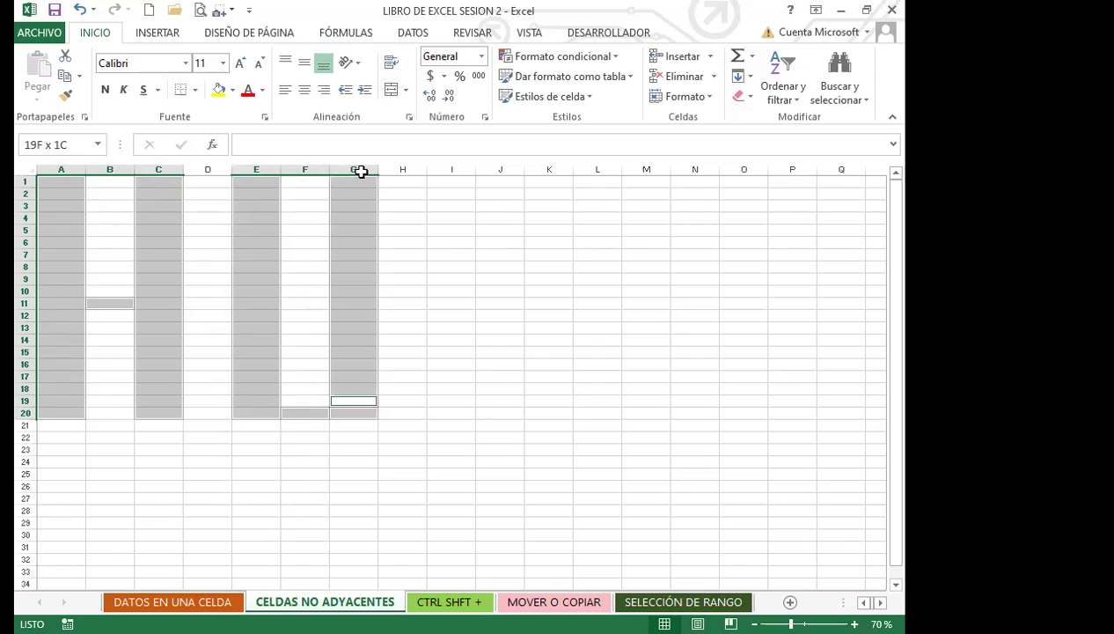
pyautogui.keyDown('ctrl'); pyautogui.click(304, 181); pyautogui.keyUp('ctrl')
# Add I1:I20, J19:J20 and K19:K20 to the selection to shape the letter L
pyautogui.moveTo(455, 180); pyautogui.dragTo(455, 403)
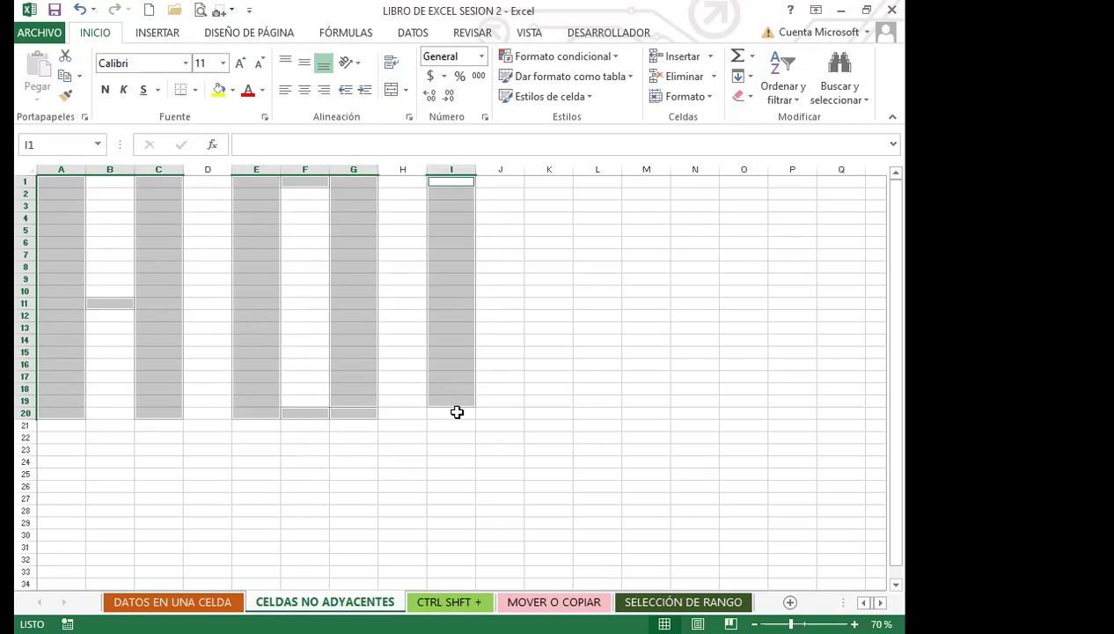
pyautogui.keyDown('ctrl'); pyautogui.click(458, 411); pyautogui.keyUp('ctrl')
pyautogui.keyDown('ctrl'); pyautogui.click(511, 412); pyautogui.keyUp('ctrl')
pyautogui.keyDown('ctrl'); pyautogui.click(520, 400); pyautogui.keyUp('ctrl')
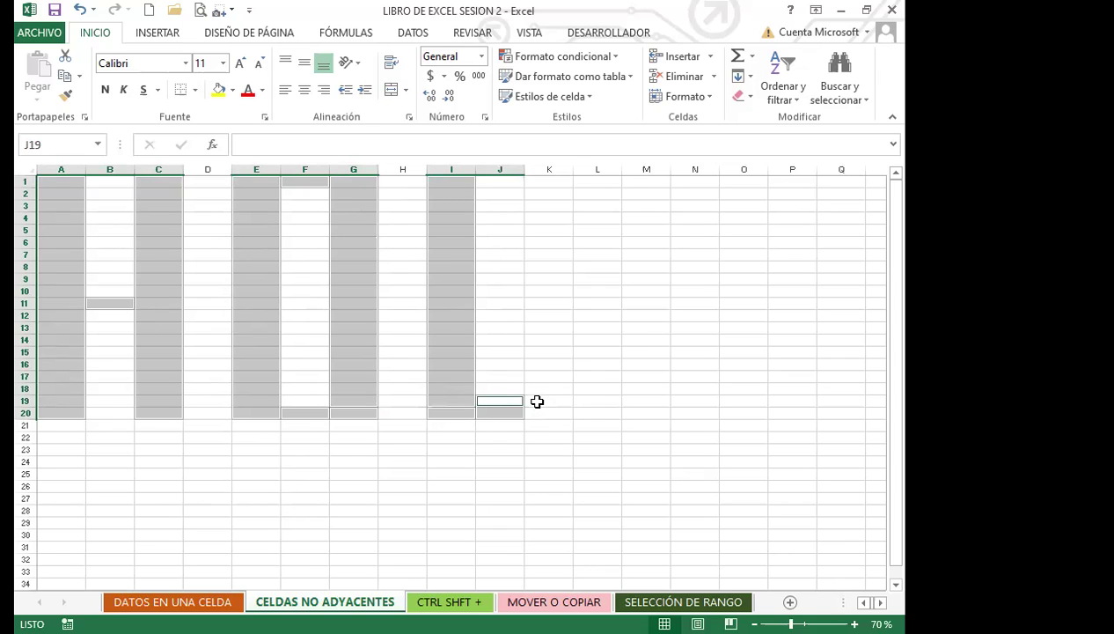
pyautogui.moveTo(542, 401); pyautogui.dragTo(544, 412)
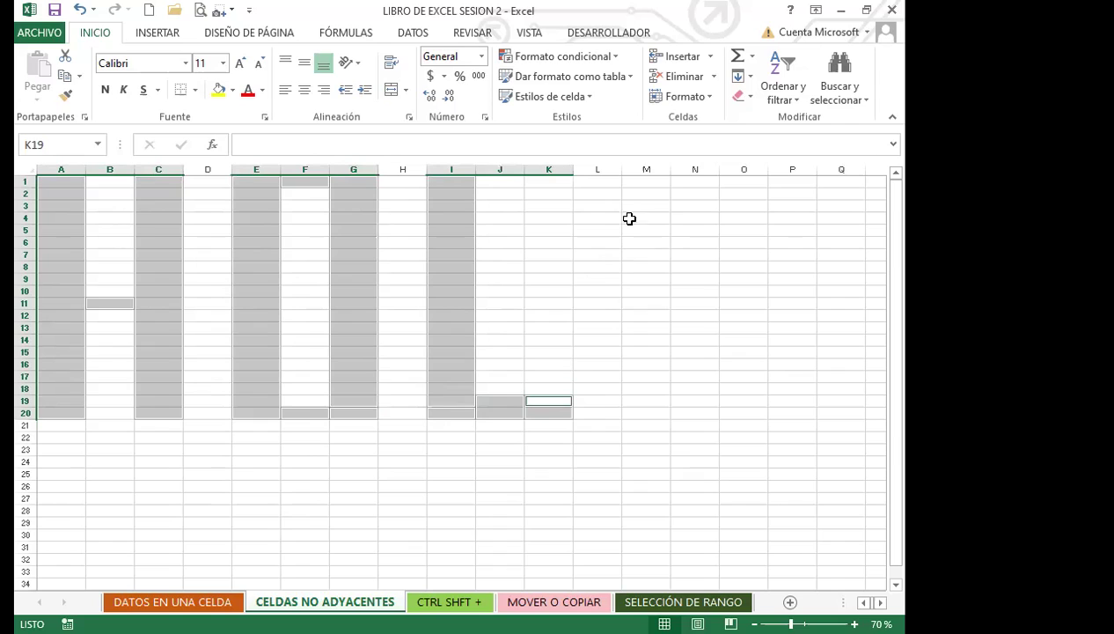
# Add M1:M20, N1, O1:O20 and N12 to the selection to shape the letter A
pyautogui.moveTo(640, 181); pyautogui.dragTo(642, 412)
pyautogui.keyDown('ctrl'); pyautogui.click(692, 182); pyautogui.keyUp('ctrl')
pyautogui.moveTo(734, 180); pyautogui.dragTo(744, 412)
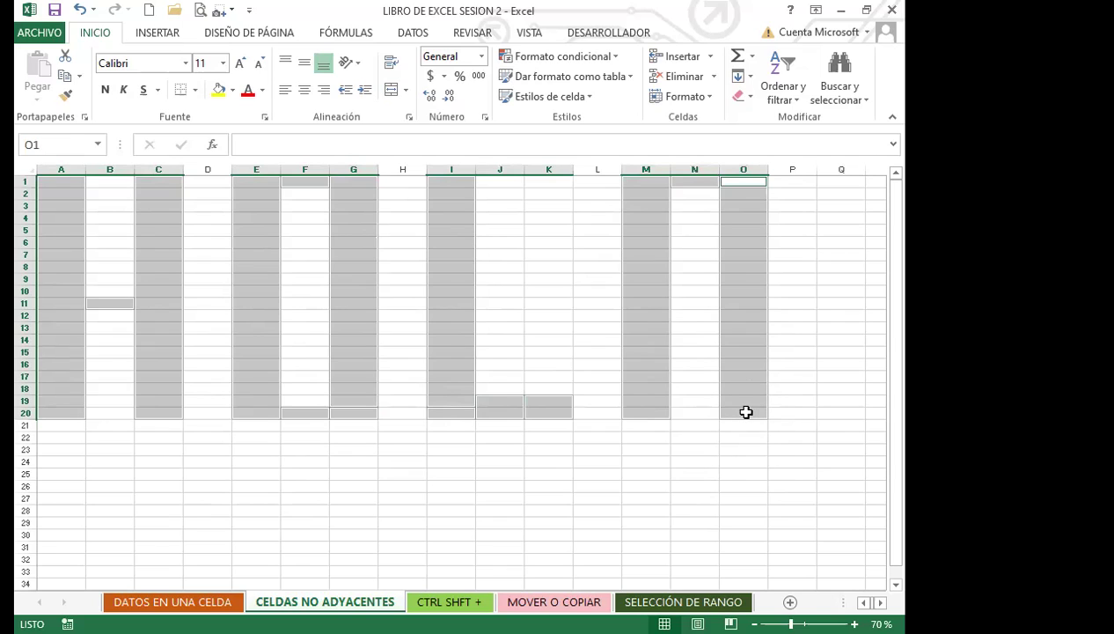
pyautogui.keyDown('ctrl'); pyautogui.click(684, 314); pyautogui.keyUp('ctrl')
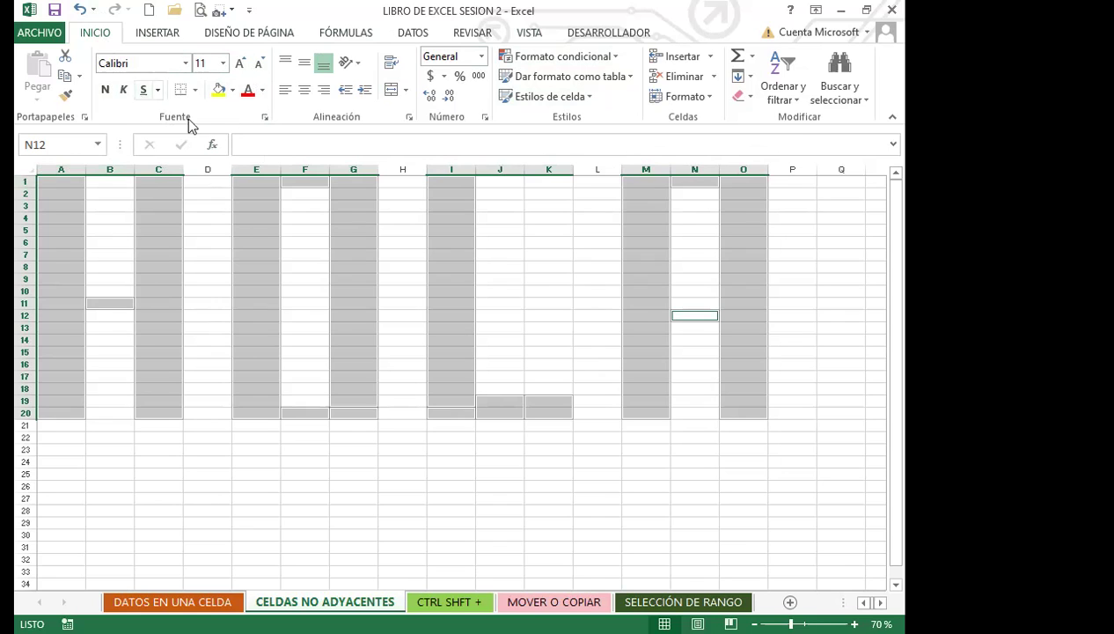
# Fill the selected HOLA letter cells with standard green, and recolor them dark blue-gray
pyautogui.click(234, 89)
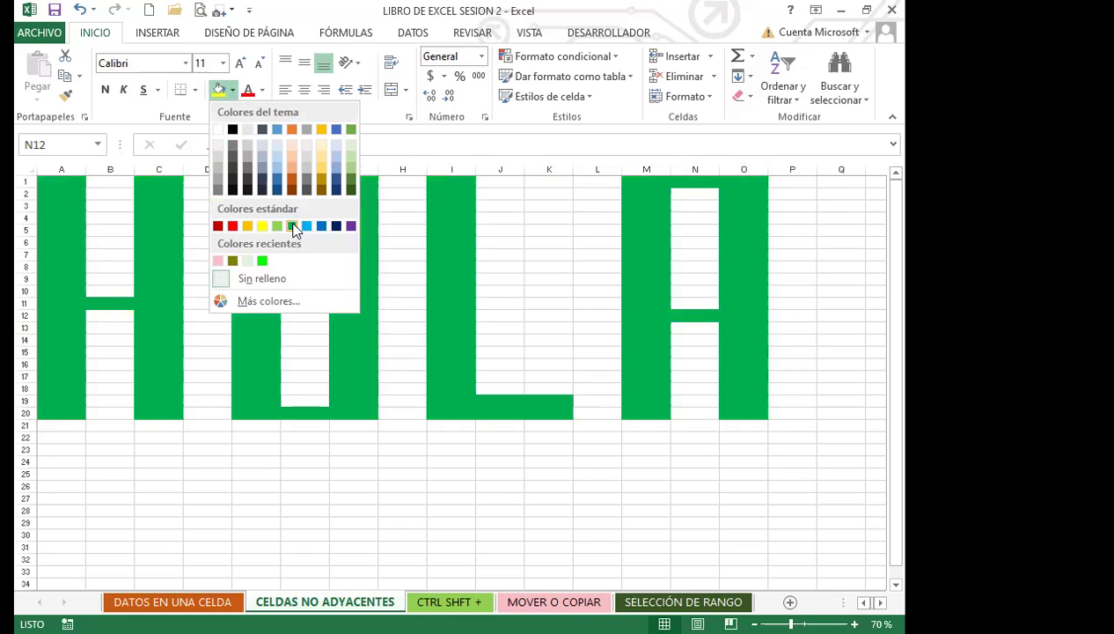
pyautogui.click(292, 225)
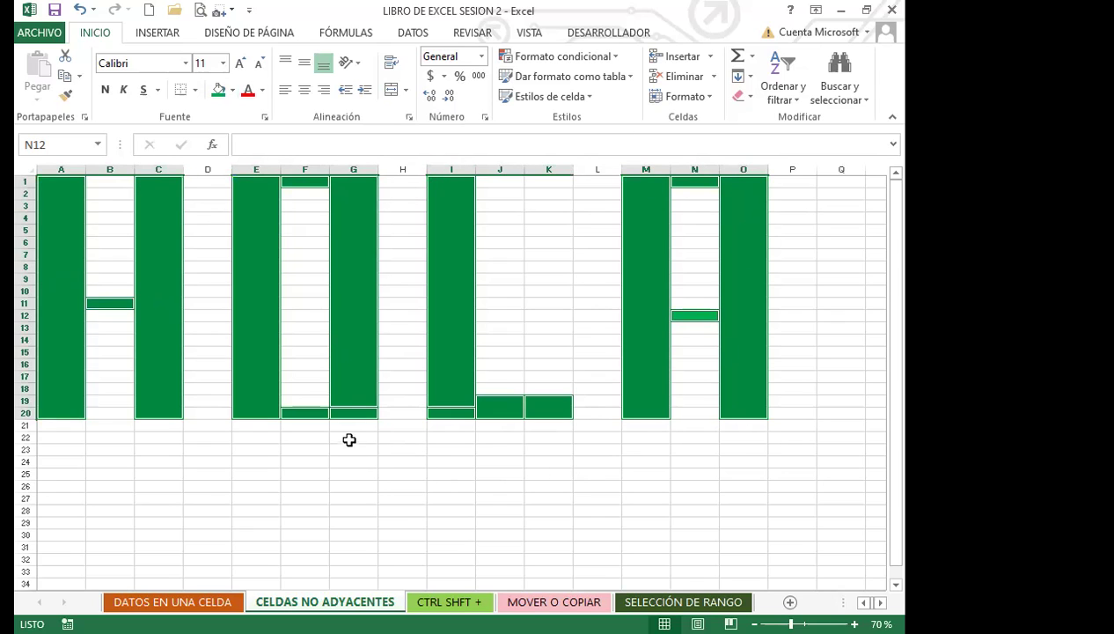
pyautogui.click(234, 90)
pyautogui.click(262, 182)
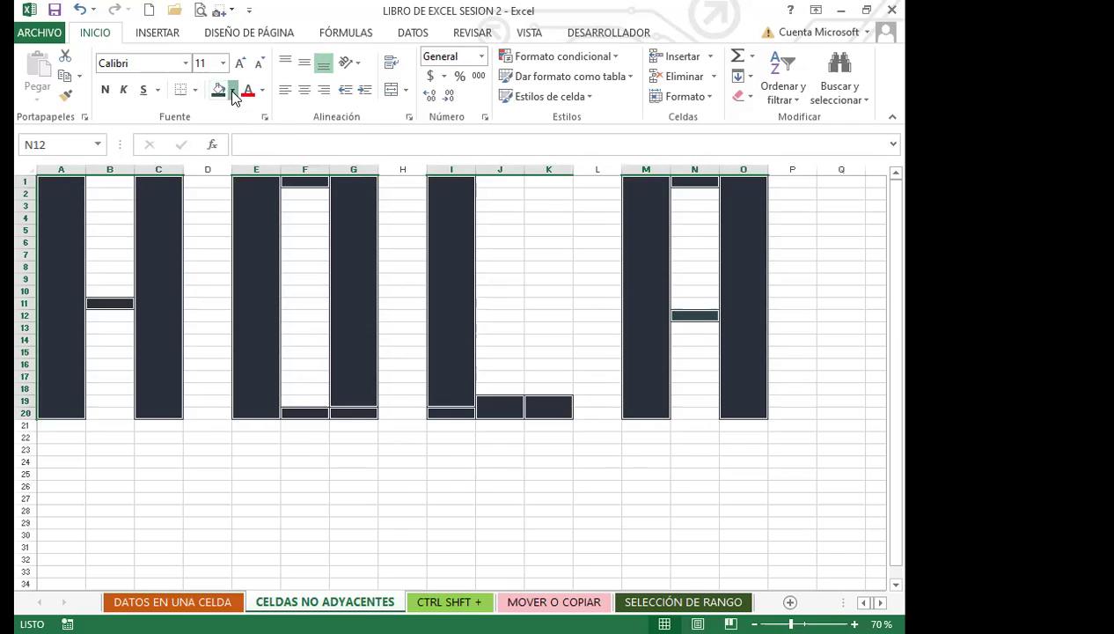
# Fill the selected HOLA letter cells with dark orange and clear the selection
pyautogui.click(233, 90)
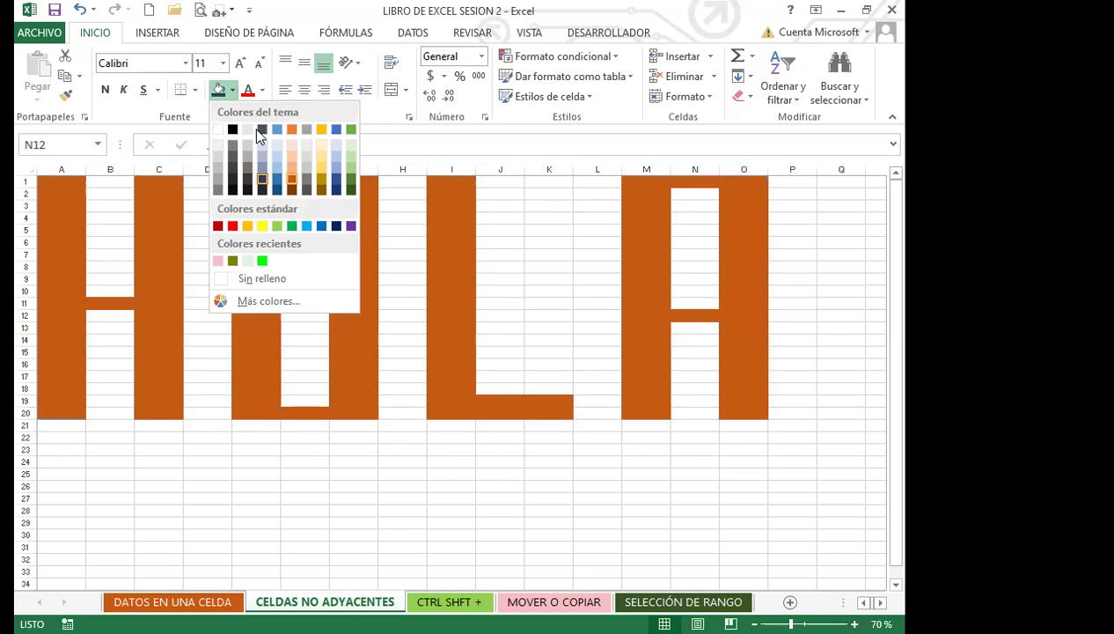
pyautogui.press('Escape')
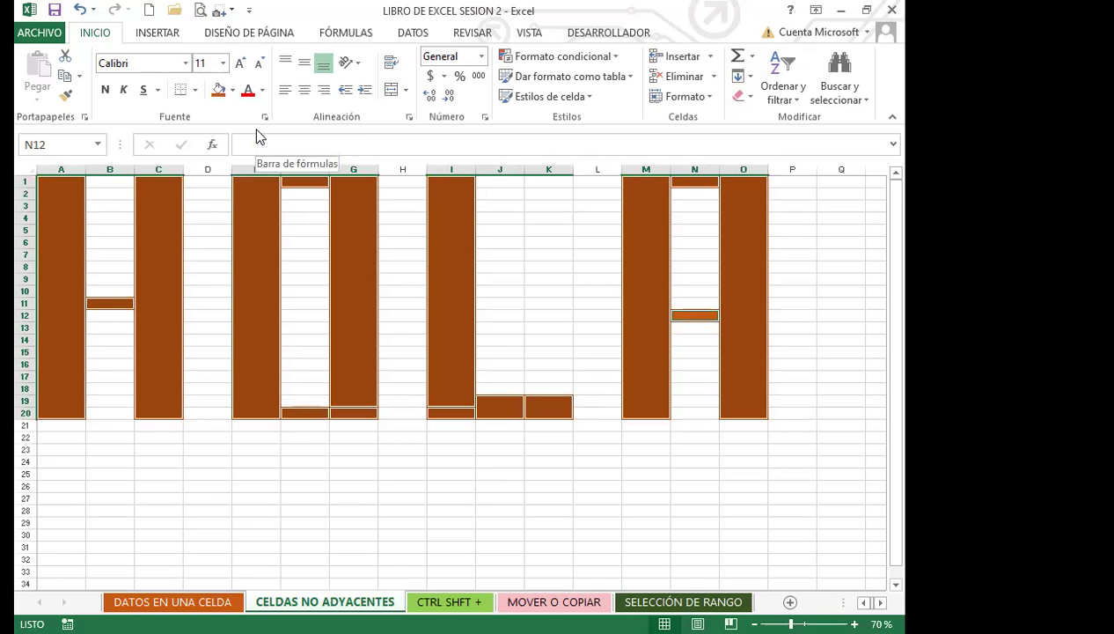
pyautogui.click(201, 308)
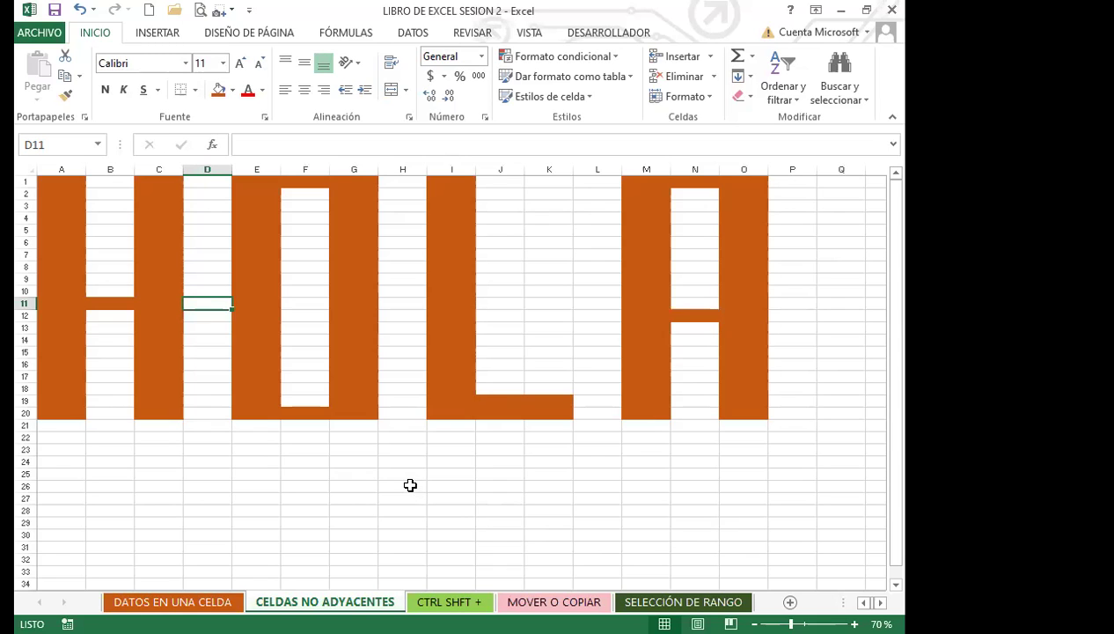
pyautogui.click(344, 475)
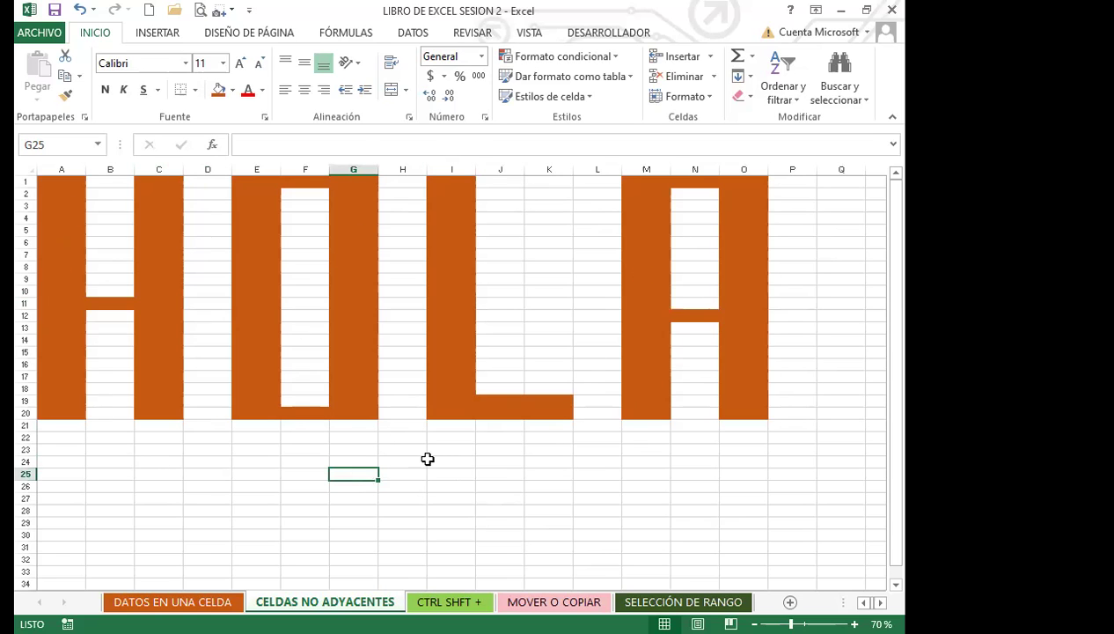
pyautogui.click(196, 470)
pyautogui.click(87, 462)
pyautogui.click(295, 472)
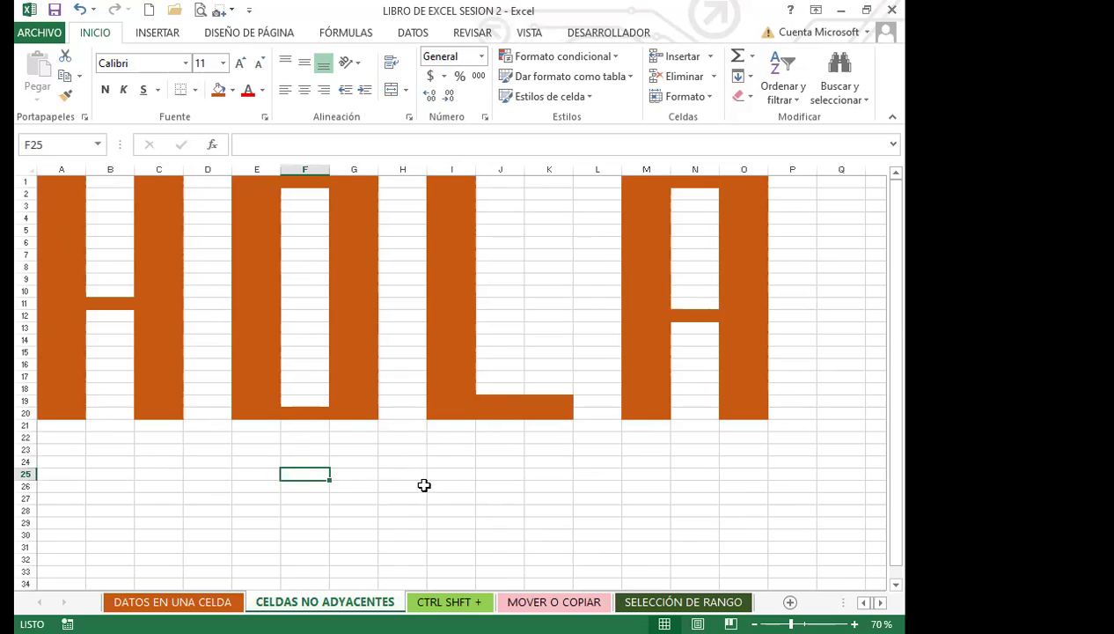
pyautogui.click(359, 474)
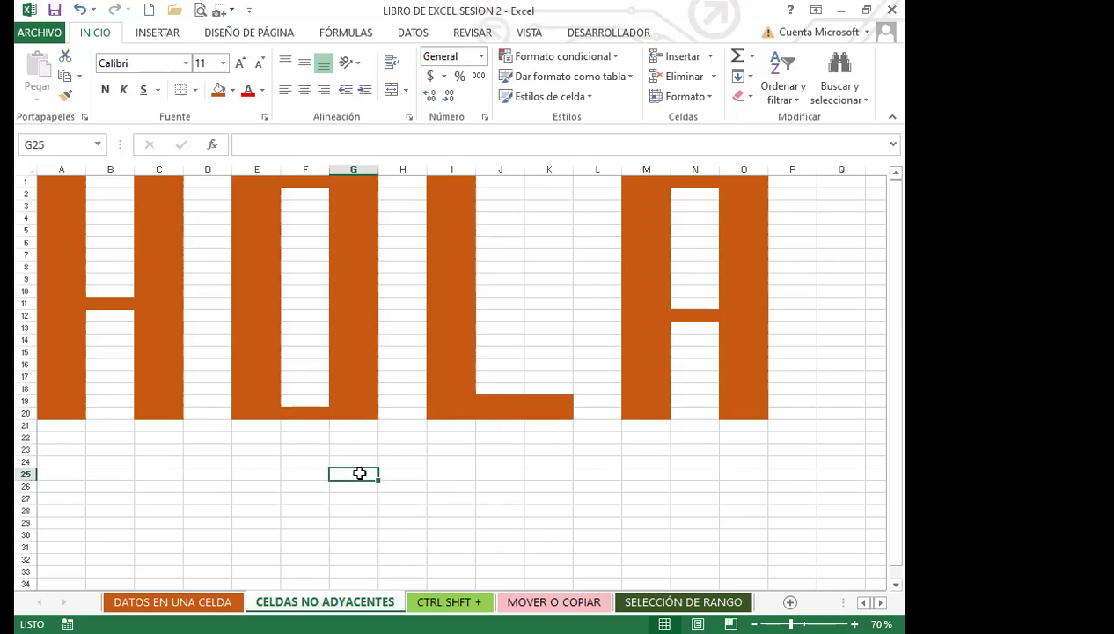
pyautogui.click(306, 464)
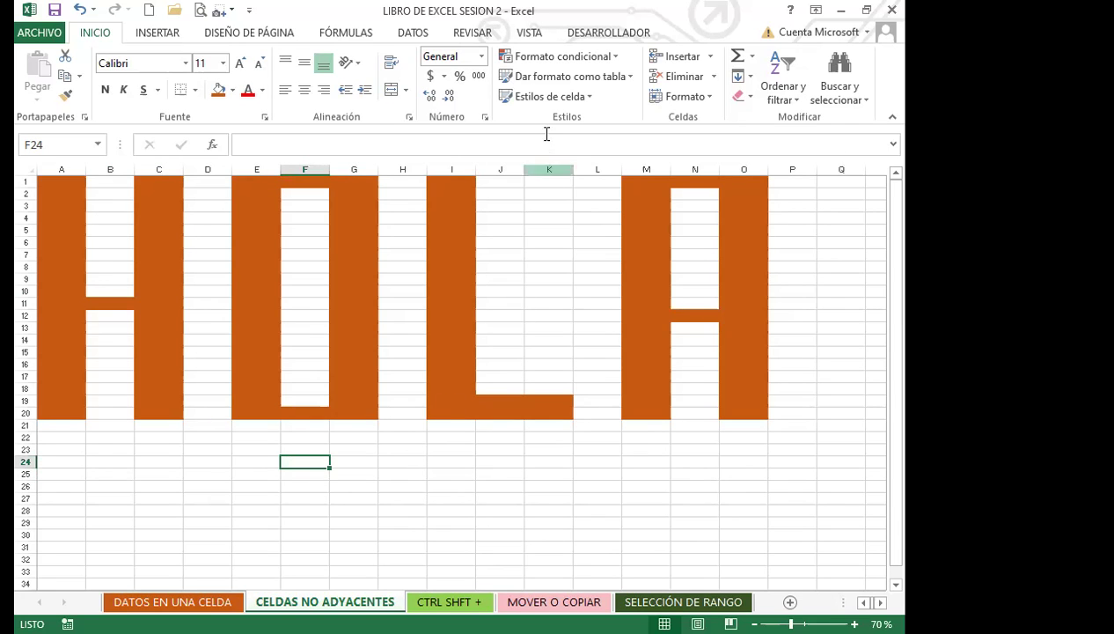
# Hide the gridlines of the CELDAS NO ADYACENTES sheet and check the blank background around the letters
pyautogui.click(529, 35)
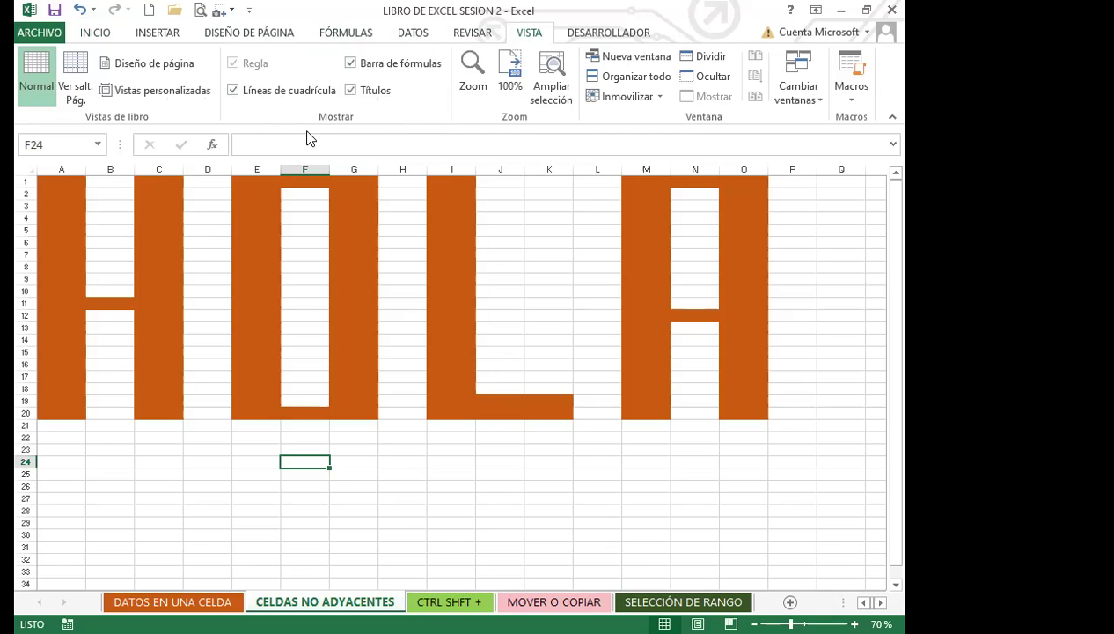
pyautogui.click(233, 90)
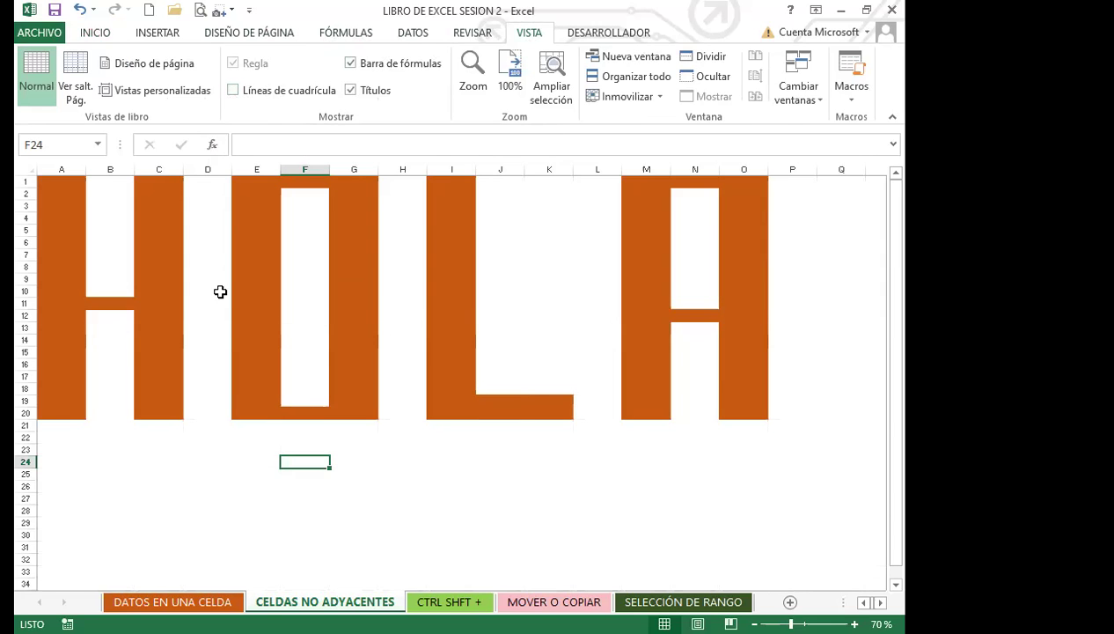
pyautogui.scroll(-5, 199, 458)
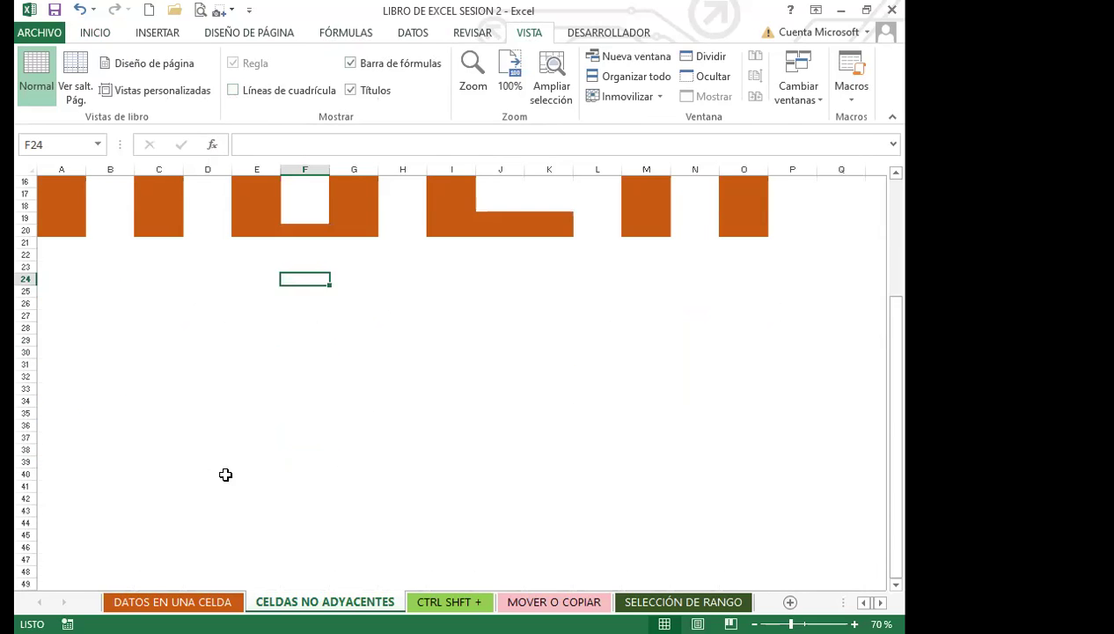
pyautogui.scroll(3, 227, 474)
pyautogui.scroll(2, 225, 475)
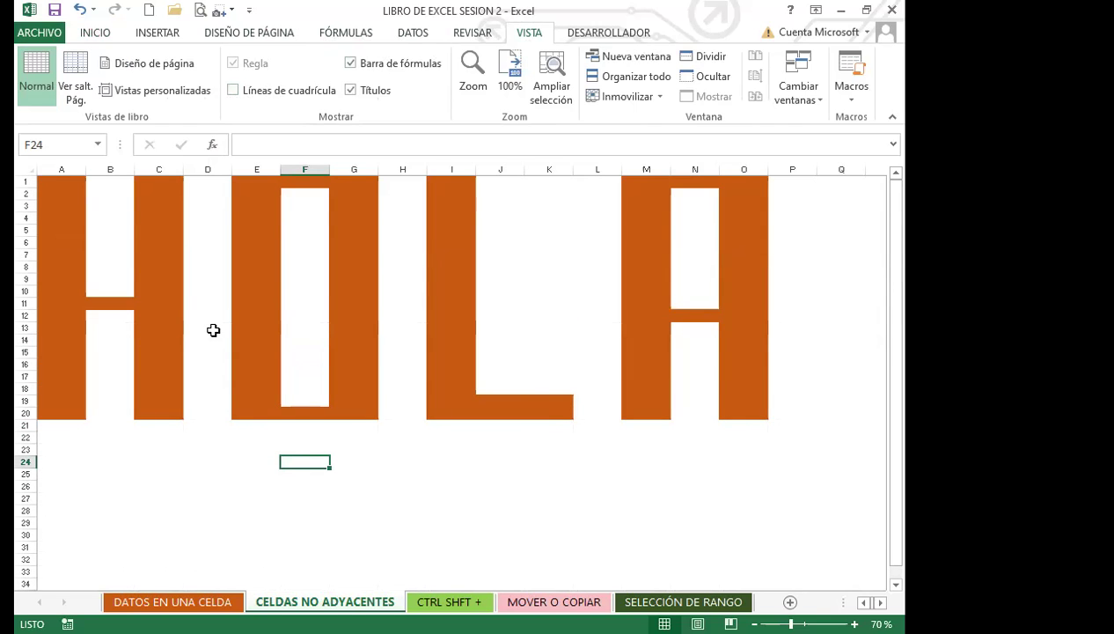
pyautogui.click(413, 474)
pyautogui.click(450, 474)
pyautogui.click(532, 474)
pyautogui.click(500, 447)
pyautogui.click(398, 472)
pyautogui.click(313, 498)
pyautogui.click(287, 451)
pyautogui.click(198, 453)
pyautogui.click(208, 499)
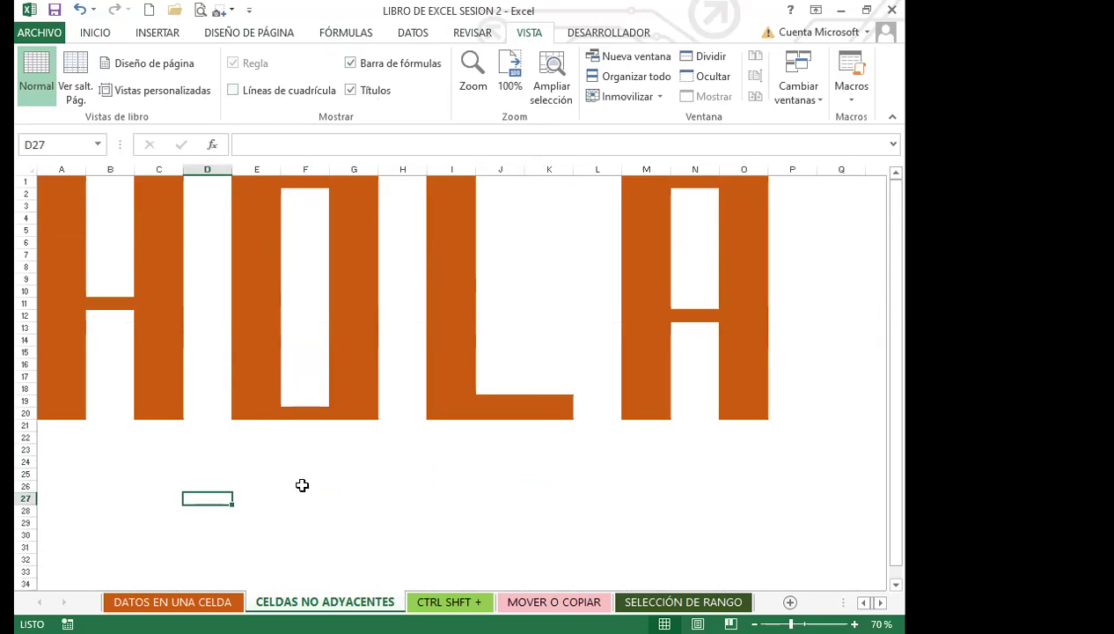
pyautogui.click(303, 486)
pyautogui.click(372, 490)
pyautogui.click(416, 490)
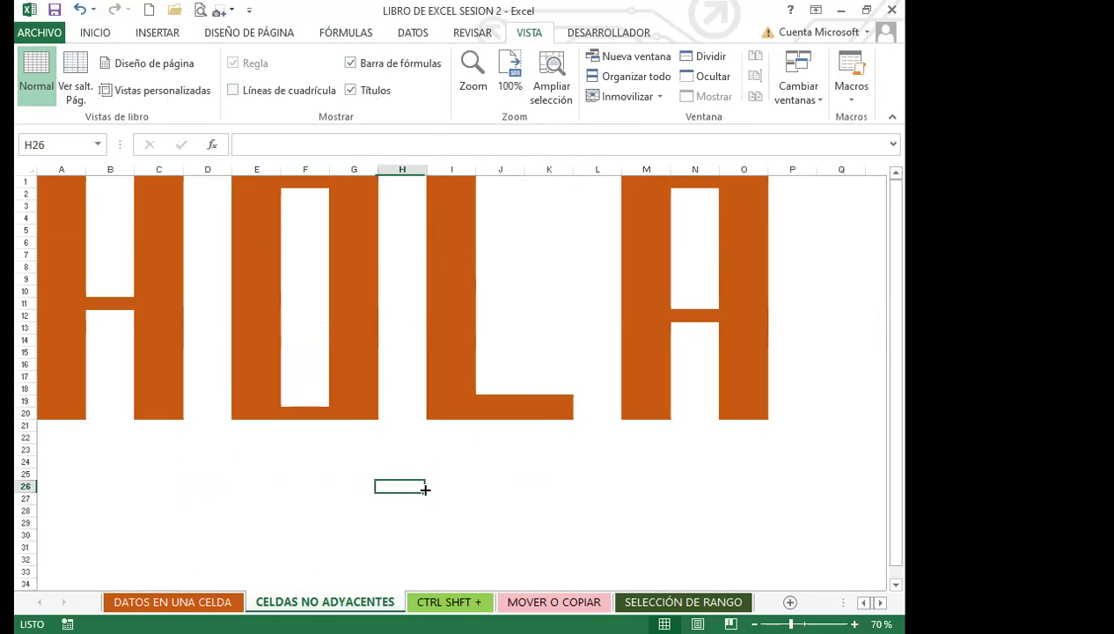
pyautogui.click(471, 486)
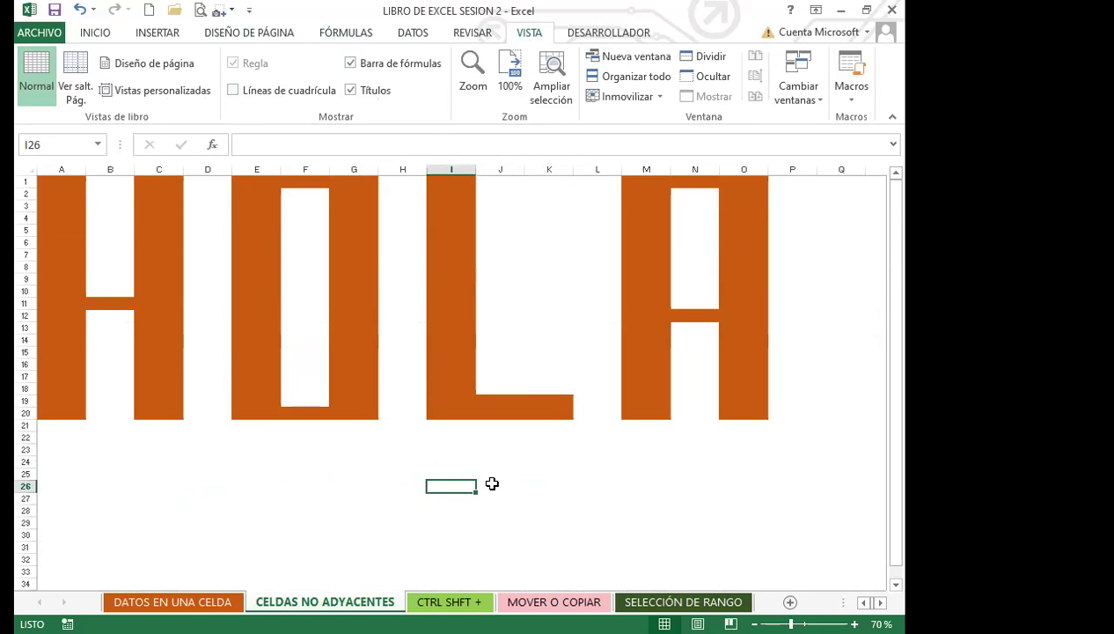
pyautogui.click(389, 481)
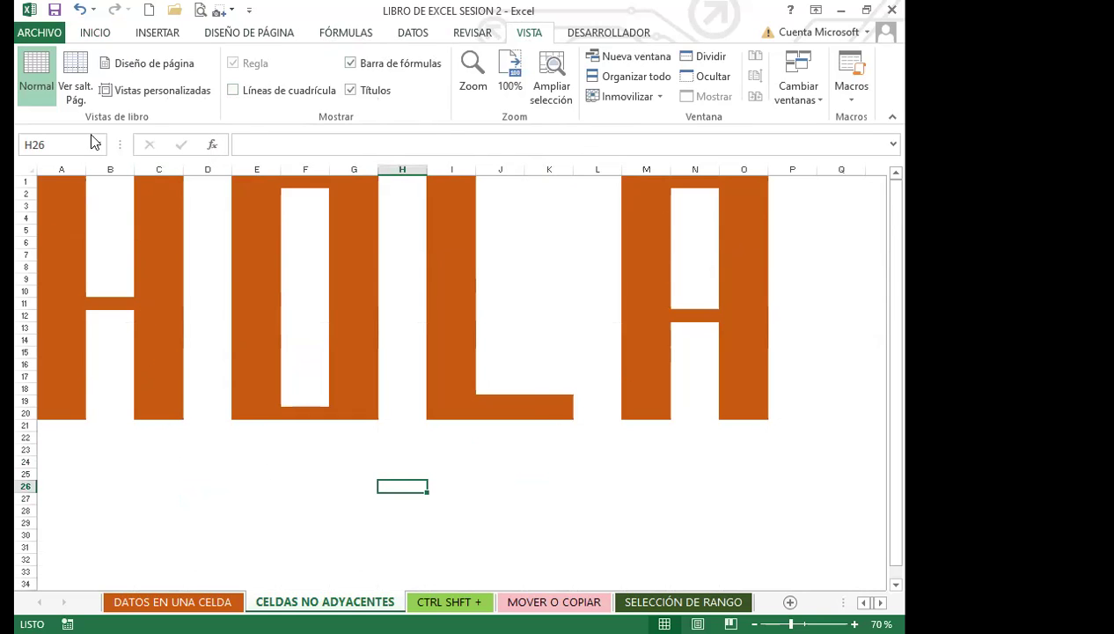
pyautogui.click(648, 449)
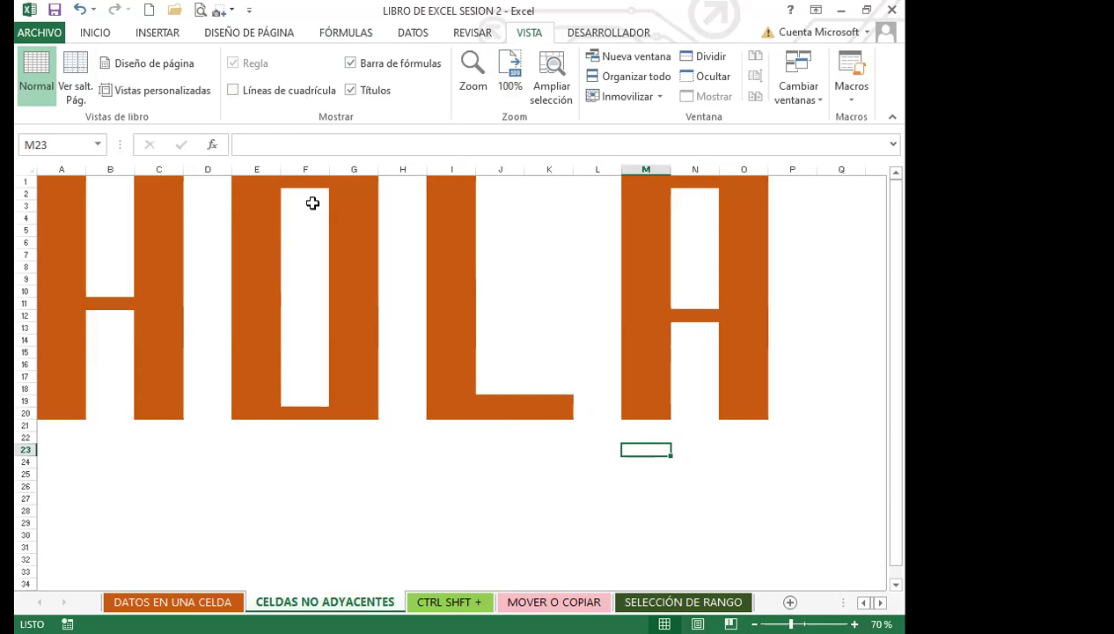
# Hide the formula bar and select several cells in and around the HOLA letters to check the sheet without it
pyautogui.click(351, 64)
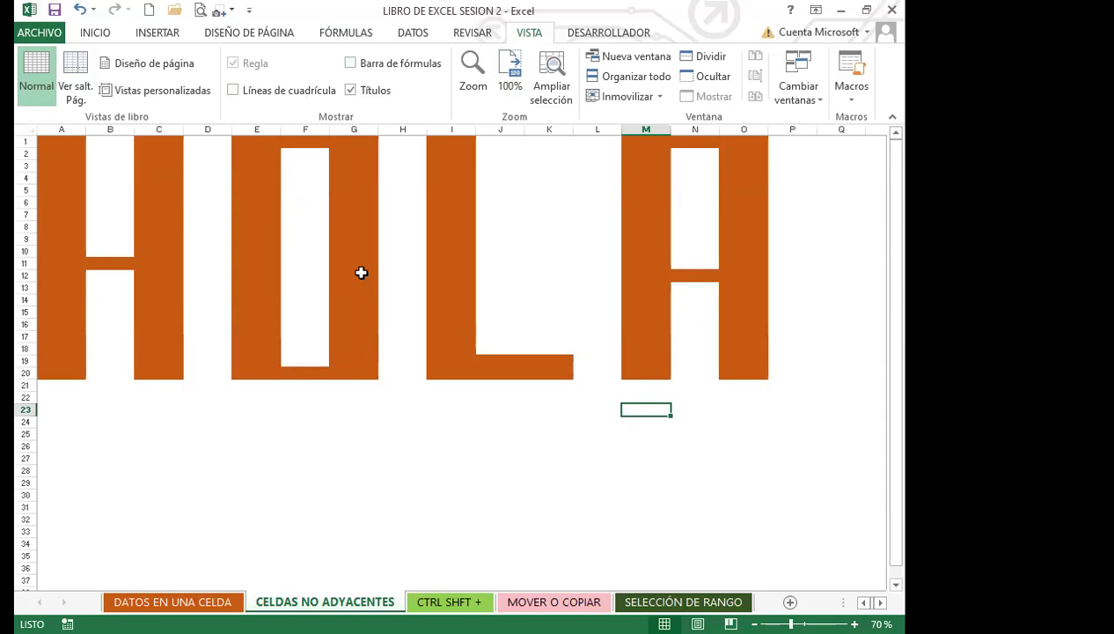
pyautogui.click(256, 445)
pyautogui.keyDown('ctrl'); pyautogui.click(186, 443); pyautogui.keyUp('ctrl')
pyautogui.click(548, 482)
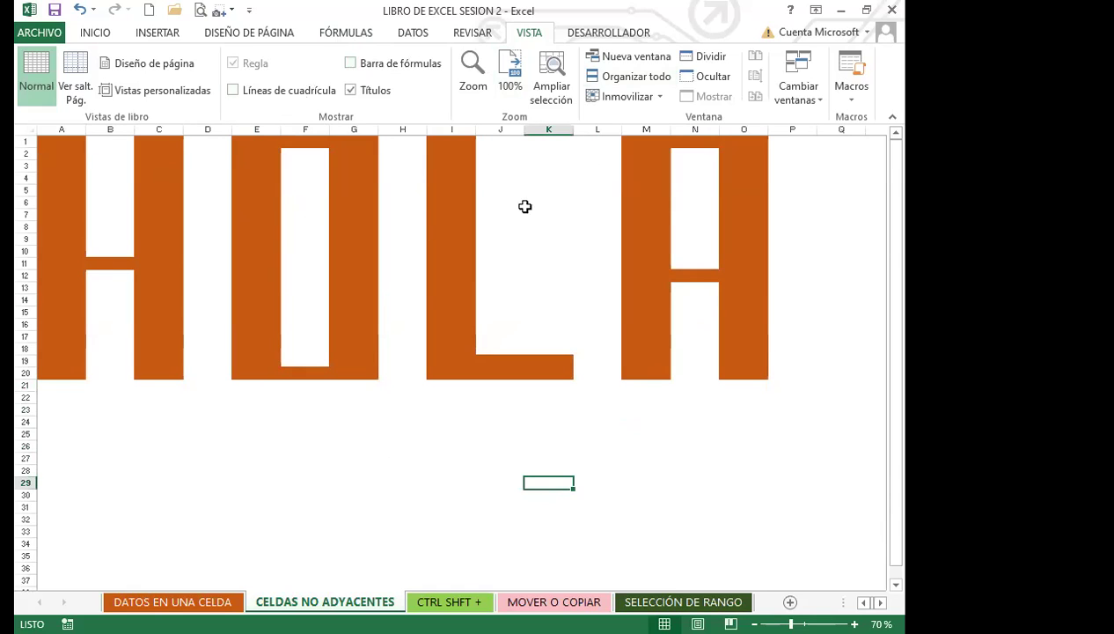
pyautogui.click(413, 420)
pyautogui.click(432, 336)
pyautogui.click(582, 337)
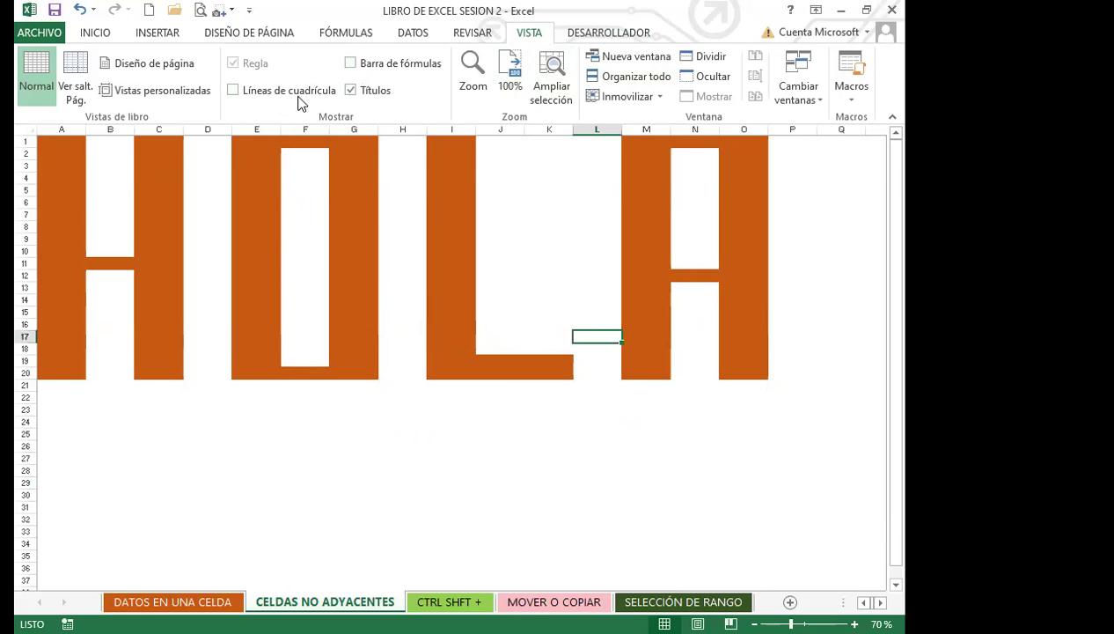
# Select a cell in the letter O, show the formula bar, and hide it again to compare both views
pyautogui.click(98, 35)
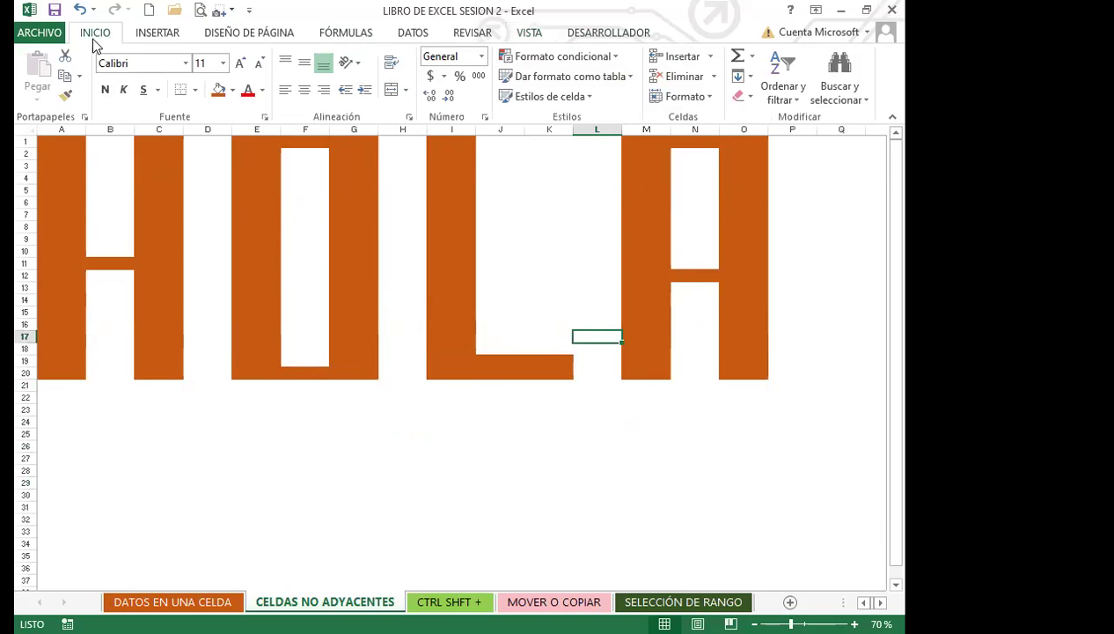
pyautogui.click(206, 203)
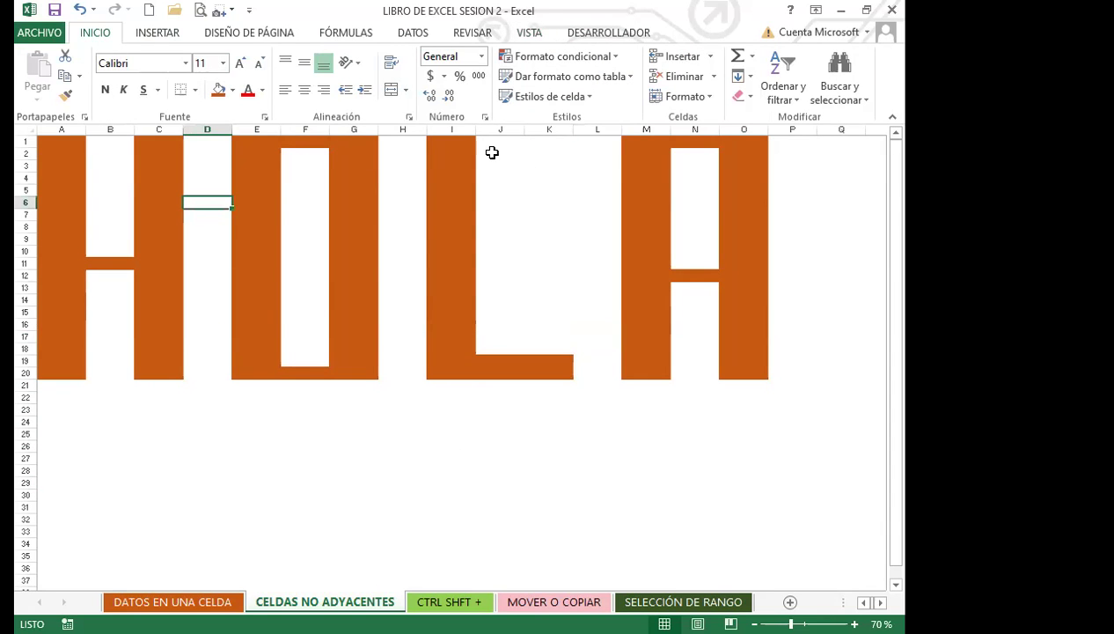
pyautogui.click(335, 226)
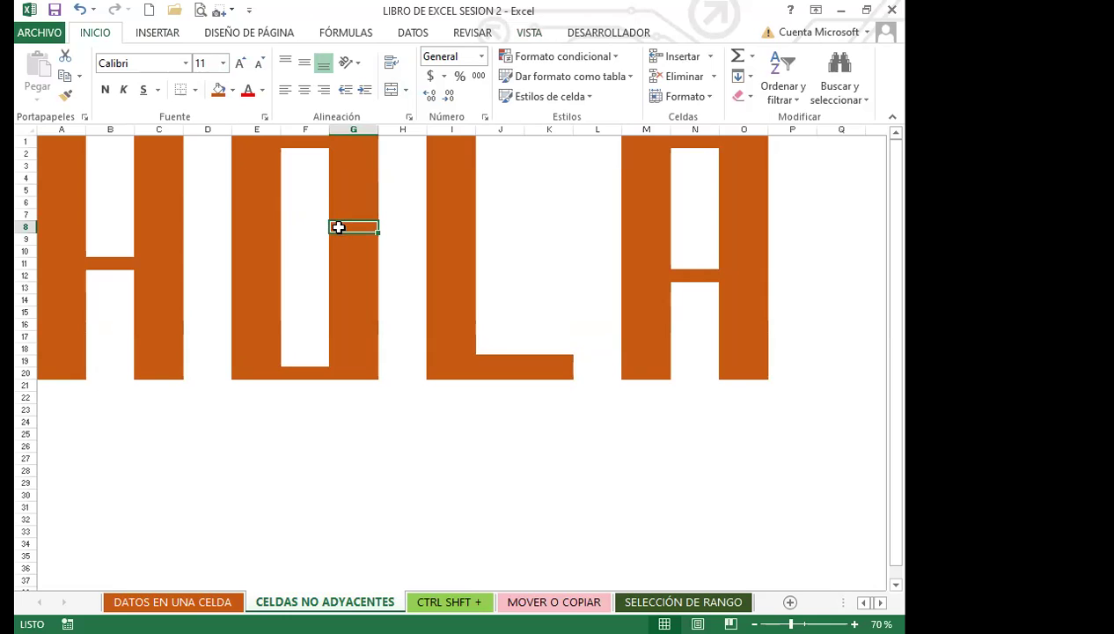
pyautogui.click(531, 35)
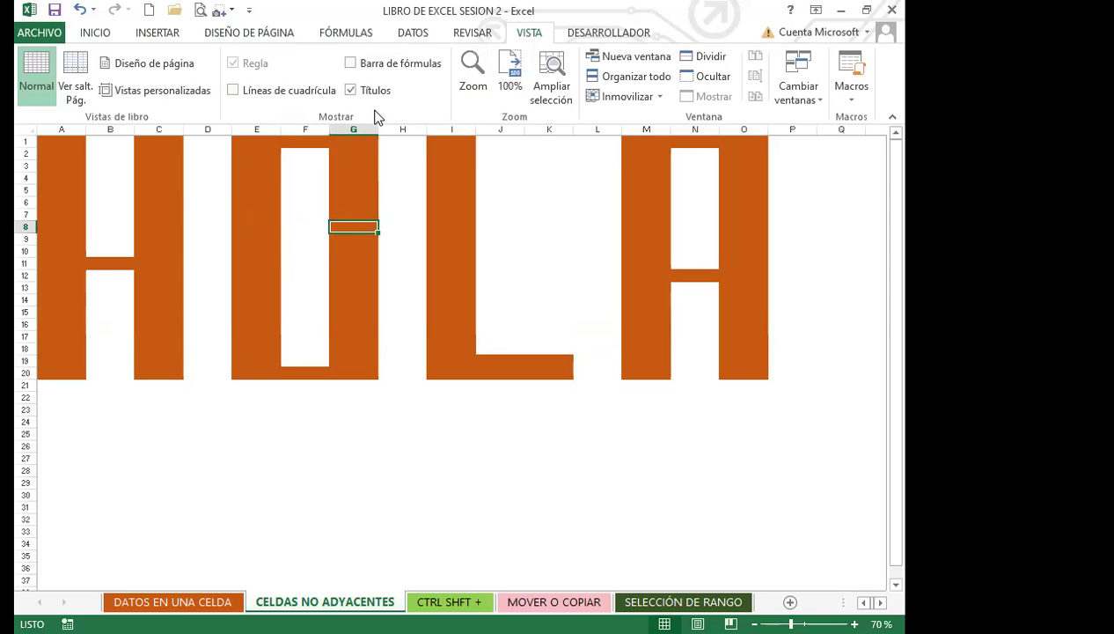
pyautogui.click(352, 65)
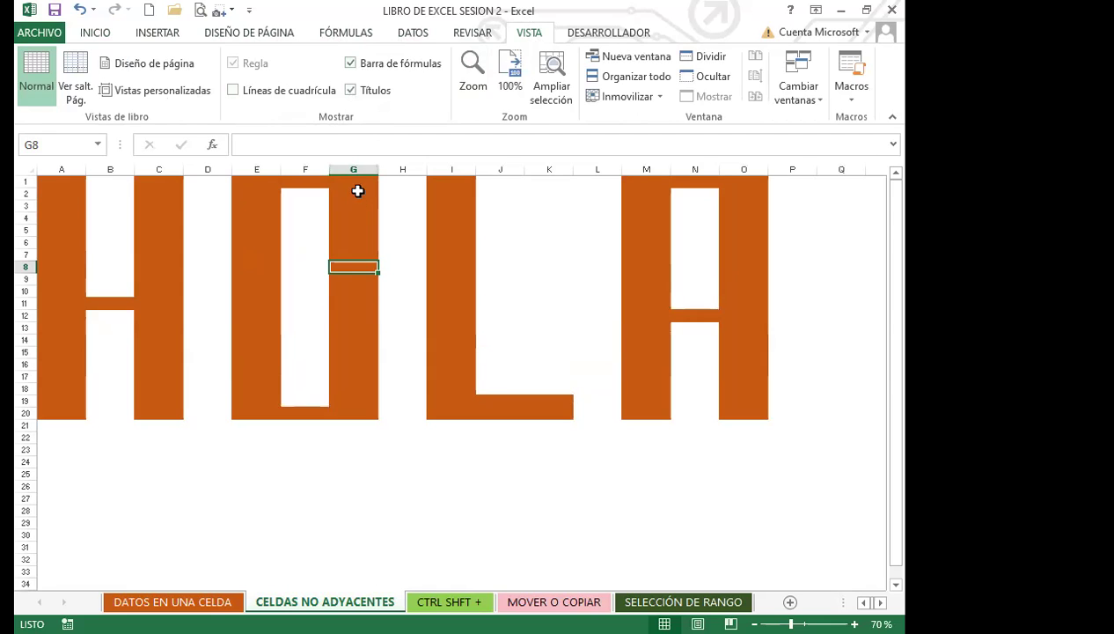
pyautogui.click(351, 64)
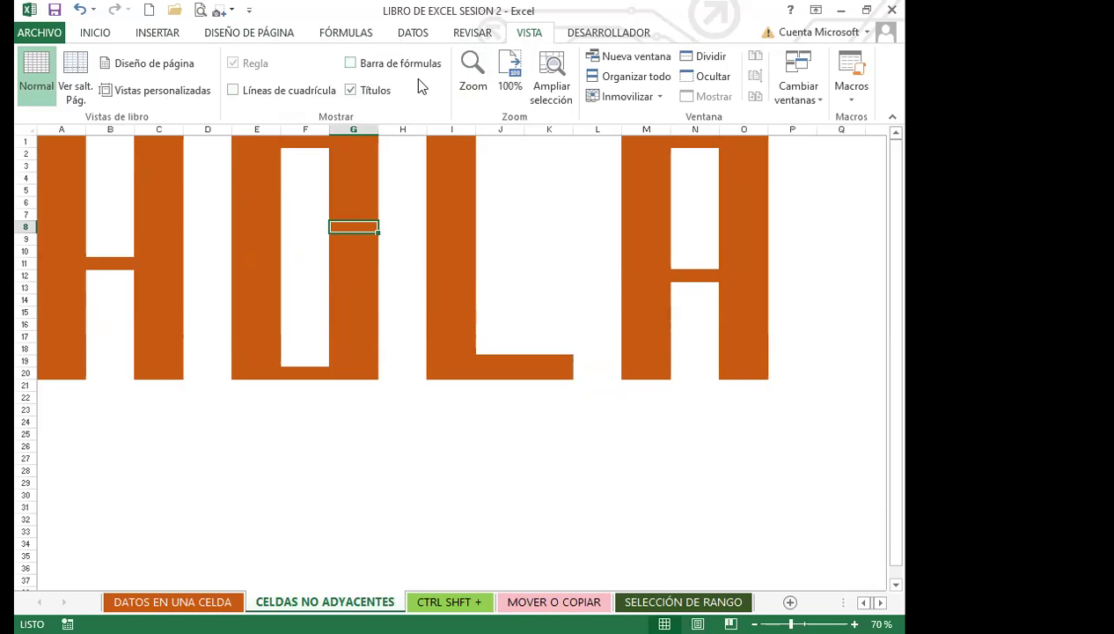
# Select several cells in column H with the formula bar hidden, and try entering edit mode in H18
pyautogui.click(394, 167)
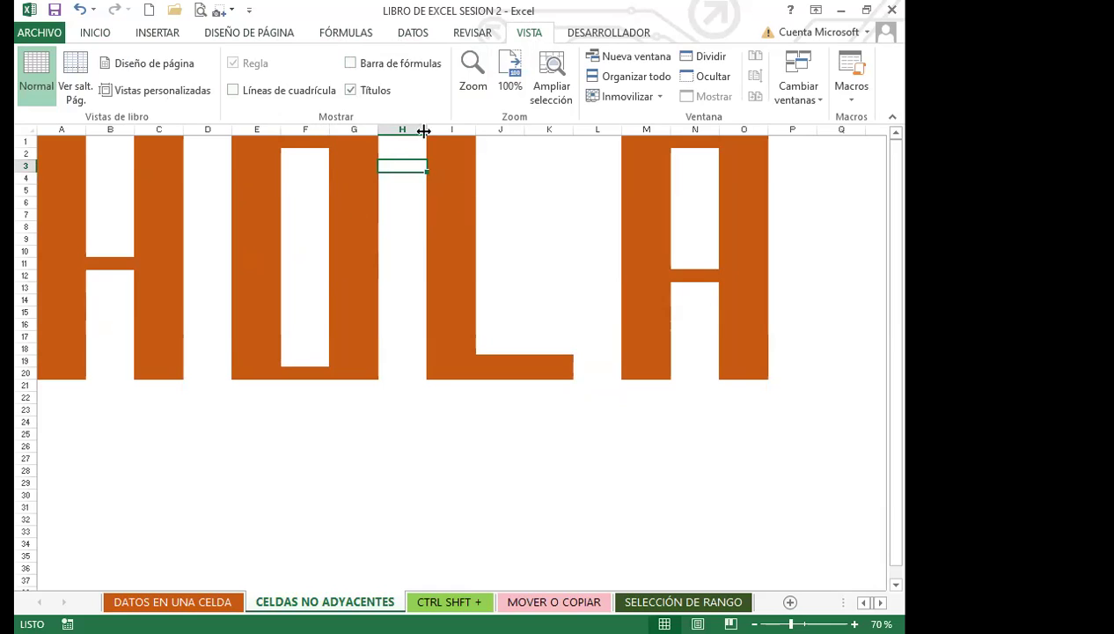
pyautogui.click(416, 238)
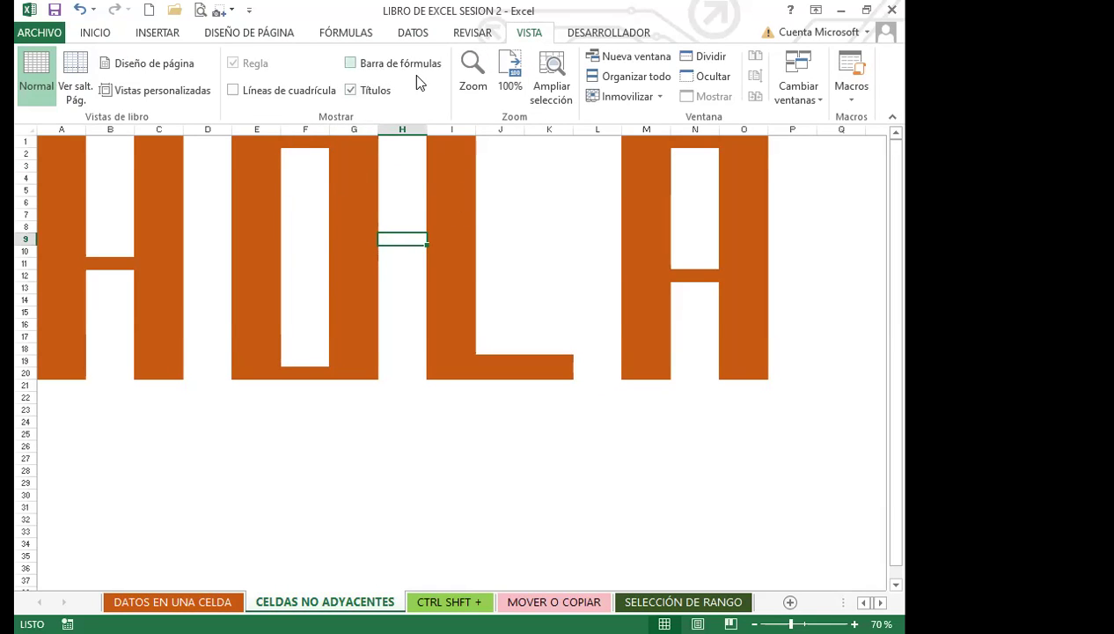
pyautogui.click(381, 203)
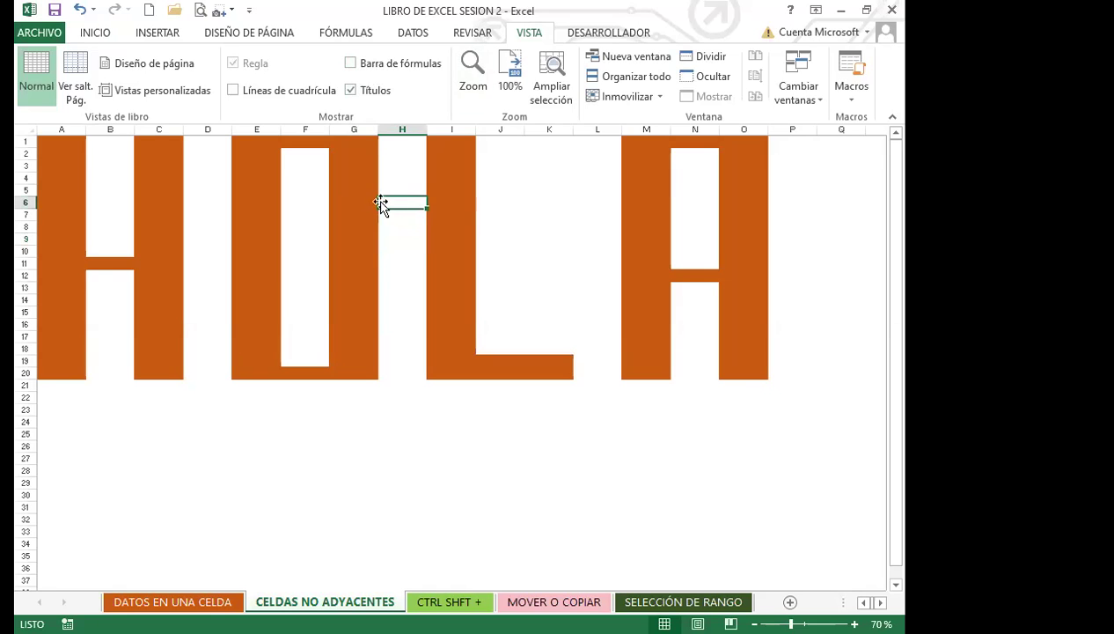
pyautogui.click(392, 257)
pyautogui.click(399, 350)
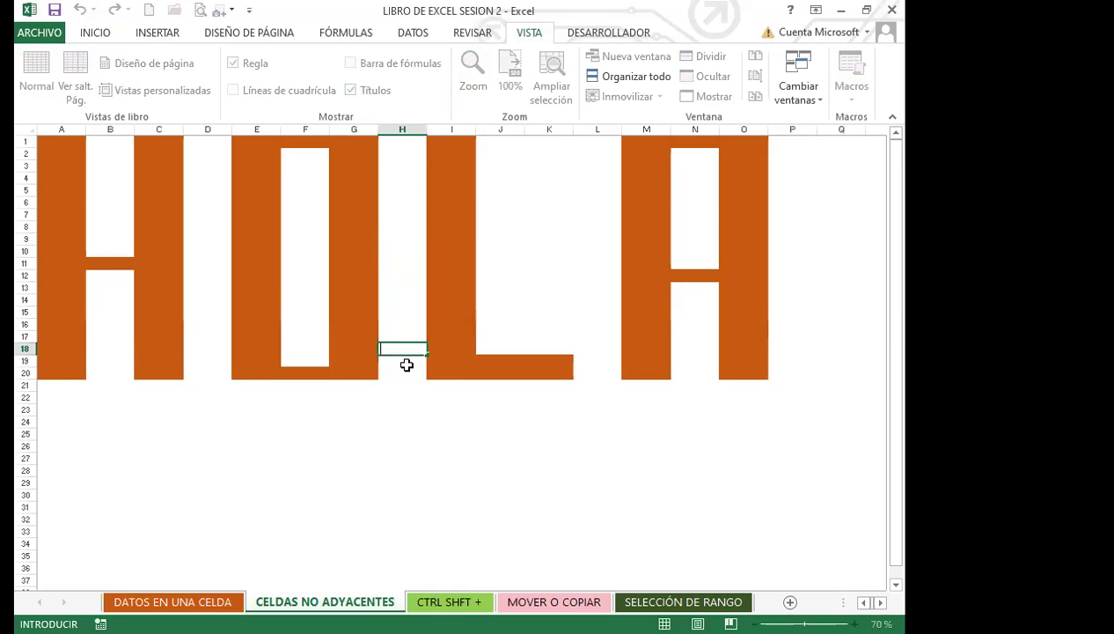
pyautogui.press('Return')
pyautogui.click(402, 338)
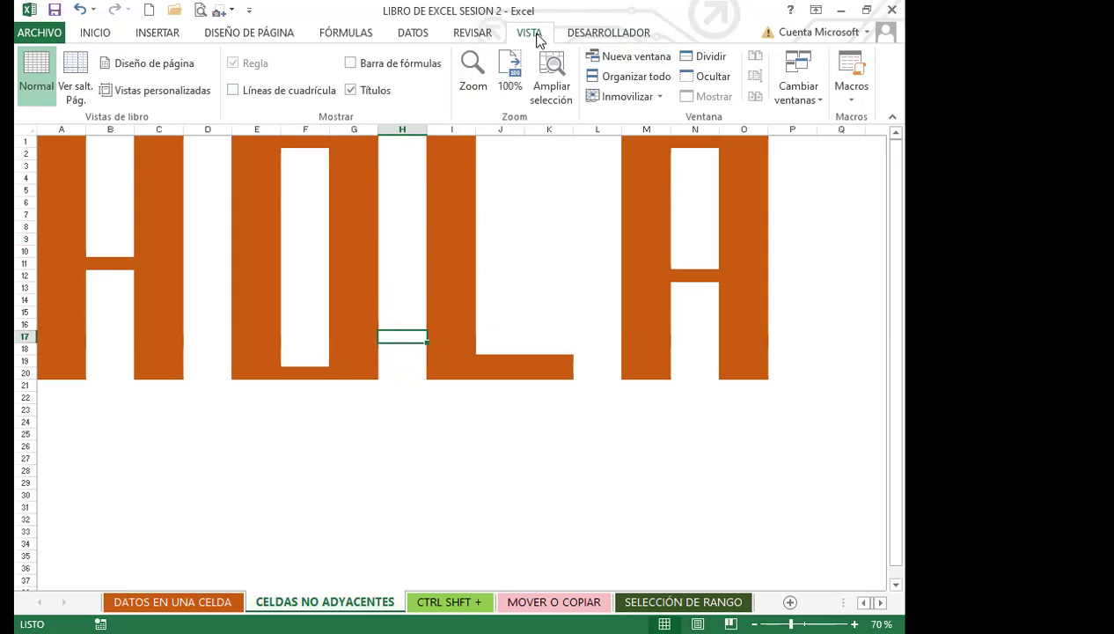
# Show the formula bar again and try expanding, collapsing and editing in it without entering any data
pyautogui.click(349, 62)
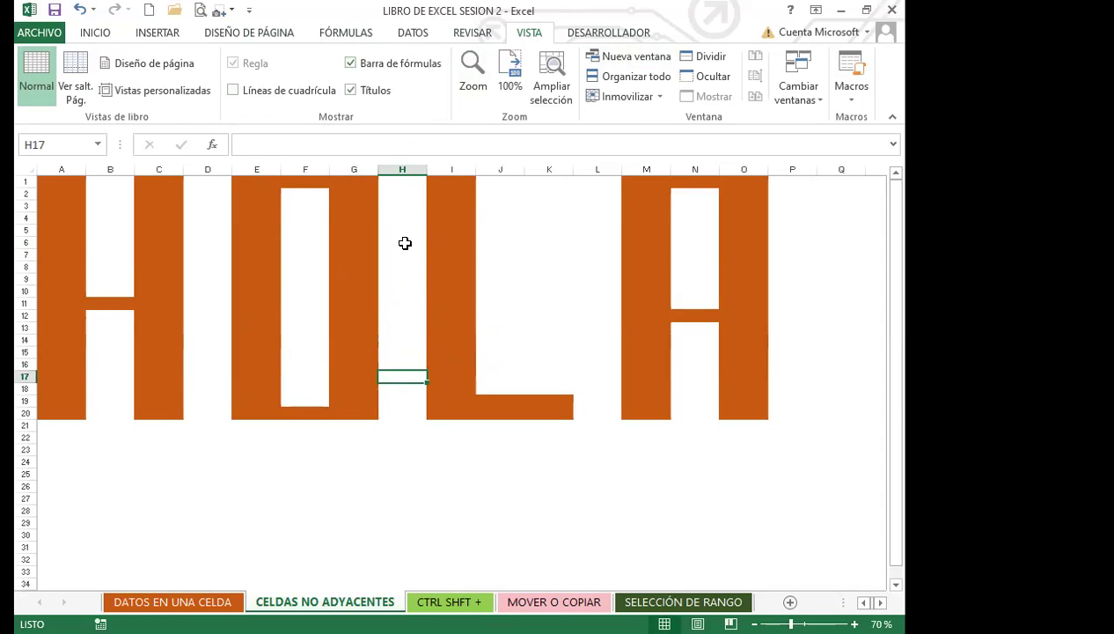
pyautogui.click(893, 145)
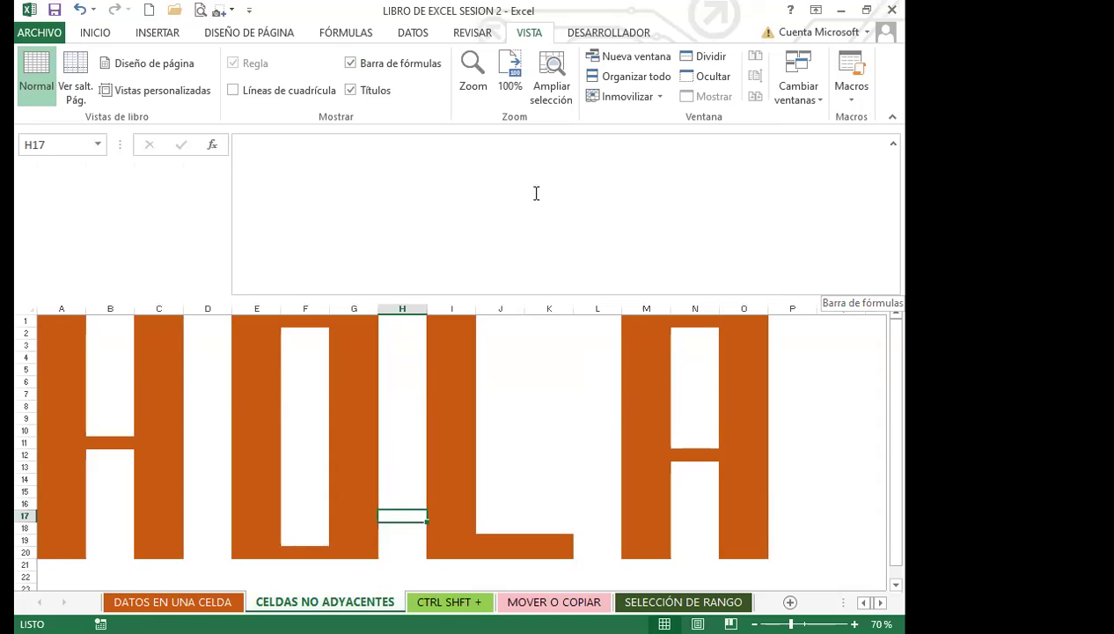
pyautogui.click(894, 146)
pyautogui.click(894, 145)
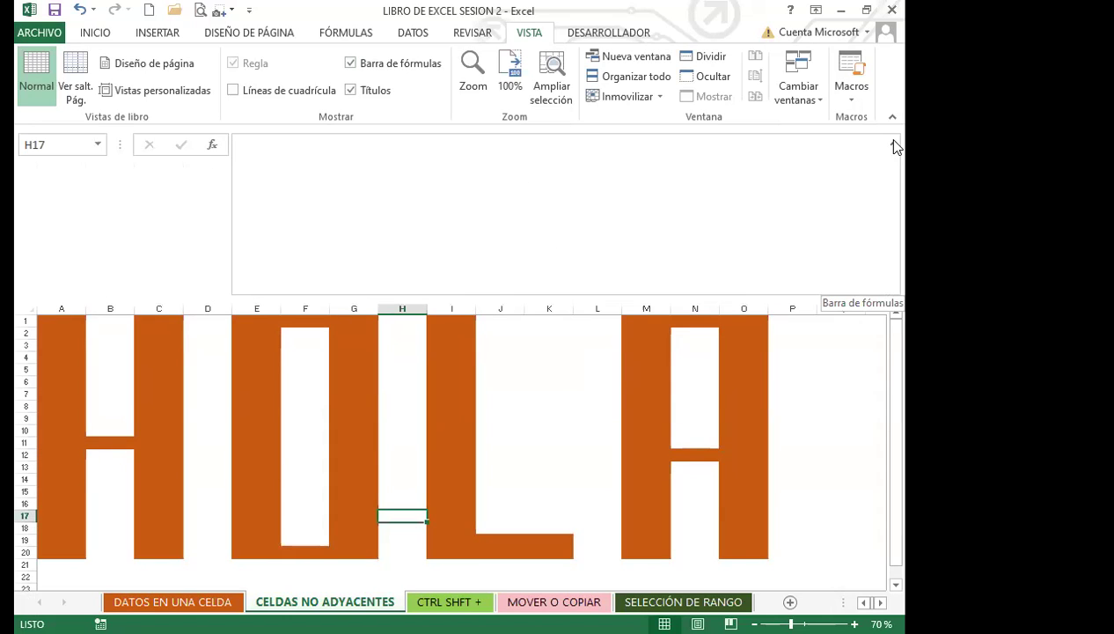
pyautogui.click(894, 146)
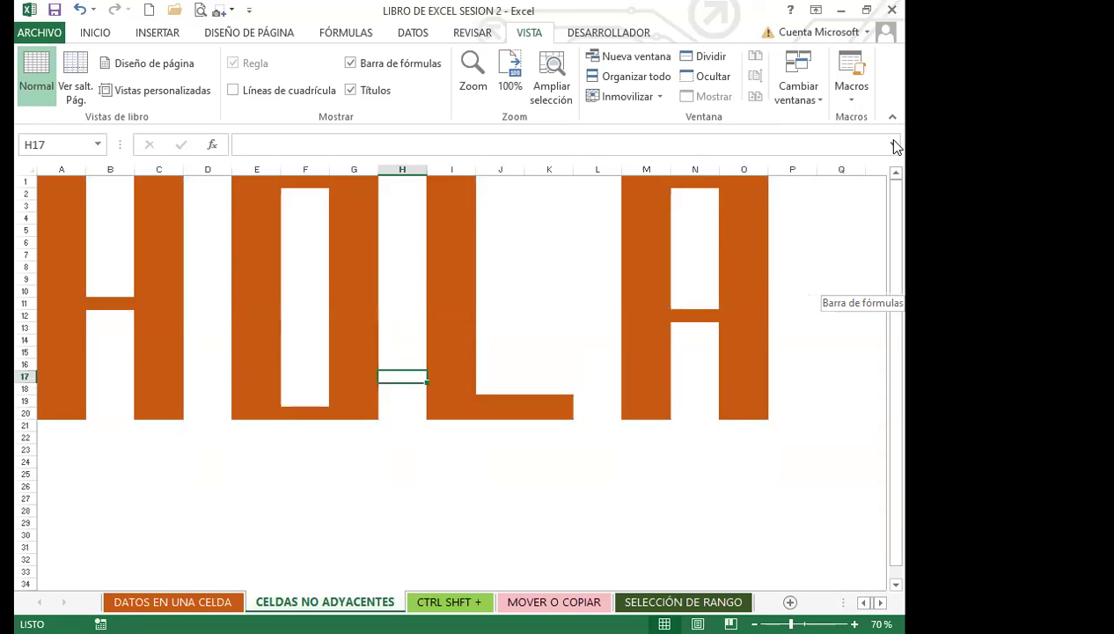
pyautogui.click(894, 146)
pyautogui.click(894, 146)
pyautogui.click(250, 143)
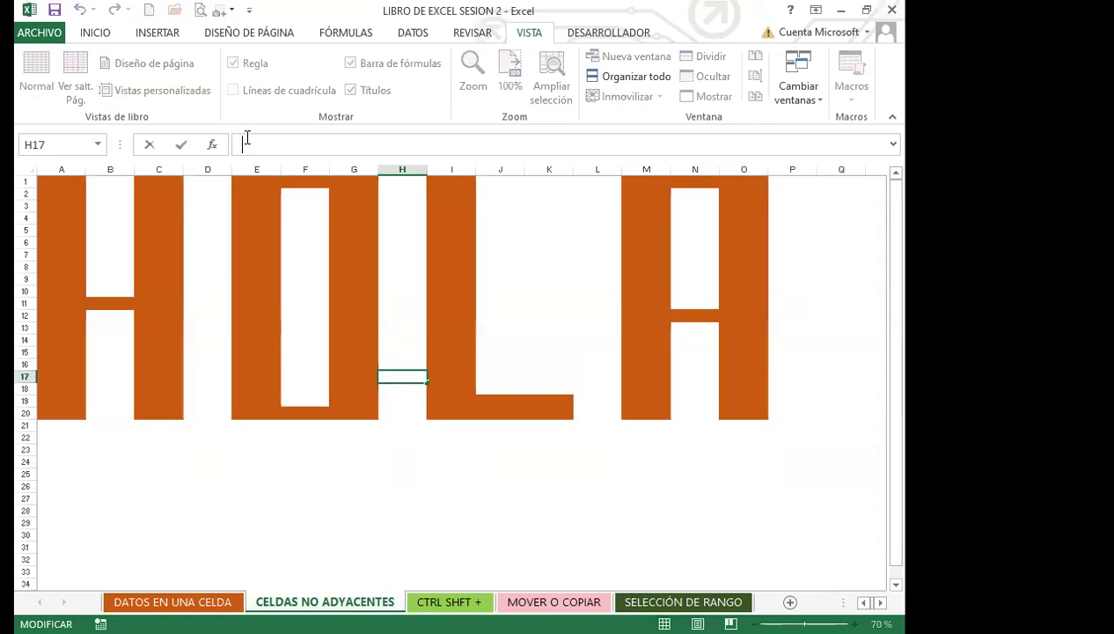
pyautogui.click(452, 485)
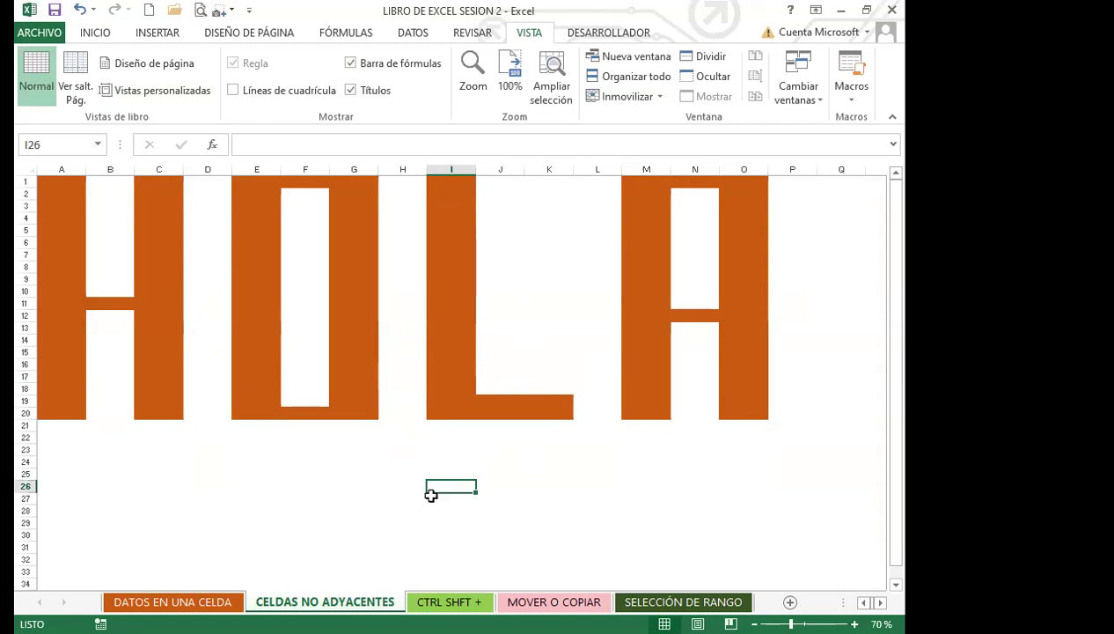
pyautogui.click(370, 459)
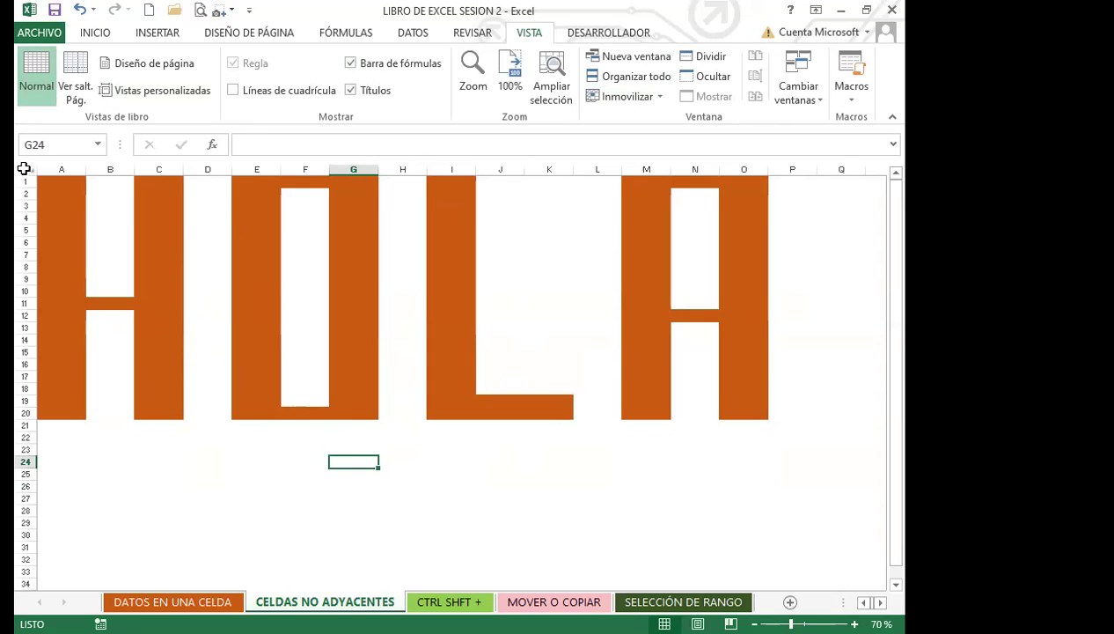
# Undo all the fill colors applied to the HOLA letters and show the gridlines of the sheet again
pyautogui.click(78, 10)
pyautogui.click(77, 10)
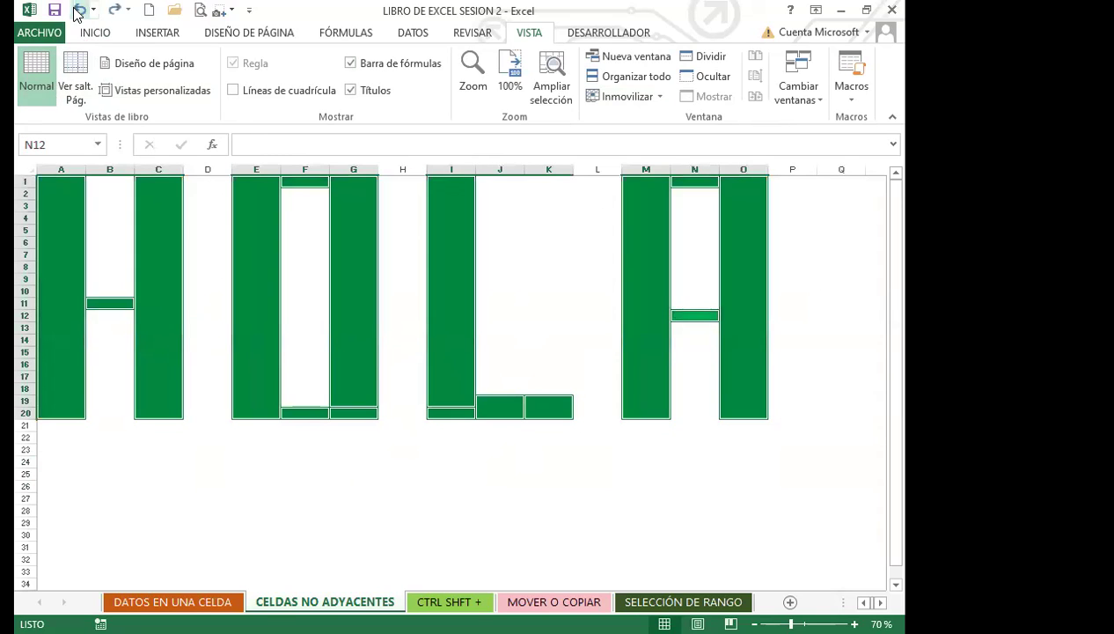
pyautogui.click(77, 10)
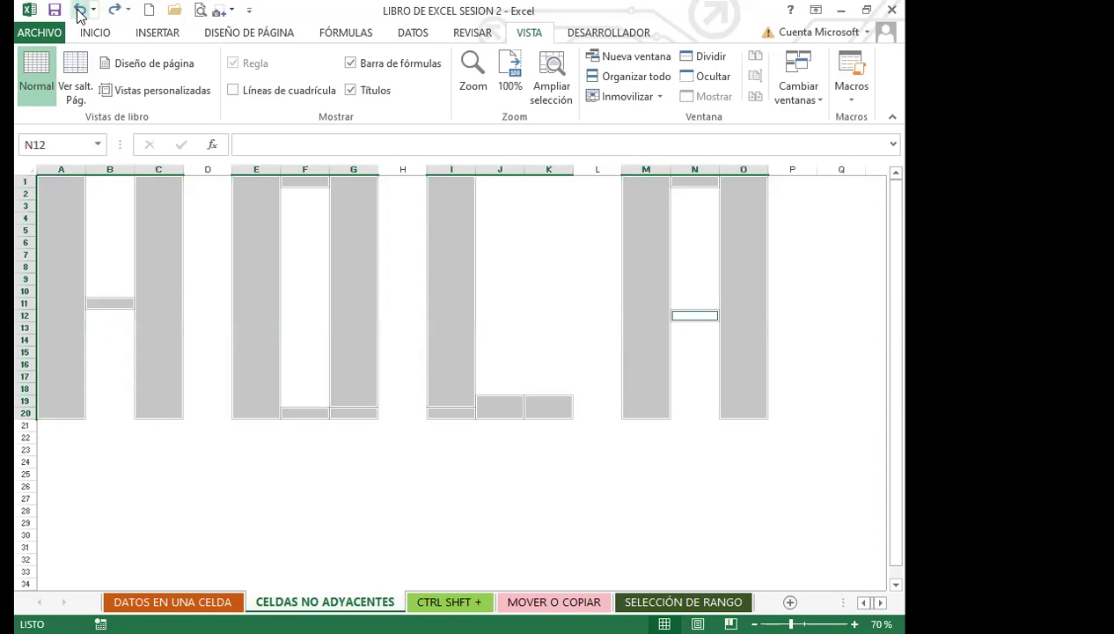
pyautogui.click(236, 469)
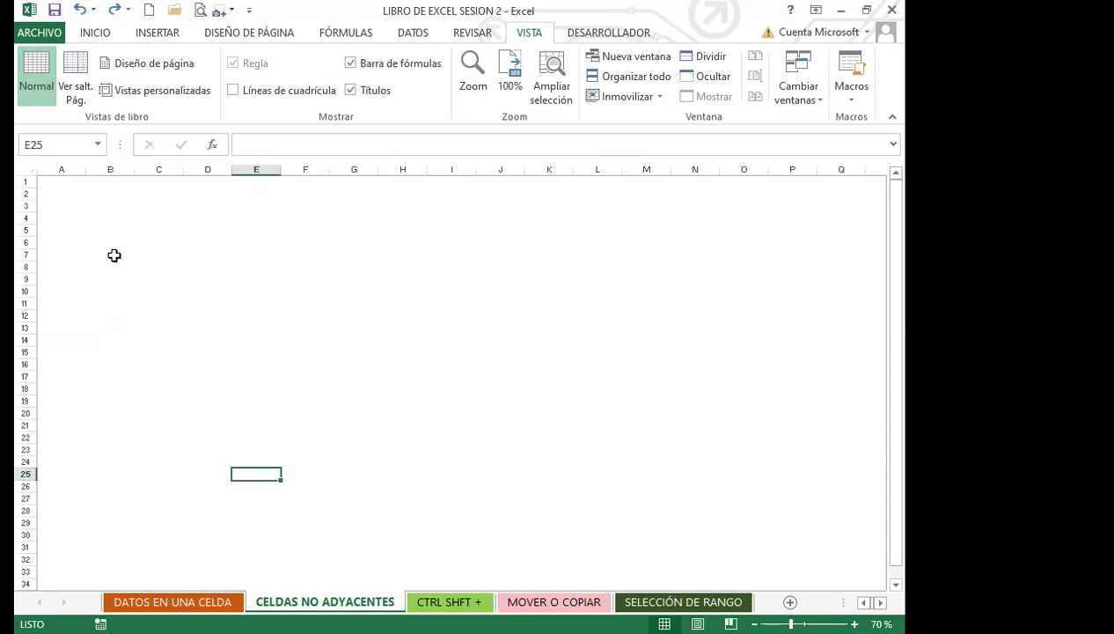
pyautogui.click(232, 90)
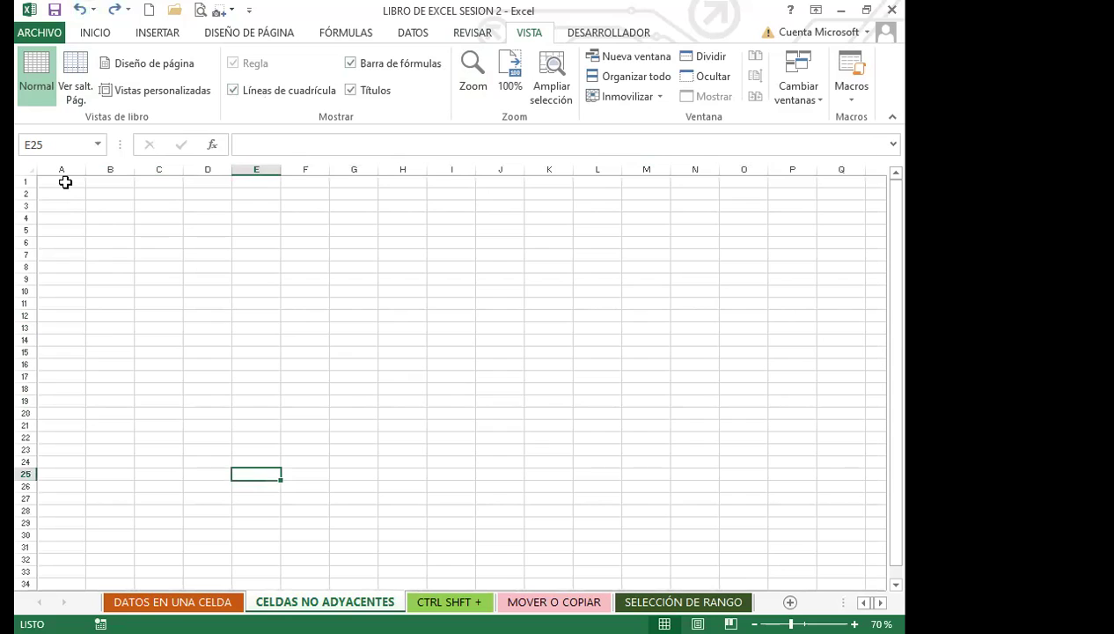
# Select the non-adjacent cells A1:A20, B10 and C1:C20 to shape the letter H
pyautogui.click(68, 179)
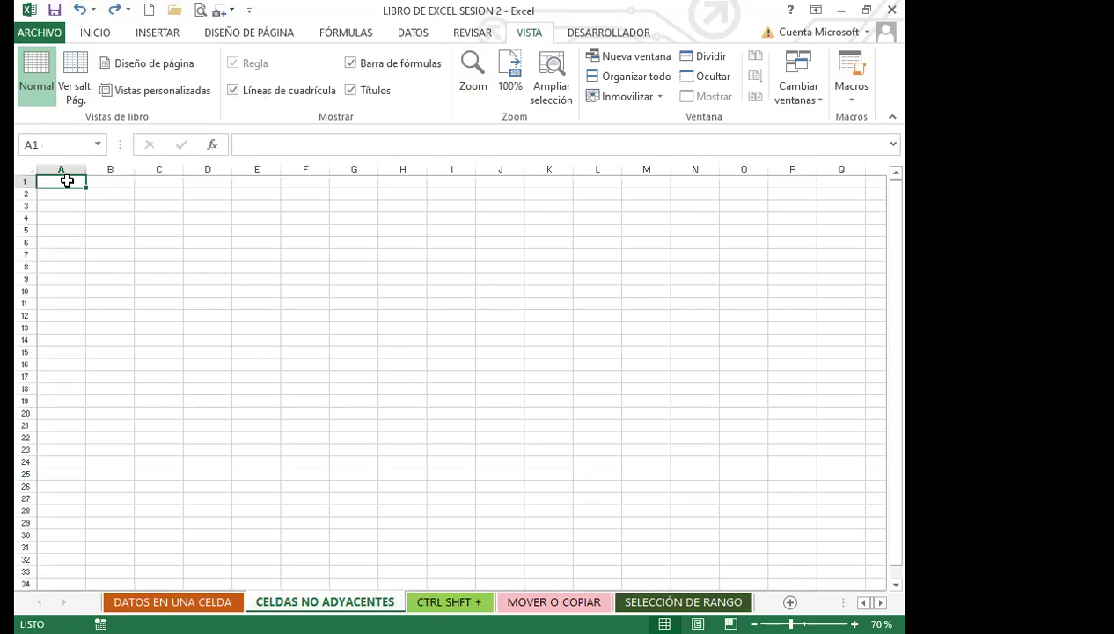
pyautogui.moveTo(67, 181); pyautogui.dragTo(64, 412)
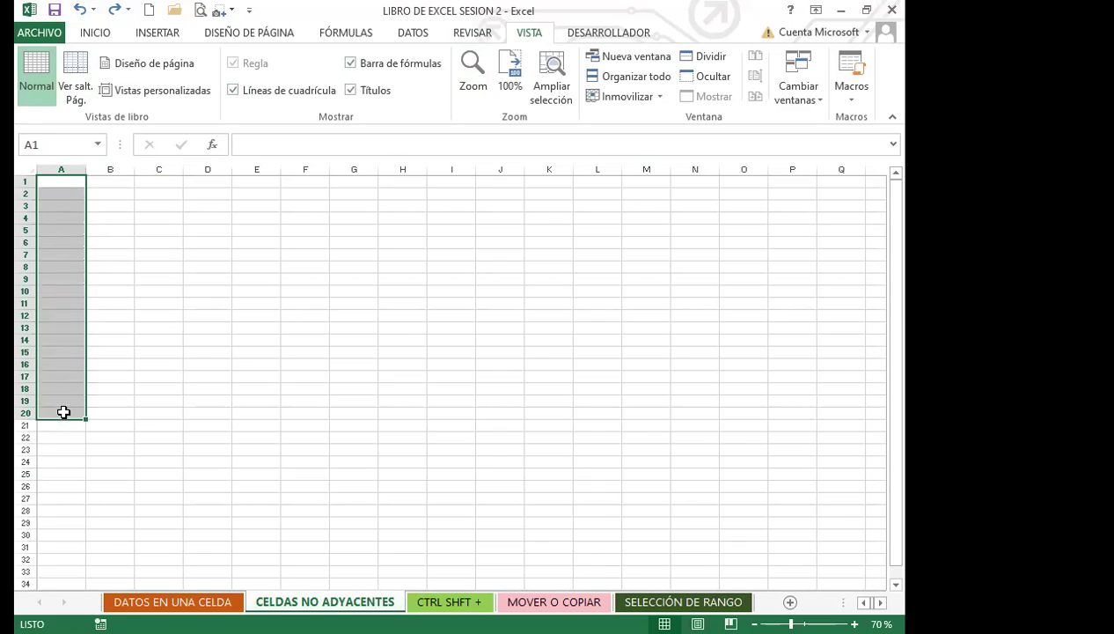
pyautogui.keyDown('ctrl'); pyautogui.click(99, 291); pyautogui.keyUp('ctrl')
pyautogui.moveTo(165, 182); pyautogui.dragTo(159, 415)
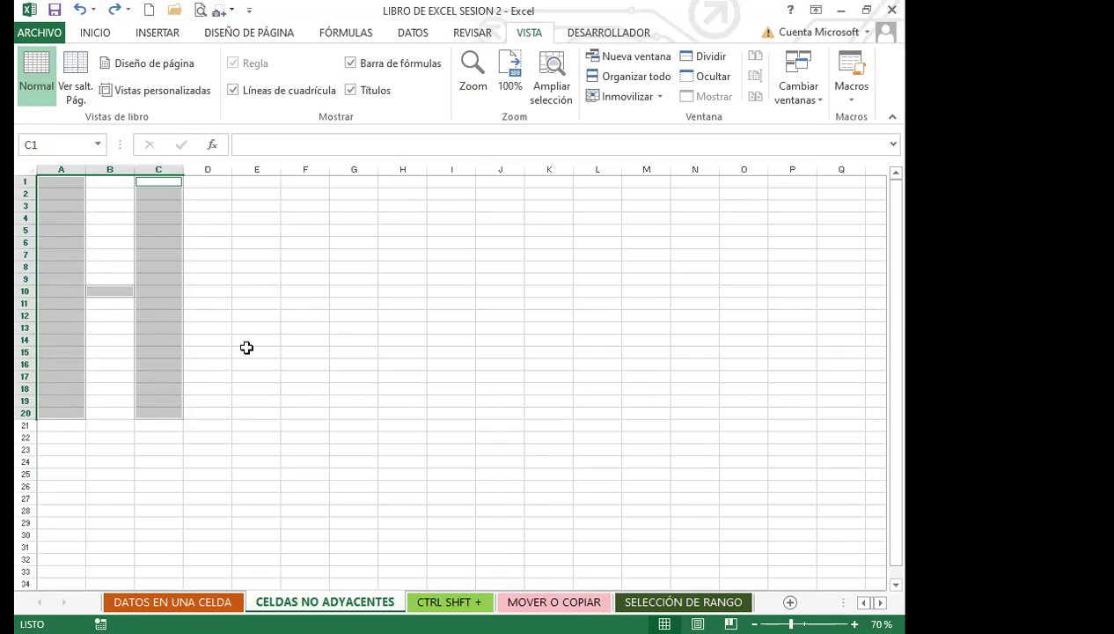
# Add E1:E20, F20, G1:G20 and F1 to the selection for the letter O, and I1:I20 and J19:K20 for the L
pyautogui.moveTo(262, 182); pyautogui.dragTo(262, 412)
pyautogui.keyDown('ctrl'); pyautogui.click(301, 412); pyautogui.keyUp('ctrl')
pyautogui.moveTo(356, 414); pyautogui.dragTo(353, 182)
pyautogui.keyDown('ctrl'); pyautogui.click(309, 183); pyautogui.keyUp('ctrl')
pyautogui.moveTo(443, 181); pyautogui.dragTo(536, 413)
pyautogui.keyDown('ctrl'); pyautogui.click(506, 403); pyautogui.keyUp('ctrl')
# Add M1:M20, N1, O1:O20 and N11 to the selection to shape the letter A
pyautogui.moveTo(646, 181); pyautogui.dragTo(649, 412)
pyautogui.keyDown('ctrl'); pyautogui.click(689, 181); pyautogui.keyUp('ctrl')
pyautogui.moveTo(744, 180); pyautogui.dragTo(756, 413)
pyautogui.keyDown('ctrl'); pyautogui.click(684, 302); pyautogui.keyUp('ctrl')
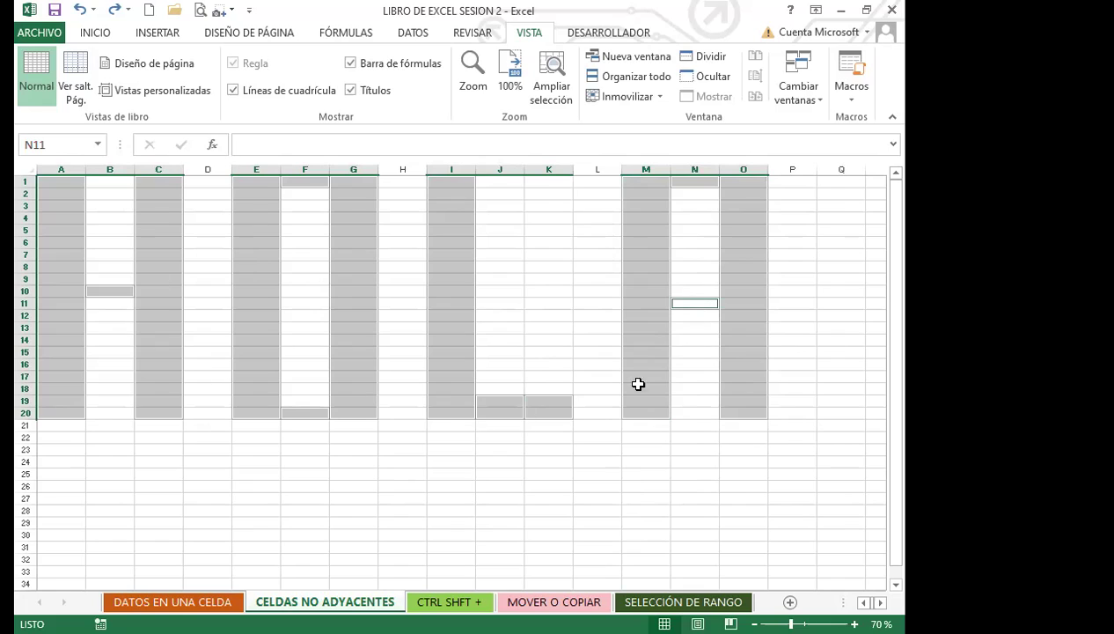
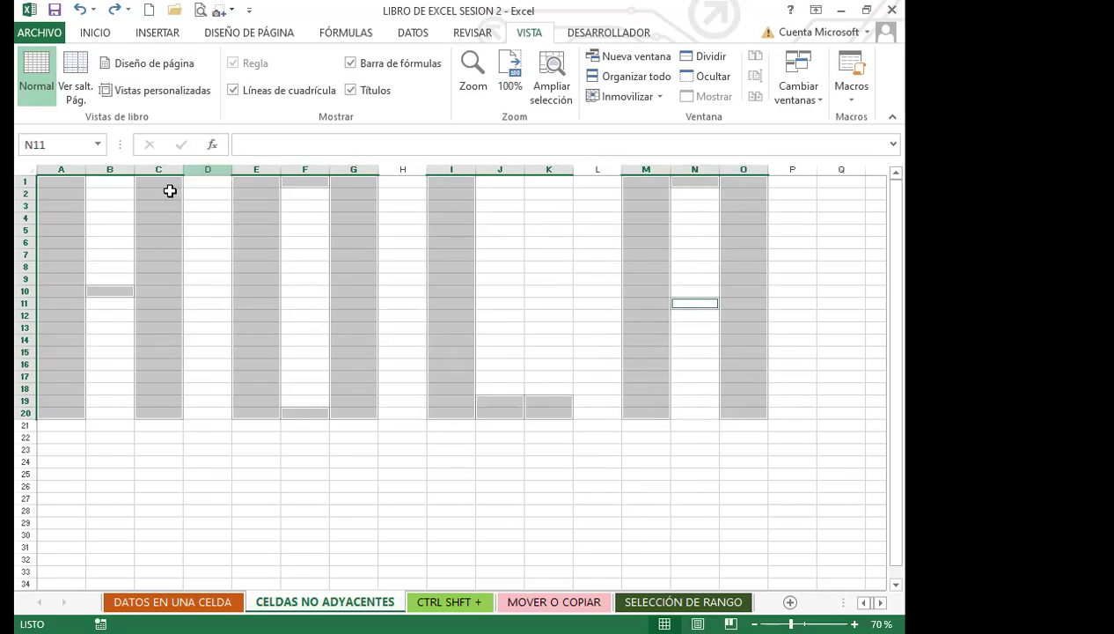
# Fill the selected HOLA letter cells with the dark blue theme color and deselect them to show the finished word
pyautogui.click(92, 35)
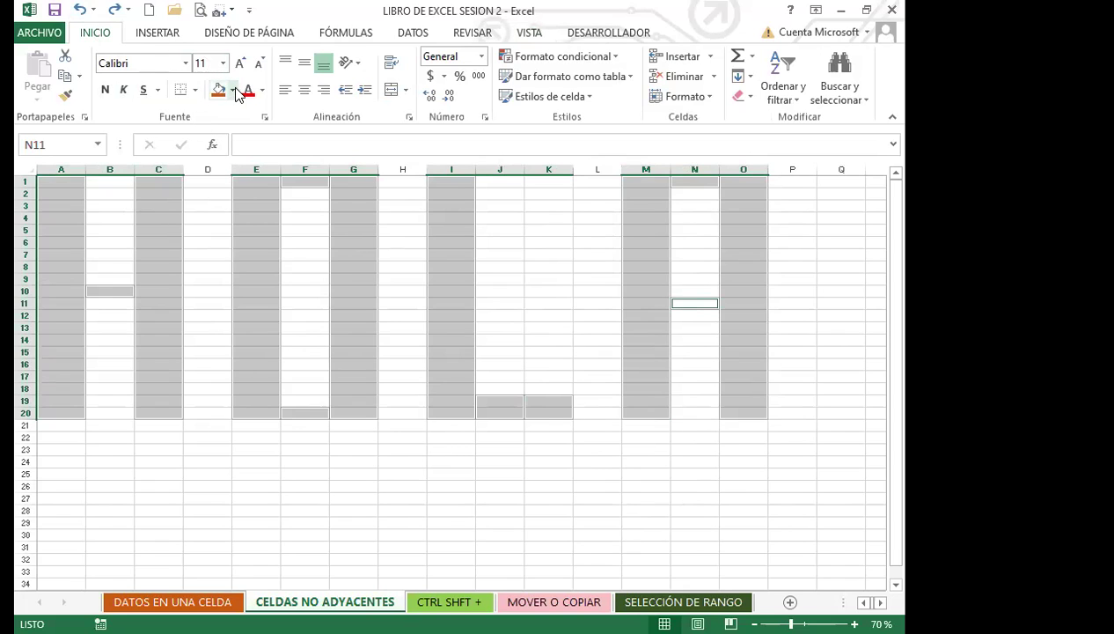
pyautogui.click(234, 92)
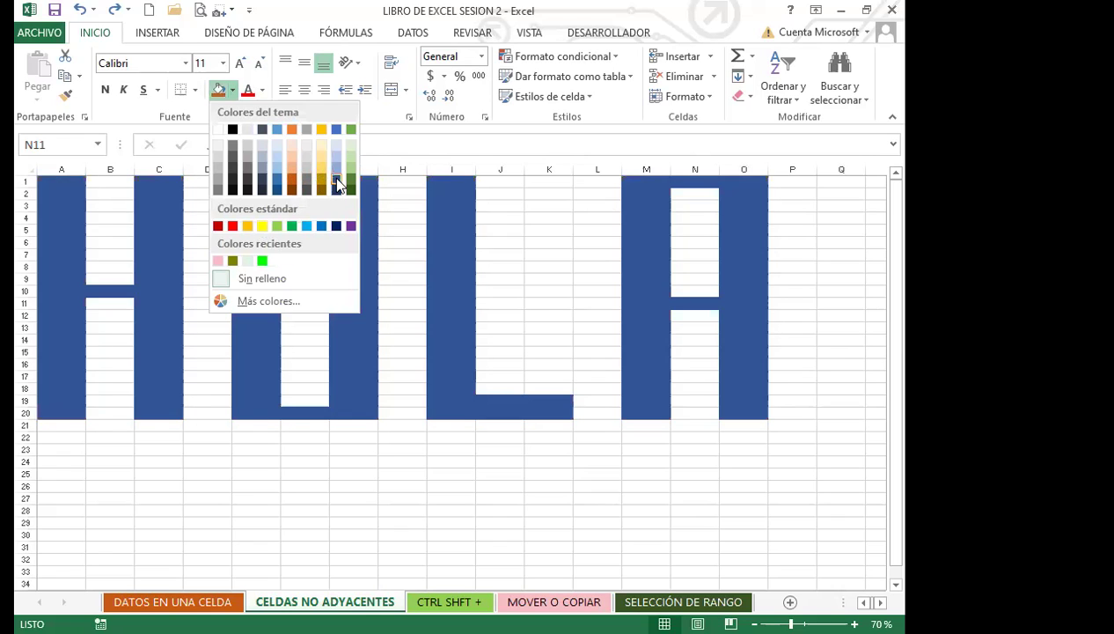
pyautogui.click(338, 183)
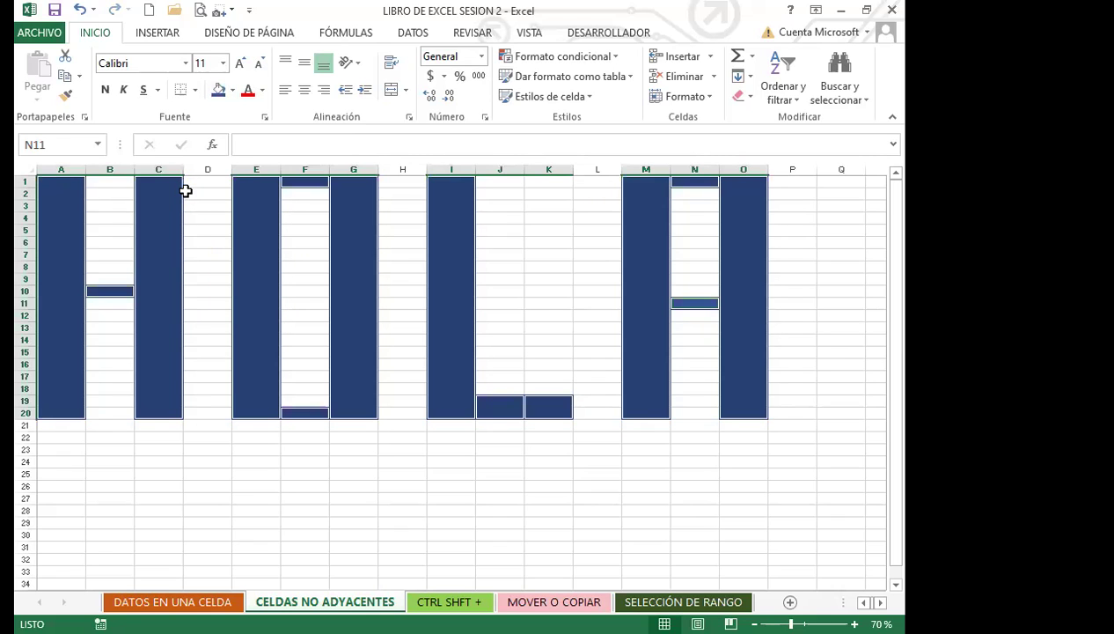
pyautogui.click(203, 321)
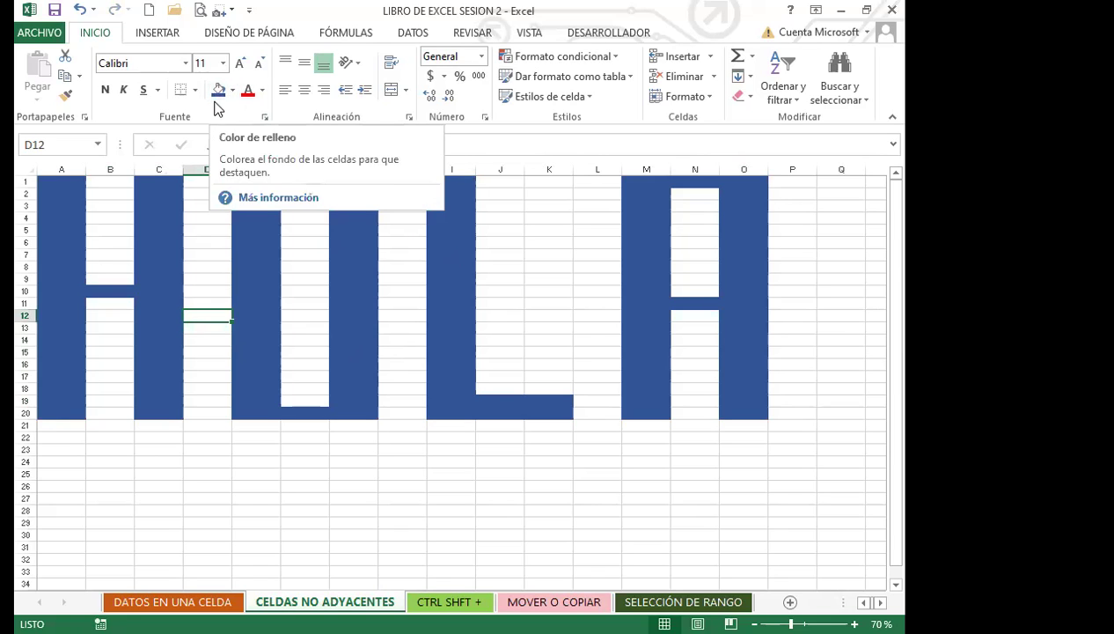
pyautogui.click(206, 292)
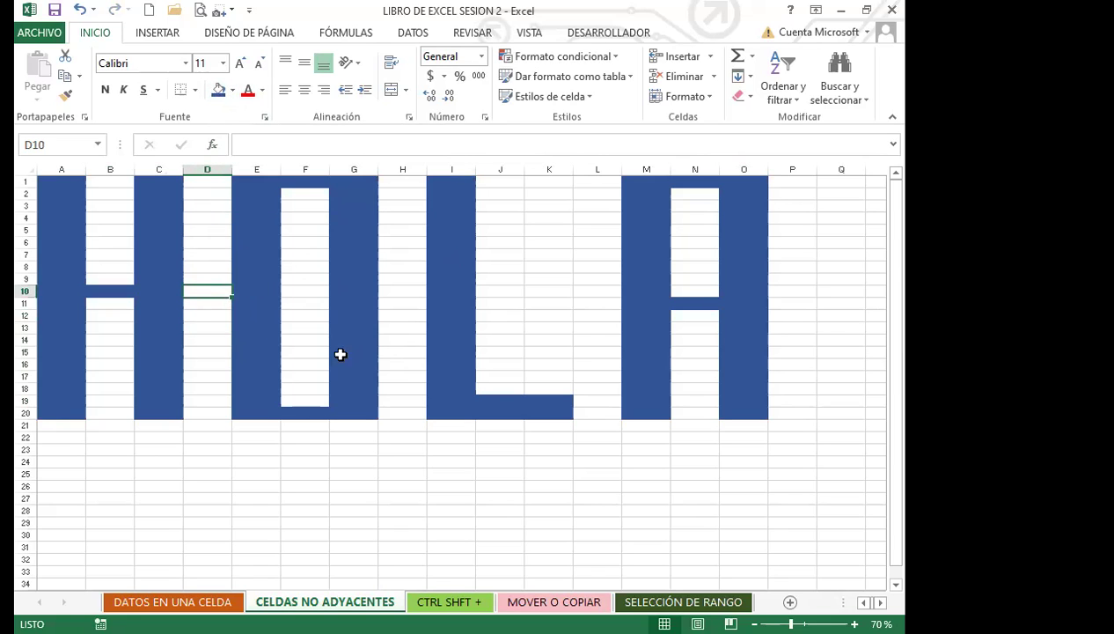
pyautogui.click(213, 437)
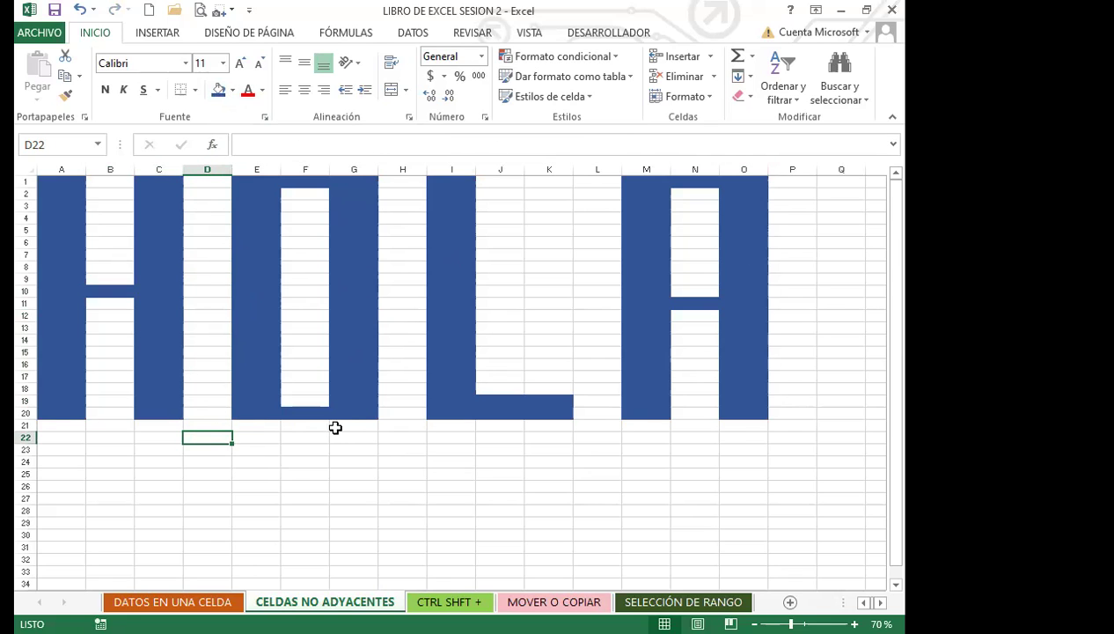
pyautogui.click(387, 472)
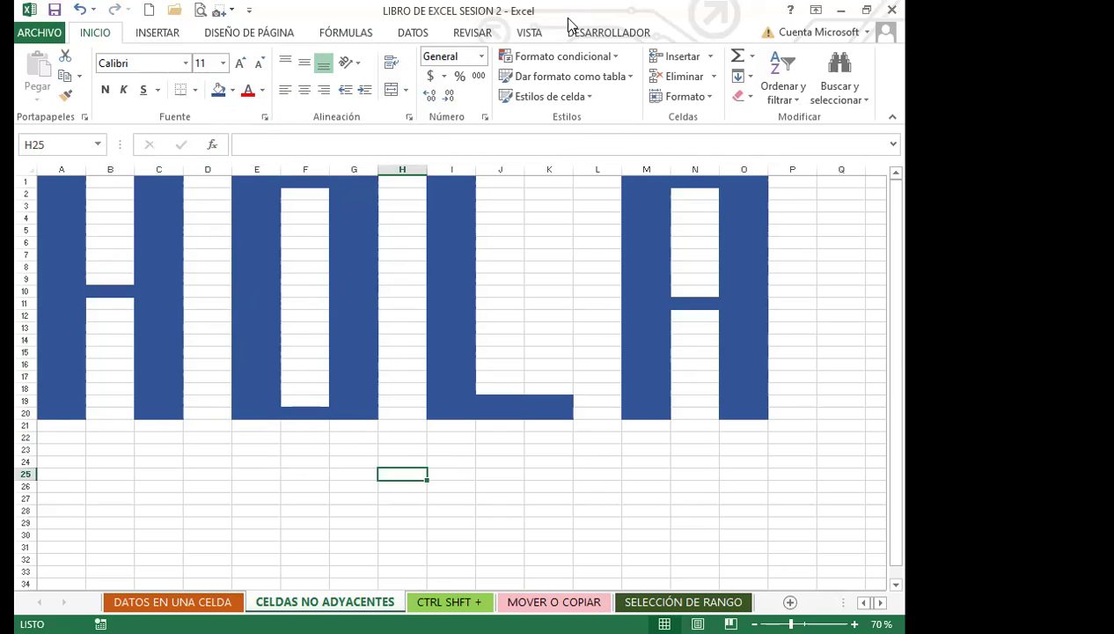
# Hide the gridlines of the CELDAS NO ADYACENTES sheet and select an empty cell below the letters
pyautogui.click(530, 32)
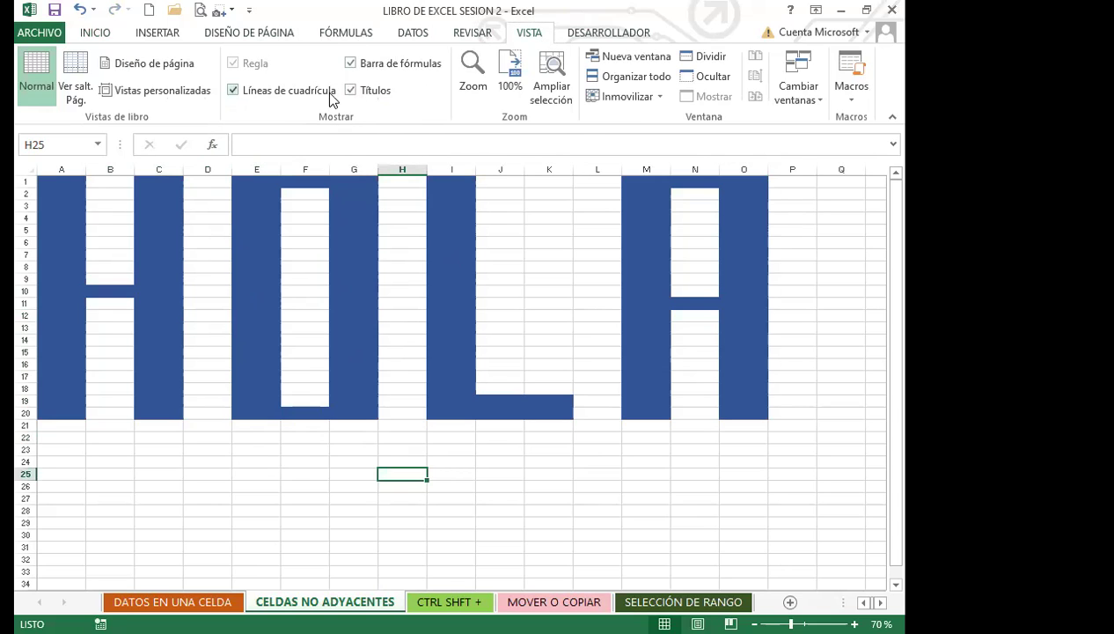
pyautogui.click(241, 89)
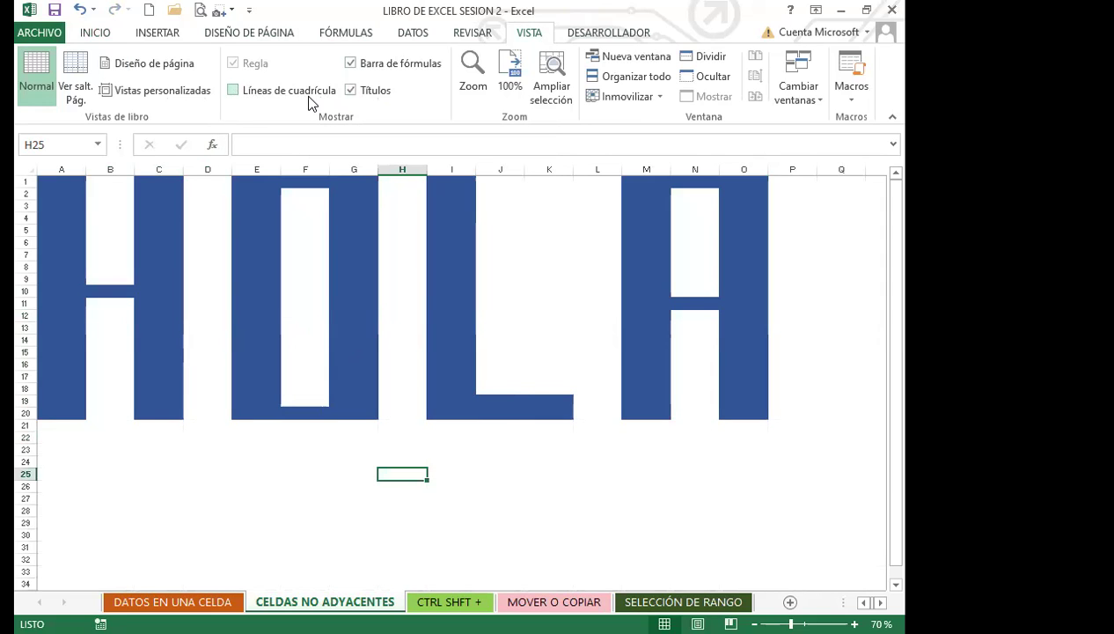
pyautogui.click(255, 486)
pyautogui.scroll(-10, 398, 488)
pyautogui.scroll(10, 398, 489)
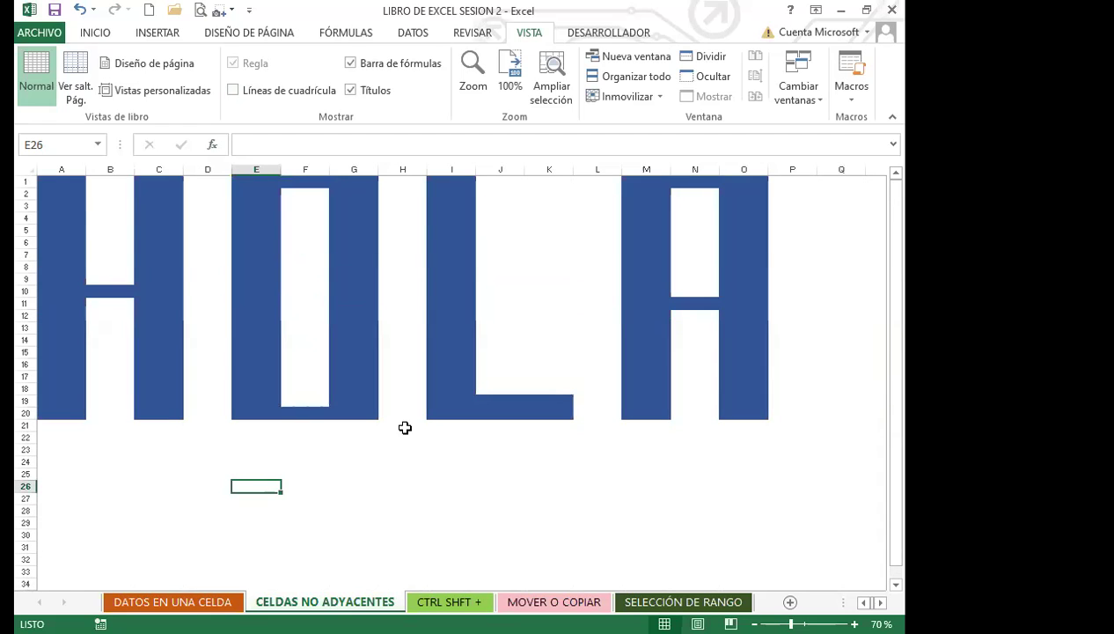
pyautogui.click(403, 351)
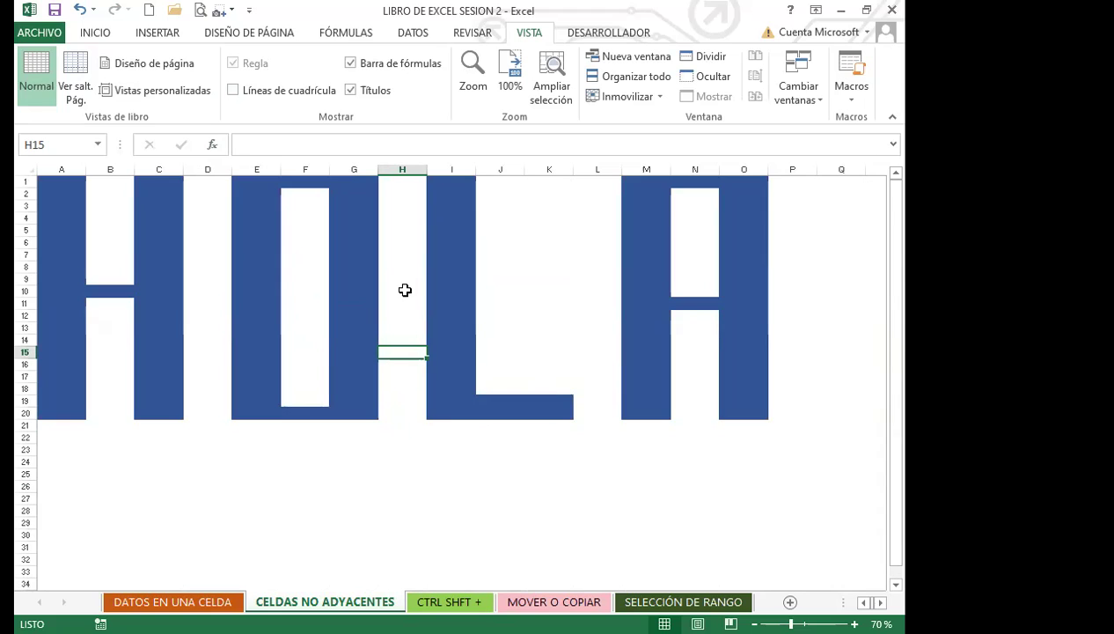
pyautogui.click(424, 451)
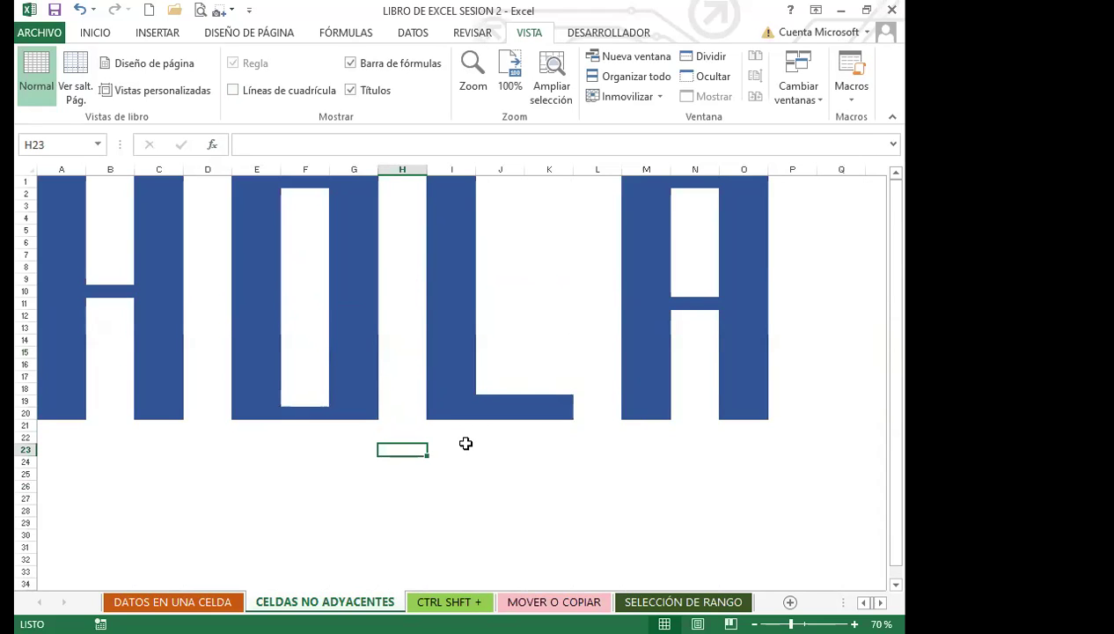
pyautogui.click(405, 437)
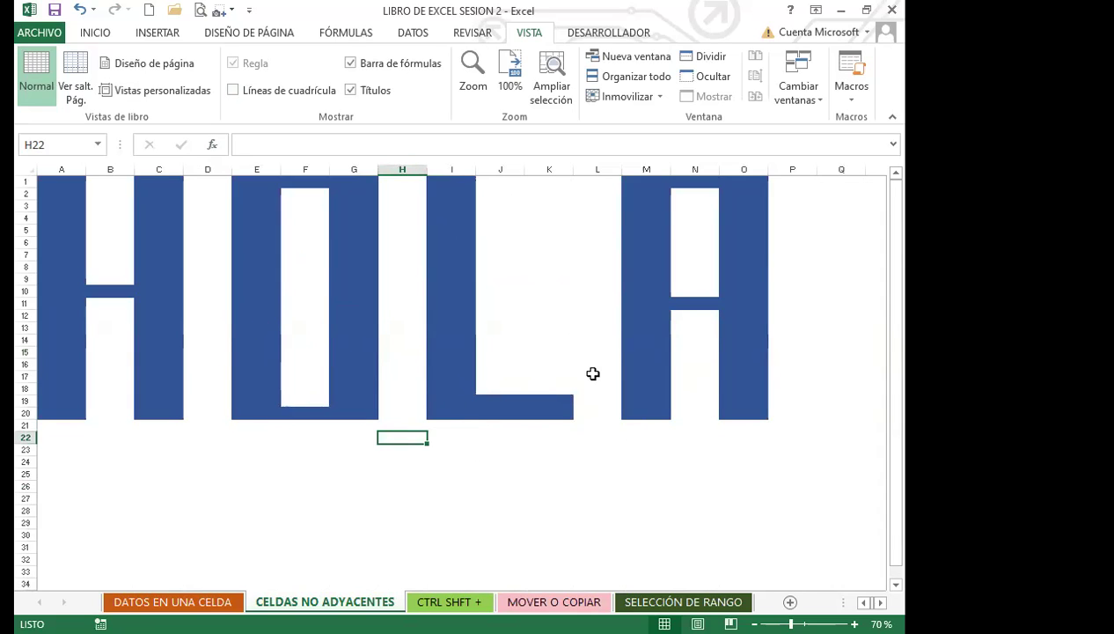
pyautogui.click(450, 448)
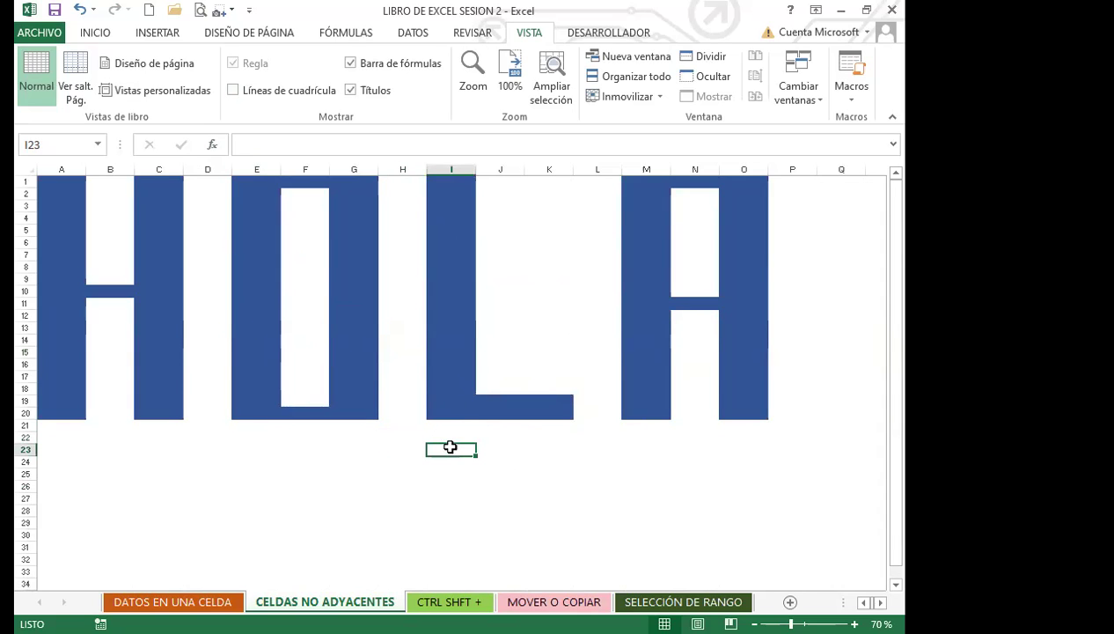
pyautogui.click(416, 448)
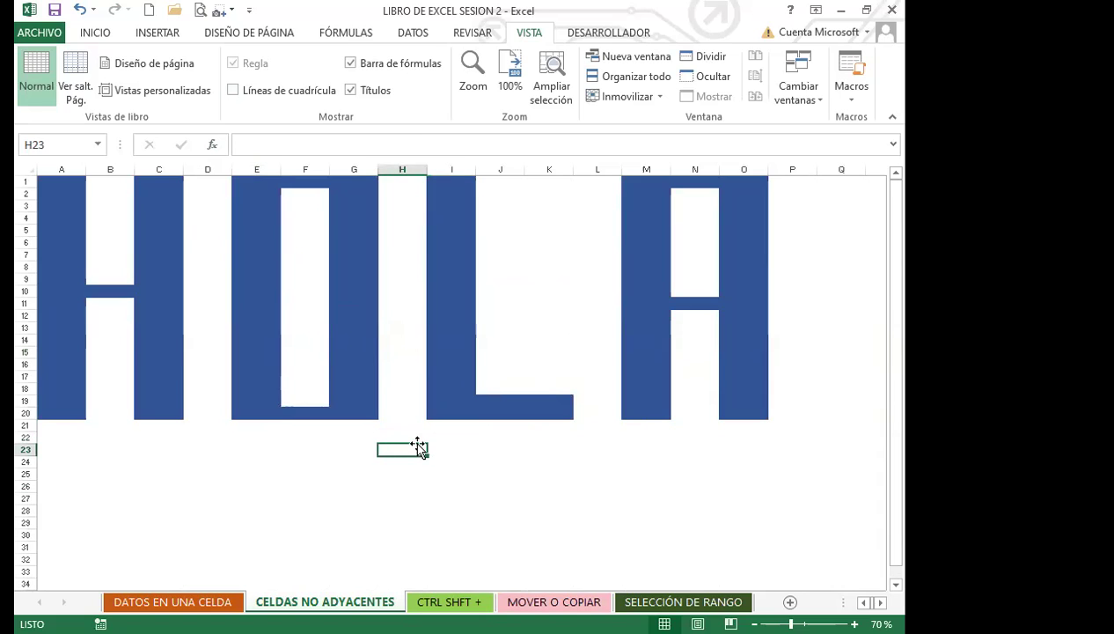
pyautogui.moveTo(419, 448); pyautogui.dragTo(400, 384)
pyautogui.click(401, 290)
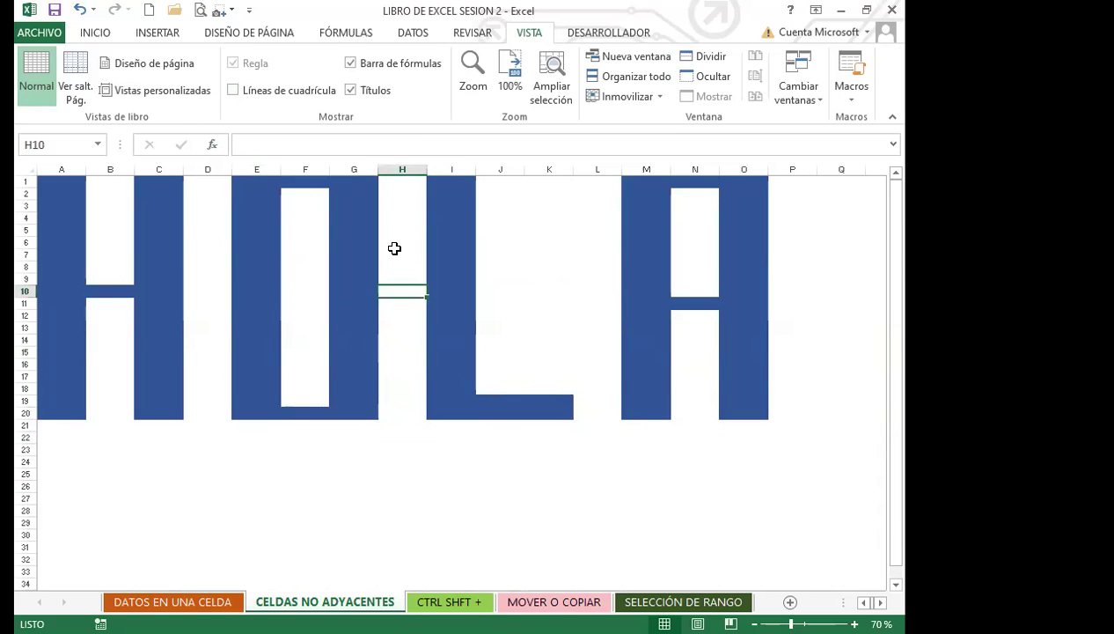
pyautogui.click(433, 471)
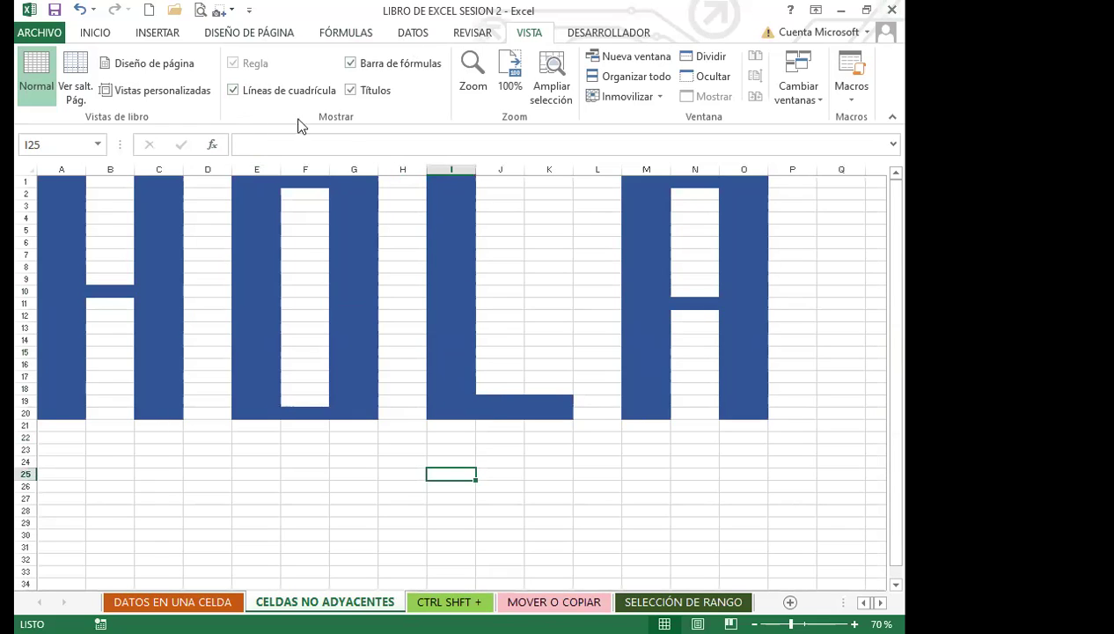
# Hide the sheet's gridlines again, and toggle the formula bar off and back on
pyautogui.click(233, 91)
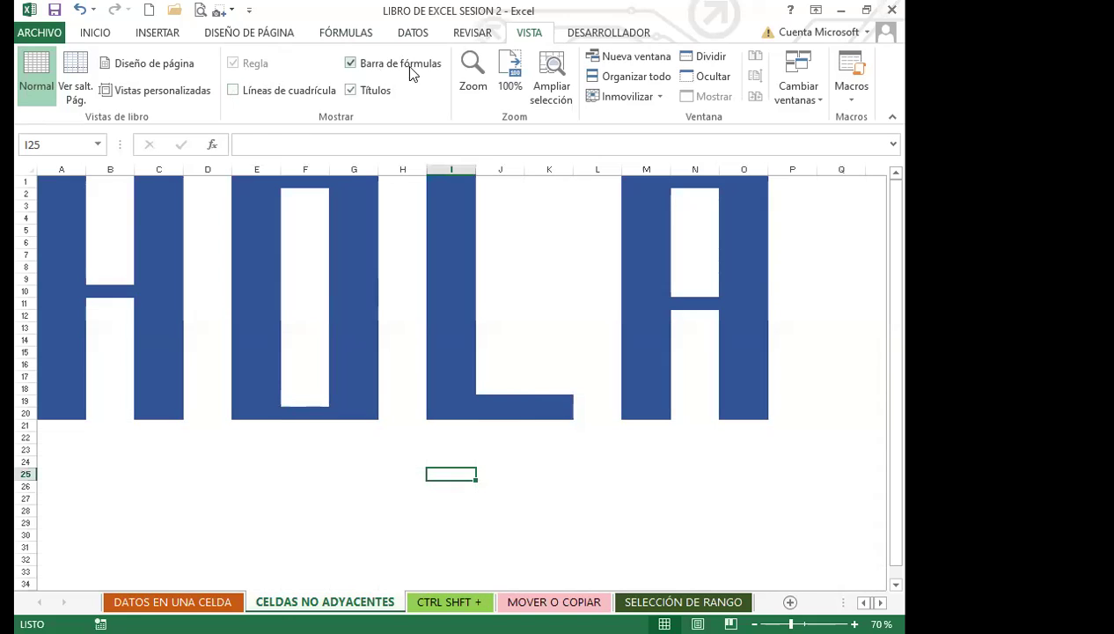
pyautogui.click(350, 63)
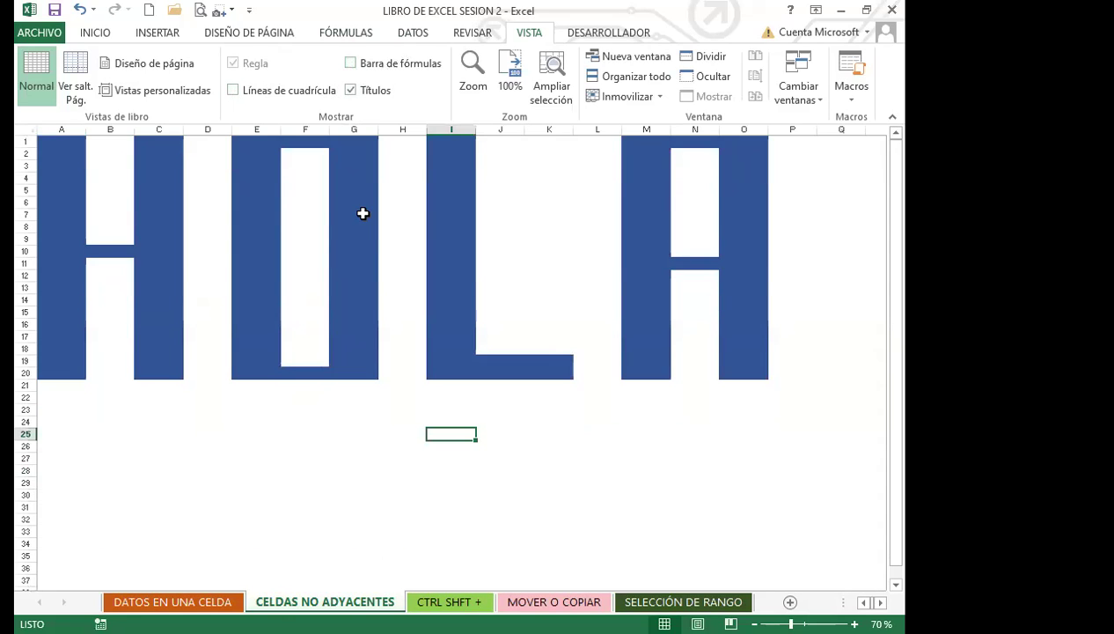
pyautogui.click(351, 63)
pyautogui.click(351, 64)
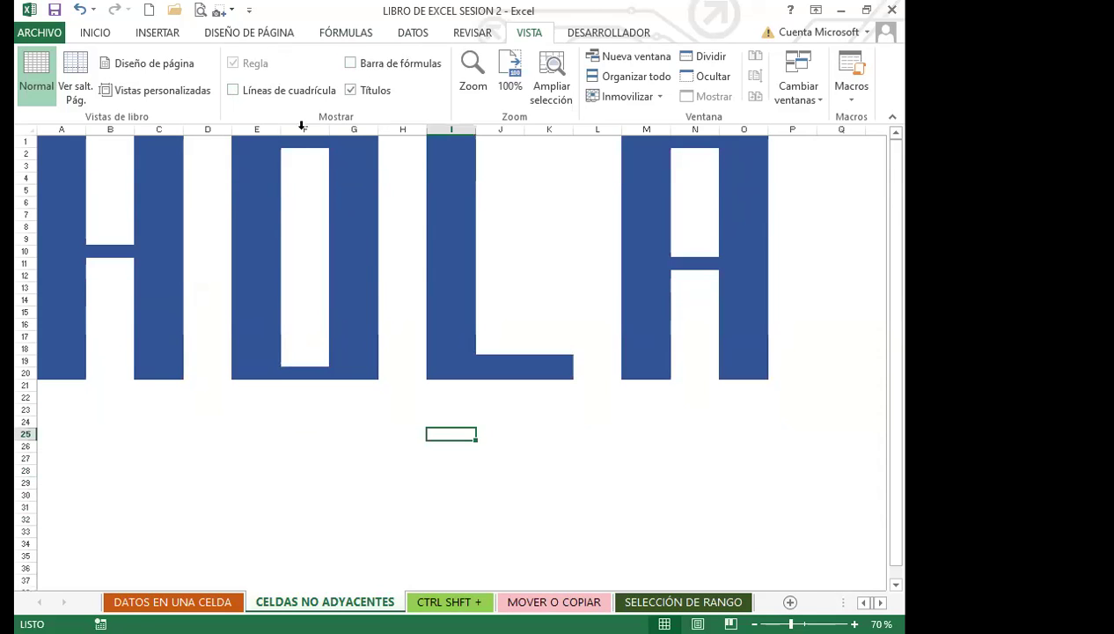
pyautogui.click(350, 64)
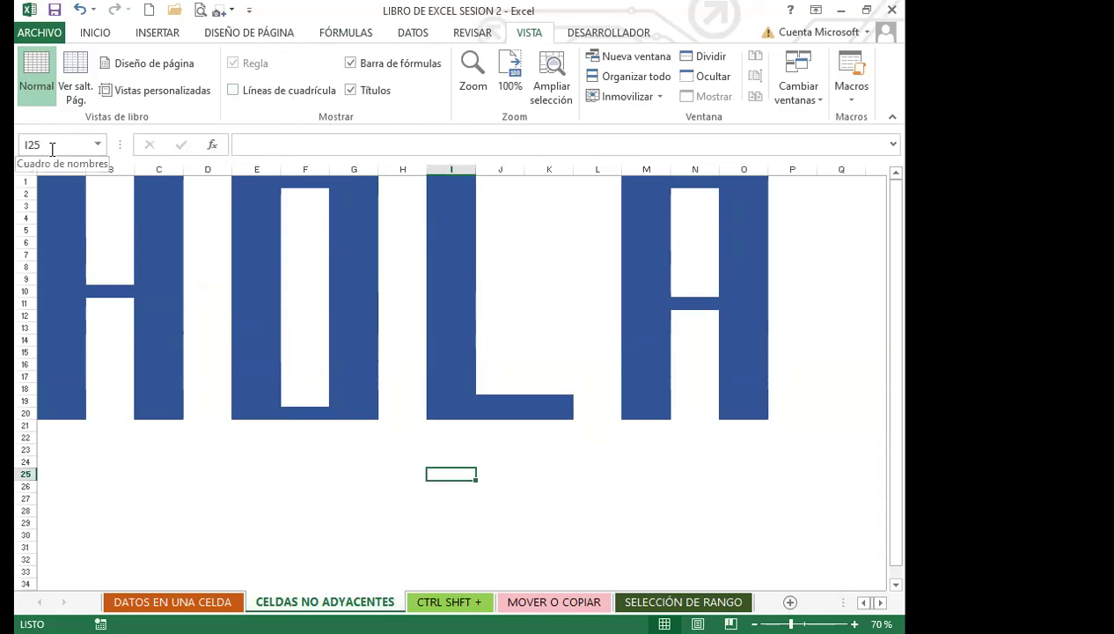
# Expand the formula bar while editing cell I25, collapse it again, and leave the cell empty
pyautogui.click(268, 144)
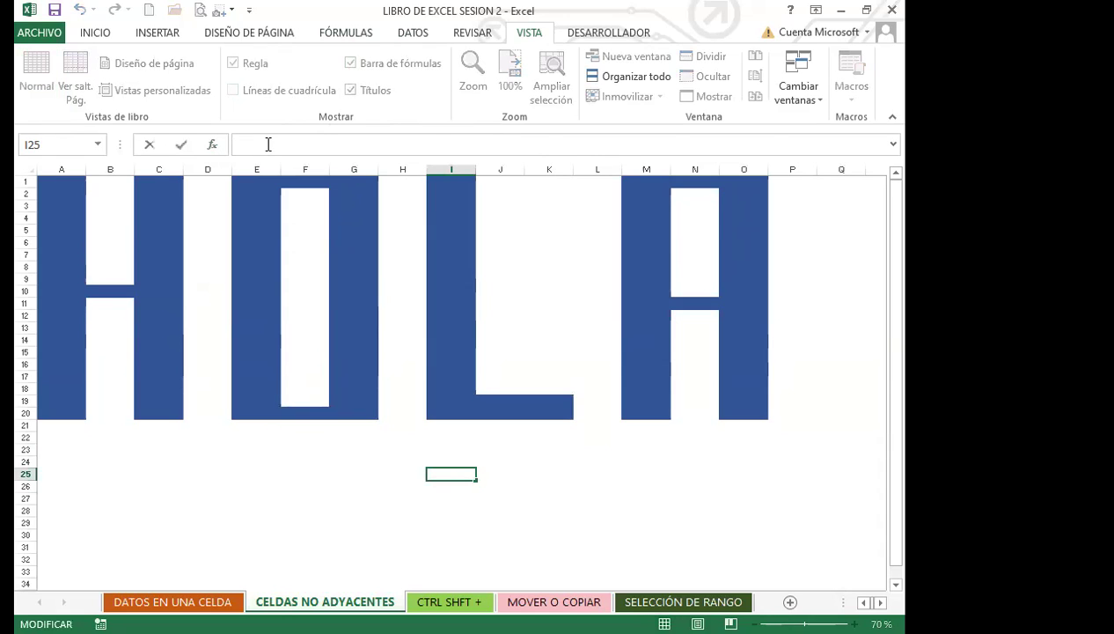
pyautogui.click(894, 146)
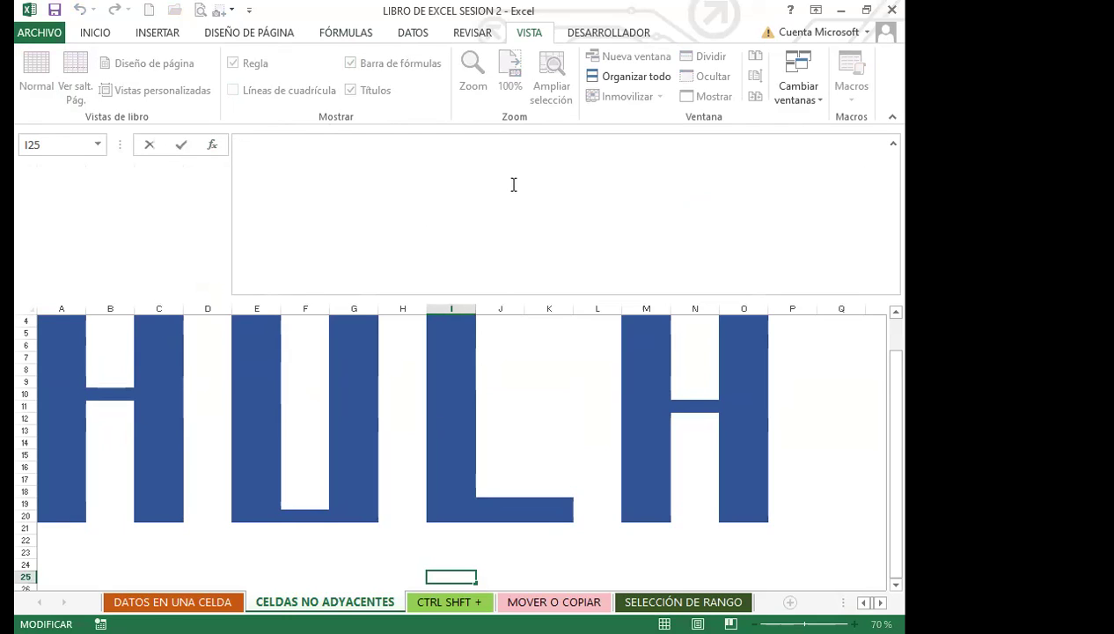
pyautogui.click(893, 143)
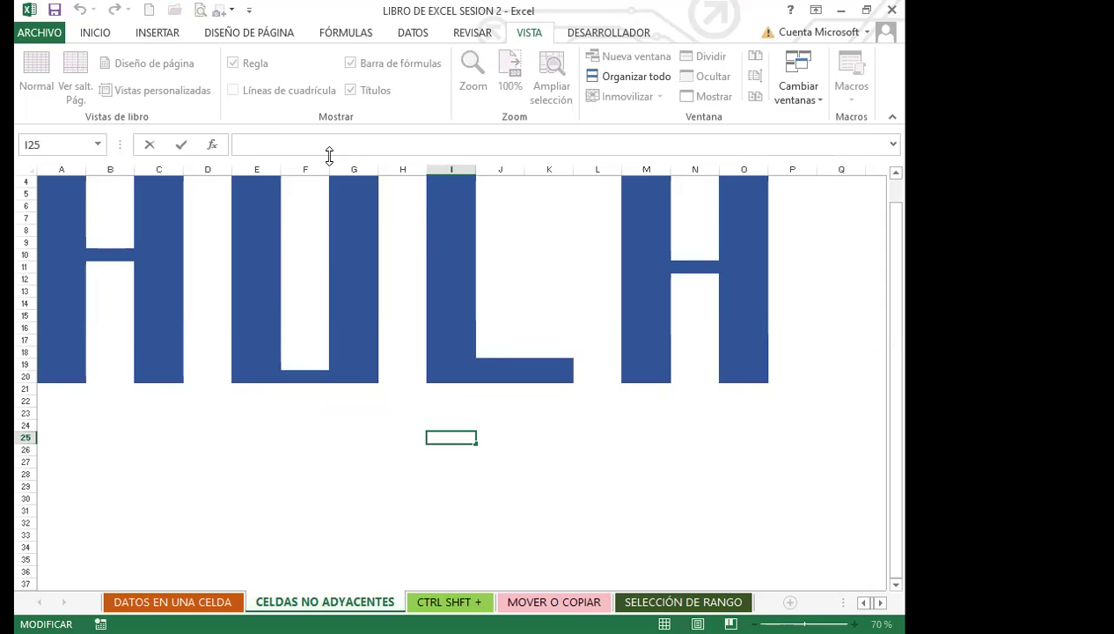
pyautogui.moveTo(329, 156); pyautogui.dragTo(392, 140)
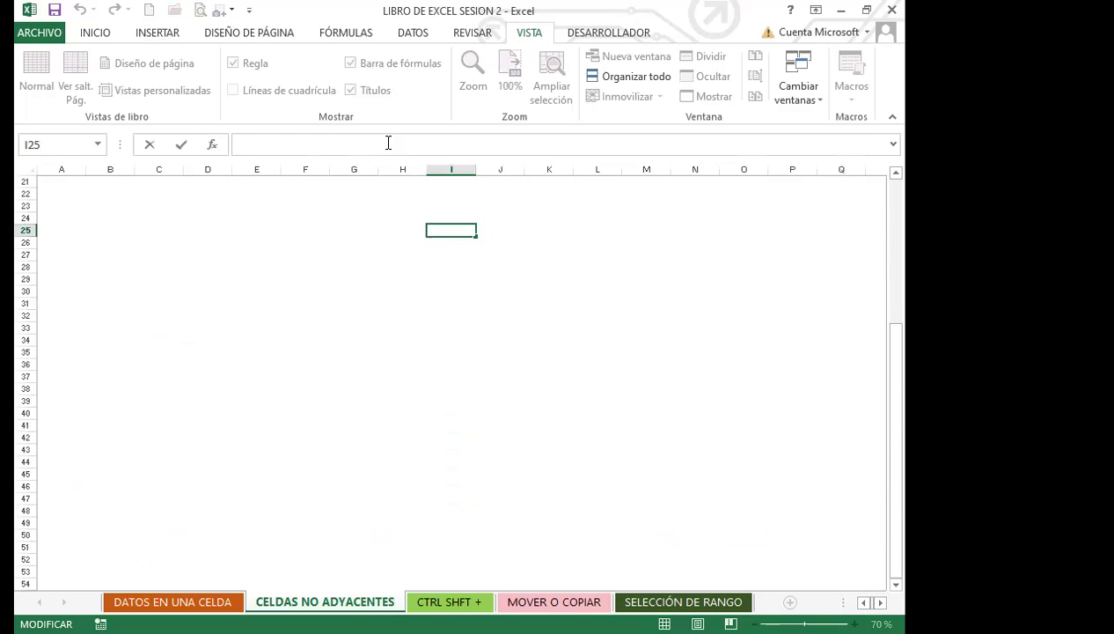
pyautogui.click(624, 300)
pyautogui.moveTo(894, 392); pyautogui.dragTo(894, 180)
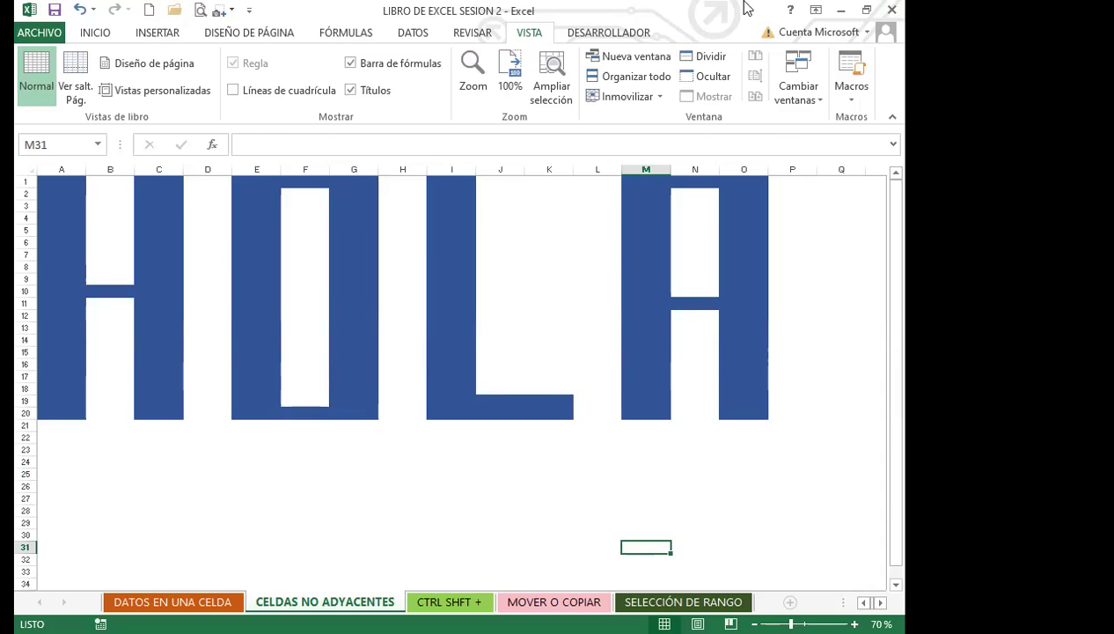
# Switch to the DATOS EN UNA CELDA sheet and select cell B2
pyautogui.click(83, 33)
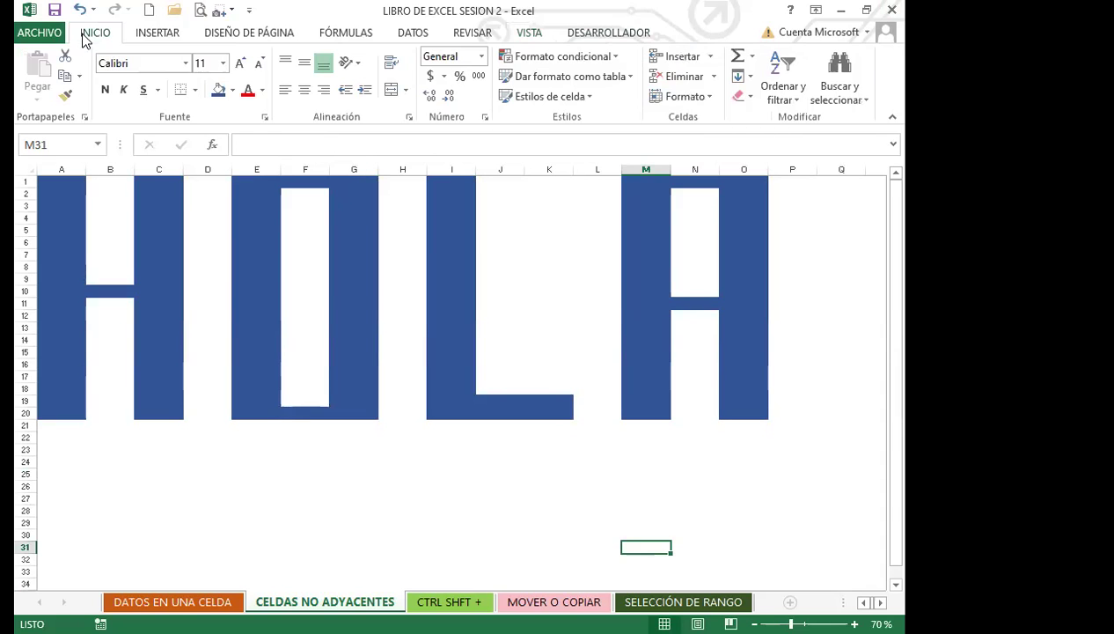
pyautogui.click(385, 477)
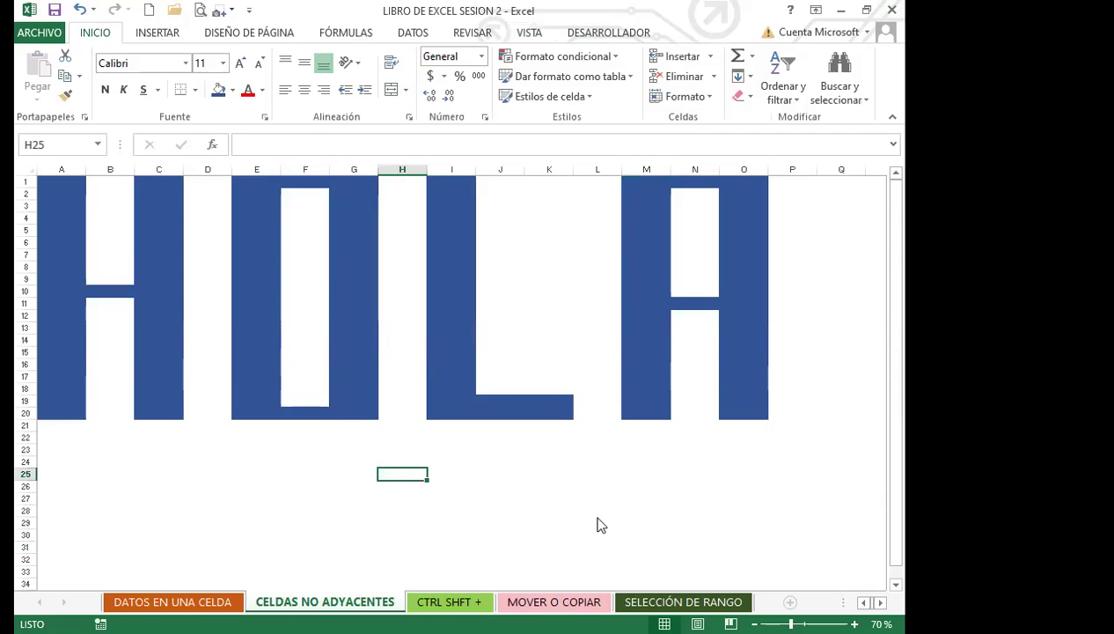
pyautogui.hotkey('ctrl', 'pageup')
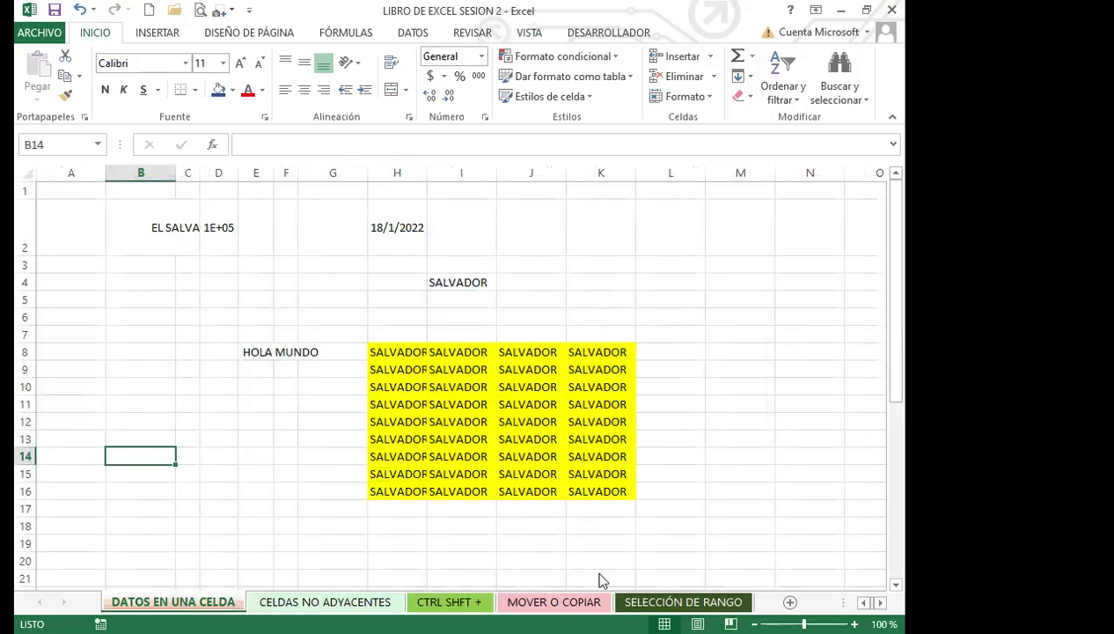
pyautogui.click(182, 296)
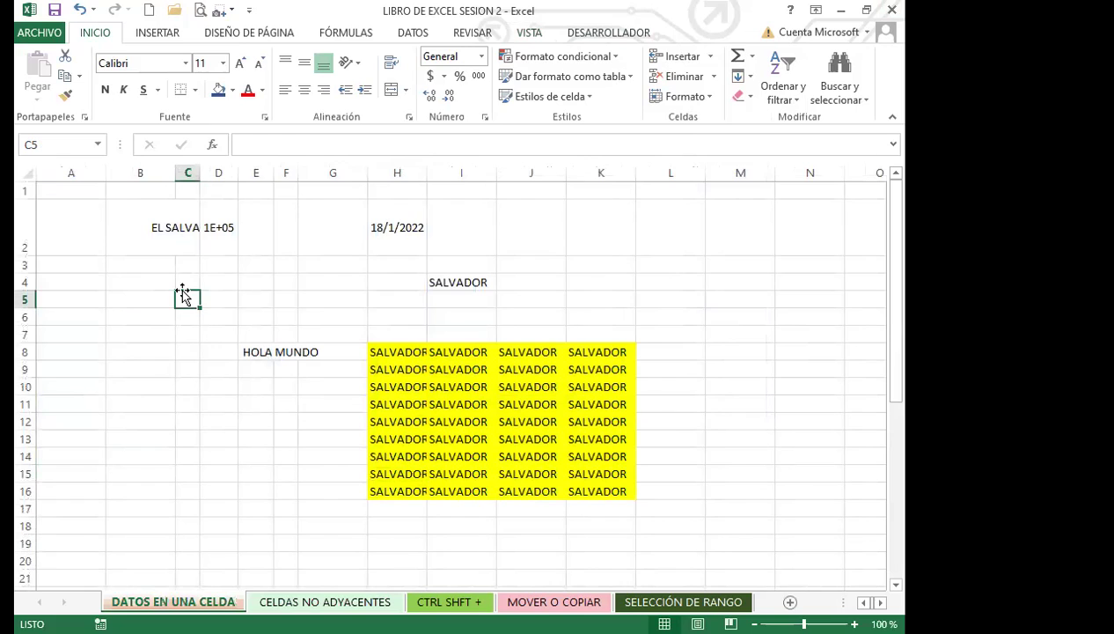
pyautogui.click(140, 227)
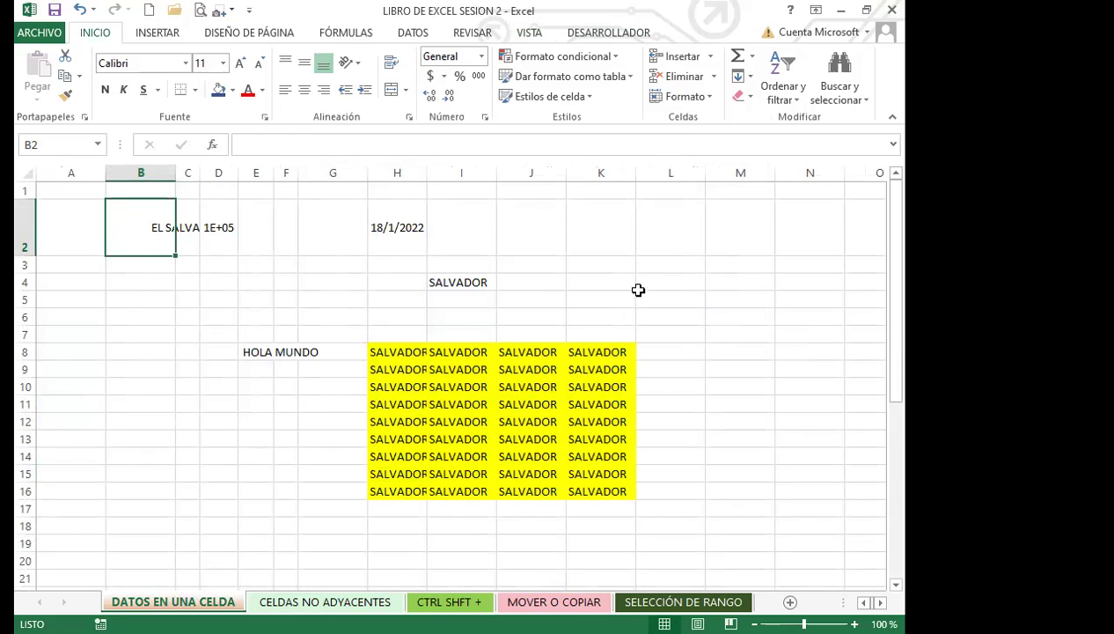
# Enter UNO in cell M4, reopen the cell for editing at the end of the text, and accept it
pyautogui.click(719, 280)
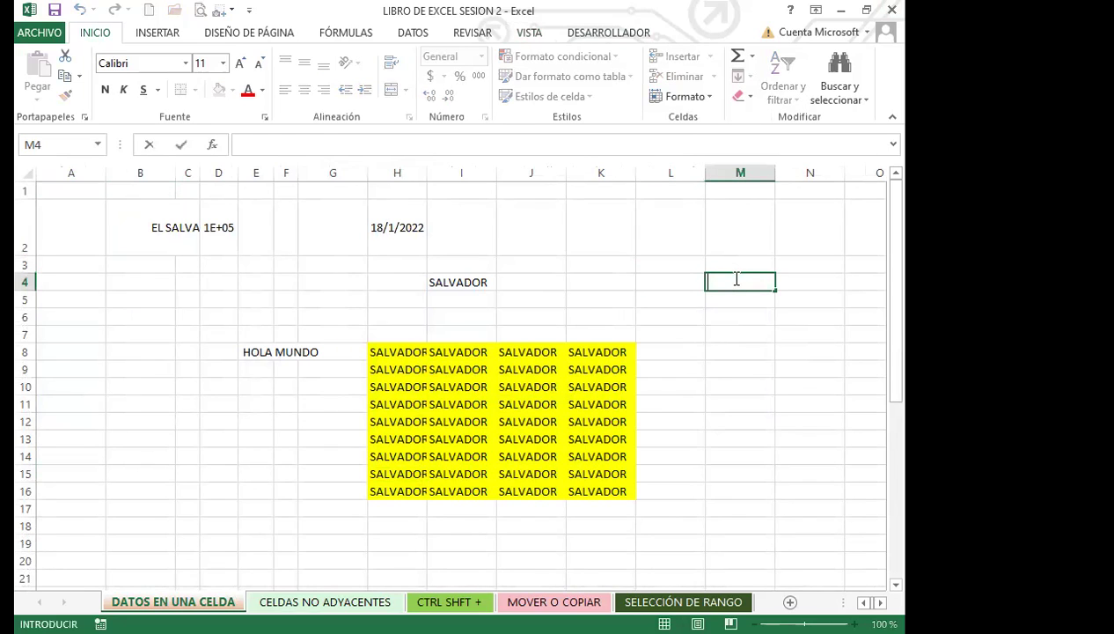
pyautogui.write('UNO')
pyautogui.press('Return')
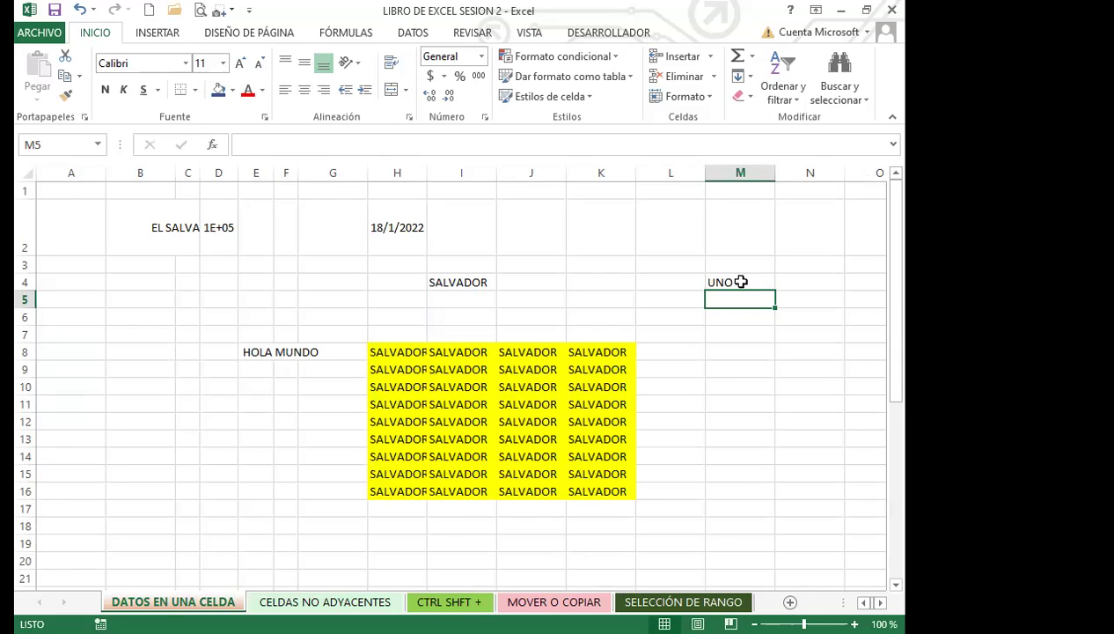
pyautogui.doubleClick(739, 281)
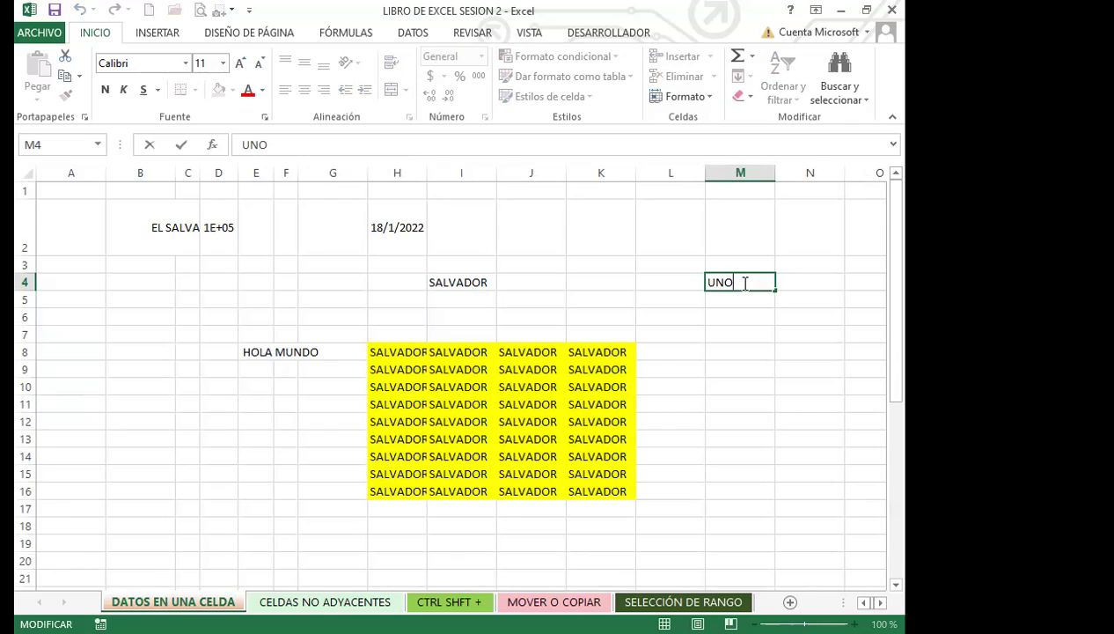
pyautogui.press('Return')
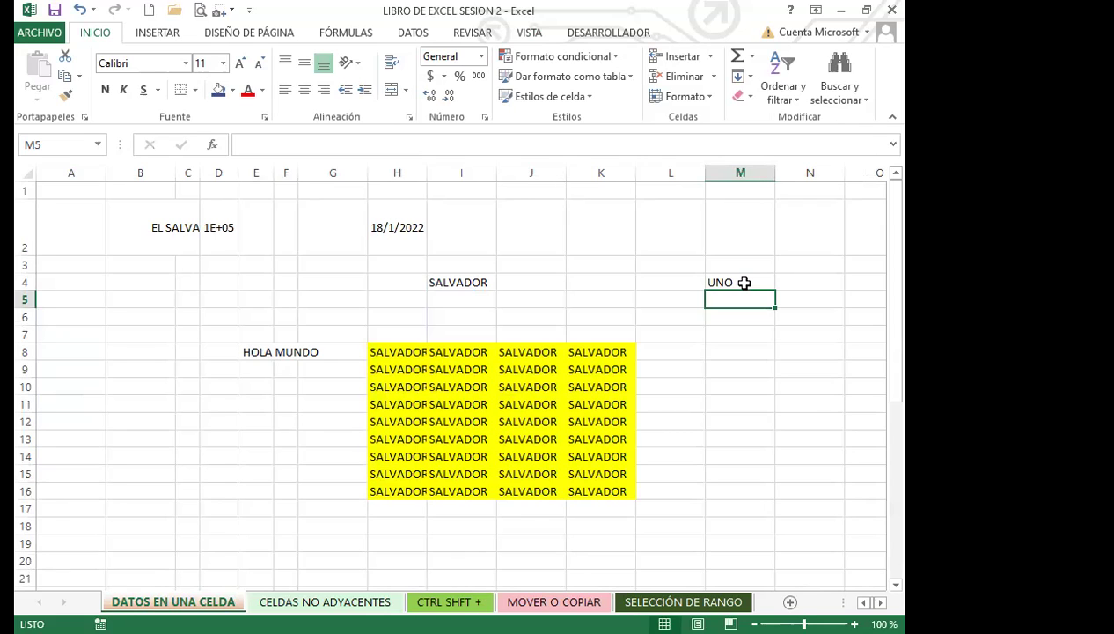
# Add DOS, TRES and CUATRO below UNO inside cell M4, each on its own line, and accept the entry
pyautogui.doubleClick(745, 283)
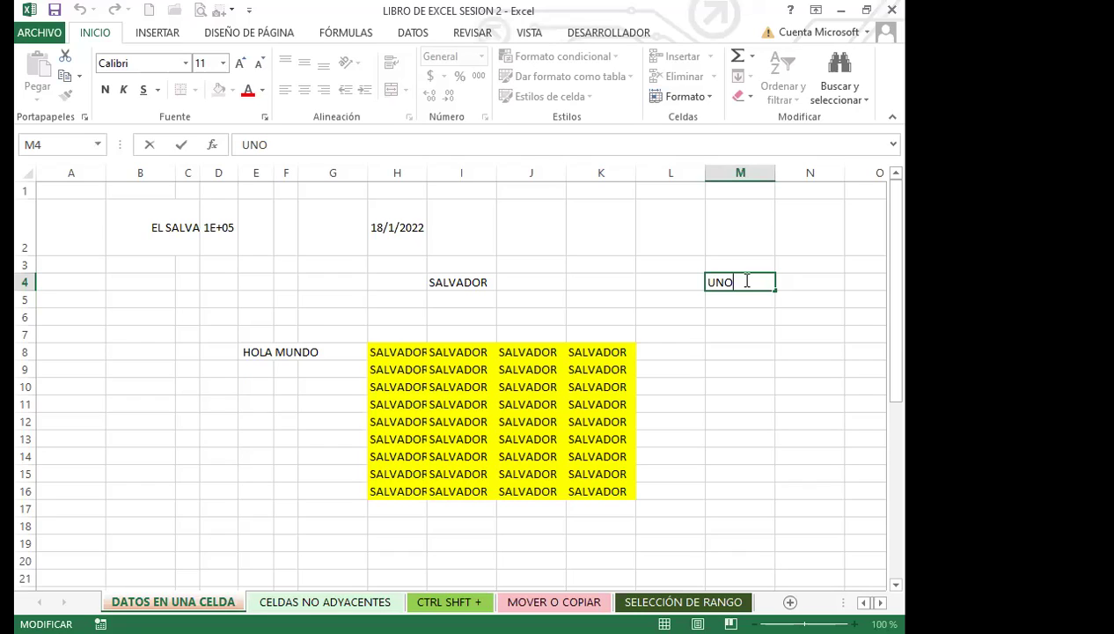
pyautogui.hotkey('alt', 'Return')
pyautogui.write('DOS')
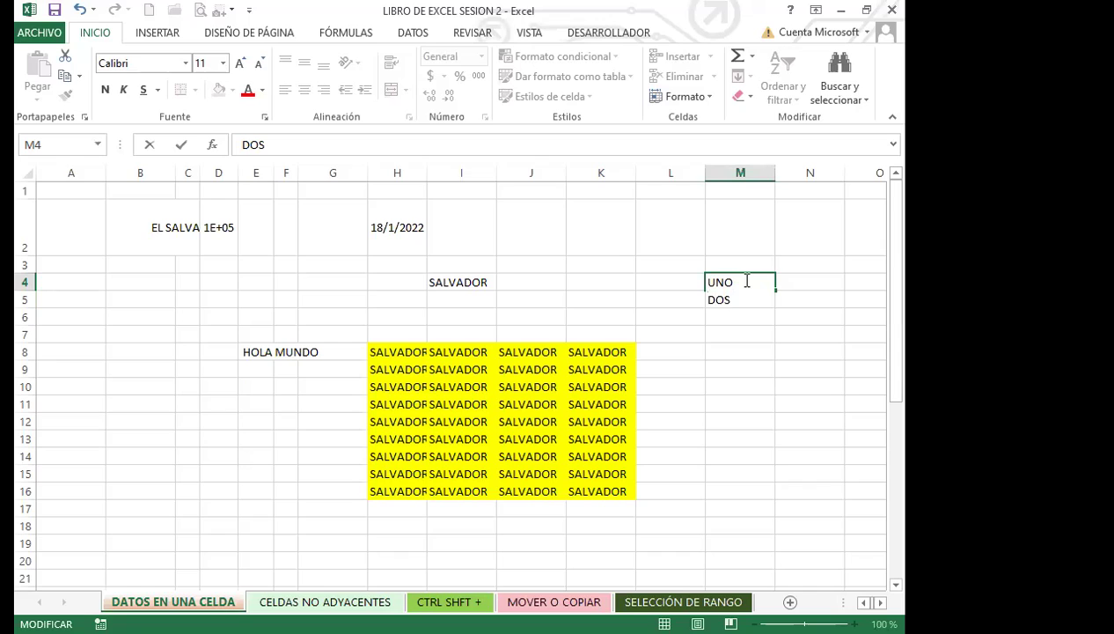
pyautogui.hotkey('alt', 'Return')
pyautogui.write('TRES')
pyautogui.hotkey('alt', 'Return')
pyautogui.write('CUATRO')
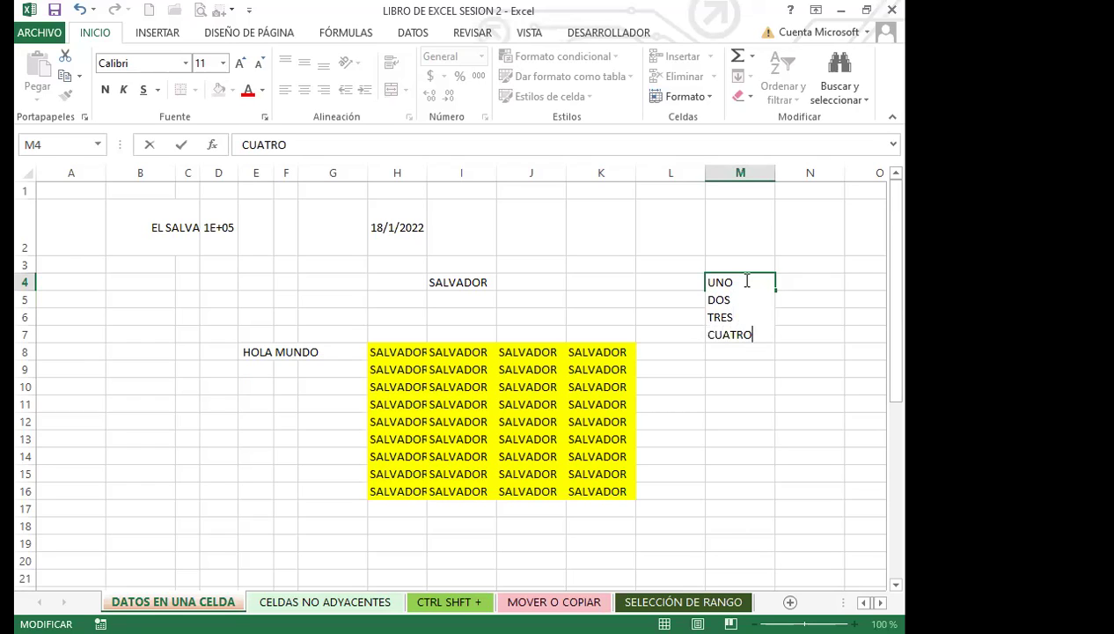
pyautogui.press('Return')
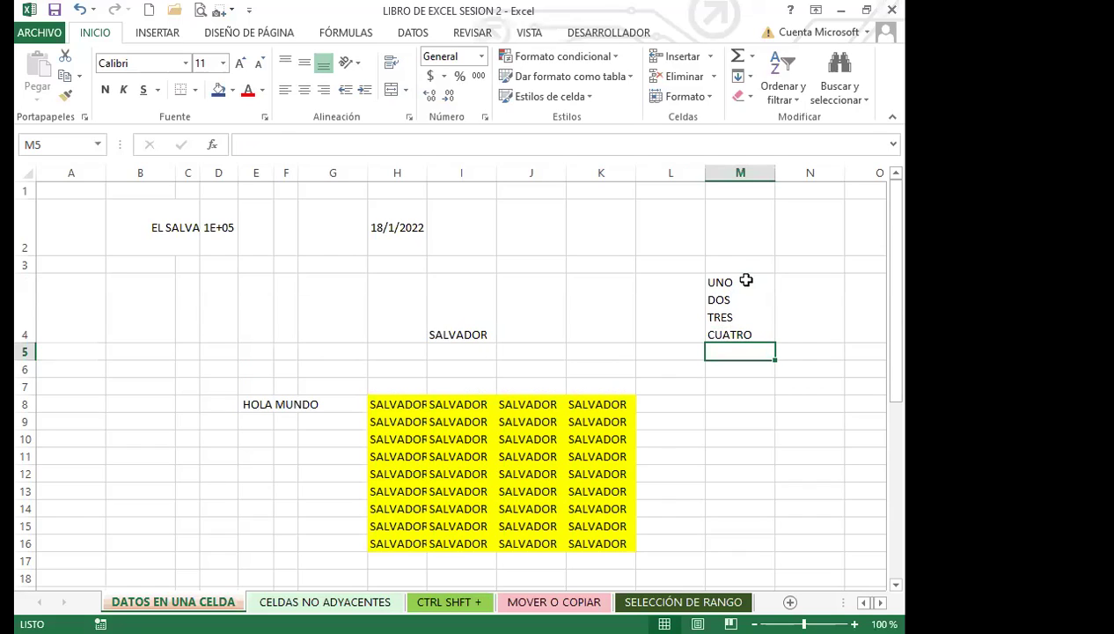
# Expand the formula bar to review all the lines of cell M4, and collapse it again
pyautogui.click(745, 279)
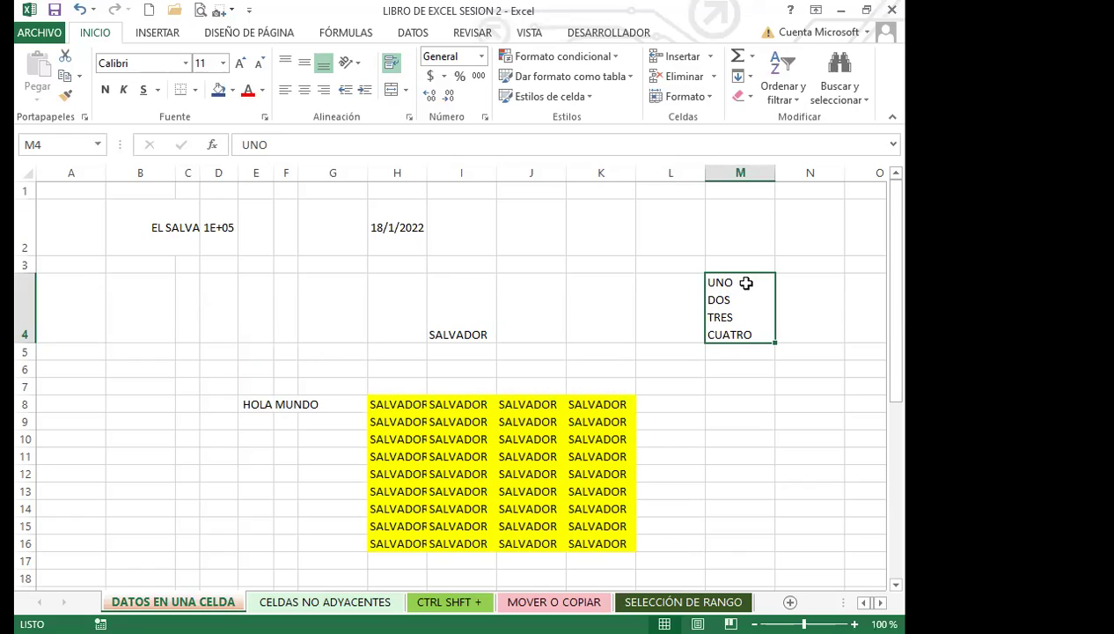
pyautogui.click(893, 146)
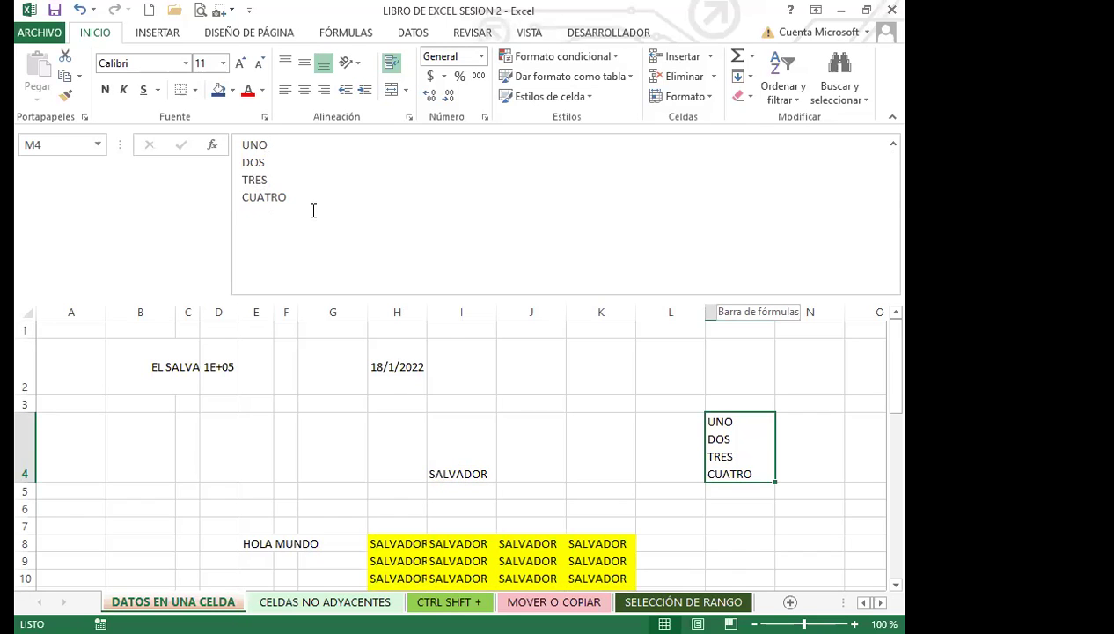
pyautogui.click(280, 144)
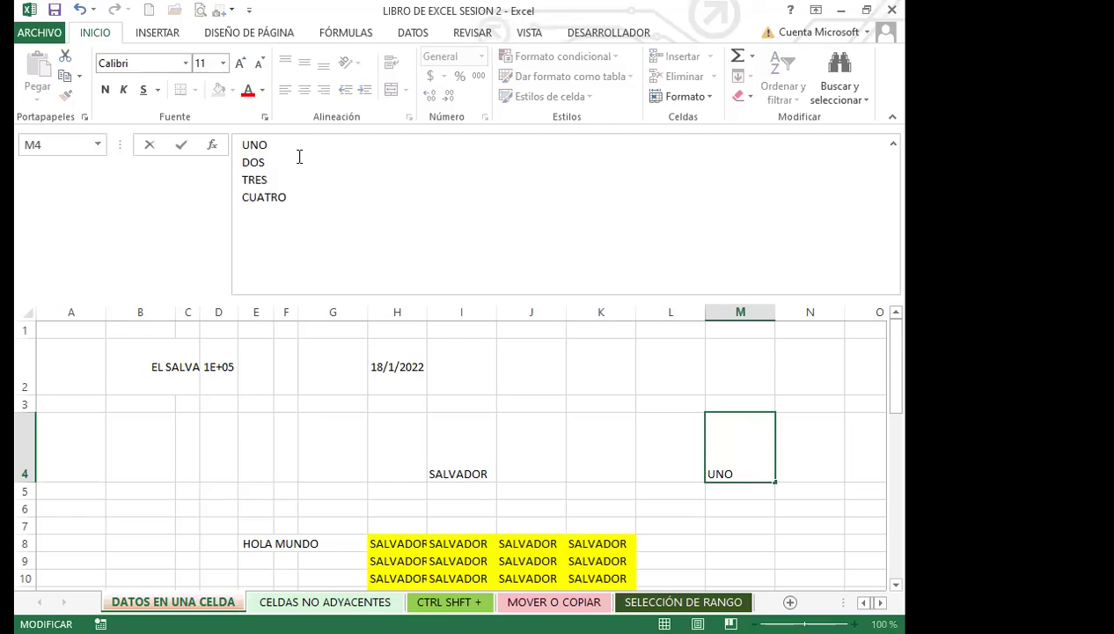
pyautogui.press('BackSpace')
pyautogui.press('BackSpace')
pyautogui.press('BackSpace')
pyautogui.press('BackSpace')
pyautogui.press('BackSpace')
pyautogui.press('BackSpace')
pyautogui.press('BackSpace')
pyautogui.press('BackSpace')
pyautogui.click(893, 144)
# Start an entry in cell G4 with the word PRIMERO and leave the cell open for editing
pyautogui.click(350, 290)
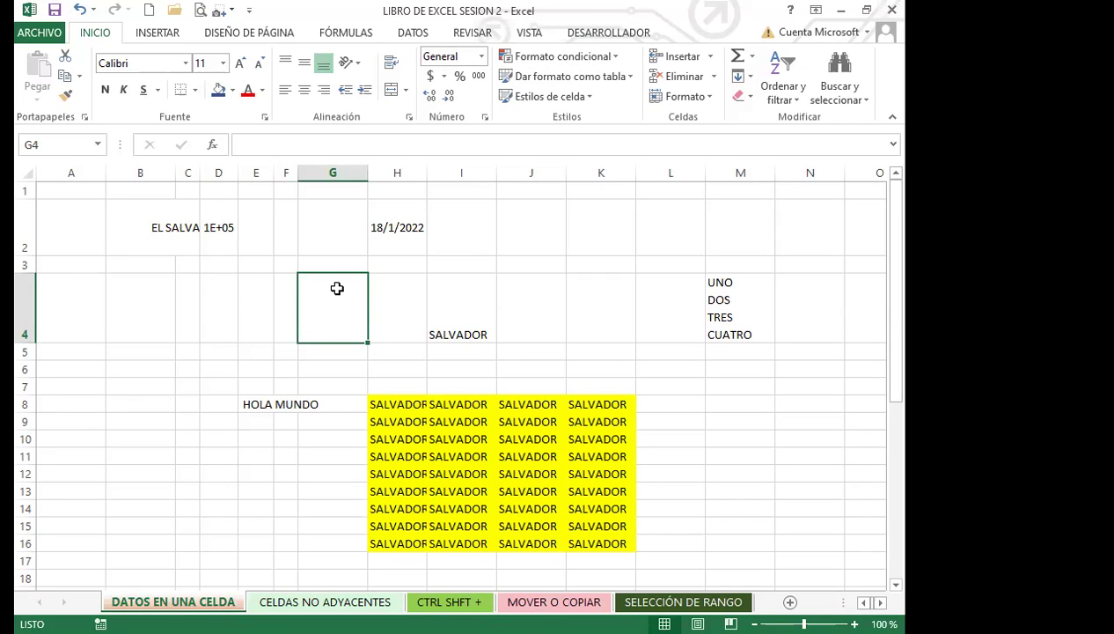
pyautogui.write('PRIMERO')
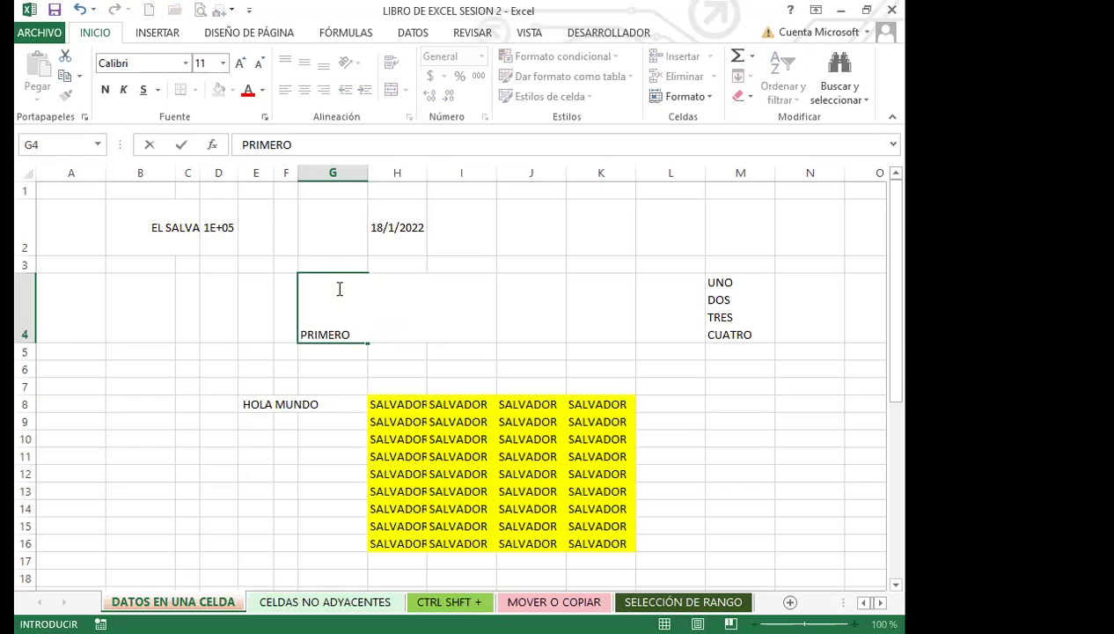
pyautogui.press('BackSpace')
pyautogui.press('BackSpace')
pyautogui.press('BackSpace')
pyautogui.press('BackSpace')
pyautogui.press('BackSpace')
pyautogui.press('BackSpace')
pyautogui.press('BackSpace')
pyautogui.press('BackSpace')
pyautogui.press('BackSpace')
pyautogui.press('BackSpace')
pyautogui.press('BackSpace')
pyautogui.press('BackSpace')
pyautogui.press('BackSpace')
pyautogui.press('BackSpace')
pyautogui.press('BackSpace')
pyautogui.press('BackSpace')
pyautogui.press('BackSpace')
pyautogui.press('BackSpace')
pyautogui.press('BackSpace')
pyautogui.press('BackSpace')
pyautogui.press('BackSpace')
pyautogui.press('BackSpace')
pyautogui.press('BackSpace')
pyautogui.press('BackSpace')
pyautogui.press('BackSpace')
pyautogui.press('alt')
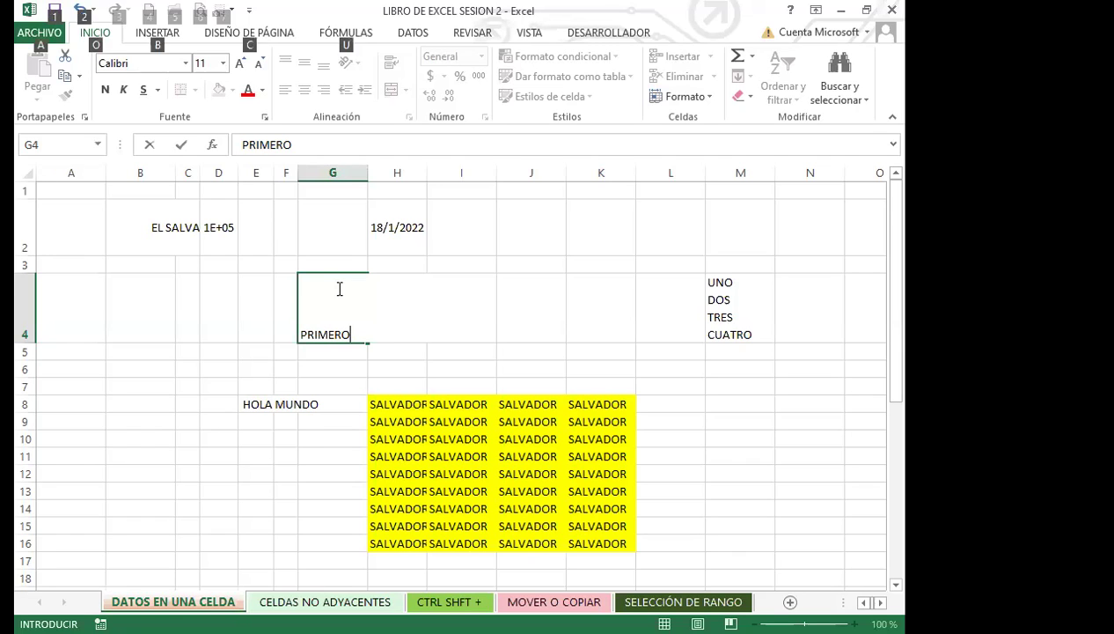
# Add SEGUNDO and TERCERO on separate lines below PRIMERO in cell G4, accept the entry, and reselect the cell
pyautogui.hotkey('alt', 'Return')
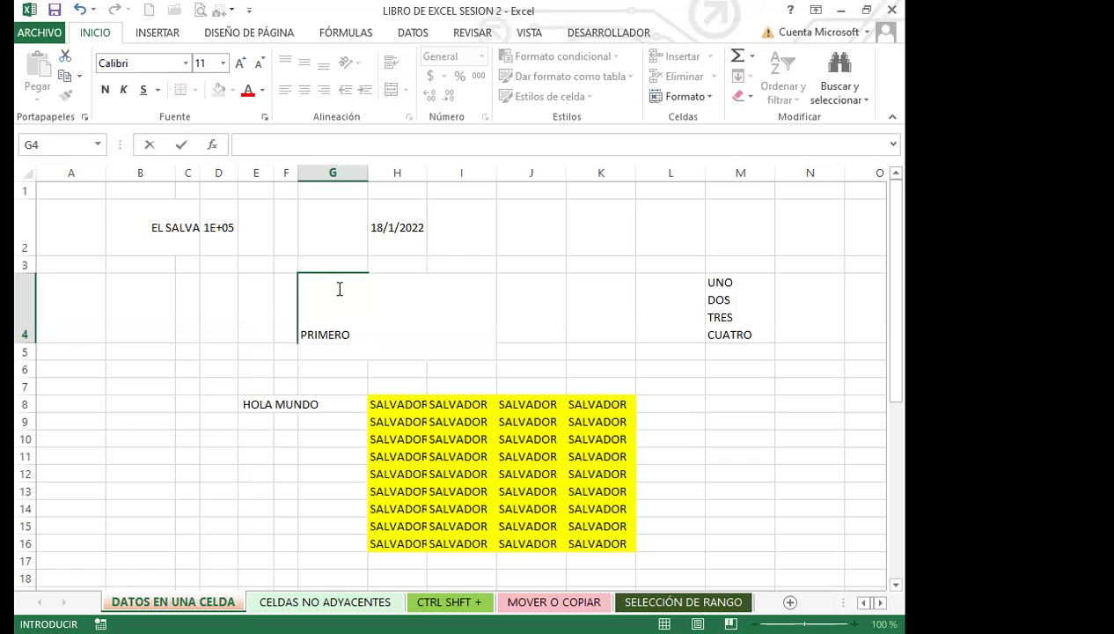
pyautogui.write('SEGUNDO')
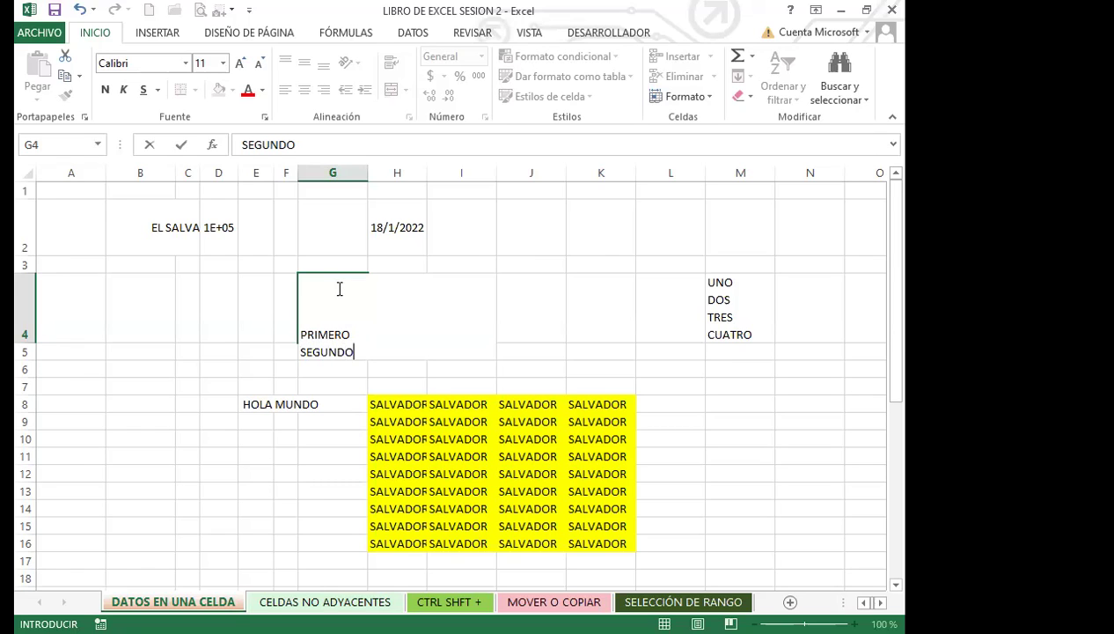
pyautogui.hotkey('alt', 'Return')
pyautogui.write('TERCERO')
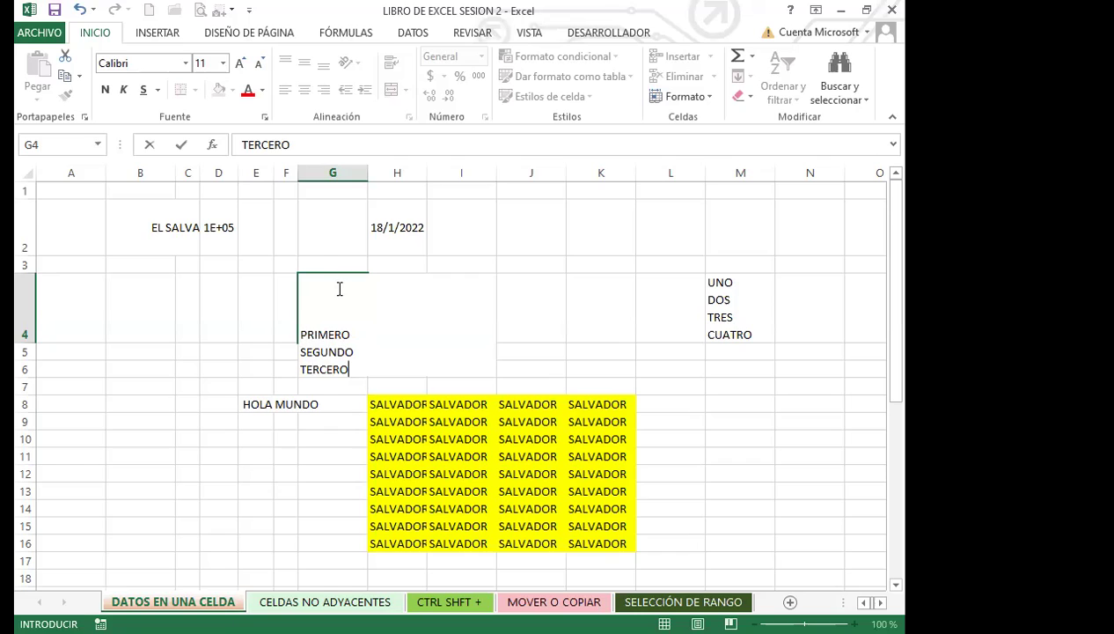
pyautogui.press('Return')
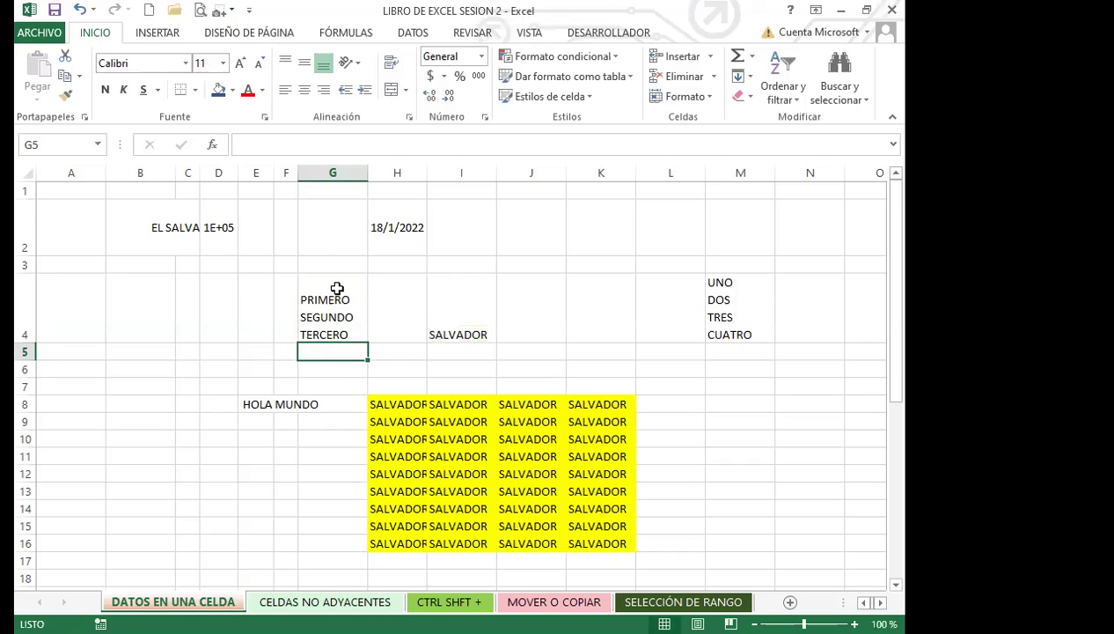
pyautogui.click(347, 307)
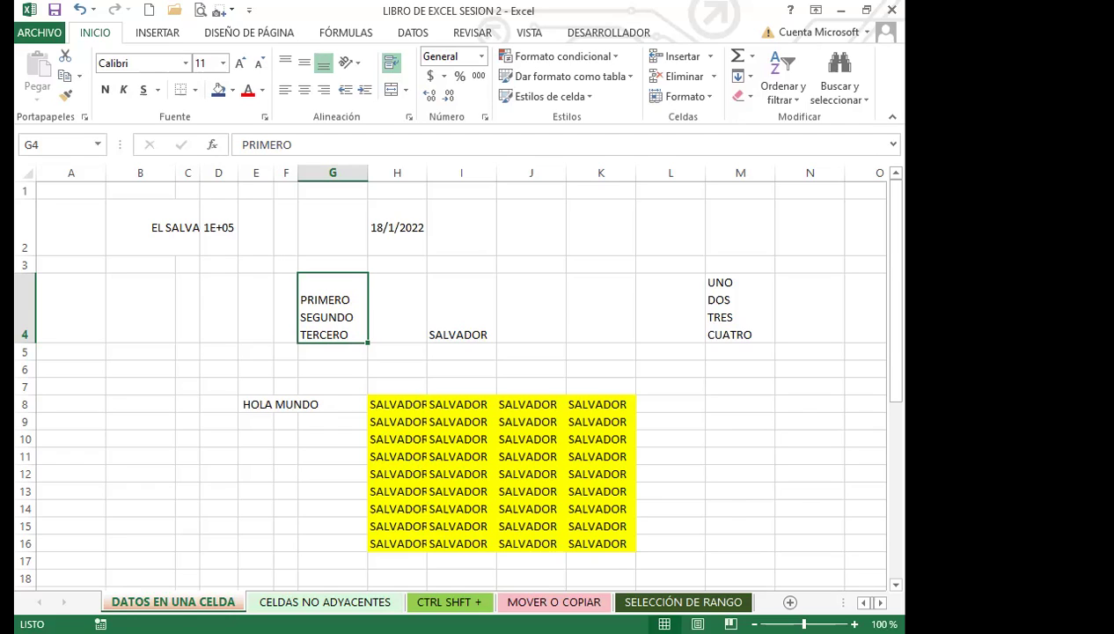
# Paste the paragraph describing an Excel workbook from the other window into cell H26
pyautogui.hotkey('alt', 'Tab')
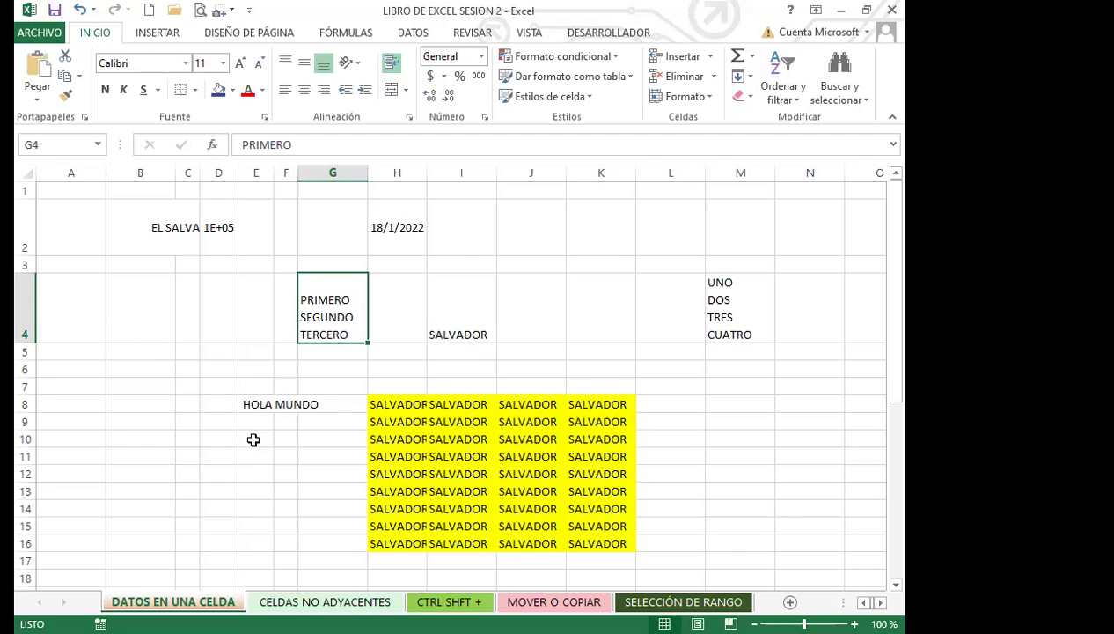
pyautogui.scroll(-6, 264, 445)
pyautogui.click(378, 317)
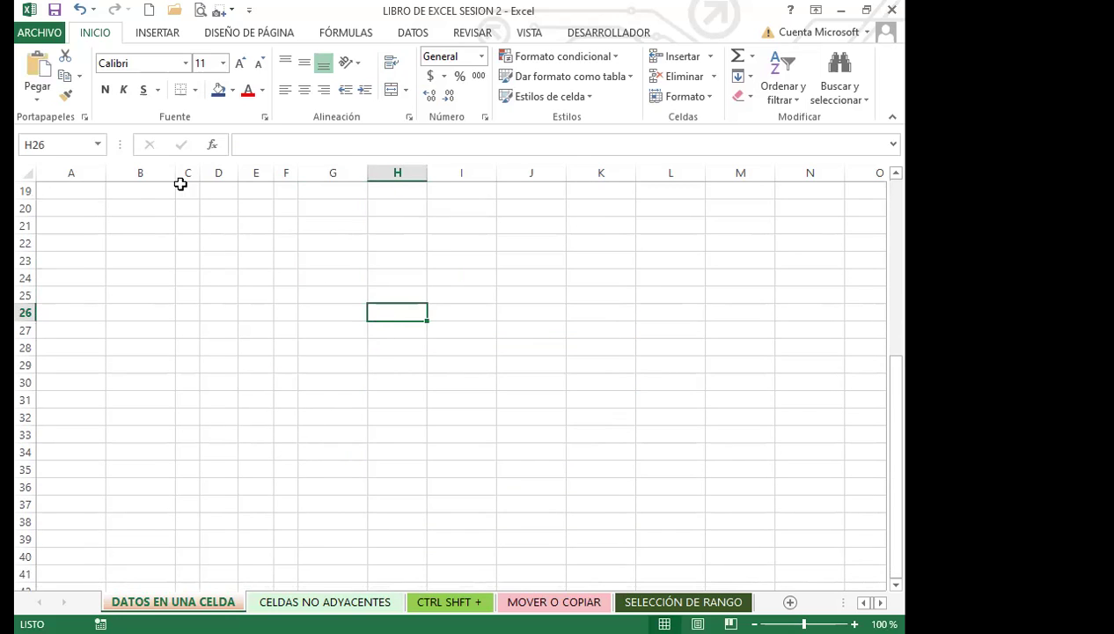
pyautogui.click(37, 67)
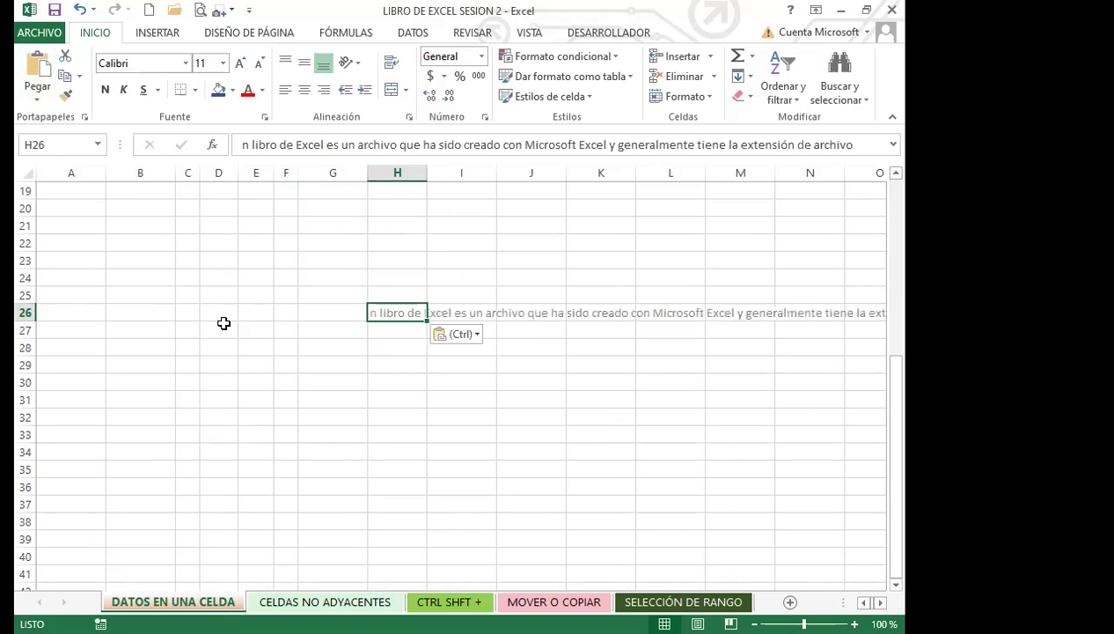
pyautogui.click(397, 382)
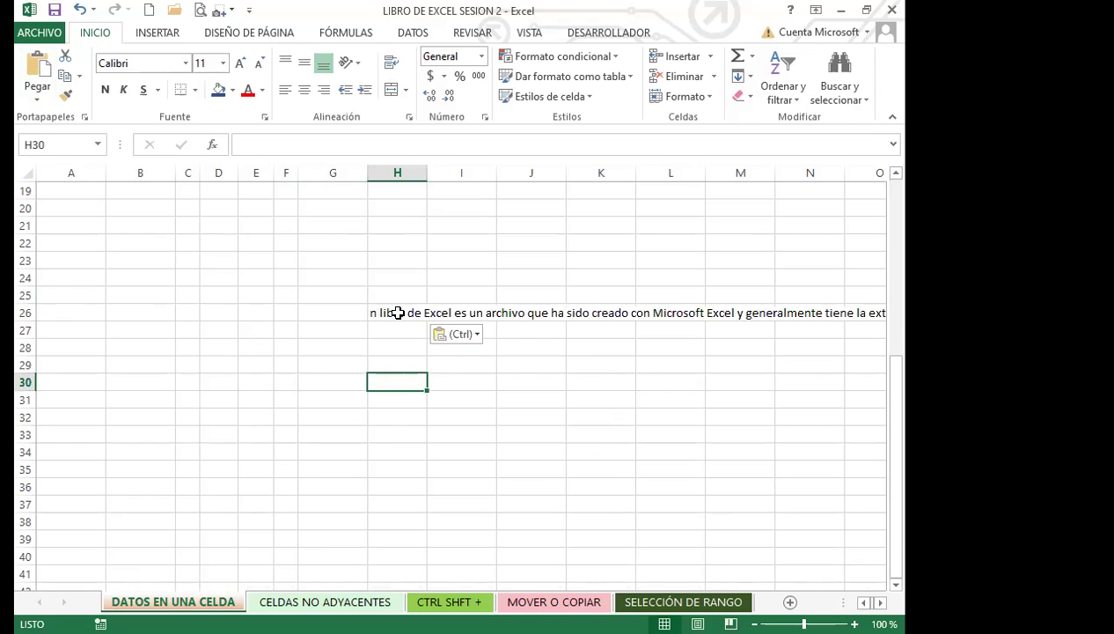
# Merge and center the range H26:K34 around the pasted paragraph and wrap its text
pyautogui.moveTo(398, 312); pyautogui.dragTo(555, 450)
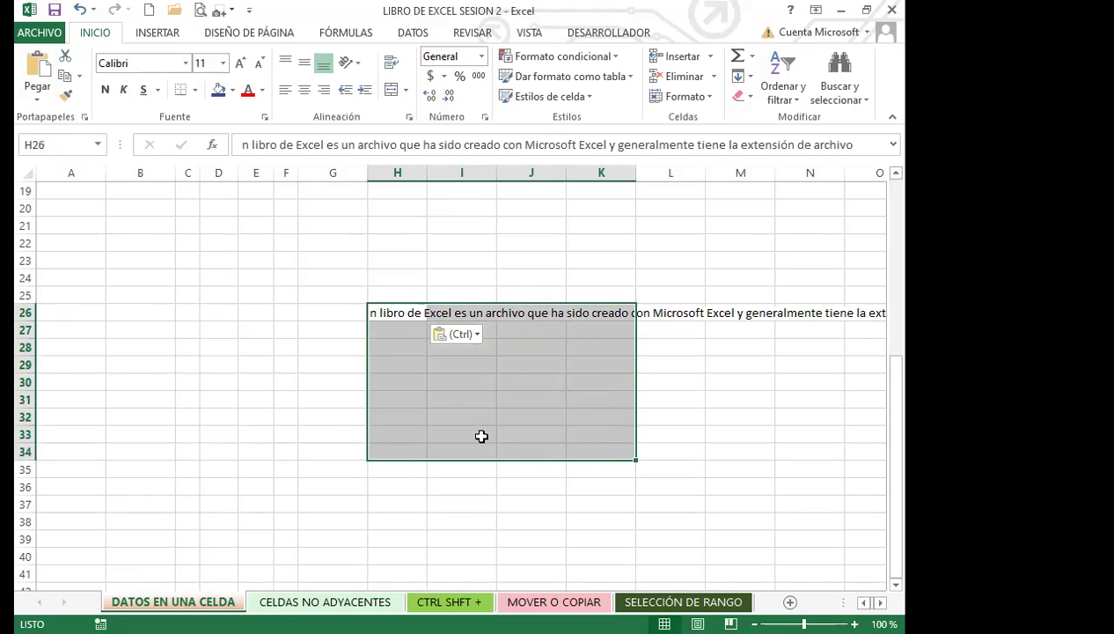
pyautogui.click(396, 90)
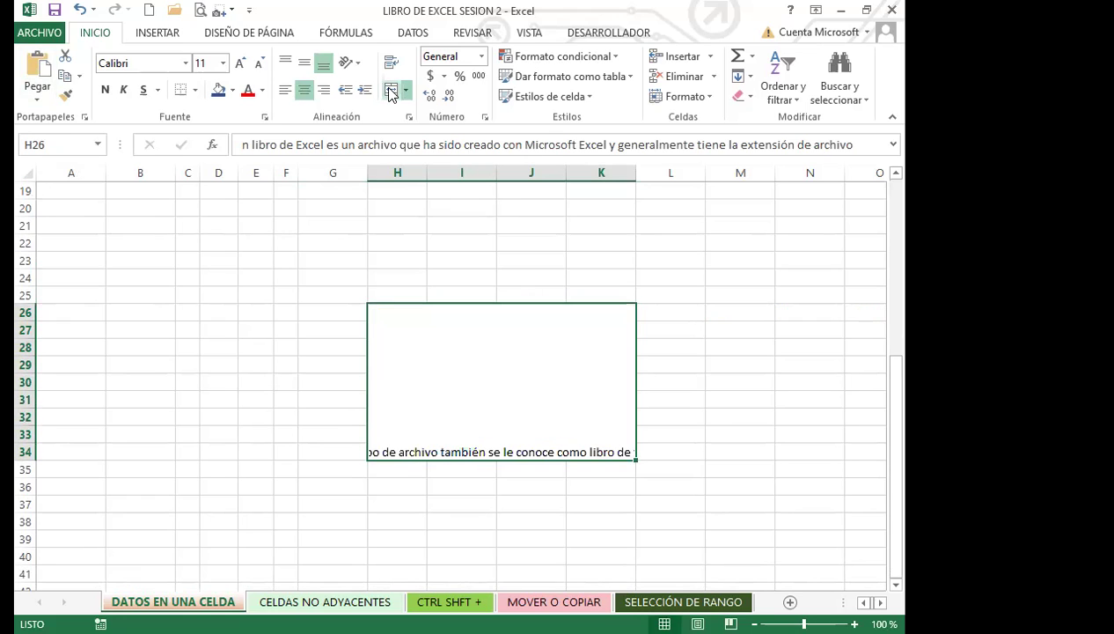
pyautogui.click(392, 62)
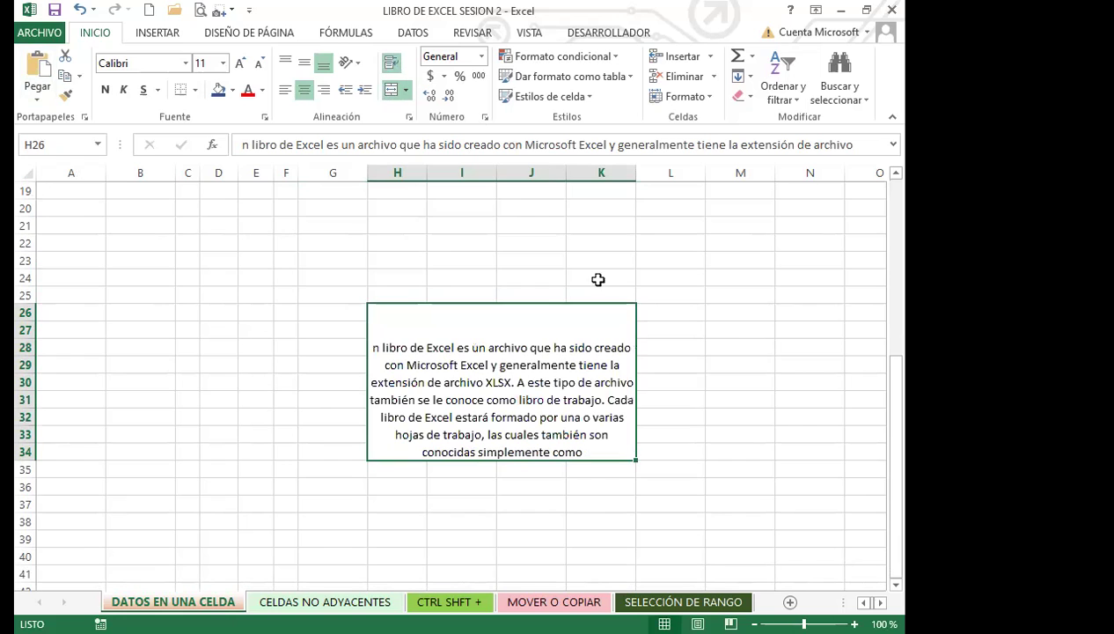
pyautogui.click(689, 414)
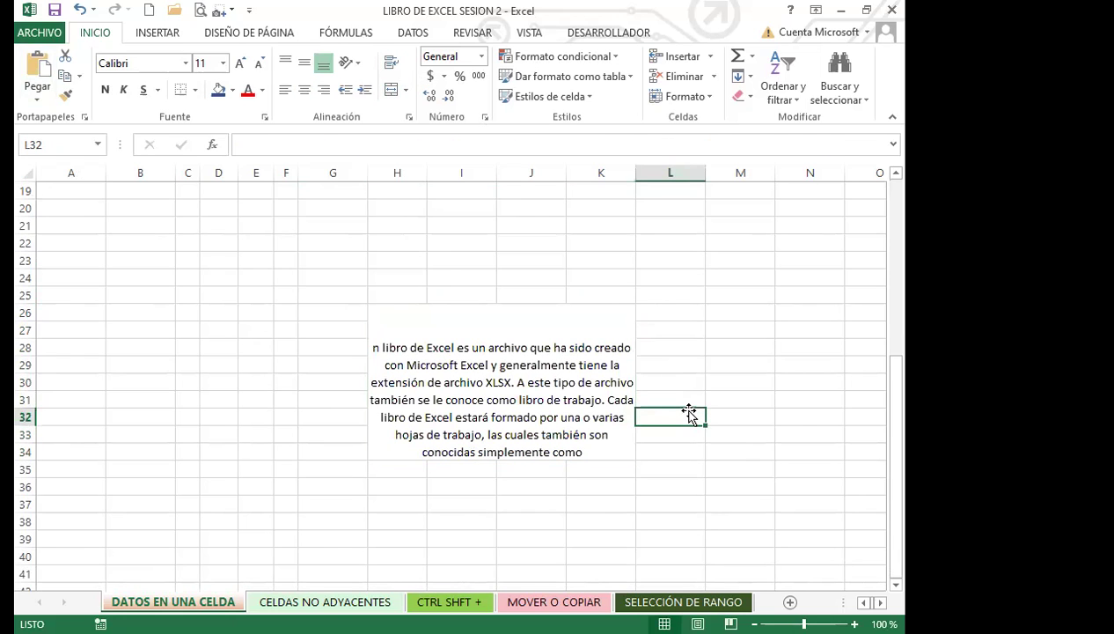
# Copy the part from "ibro de Excel" to "generalmente tiene la" of the merged cell's text and paste it into cell H22
pyautogui.click(505, 386)
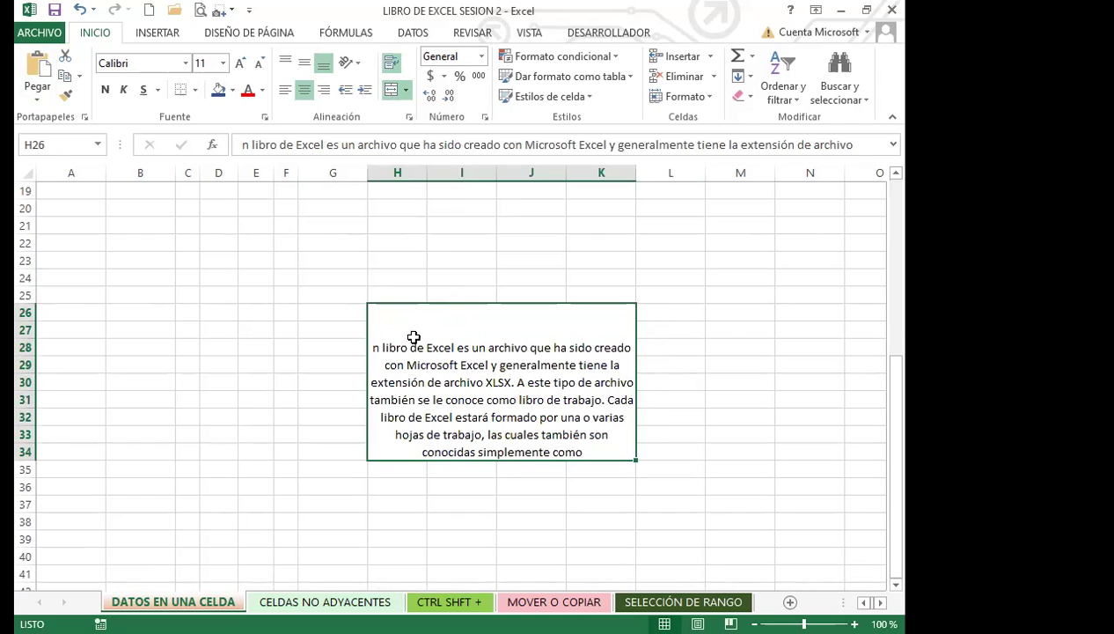
pyautogui.doubleClick(383, 348)
pyautogui.moveTo(383, 348); pyautogui.dragTo(623, 363)
pyautogui.hotkey('ctrl', 'c')
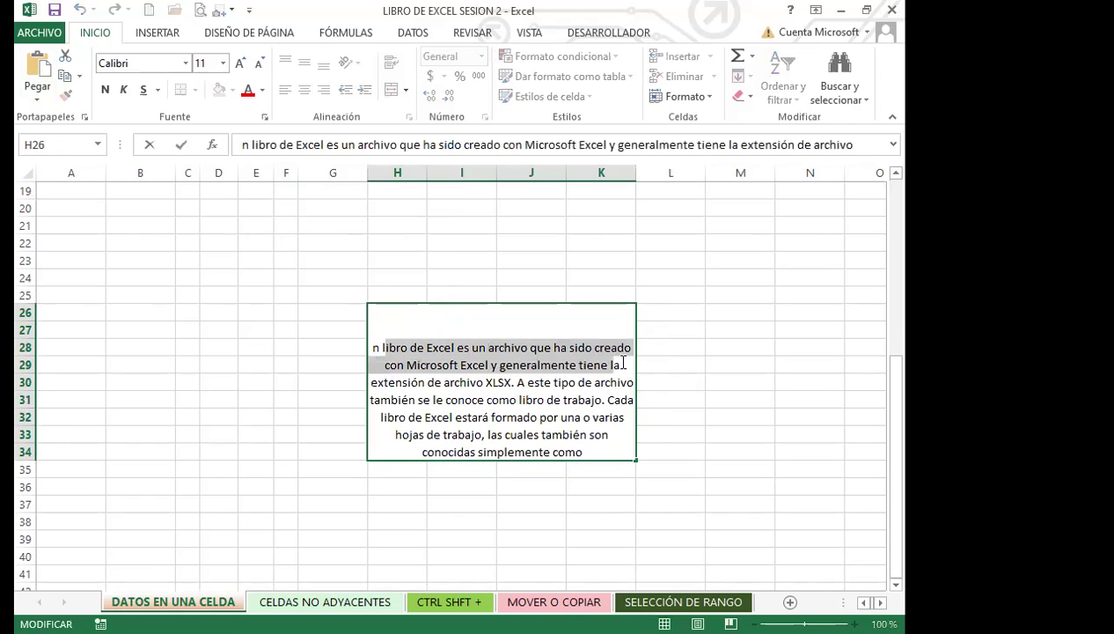
pyautogui.click(404, 245)
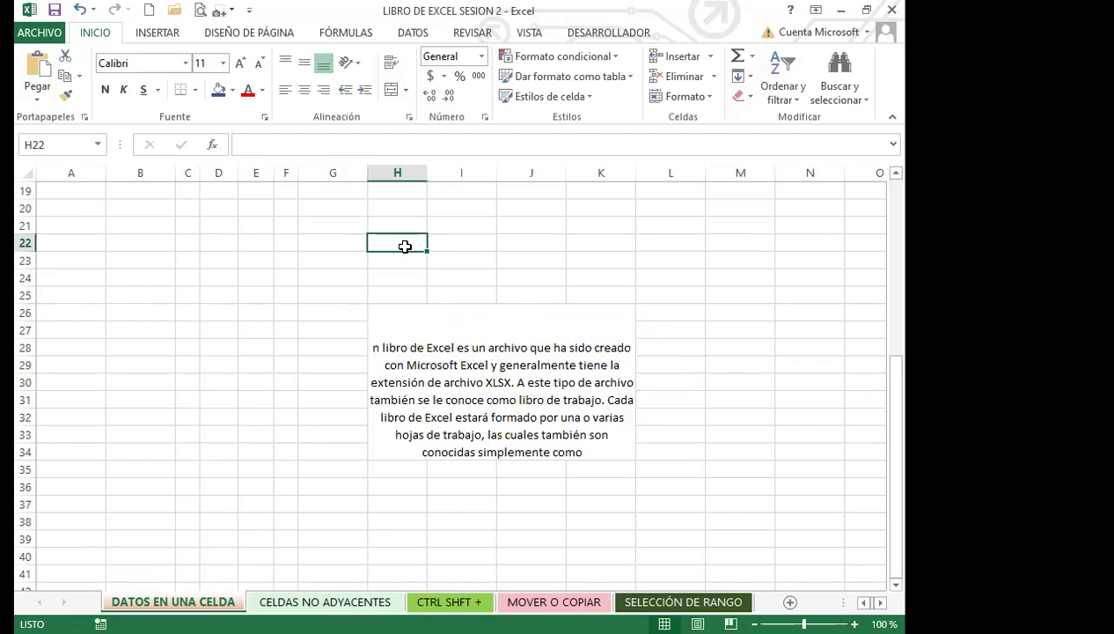
pyautogui.hotkey('ctrl', 'v')
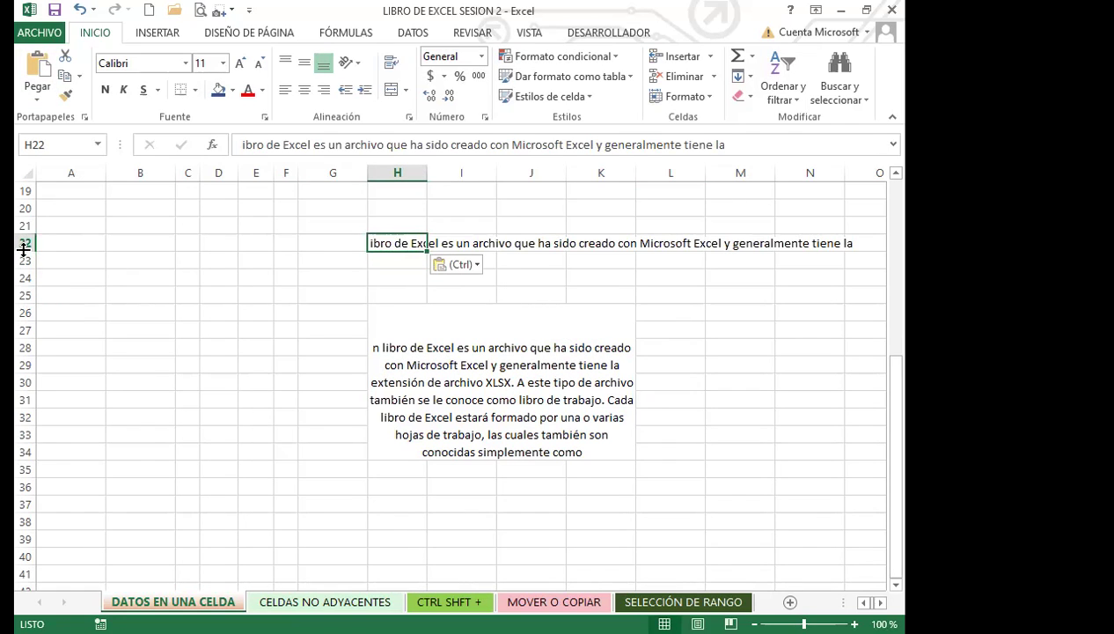
# Wrap the text in cell H22, and resize column H and row 22 to suit it
pyautogui.moveTo(23, 249); pyautogui.dragTo(53, 335)
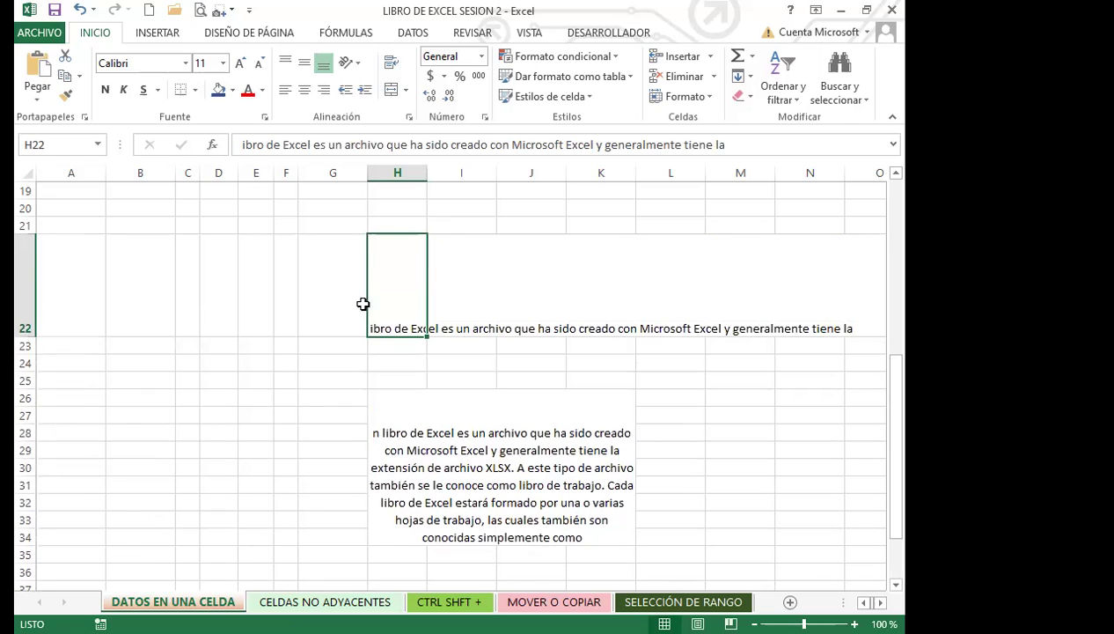
pyautogui.click(389, 62)
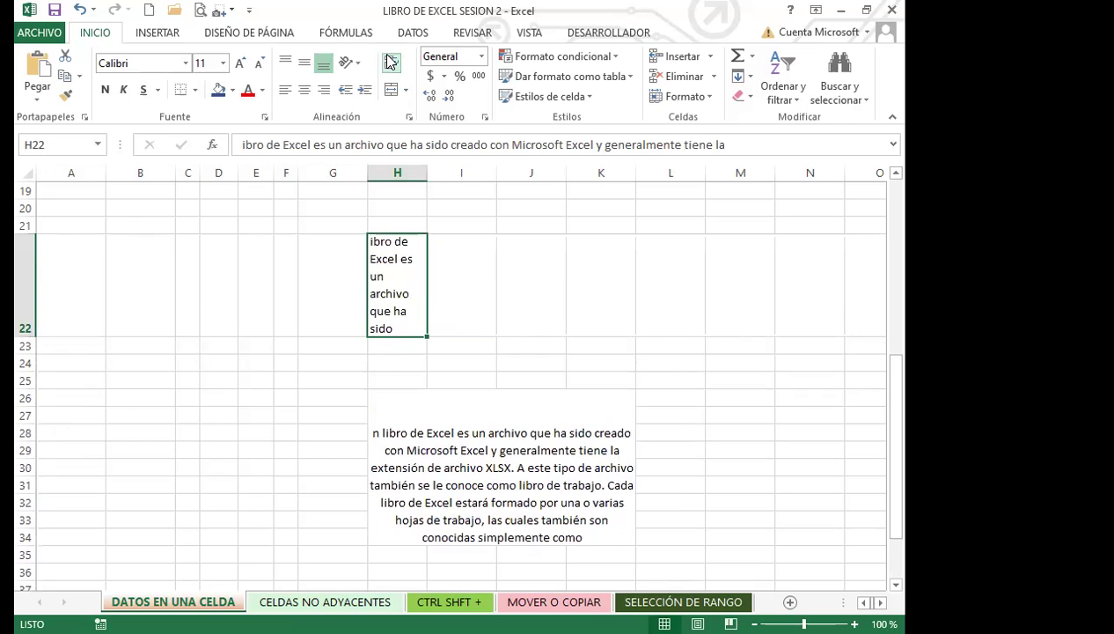
pyautogui.moveTo(428, 172); pyautogui.dragTo(591, 199)
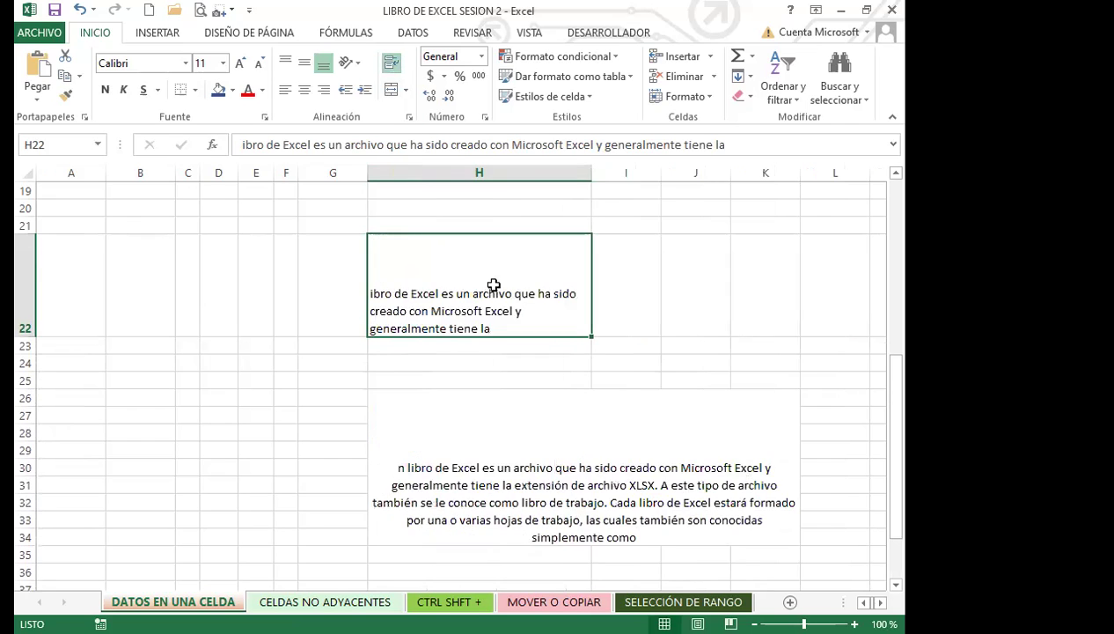
pyautogui.doubleClick(28, 340)
pyautogui.click(478, 172)
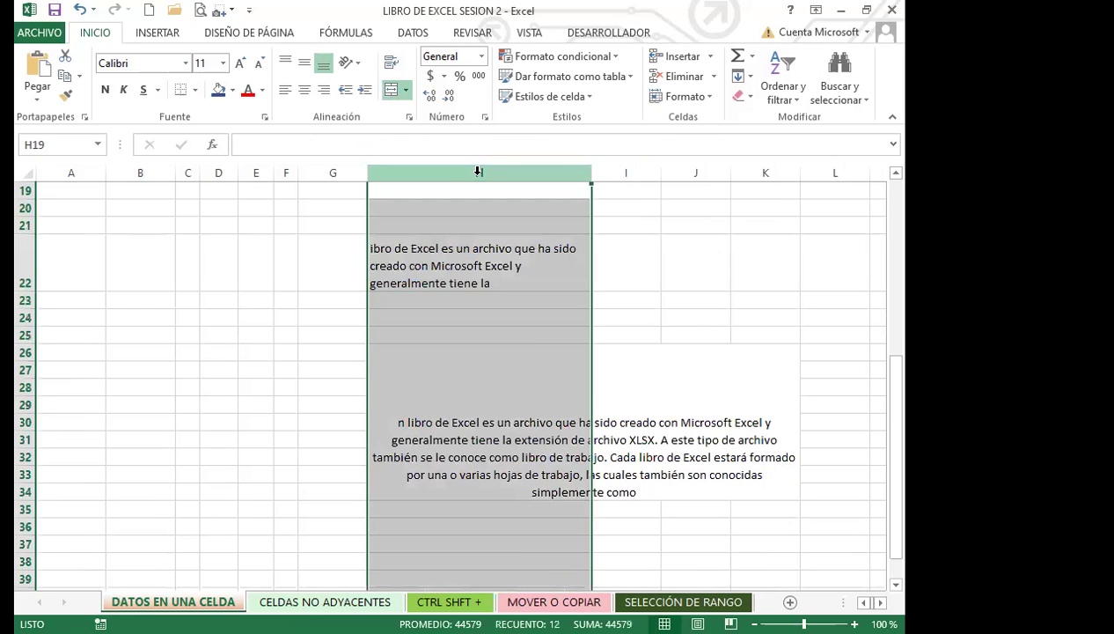
pyautogui.click(27, 263)
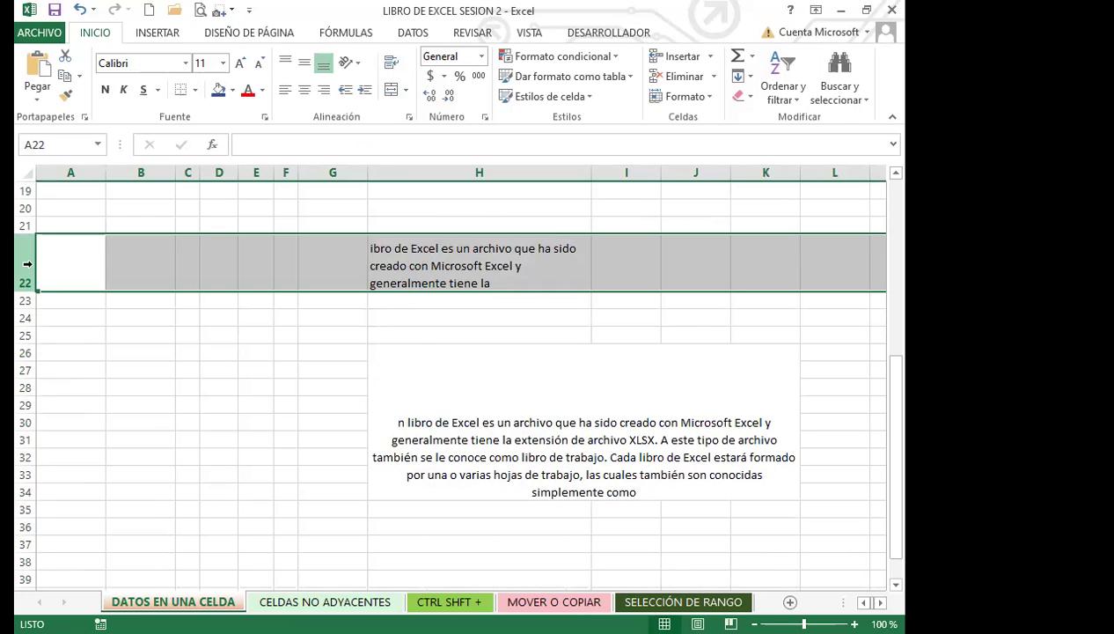
# Move the merged paragraph cell from H26 so that it starts at A25, and select cell H22
pyautogui.click(402, 459)
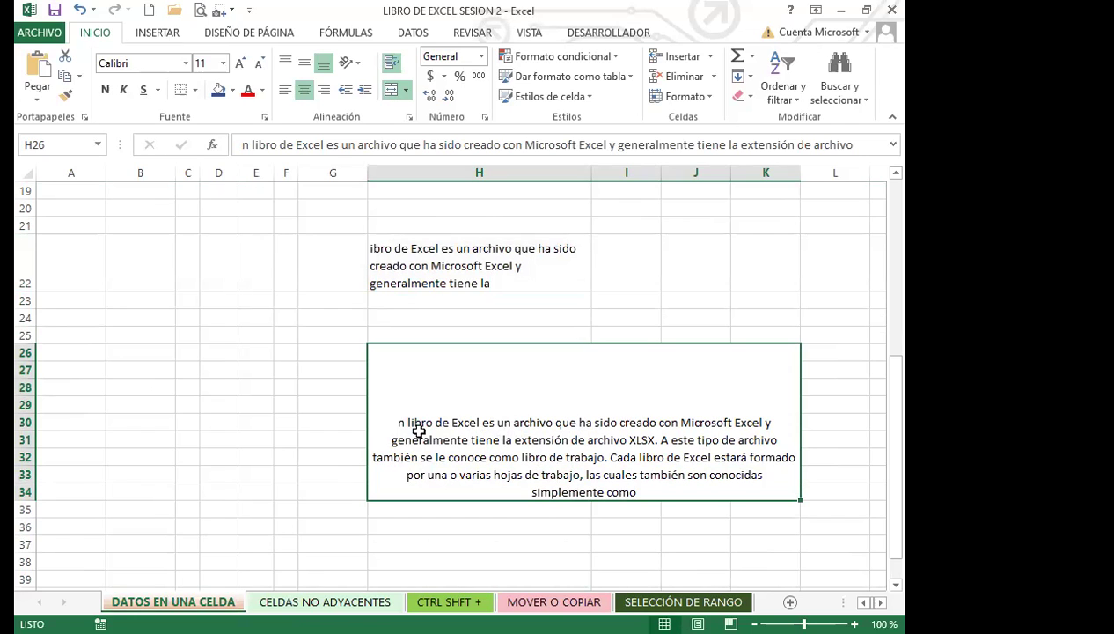
pyautogui.moveTo(528, 346); pyautogui.dragTo(100, 333)
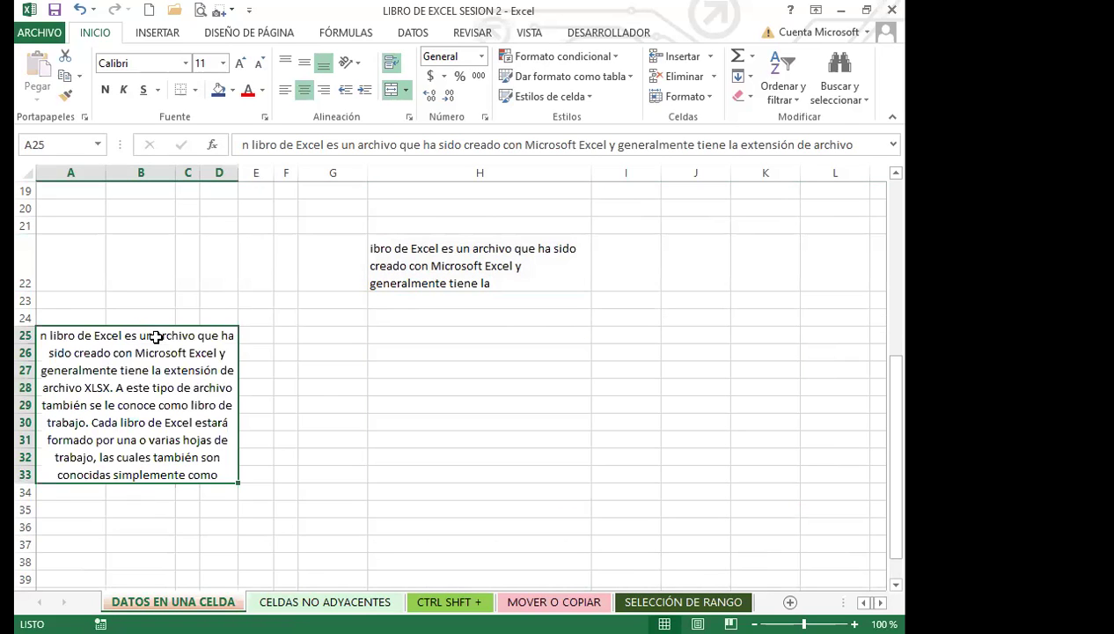
pyautogui.click(529, 279)
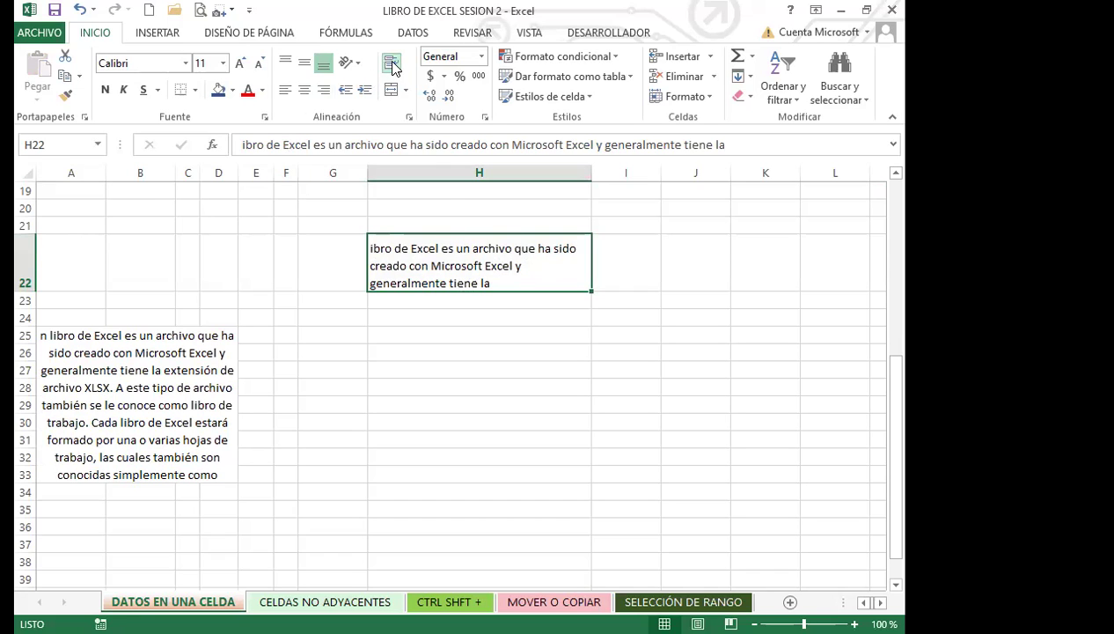
pyautogui.click(378, 296)
pyautogui.click(433, 266)
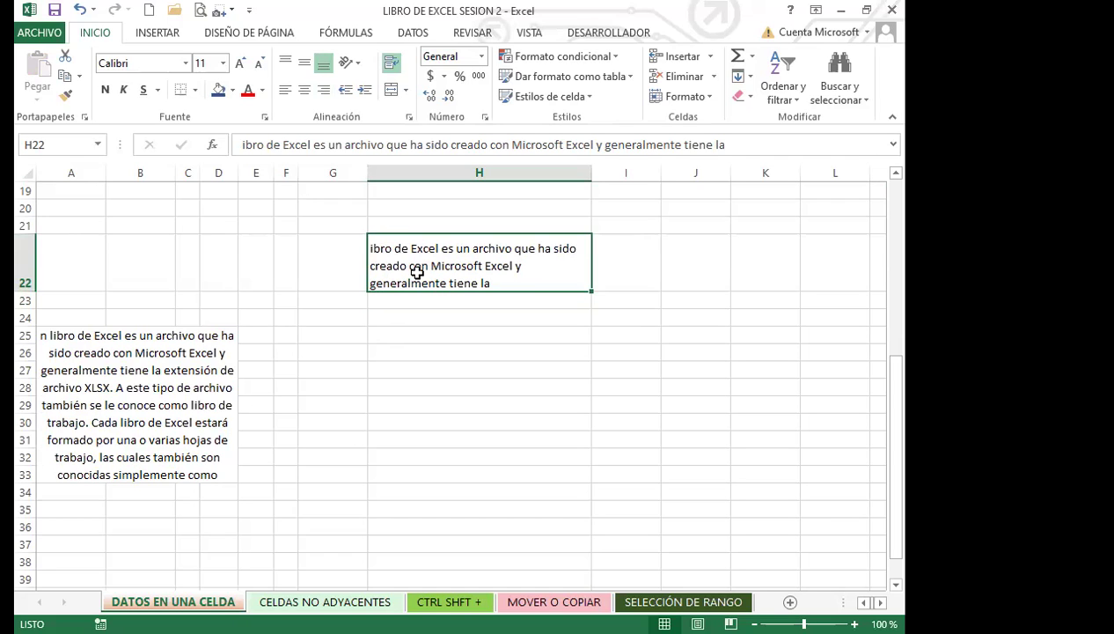
pyautogui.click(401, 319)
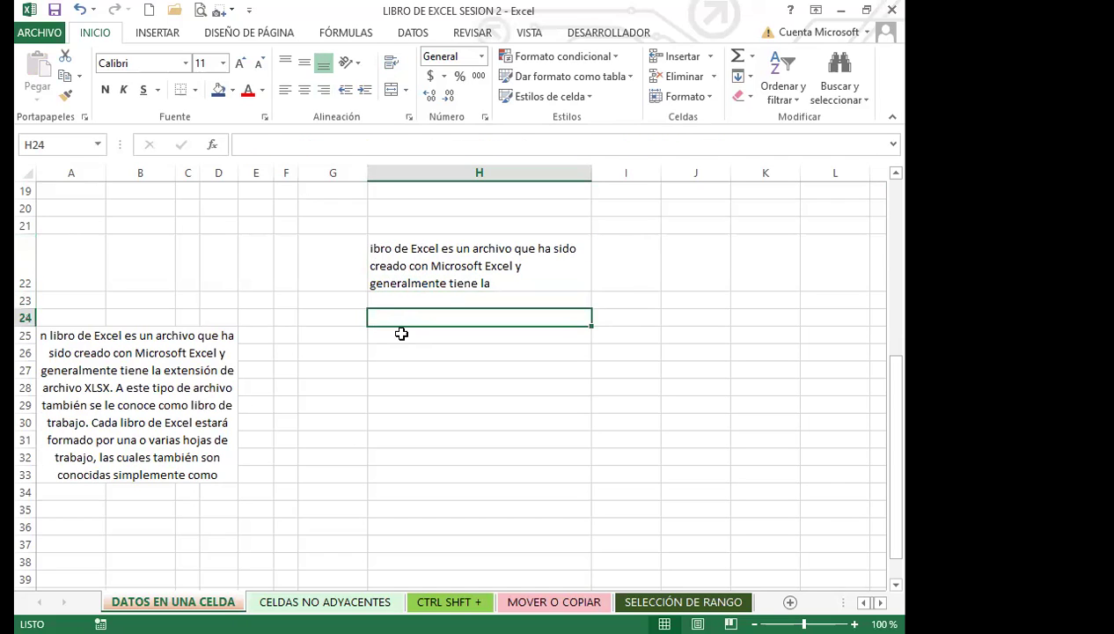
pyautogui.click(401, 330)
pyautogui.click(401, 314)
pyautogui.scroll(6, 382, 394)
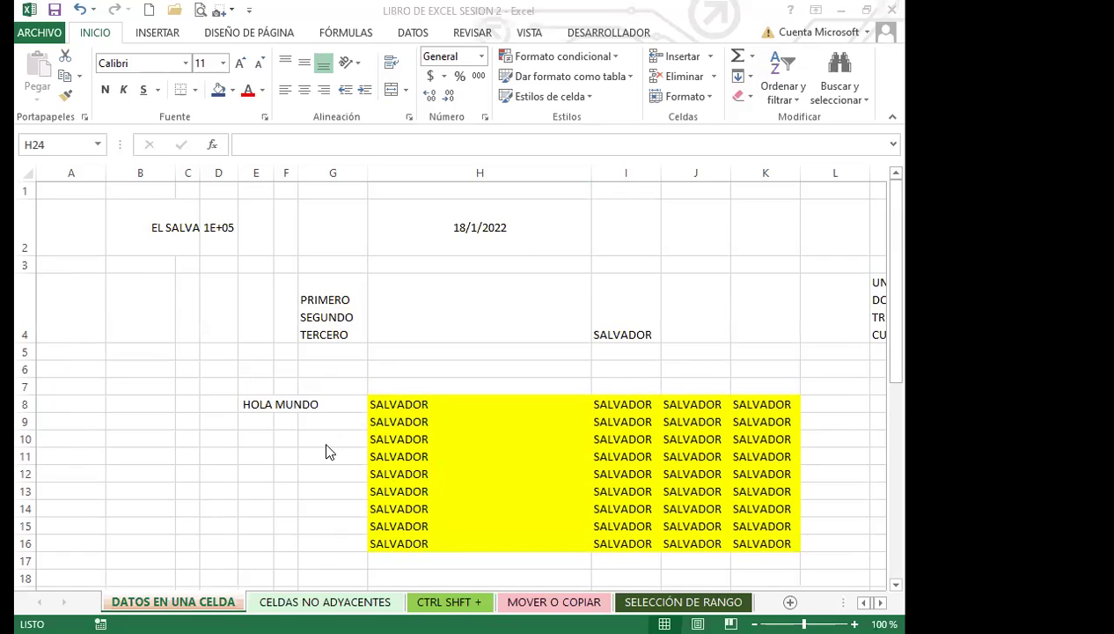
pyautogui.scroll(-6, 335, 453)
pyautogui.click(441, 245)
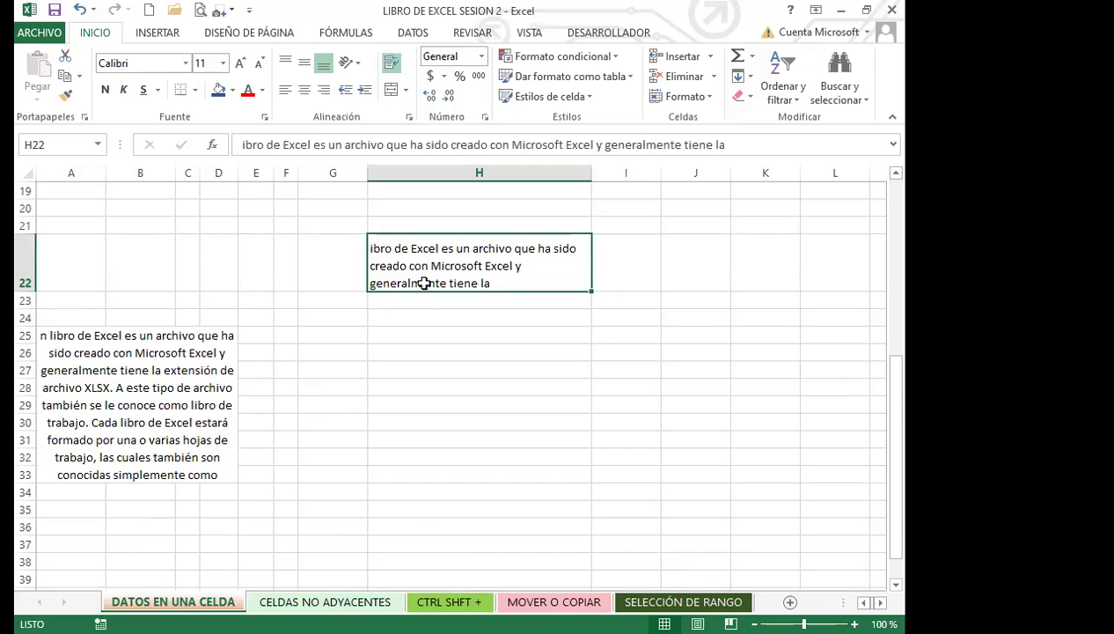
# Copy the part from "libro de Excel" to "tiene la e" of the merged cell A25's text and paste it into cell B51
pyautogui.click(121, 363)
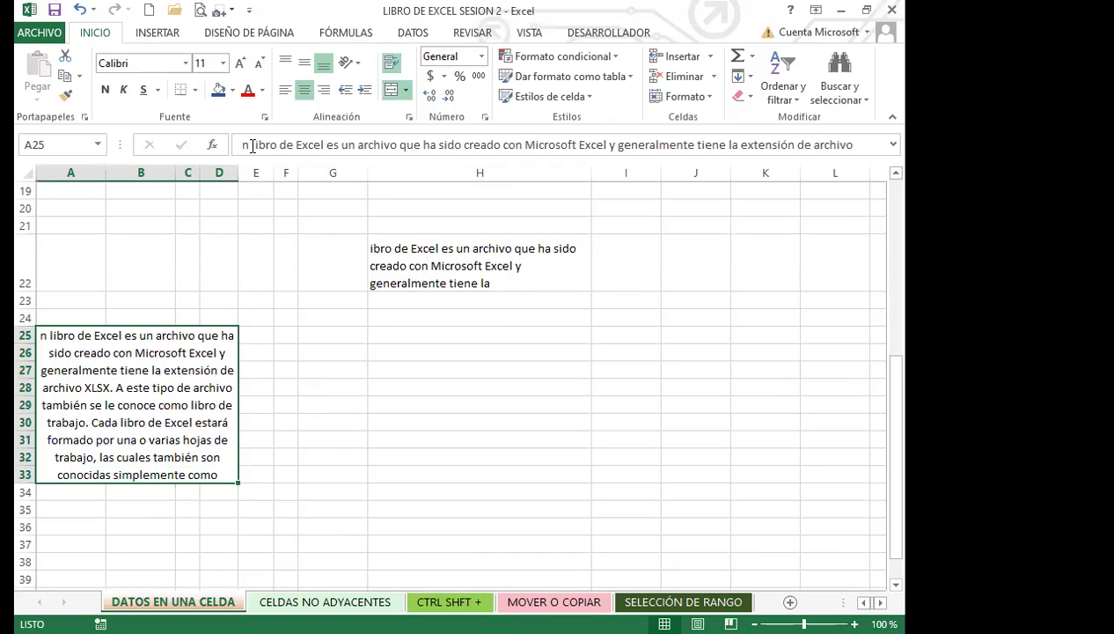
pyautogui.moveTo(251, 144); pyautogui.dragTo(745, 145)
pyautogui.hotkey('ctrl', 'c')
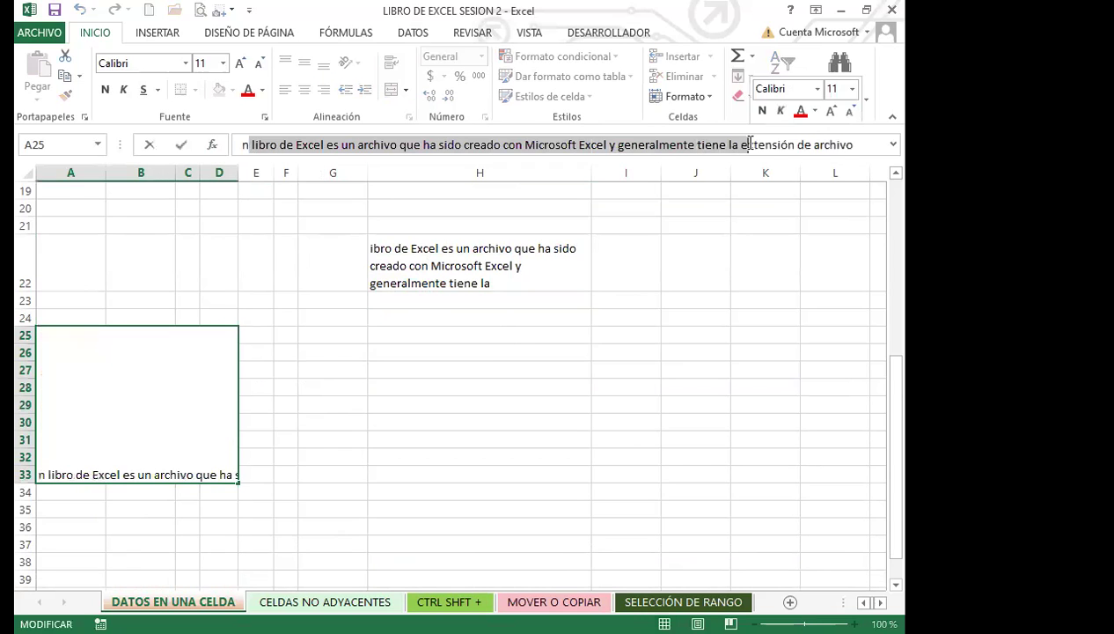
pyautogui.click(444, 403)
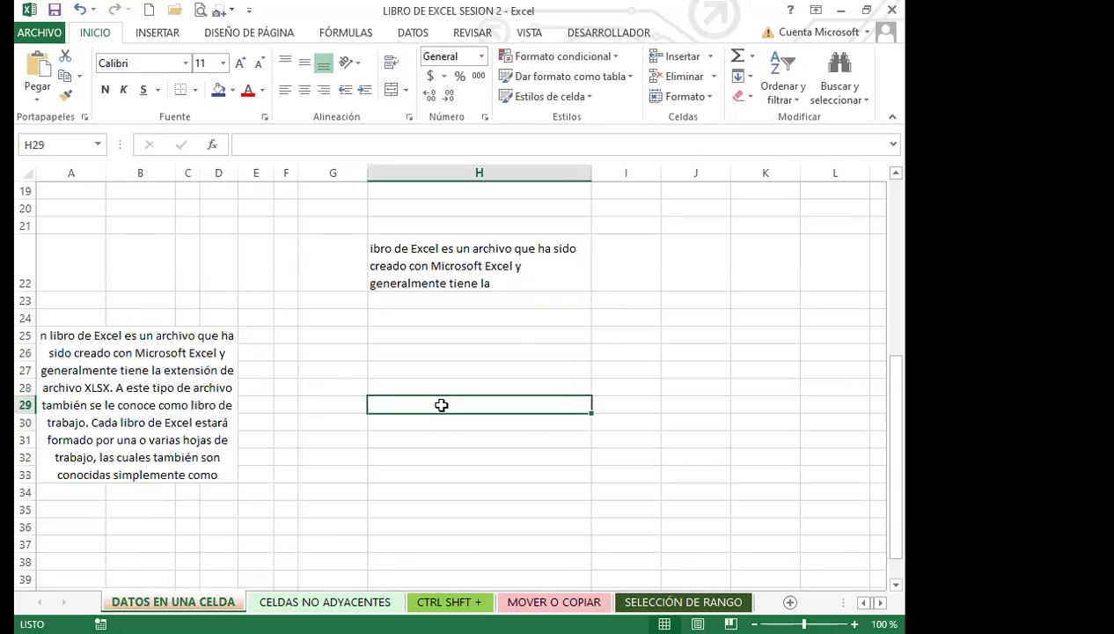
pyautogui.scroll(-7, 450, 449)
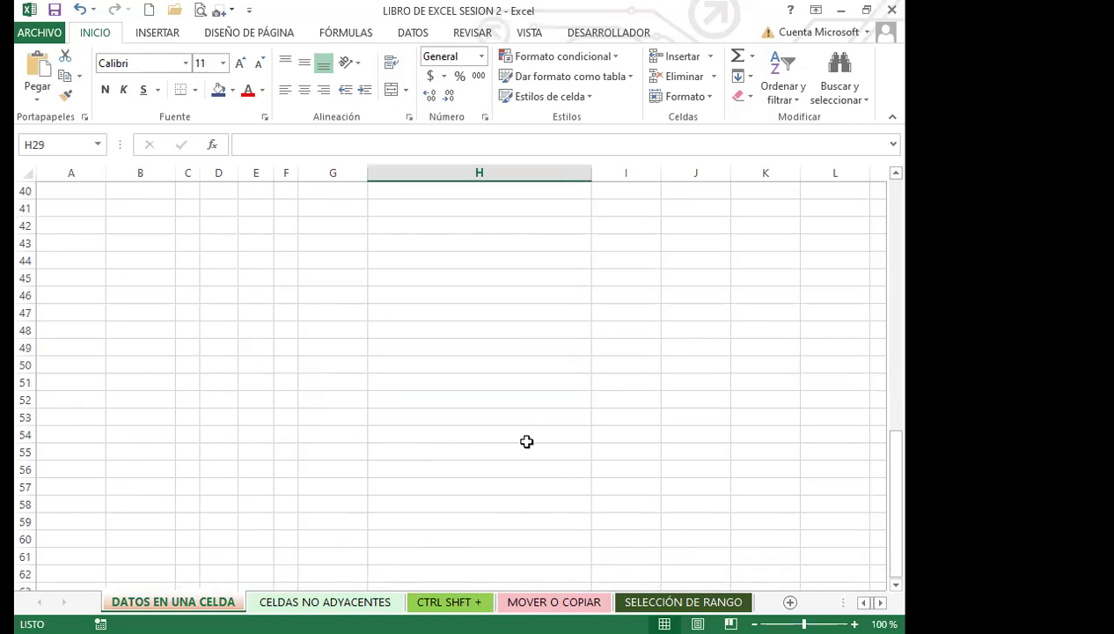
pyautogui.click(108, 382)
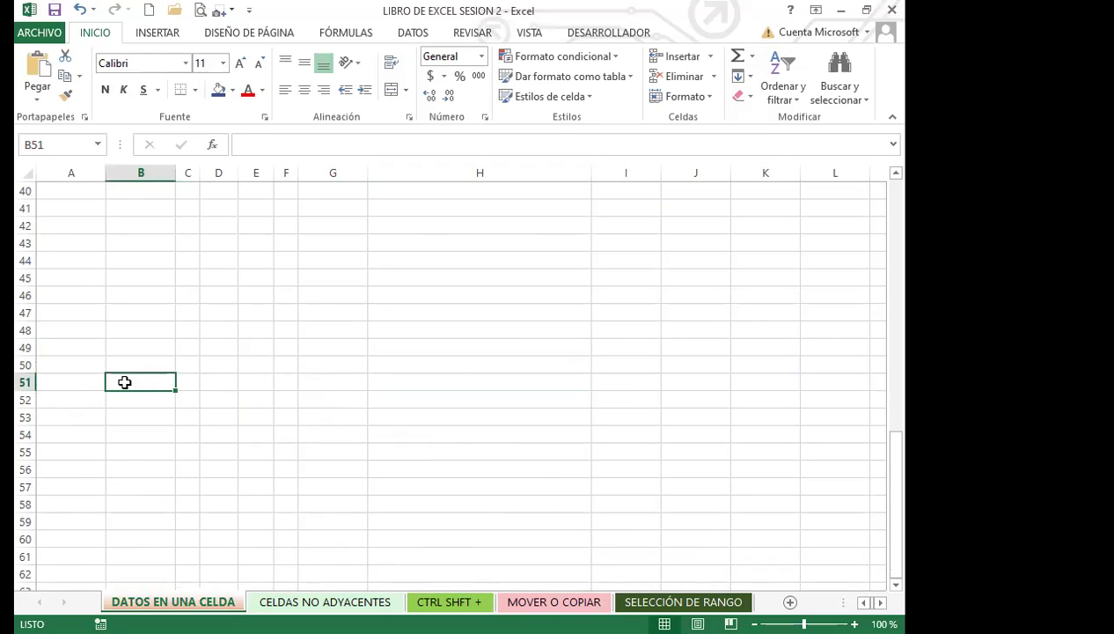
pyautogui.hotkey('ctrl', 'v')
pyautogui.click(142, 412)
pyautogui.click(142, 386)
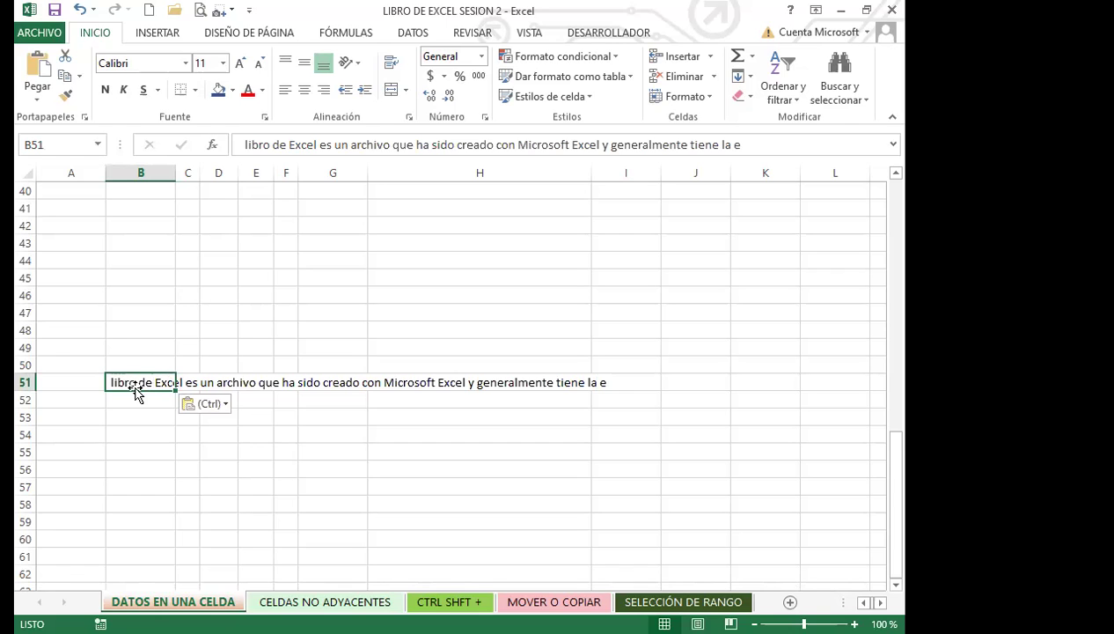
# Enlarge row 51 and column B, wrap the text in cell B51, and tighten the row height around its three lines
pyautogui.moveTo(30, 390); pyautogui.dragTo(29, 453)
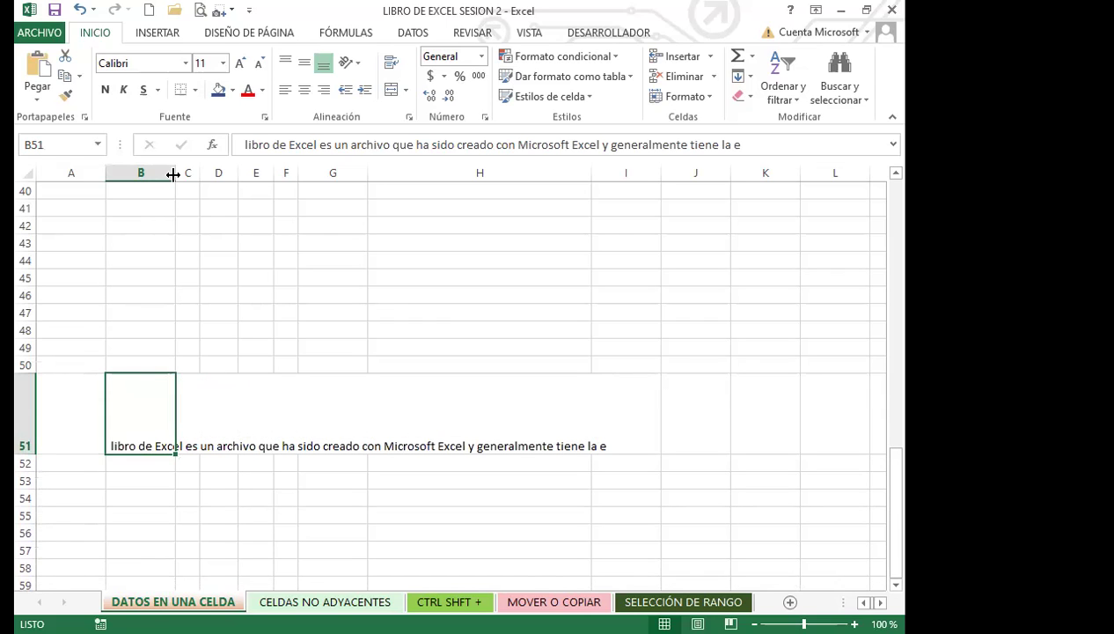
pyautogui.moveTo(173, 174); pyautogui.dragTo(325, 176)
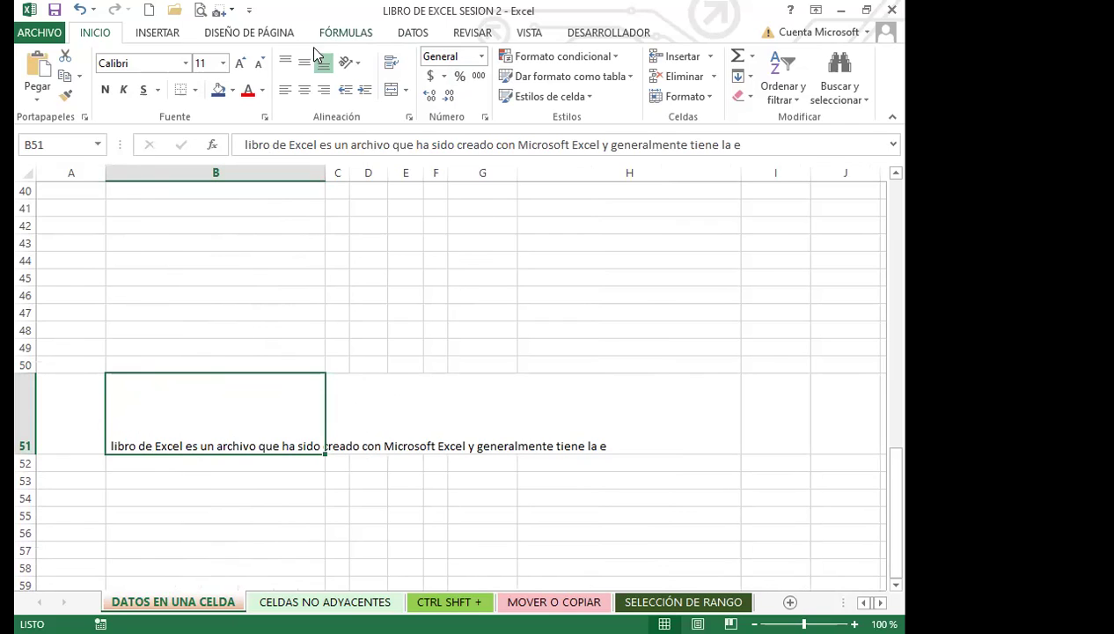
pyautogui.click(391, 63)
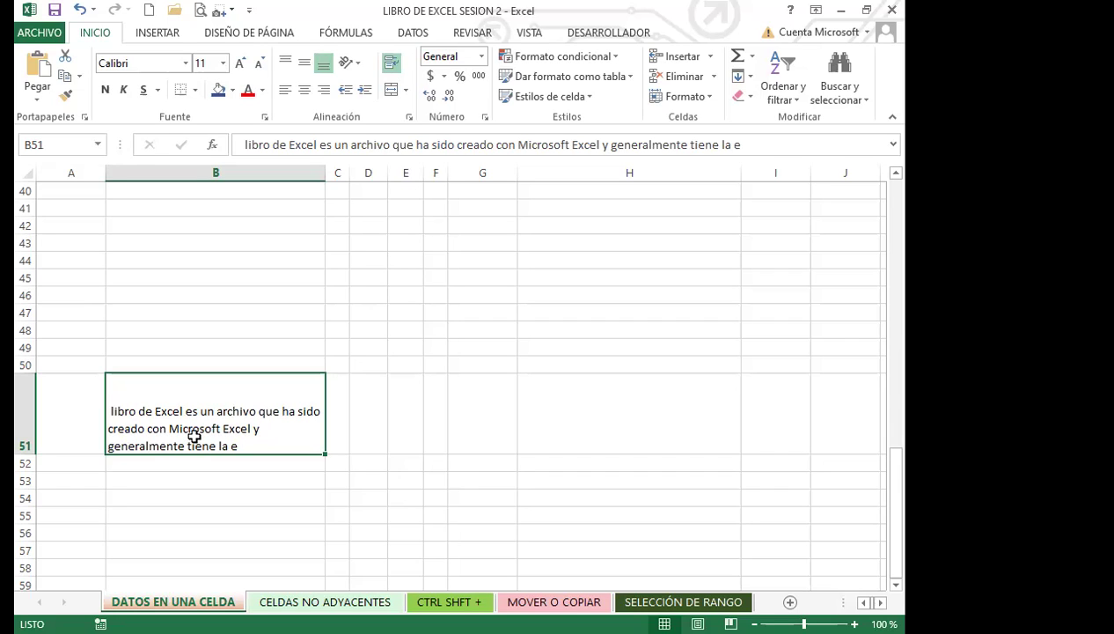
pyautogui.moveTo(30, 454); pyautogui.dragTo(30, 433)
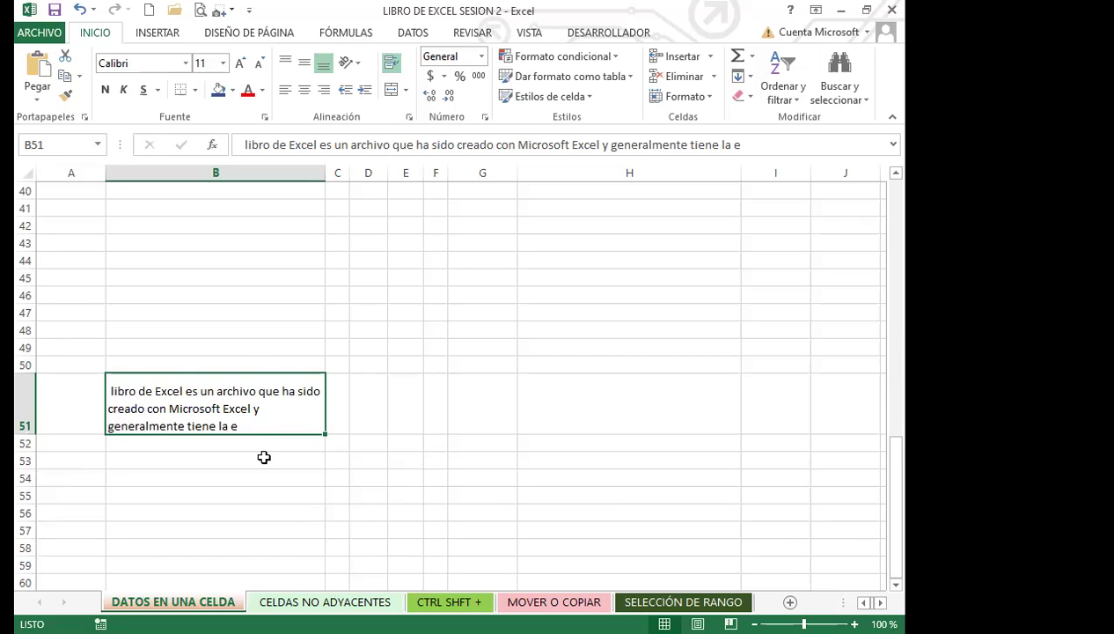
# Delete the block of rows from row 7 downward, including the yellow SALVADOR cells and the merged paragraph
pyautogui.scroll(8, 268, 440)
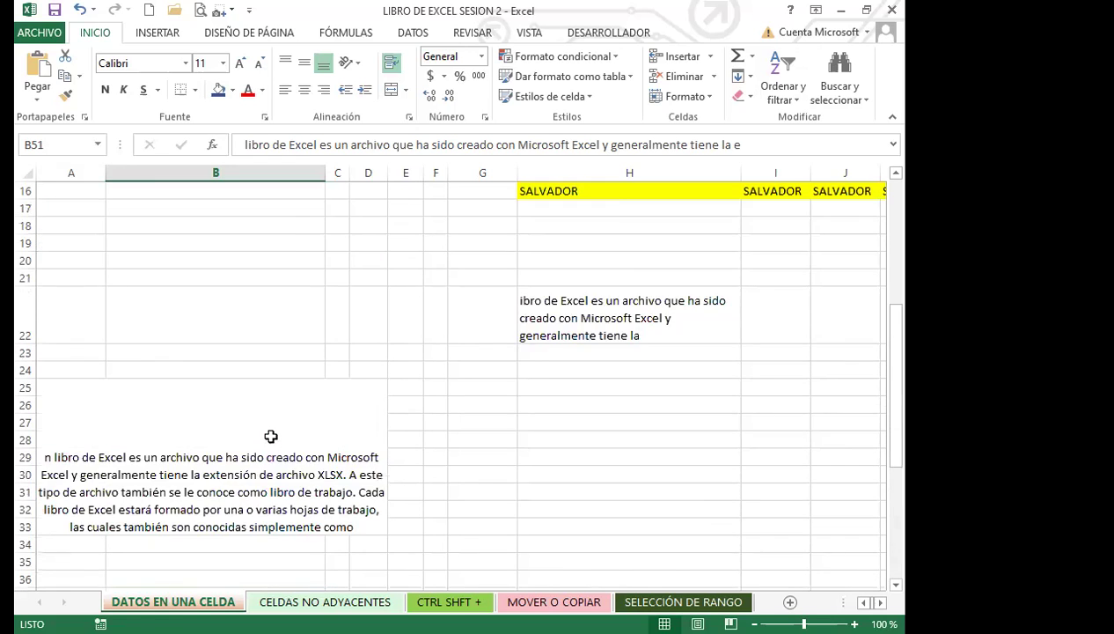
pyautogui.scroll(5, 270, 437)
pyautogui.click(316, 316)
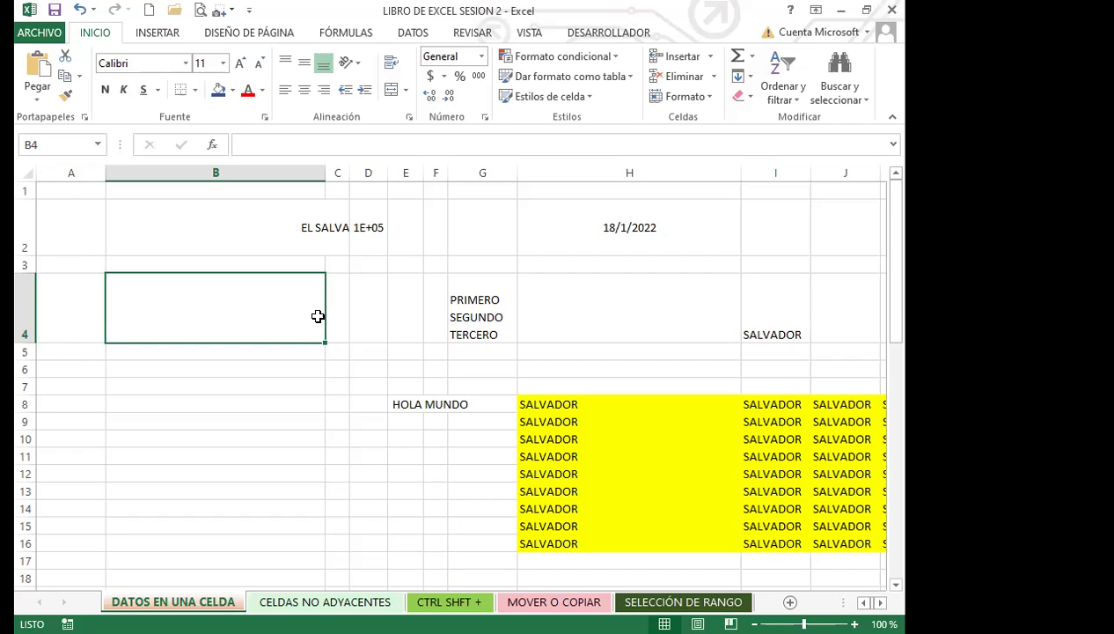
pyautogui.click(262, 420)
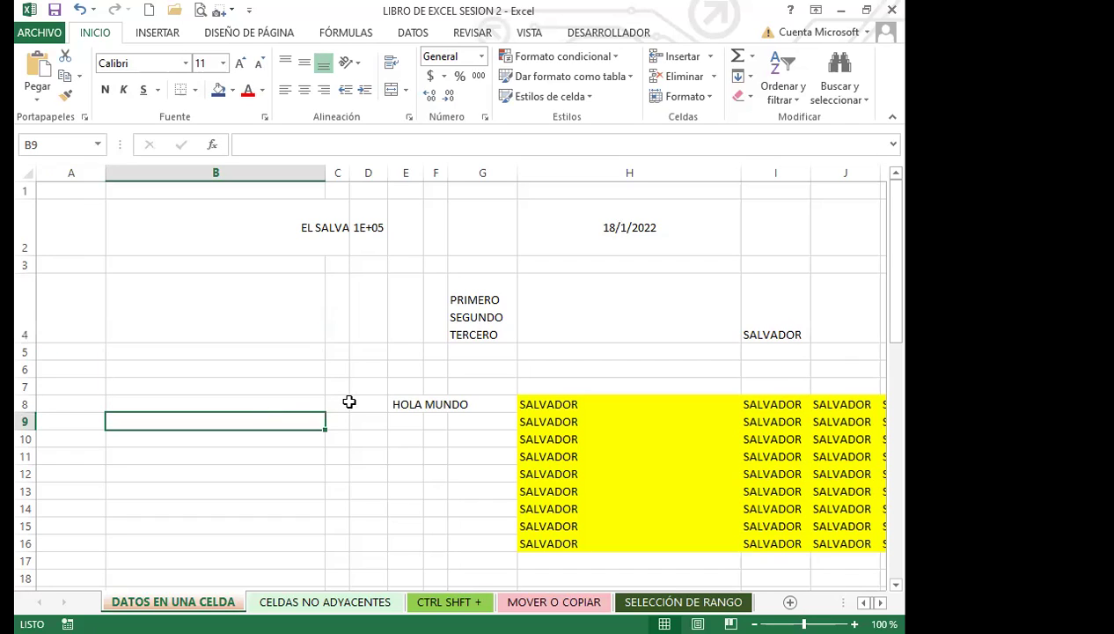
pyautogui.click(25, 388)
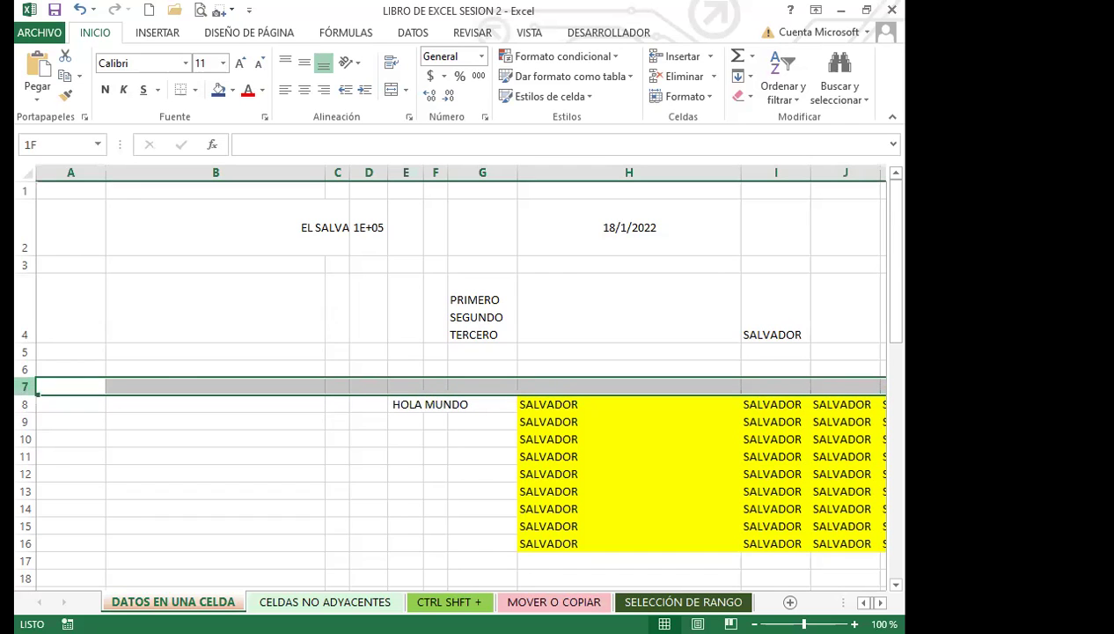
pyautogui.hotkey('ctrl', 'shift', 'Down')
pyautogui.click(685, 76)
pyautogui.scroll(7, 268, 473)
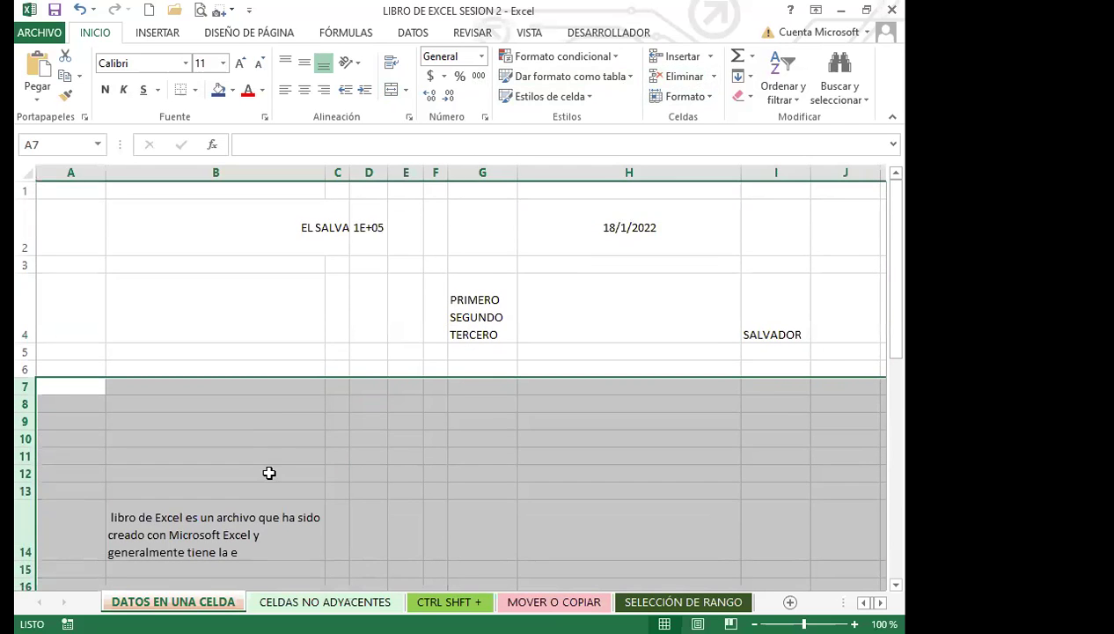
pyautogui.click(292, 350)
# Delete row 14, which holds the remaining wrapped paragraph
pyautogui.click(28, 519)
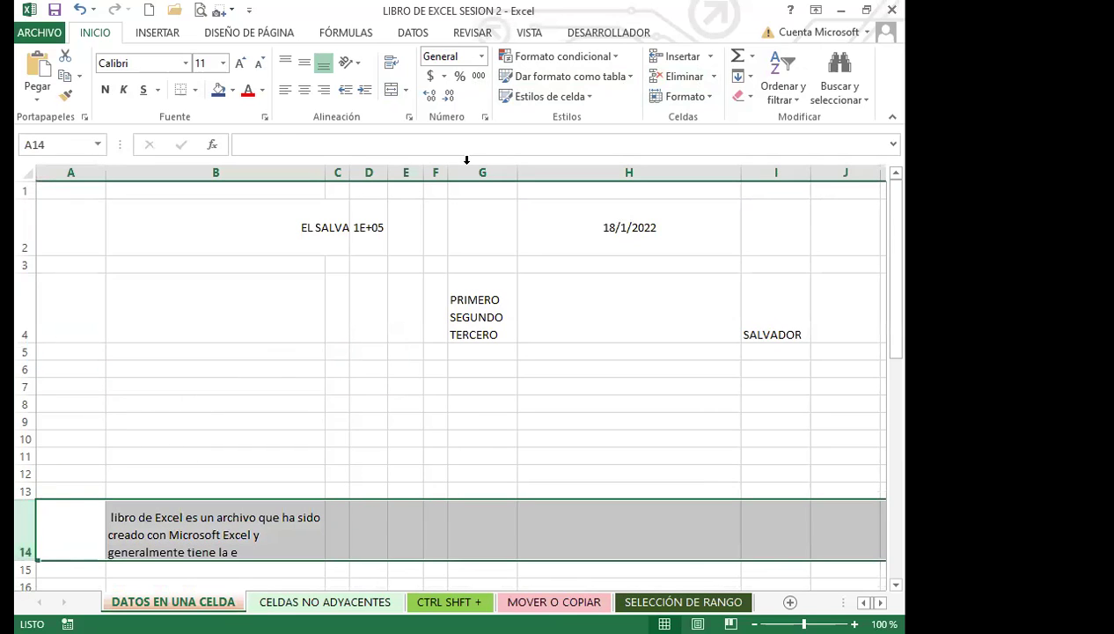
pyautogui.click(682, 76)
pyautogui.click(332, 330)
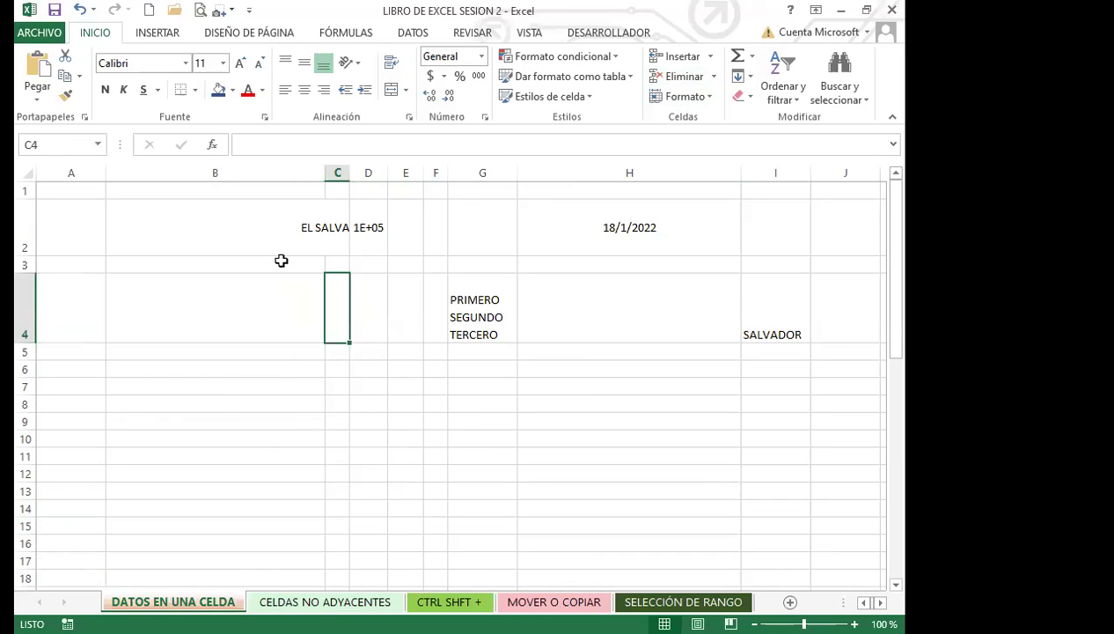
# Narrow column B and compare the contents of cells B2 and C2 to find which one holds the overflowing text
pyautogui.click(303, 228)
pyautogui.moveTo(323, 174); pyautogui.dragTo(182, 174)
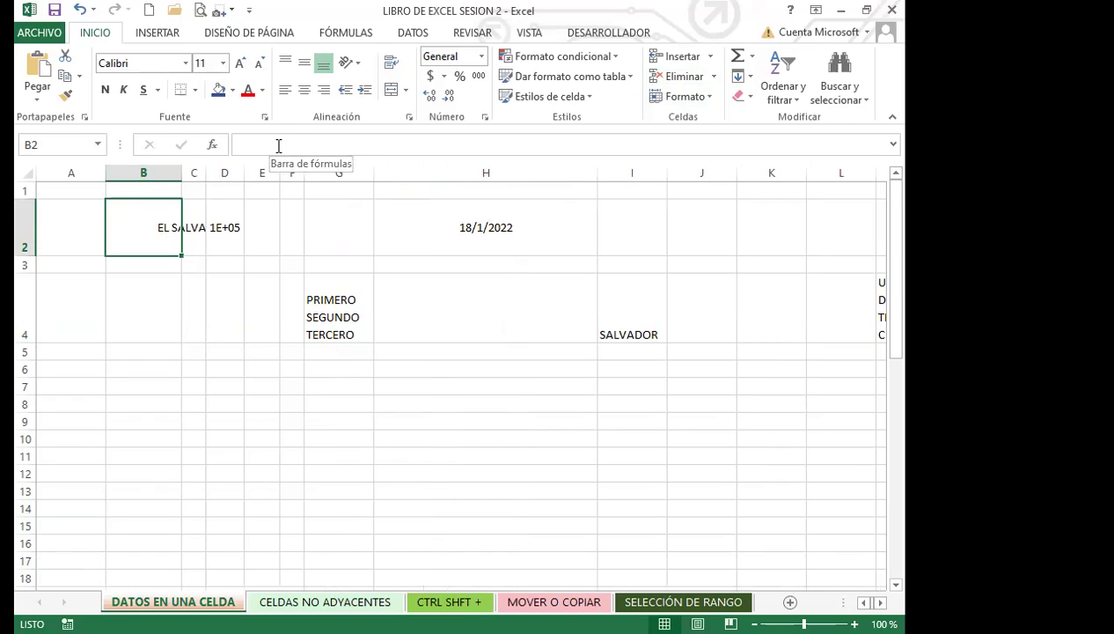
pyautogui.click(192, 233)
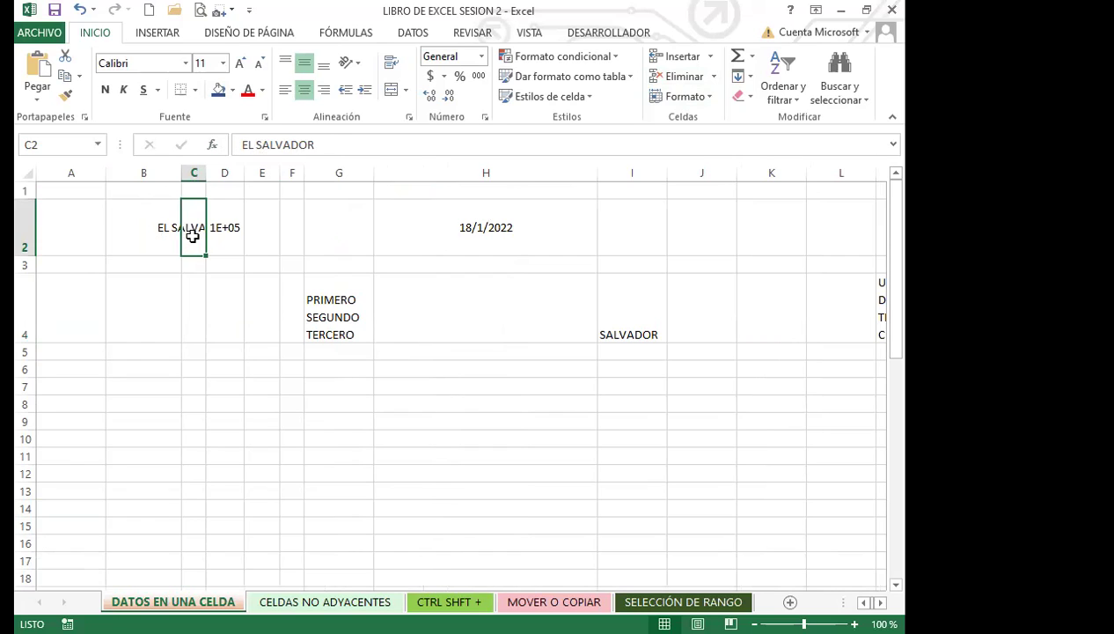
pyautogui.click(144, 236)
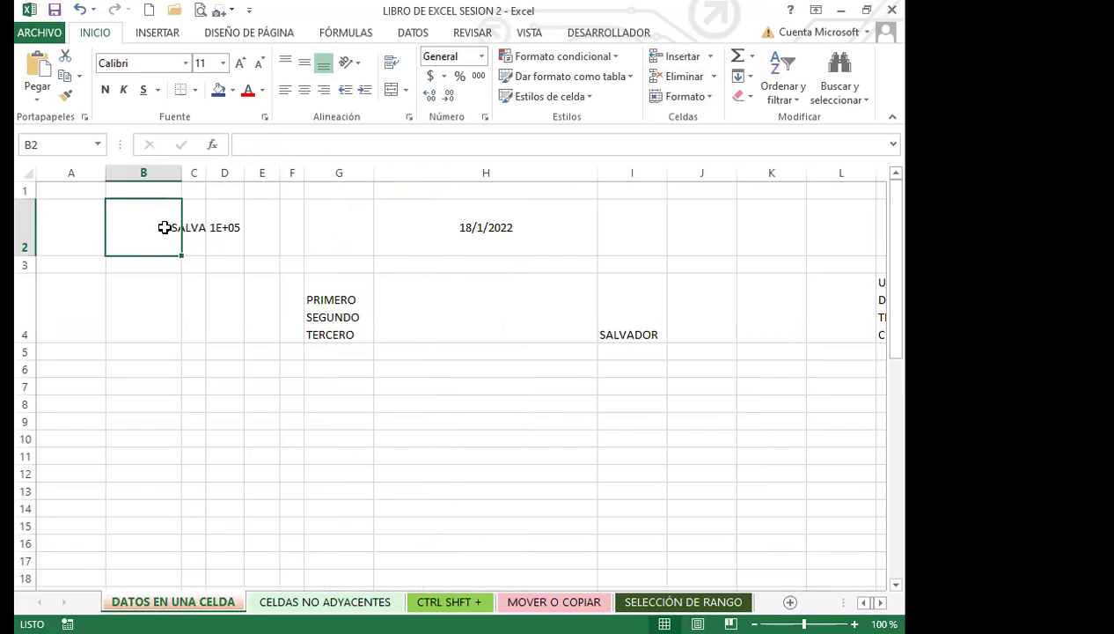
pyautogui.click(193, 227)
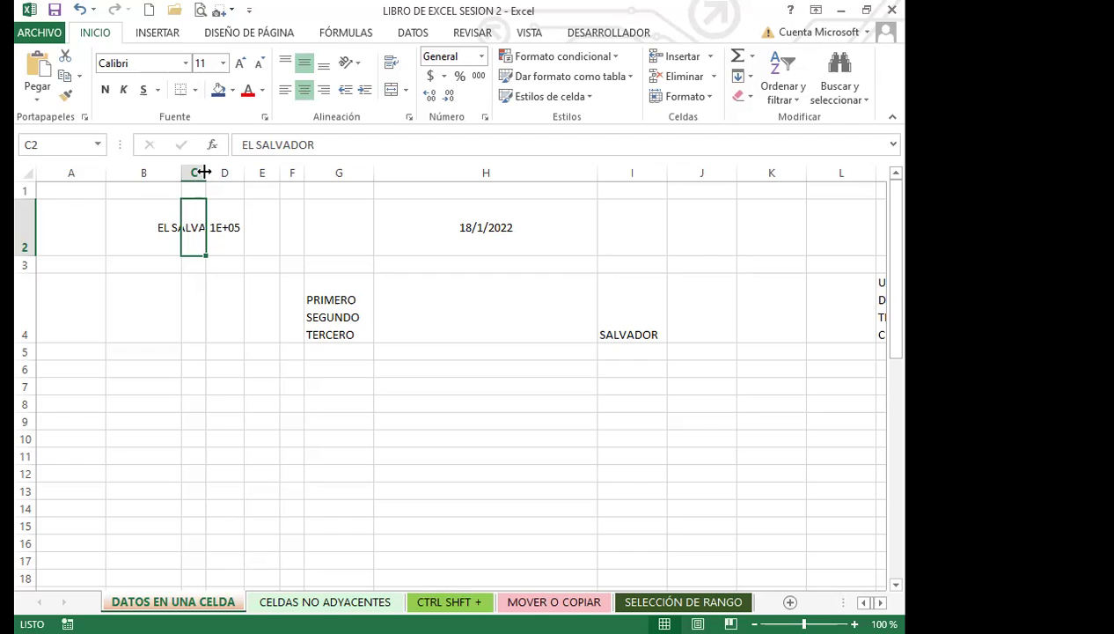
# Widen column C by hand to about 9.43, narrow it, and widen it again around the EL SALVADOR text
pyautogui.moveTo(204, 173); pyautogui.dragTo(242, 174)
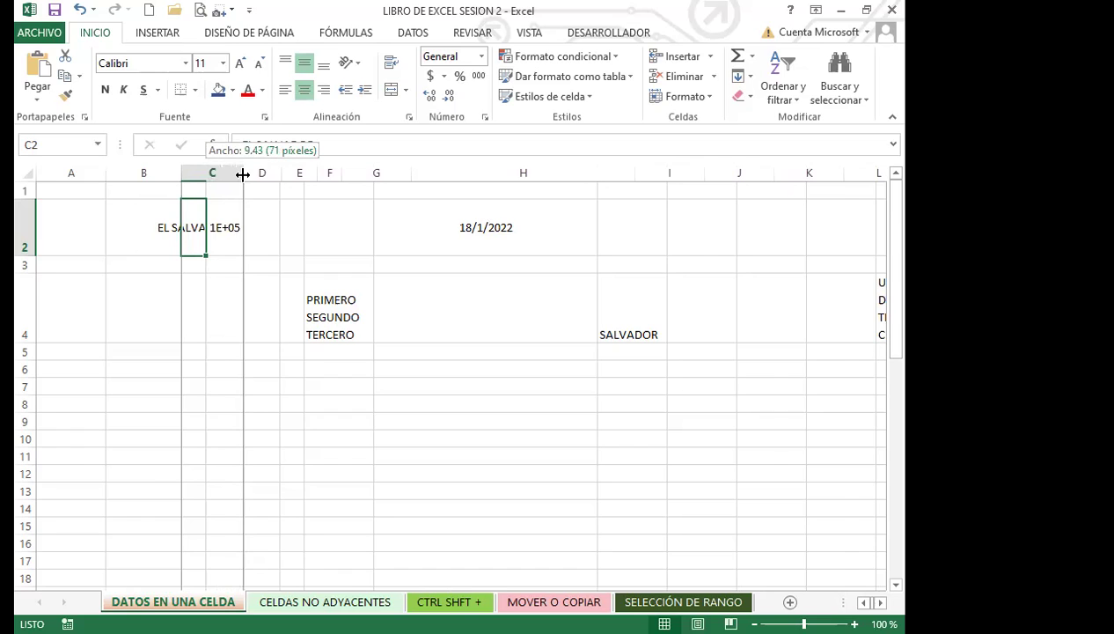
pyautogui.moveTo(242, 174); pyautogui.dragTo(242, 174)
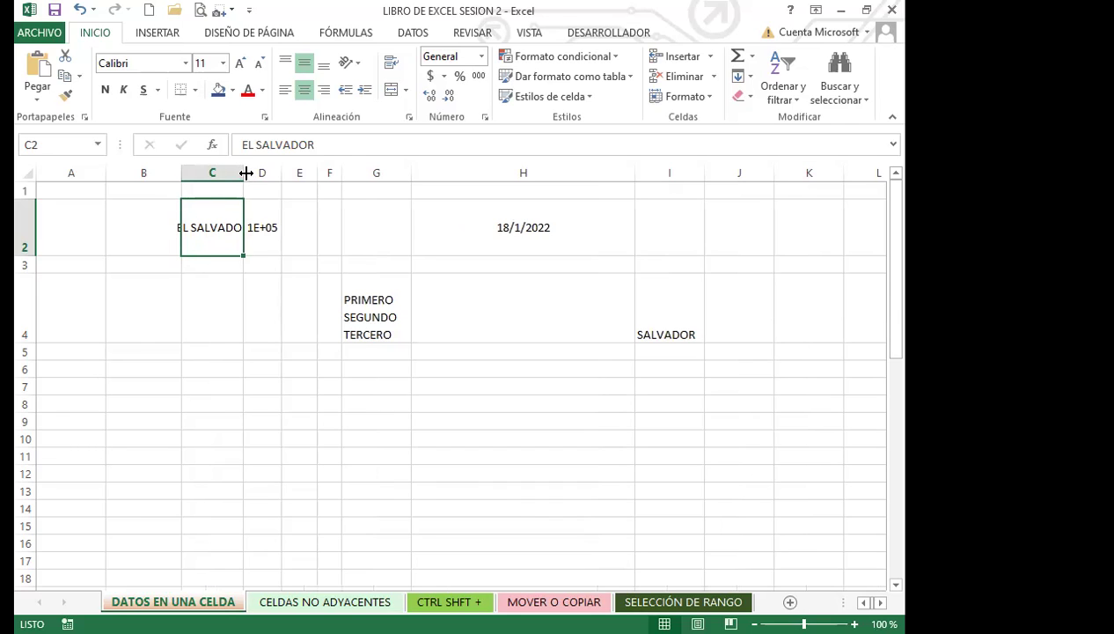
pyautogui.moveTo(246, 172); pyautogui.dragTo(202, 172)
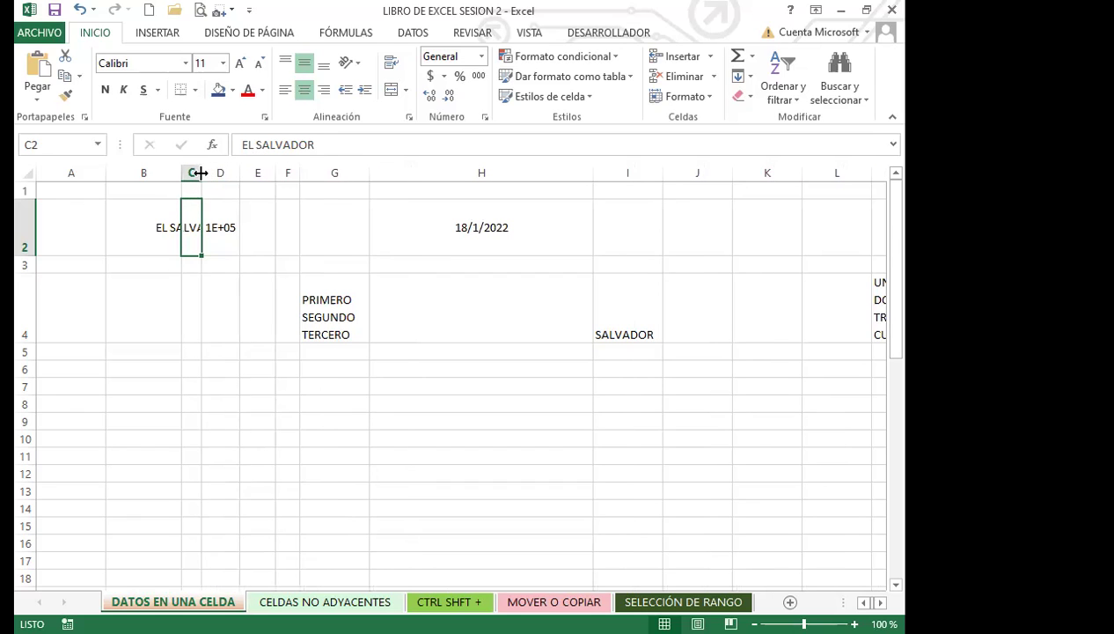
pyautogui.moveTo(201, 173); pyautogui.dragTo(248, 177)
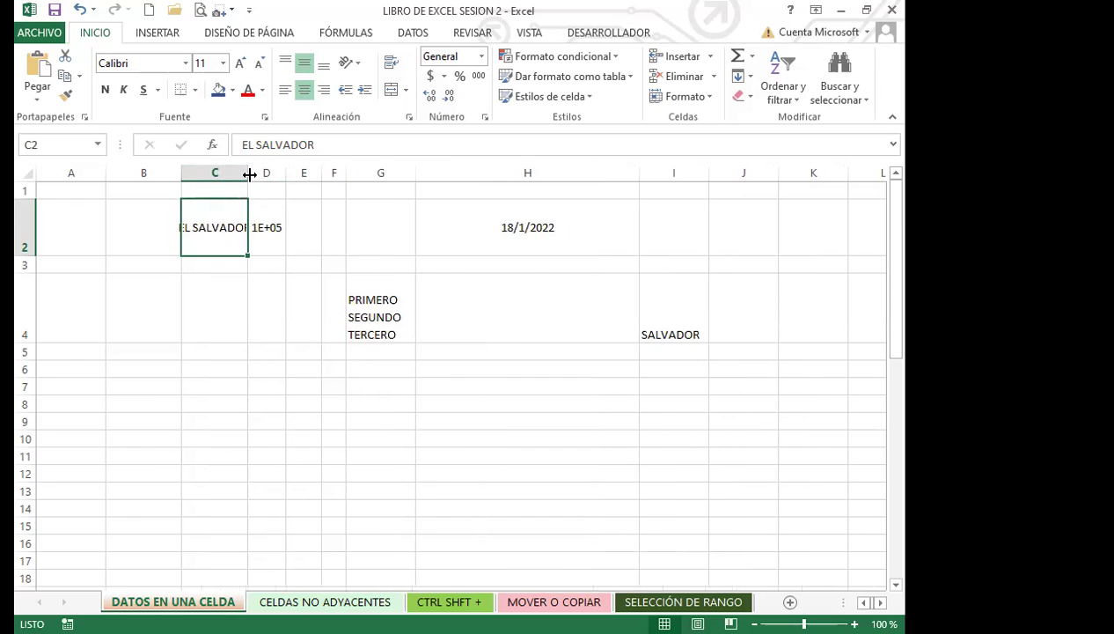
# AutoFit the width of column C to the EL SALVADOR text in C2
pyautogui.doubleClick(250, 174)
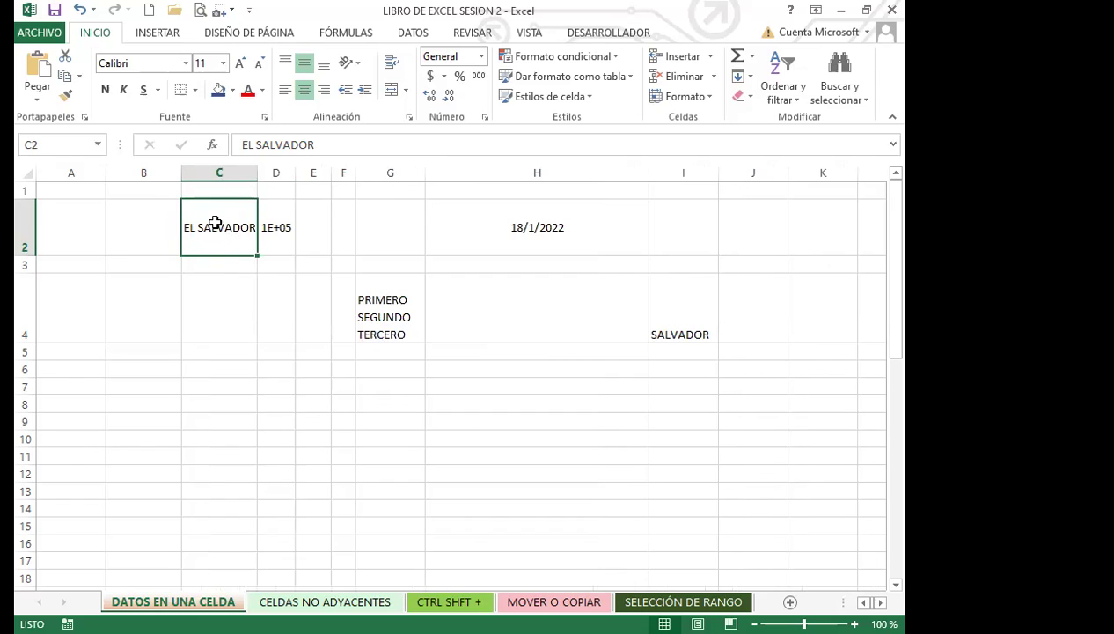
pyautogui.click(223, 270)
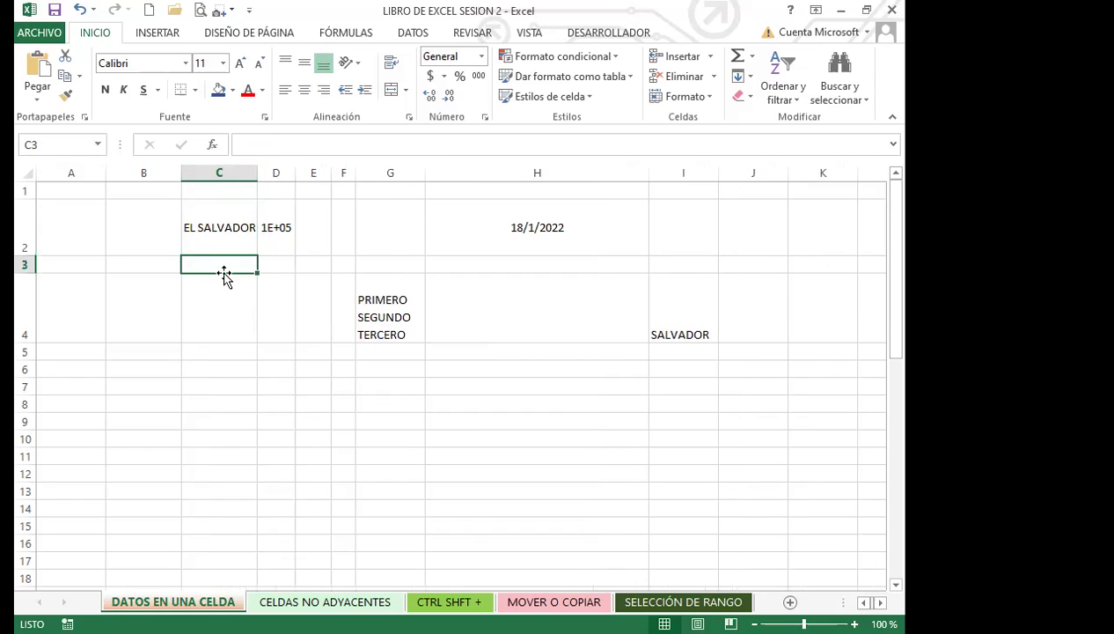
pyautogui.click(215, 238)
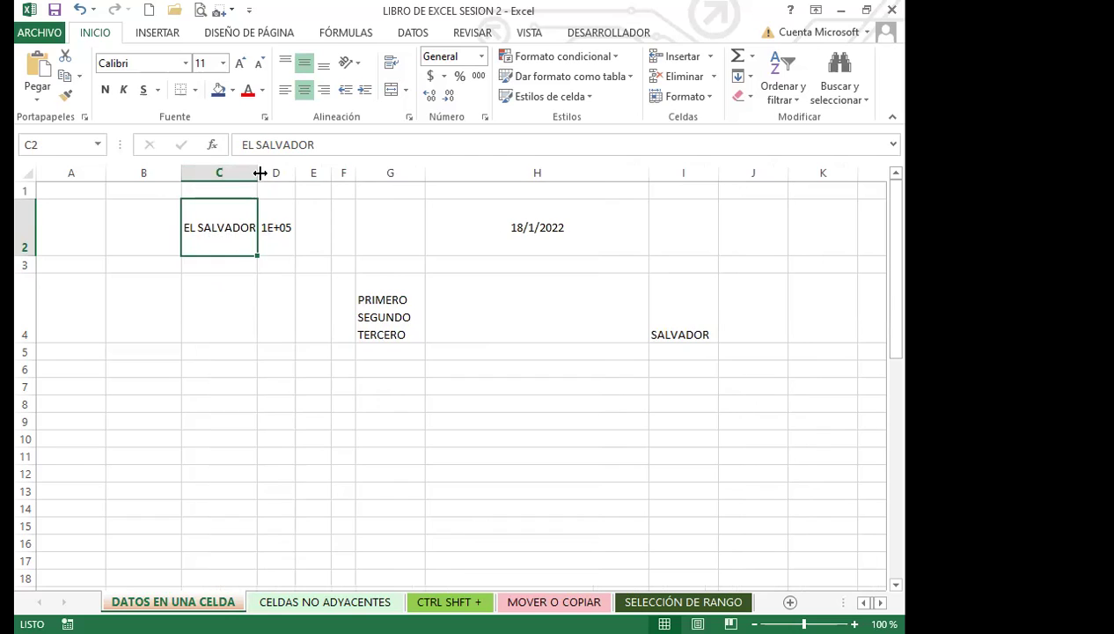
# Narrow column C and AutoFit it again to its text, and AutoFit column D to the full number in D2
pyautogui.moveTo(260, 173); pyautogui.dragTo(212, 173)
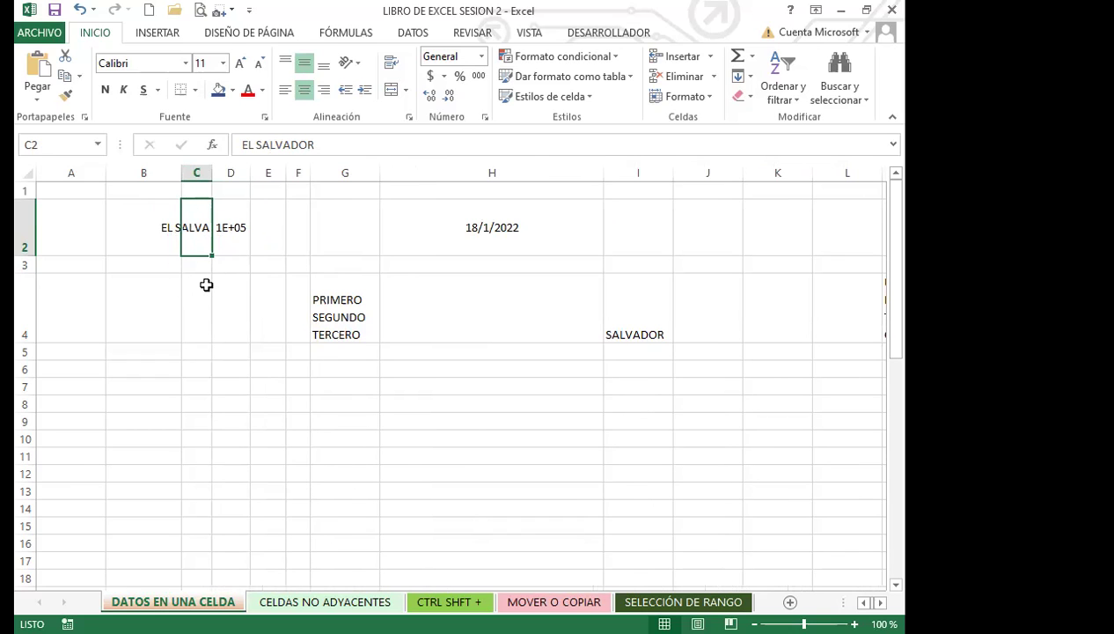
pyautogui.doubleClick(212, 172)
pyautogui.click(211, 264)
pyautogui.click(212, 243)
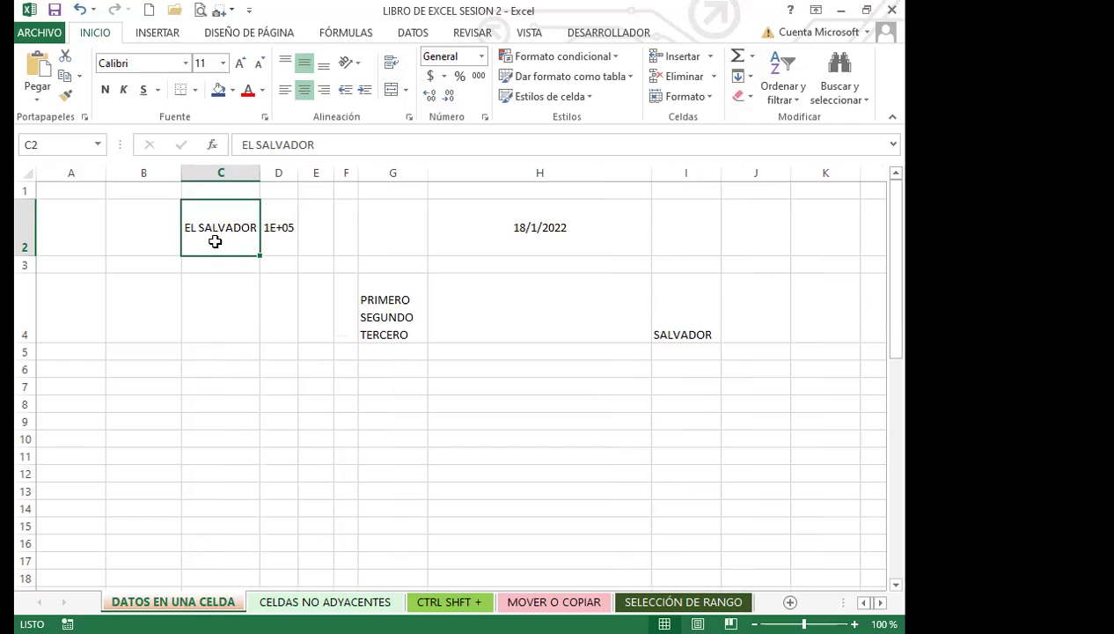
pyautogui.doubleClick(296, 173)
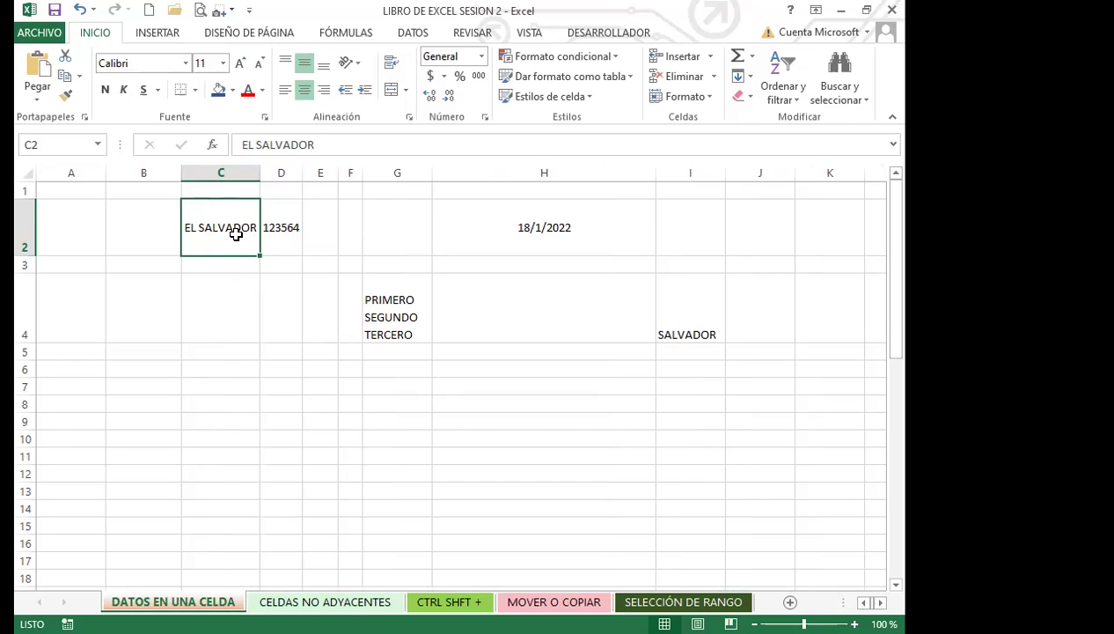
# Narrow column C, AutoFit it to the EL SALVADOR text, and narrow it again to about 3.57
pyautogui.click(285, 227)
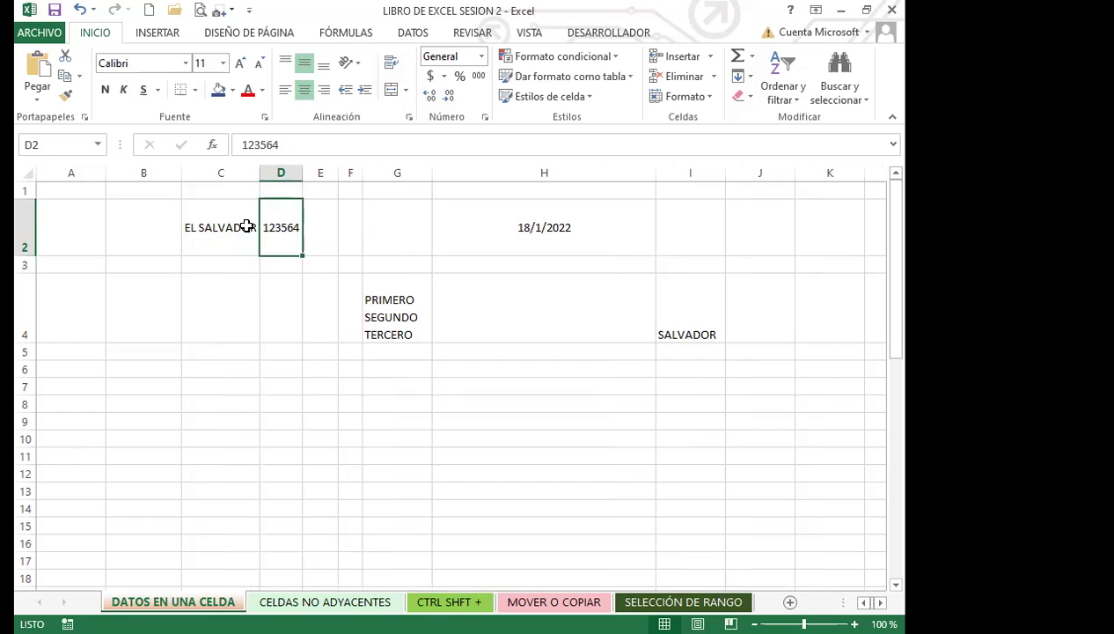
pyautogui.click(244, 211)
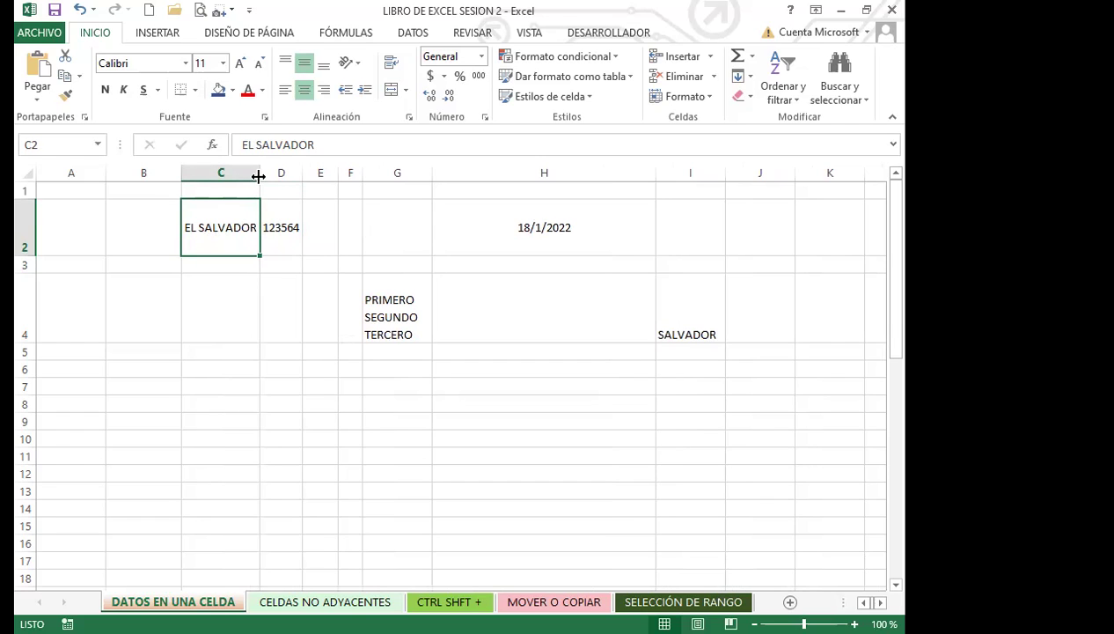
pyautogui.moveTo(258, 178); pyautogui.dragTo(217, 178)
pyautogui.doubleClick(216, 173)
pyautogui.moveTo(259, 174); pyautogui.dragTo(208, 173)
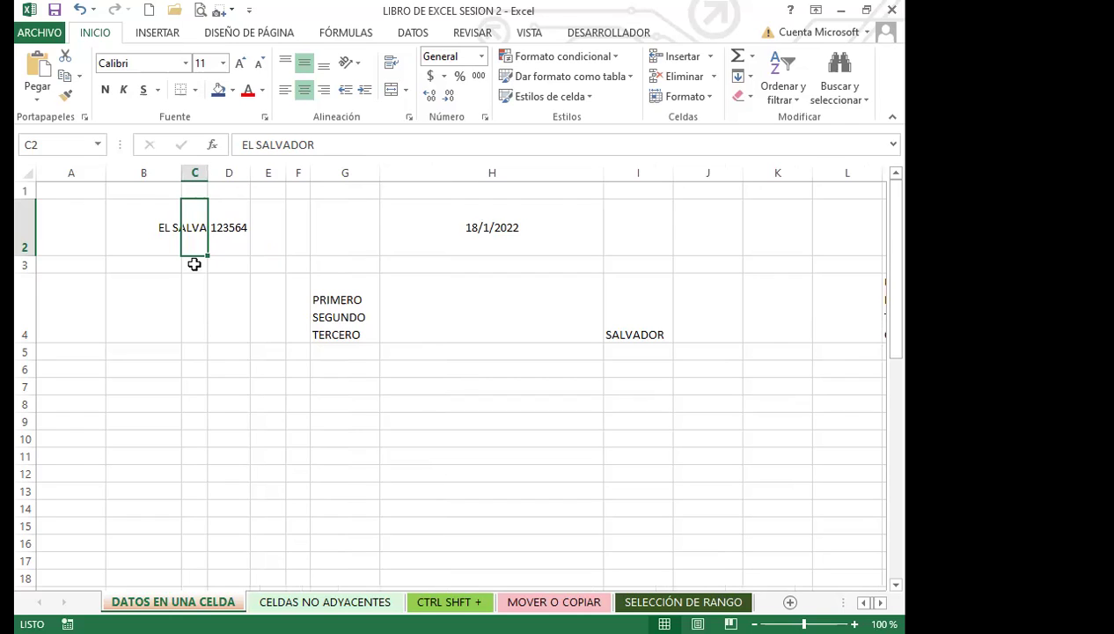
# Set column C's width to exactly 25 and check the value at its column border
pyautogui.click(713, 99)
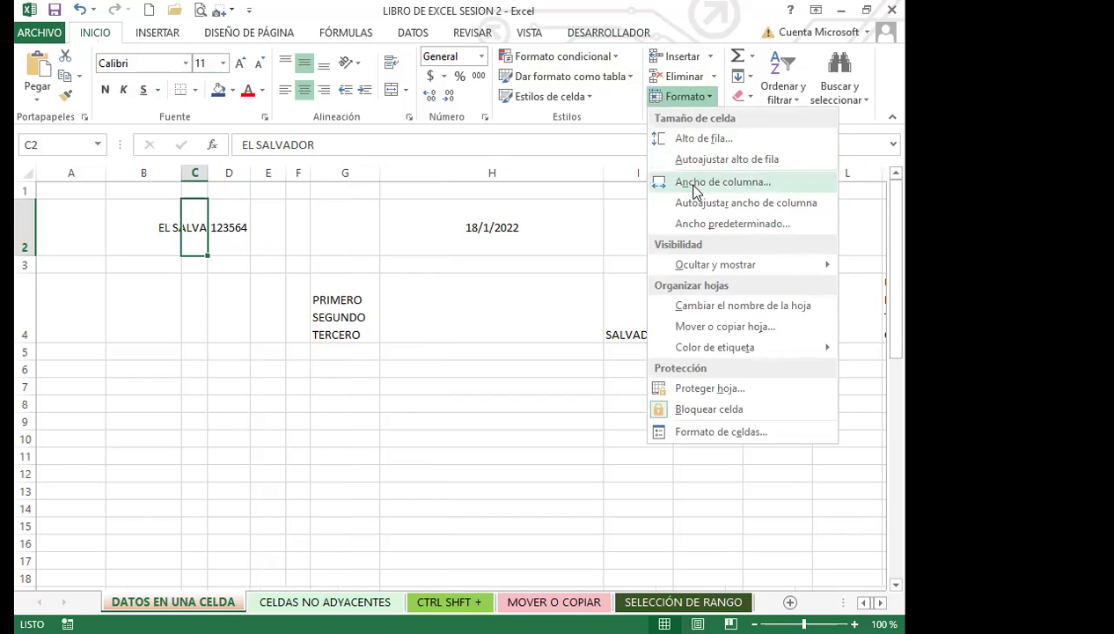
pyautogui.press('Return')
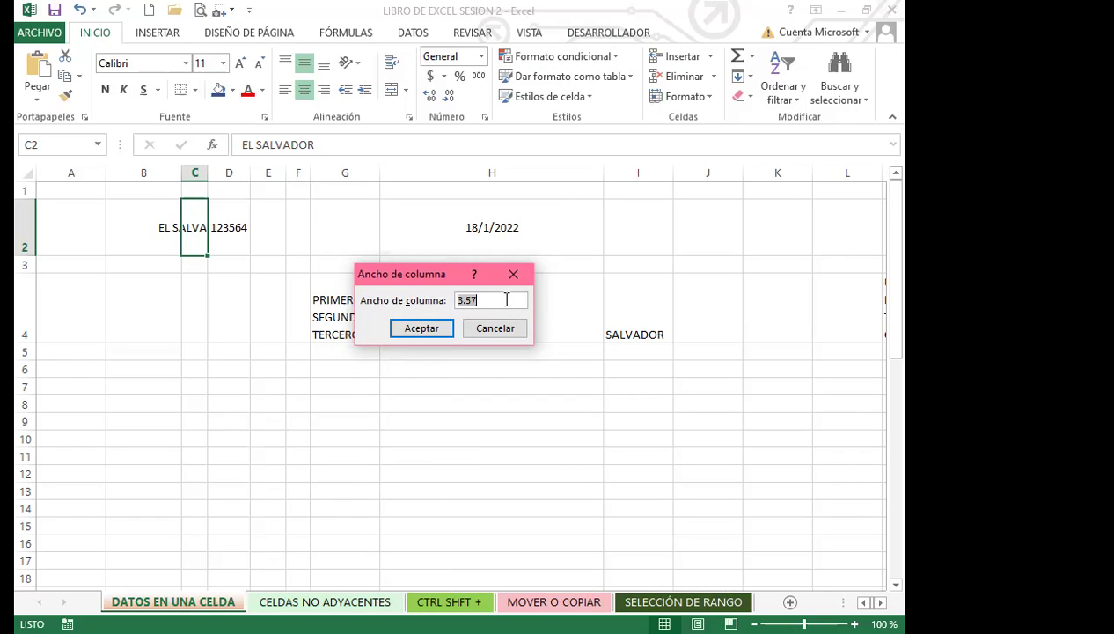
pyautogui.write('25')
pyautogui.press('Return')
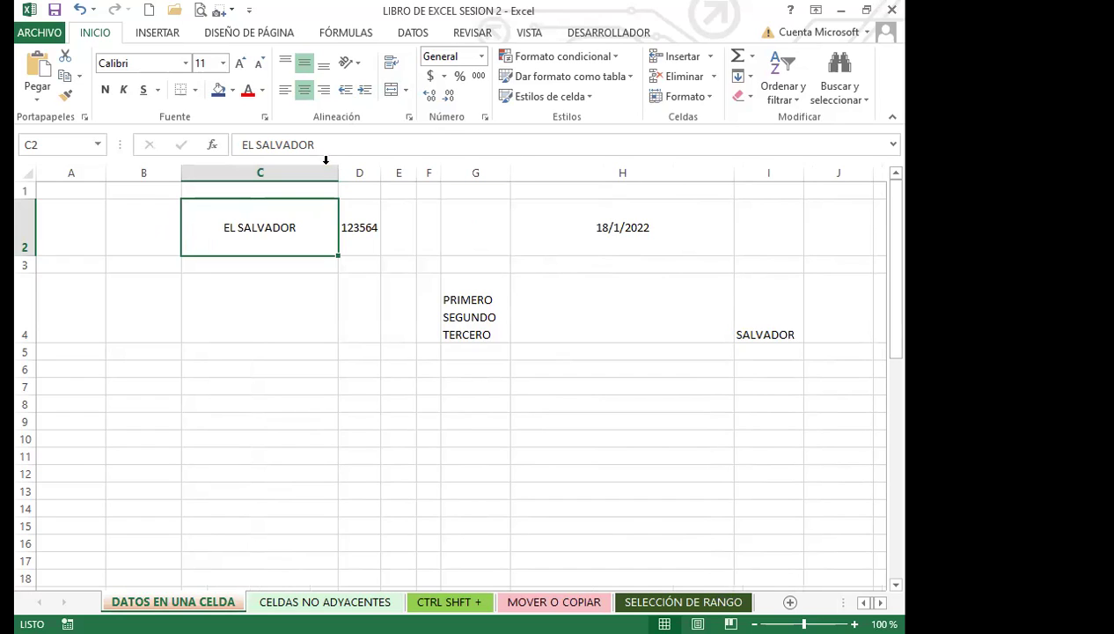
pyautogui.moveTo(337, 175); pyautogui.dragTo(337, 173)
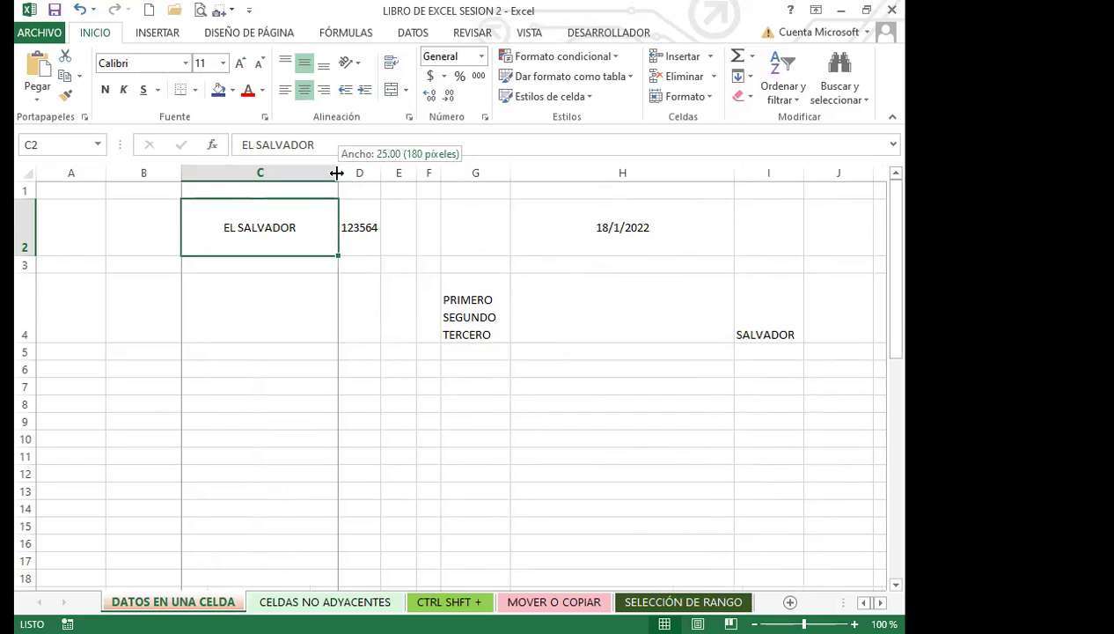
pyautogui.moveTo(337, 173); pyautogui.dragTo(337, 173)
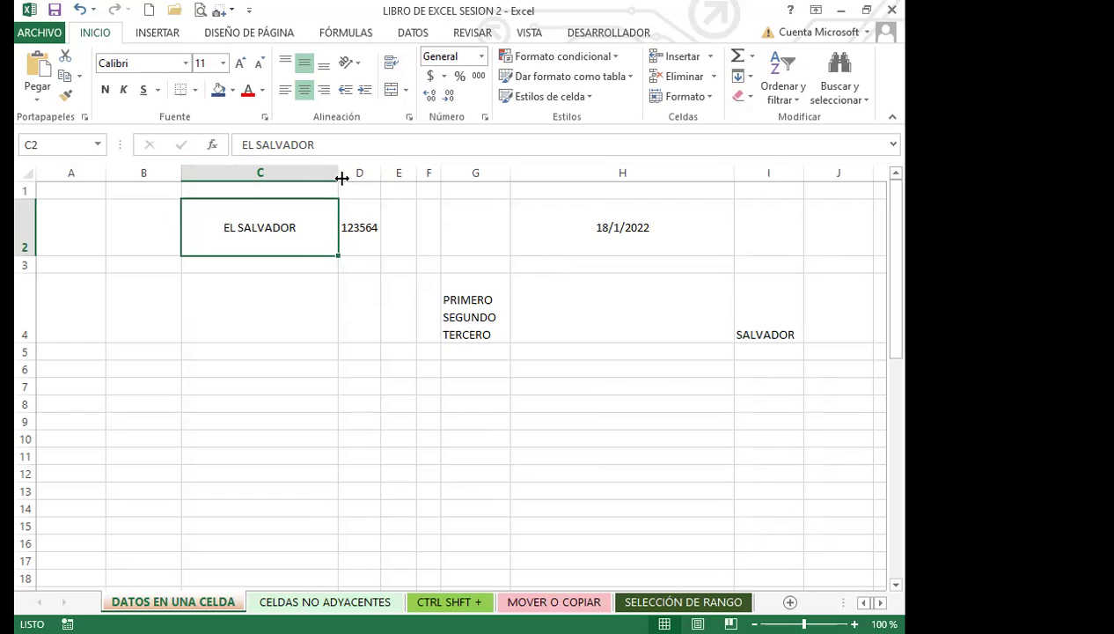
# Narrow column C by hand, AutoFit it to the EL SALVADOR text, and check its exact width value
pyautogui.moveTo(339, 174); pyautogui.dragTo(232, 176)
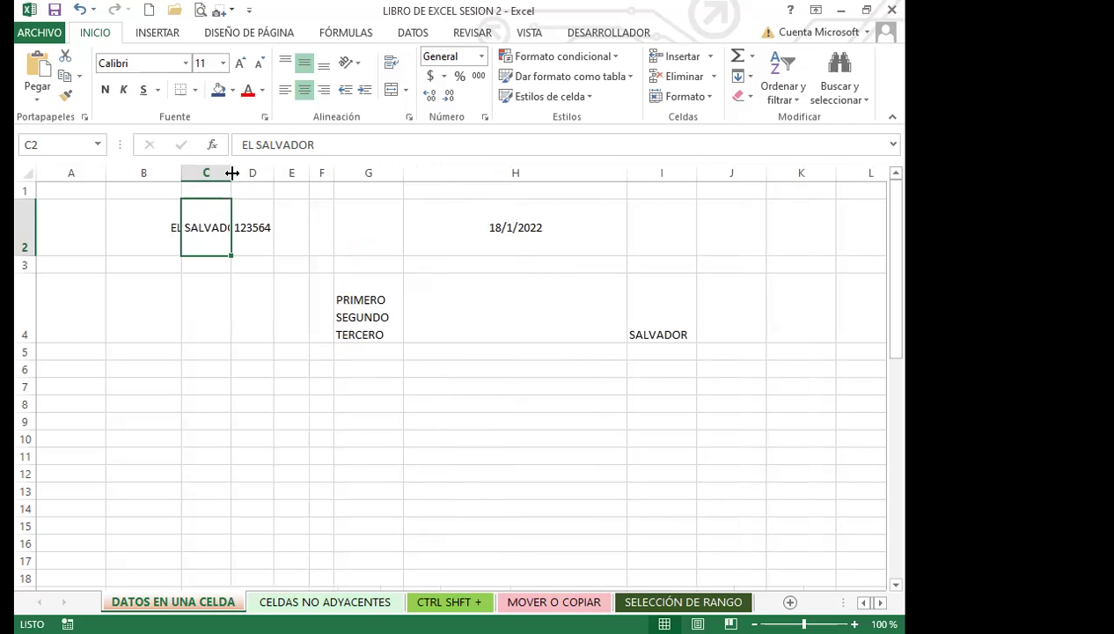
pyautogui.doubleClick(232, 173)
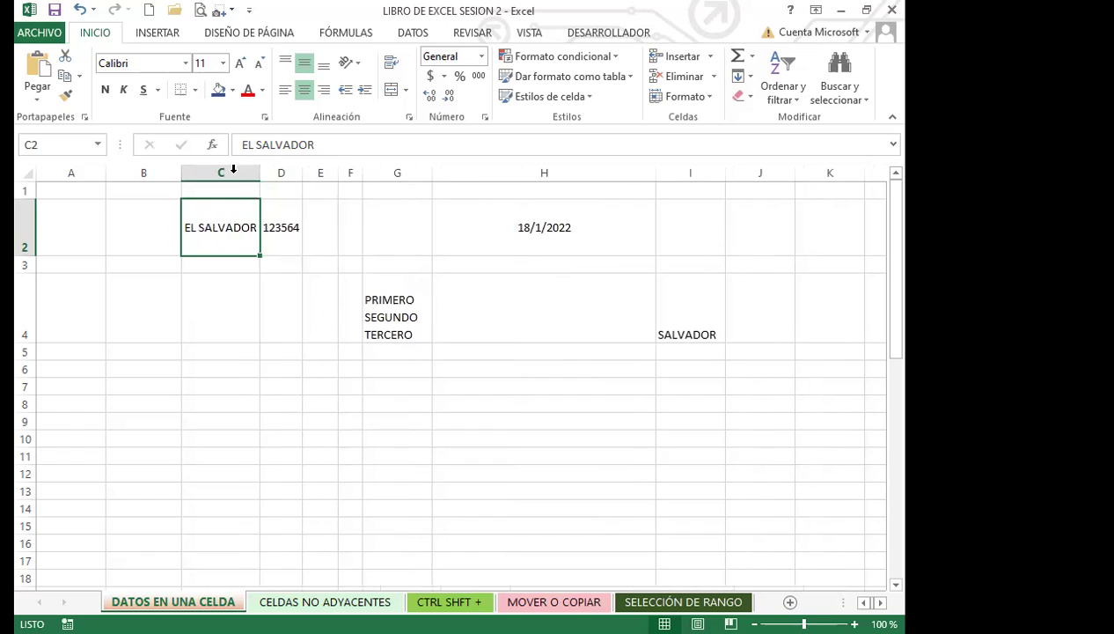
pyautogui.click(687, 96)
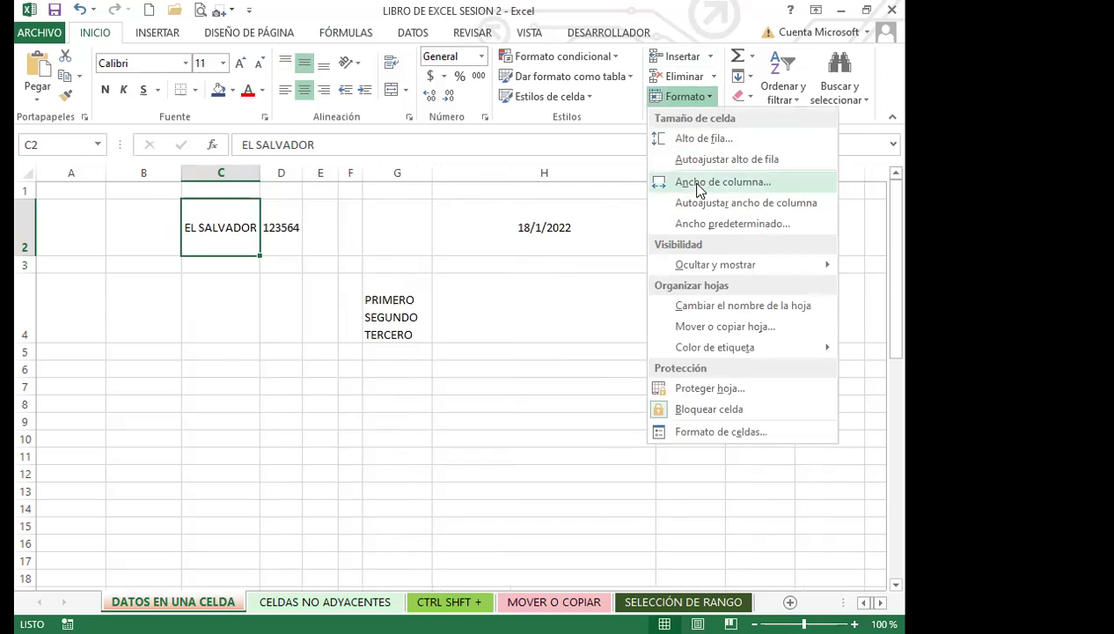
pyautogui.press('Return')
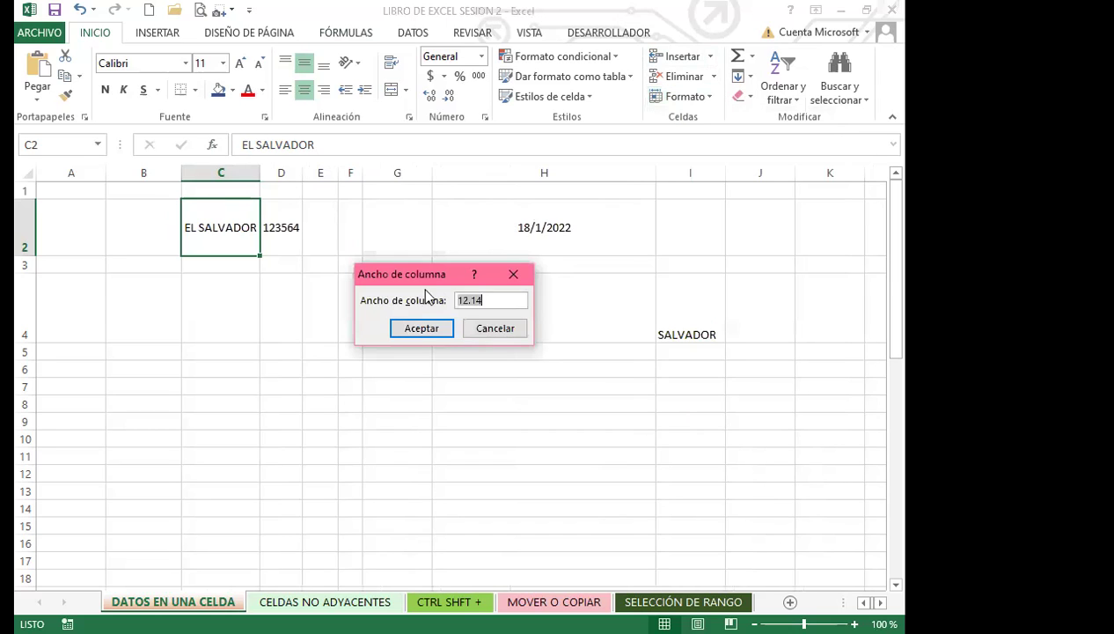
pyautogui.click(514, 274)
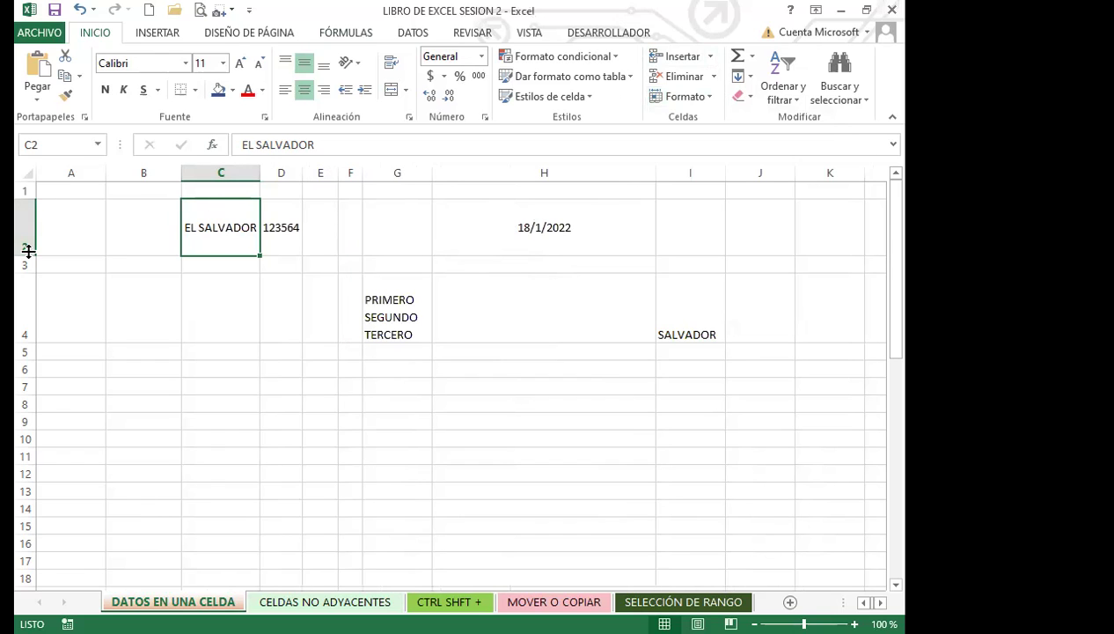
# Shrink row 2 by hand to a height of about 24.75, and enlarge it beyond its original height
pyautogui.moveTo(27, 255)
pyautogui.mouseDown()
pyautogui.moveTo(24, 214)
pyautogui.moveTo(28, 254)
pyautogui.mouseUp()
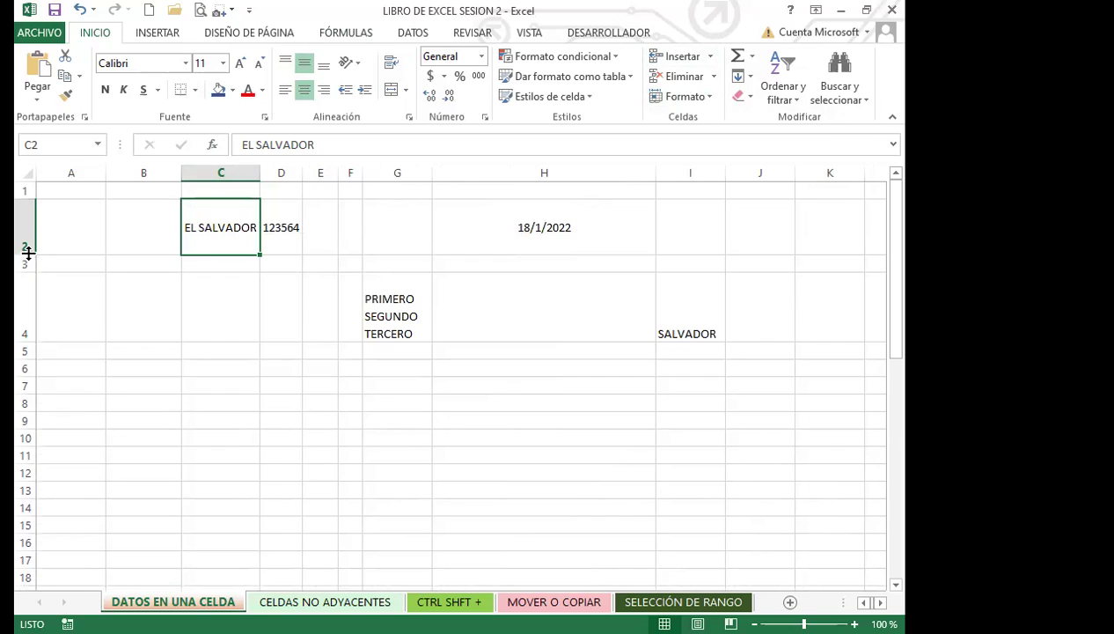
pyautogui.moveTo(28, 253); pyautogui.dragTo(26, 226)
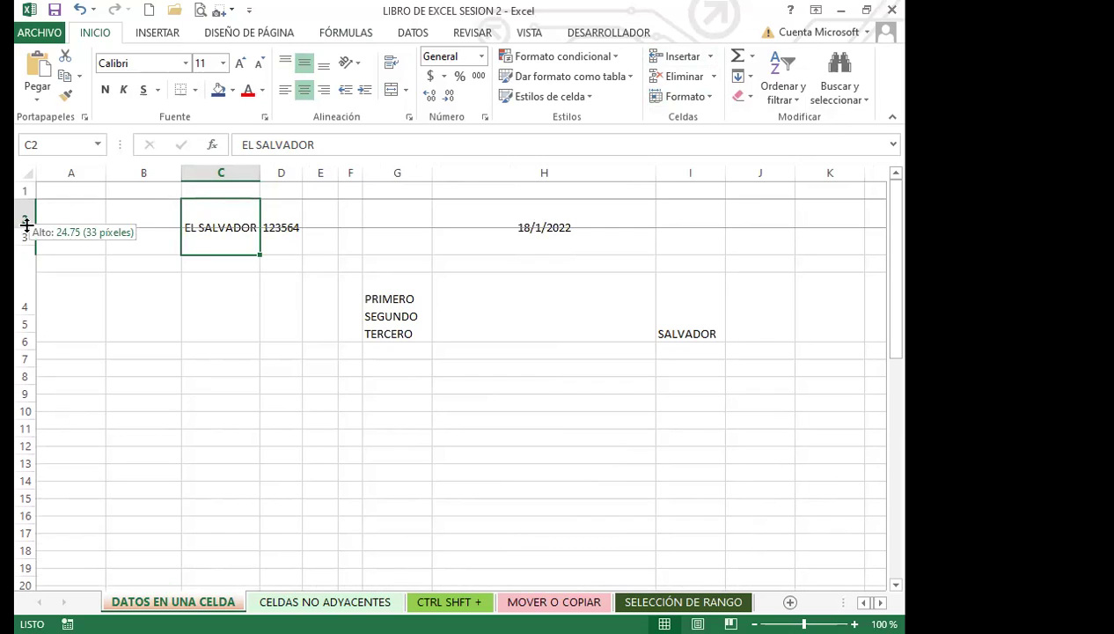
pyautogui.moveTo(26, 227); pyautogui.dragTo(26, 275)
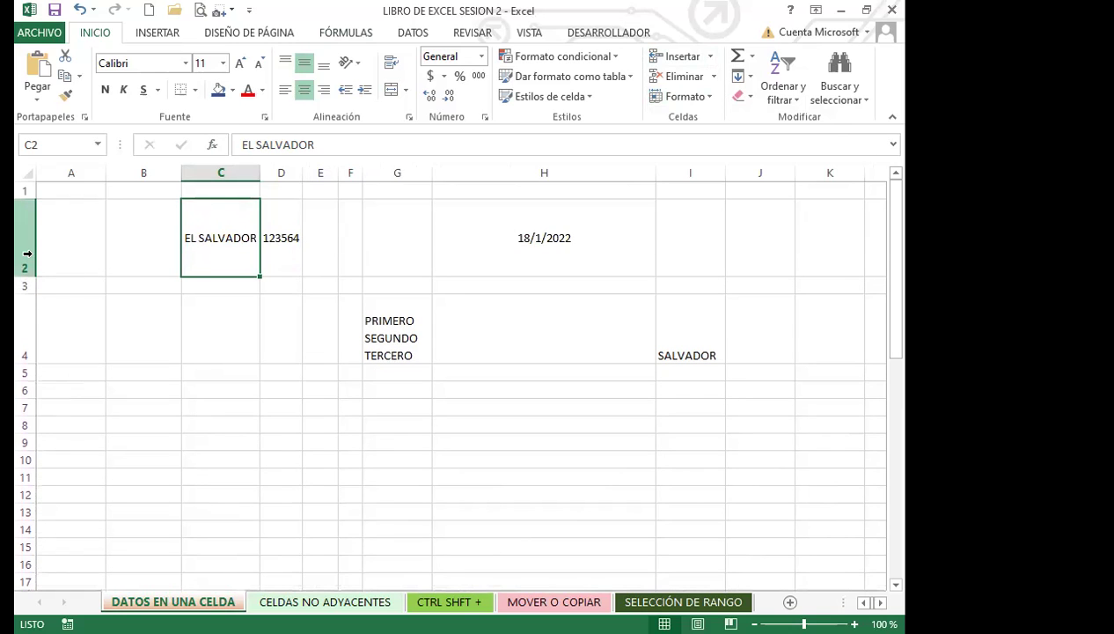
# Align the EL SALVADOR text in C2 left and bottom, and return it to centered and middle alignment
pyautogui.click(281, 260)
pyautogui.click(227, 256)
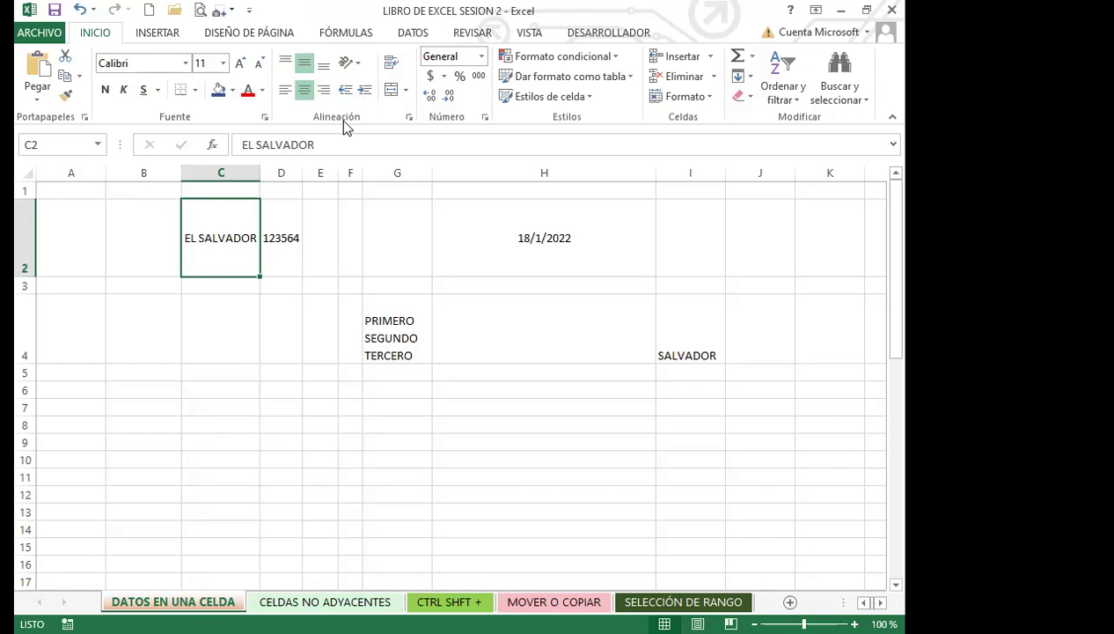
pyautogui.click(286, 90)
pyautogui.click(322, 65)
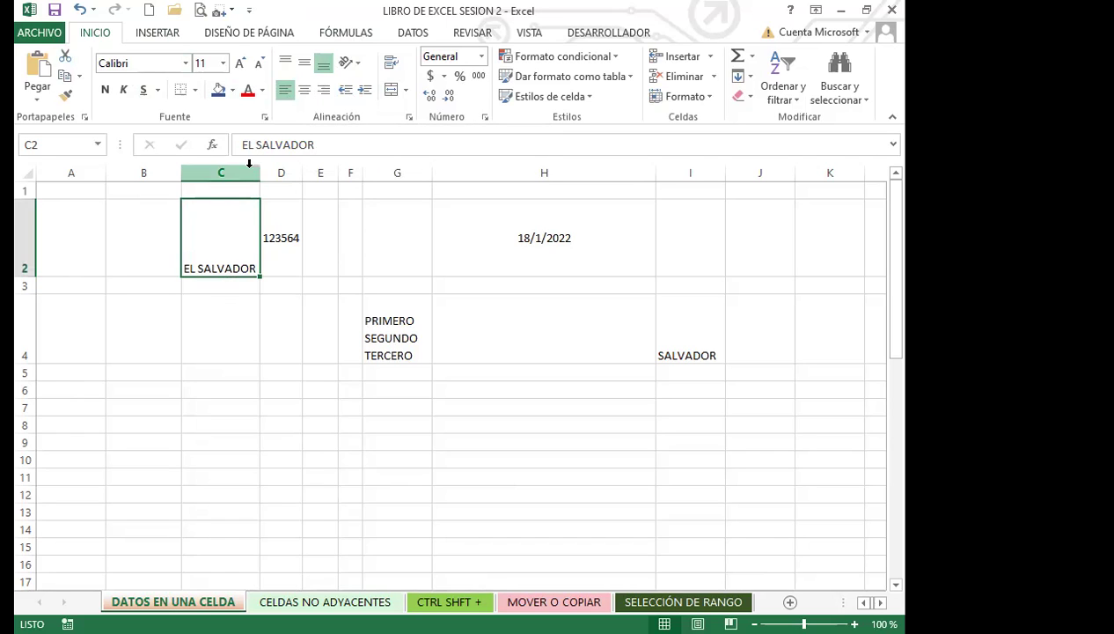
pyautogui.click(305, 90)
pyautogui.click(305, 65)
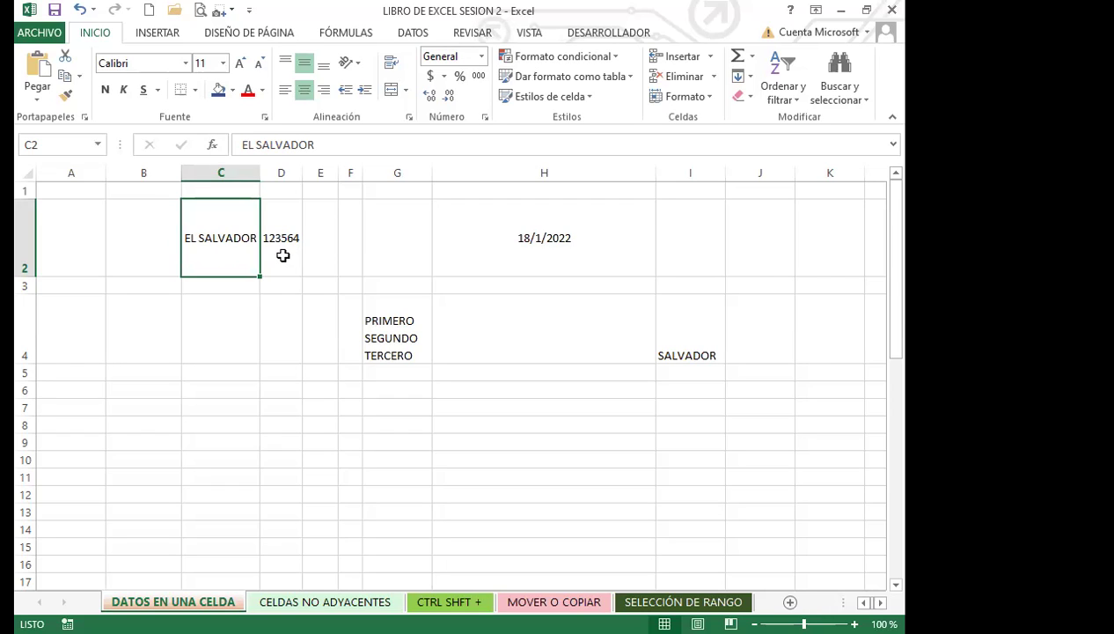
# Enter the date 25/2/2022 in cell H7 and the time 20:56 in cell H8
pyautogui.click(240, 315)
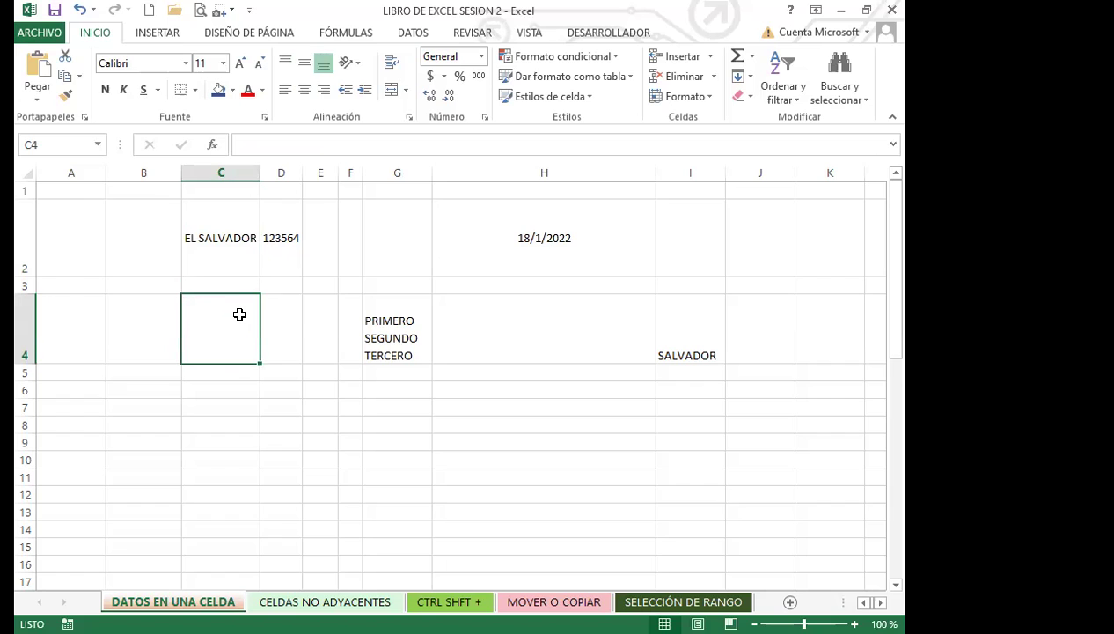
pyautogui.click(466, 409)
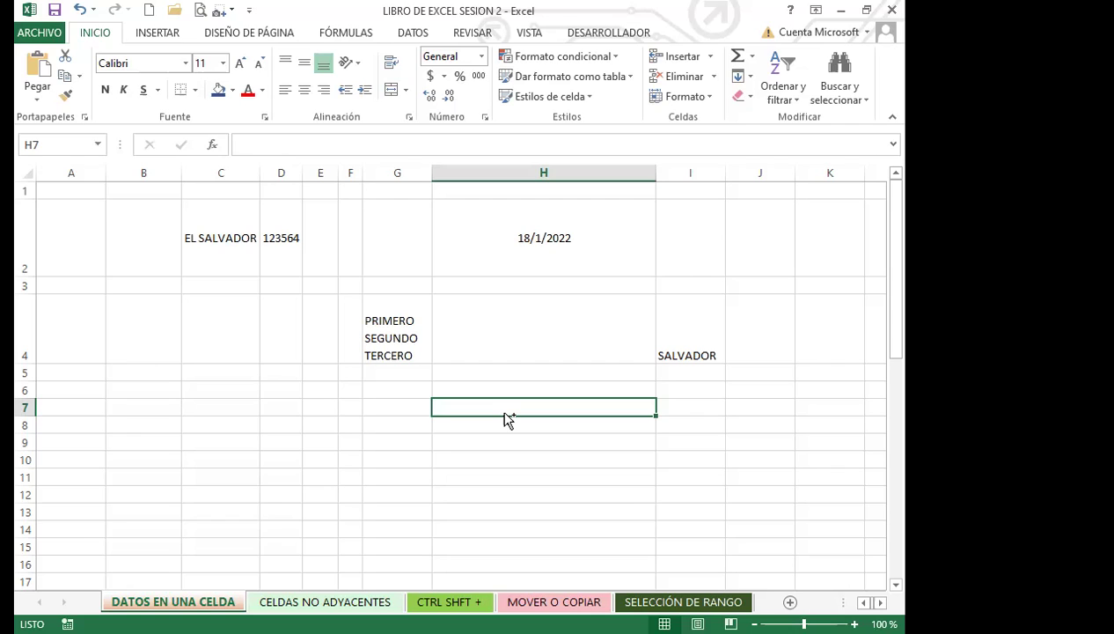
pyautogui.write('25/2/2022')
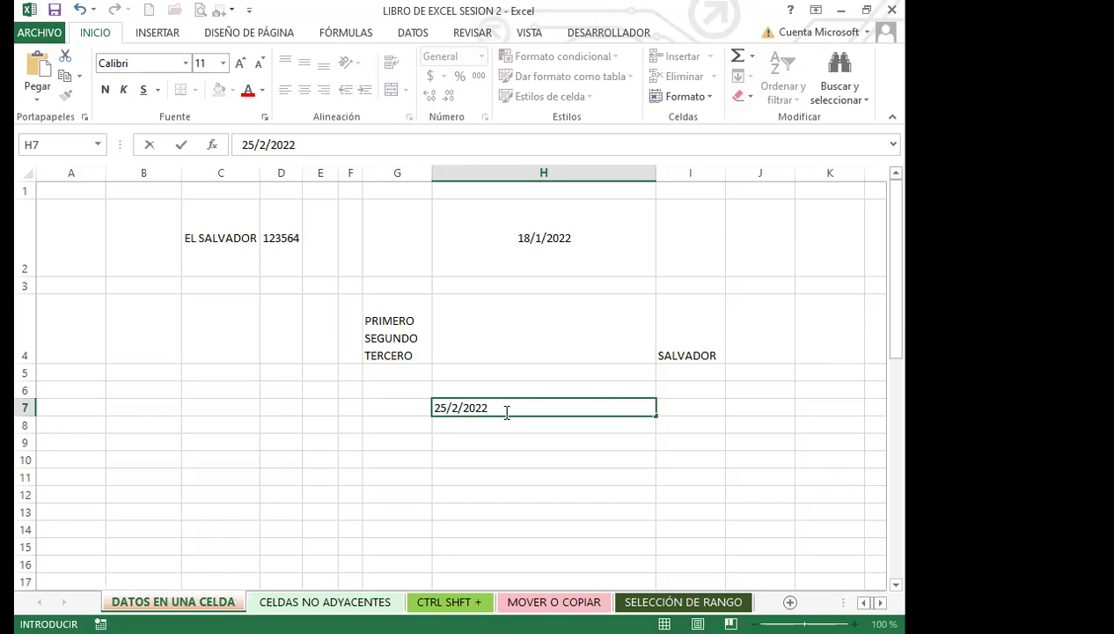
pyautogui.press('Return')
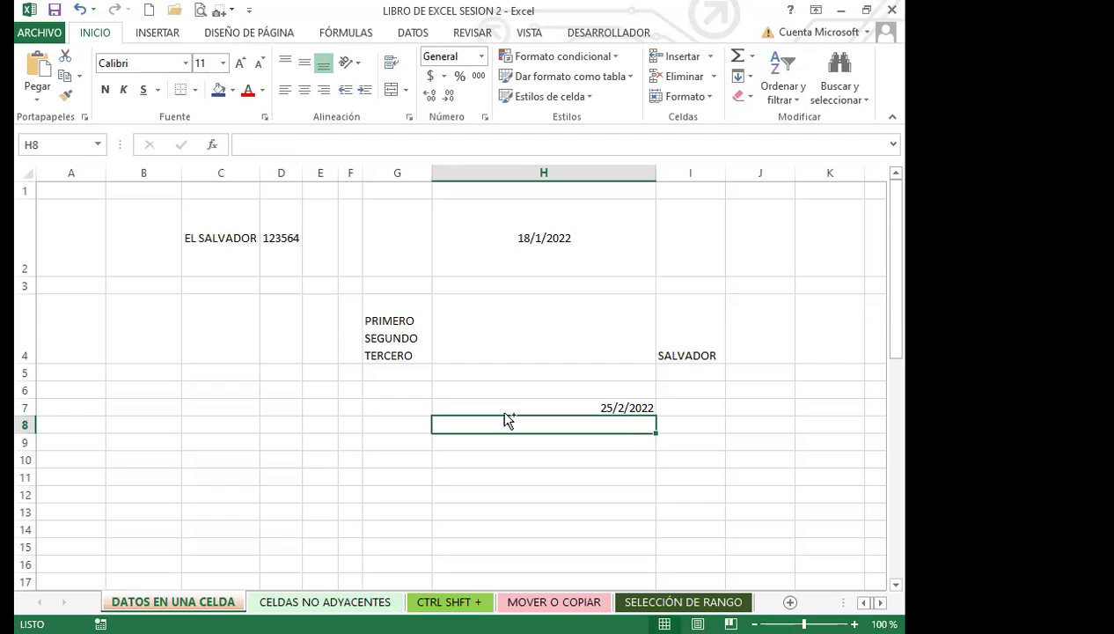
pyautogui.write('20:56')
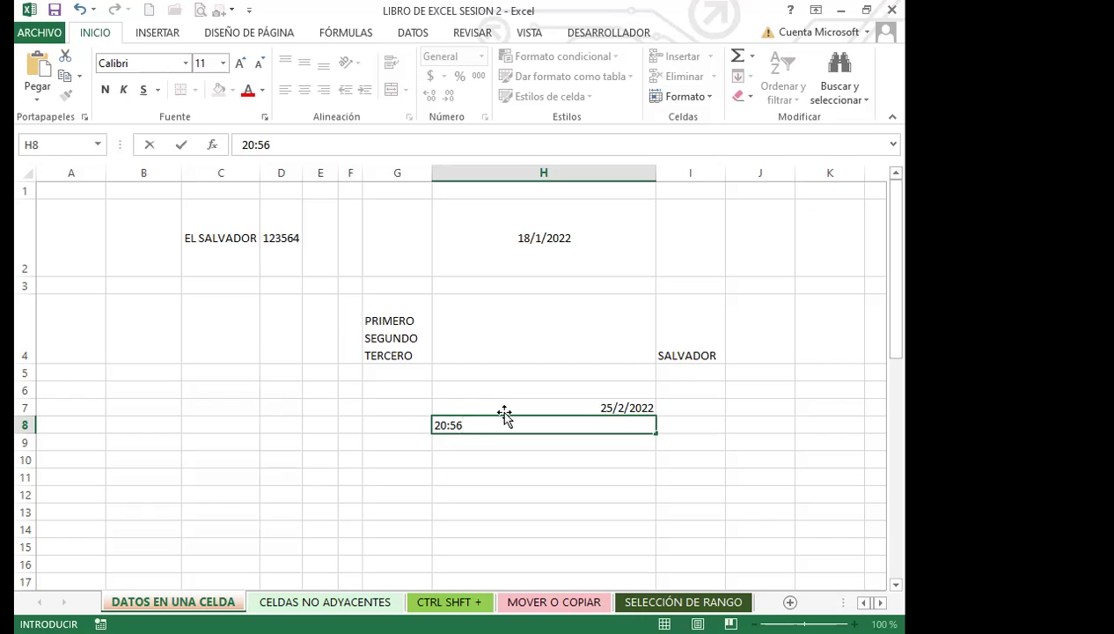
pyautogui.press('Return')
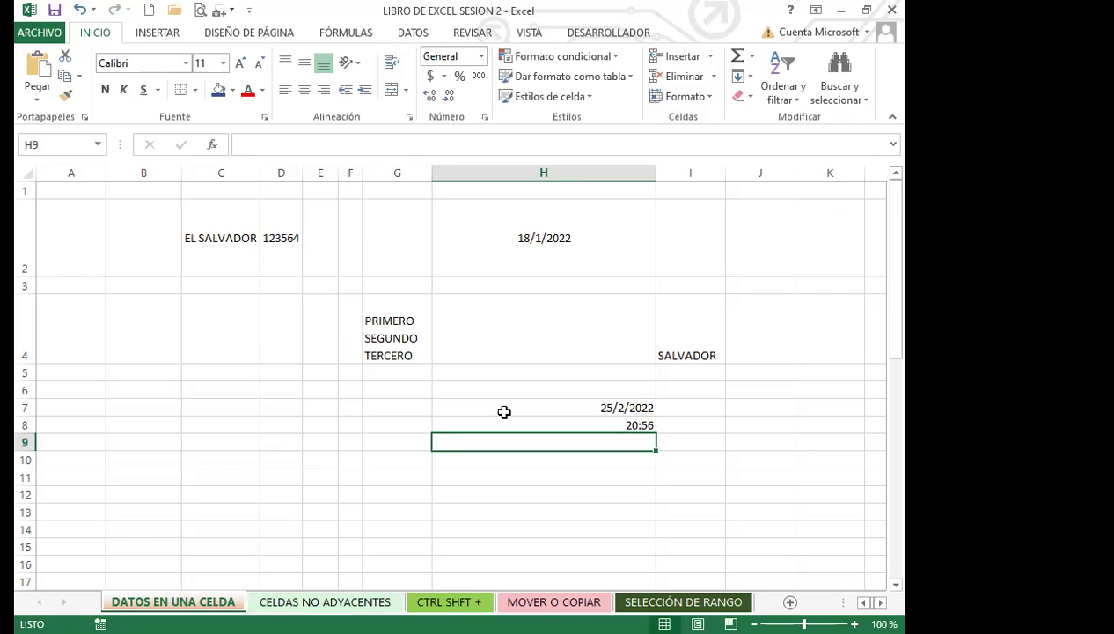
# Clear the date and time from cells H7:H8
pyautogui.press('Up')
pyautogui.press('Up')
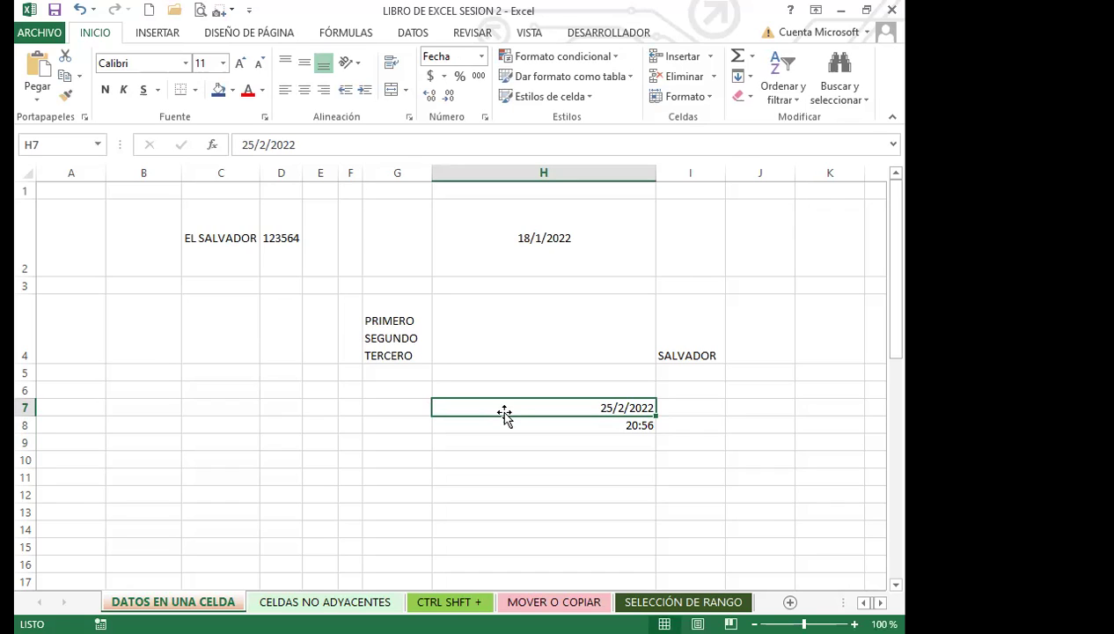
pyautogui.moveTo(504, 408); pyautogui.dragTo(506, 421)
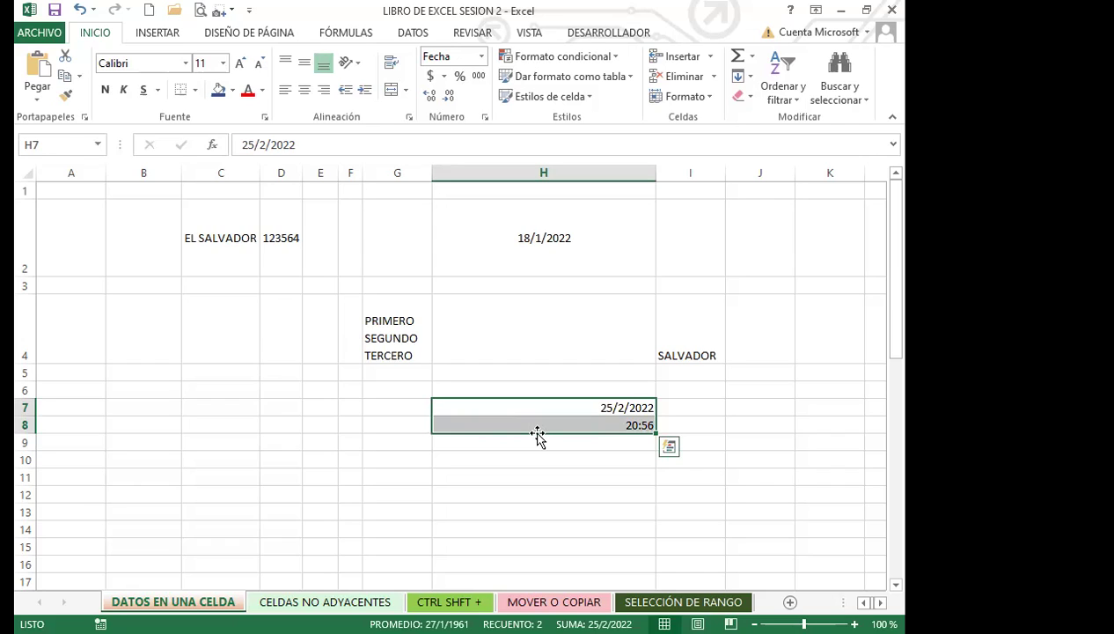
pyautogui.press('Delete')
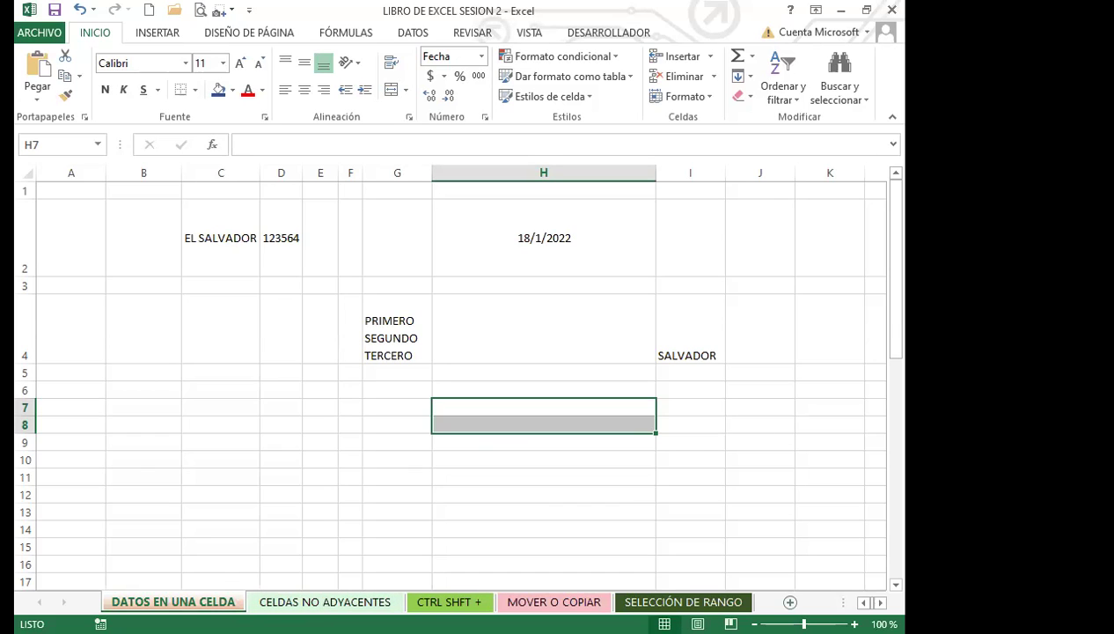
# Insert a new blank worksheet before the CELDAS NO ADYACENTES sheet
pyautogui.click(352, 601)
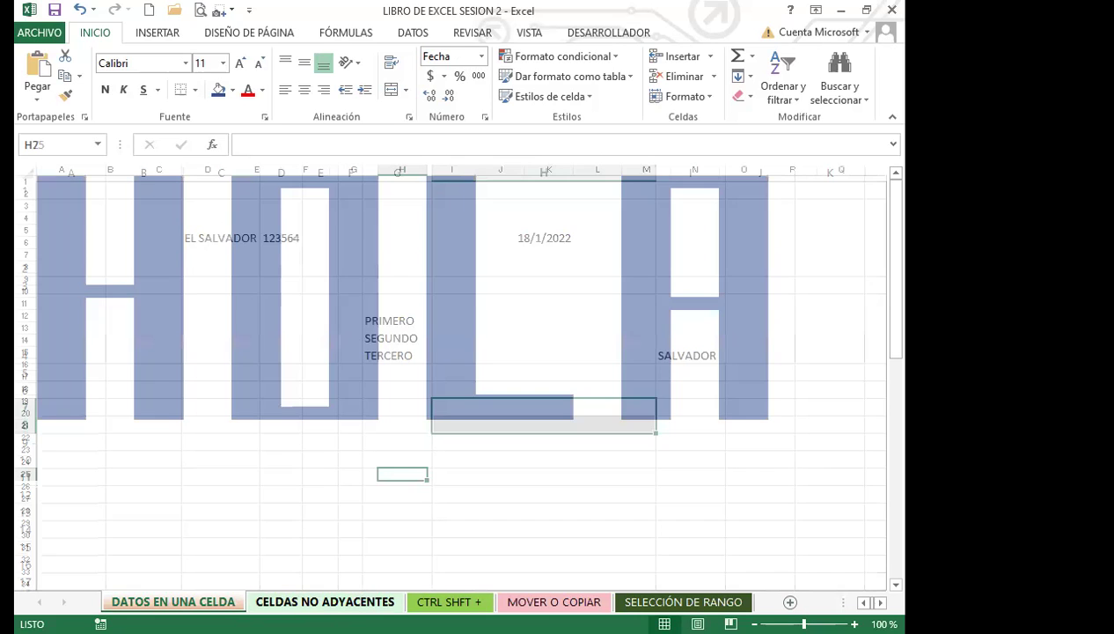
pyautogui.rightClick(357, 601)
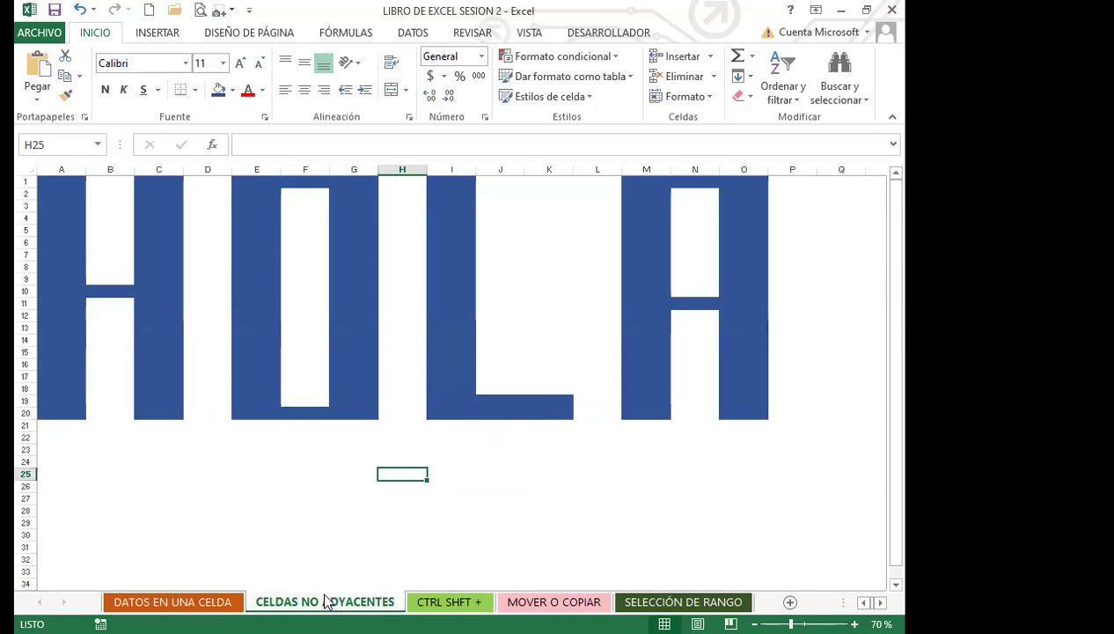
pyautogui.hotkey('shift', 'F11')
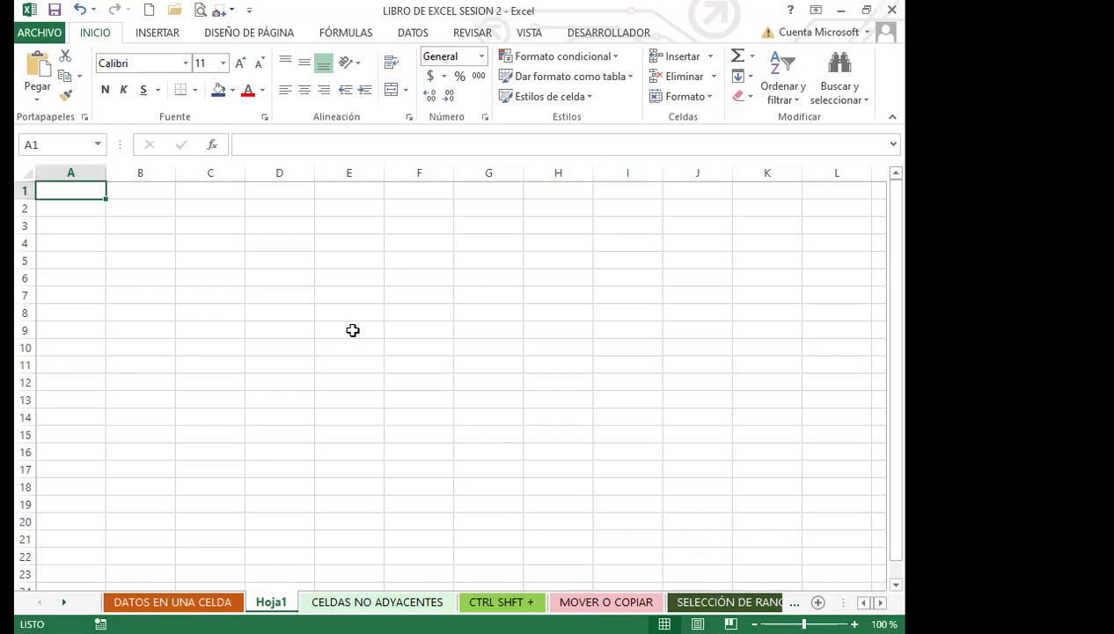
# Hide the gridlines on the new blank sheet and show them again
pyautogui.click(528, 32)
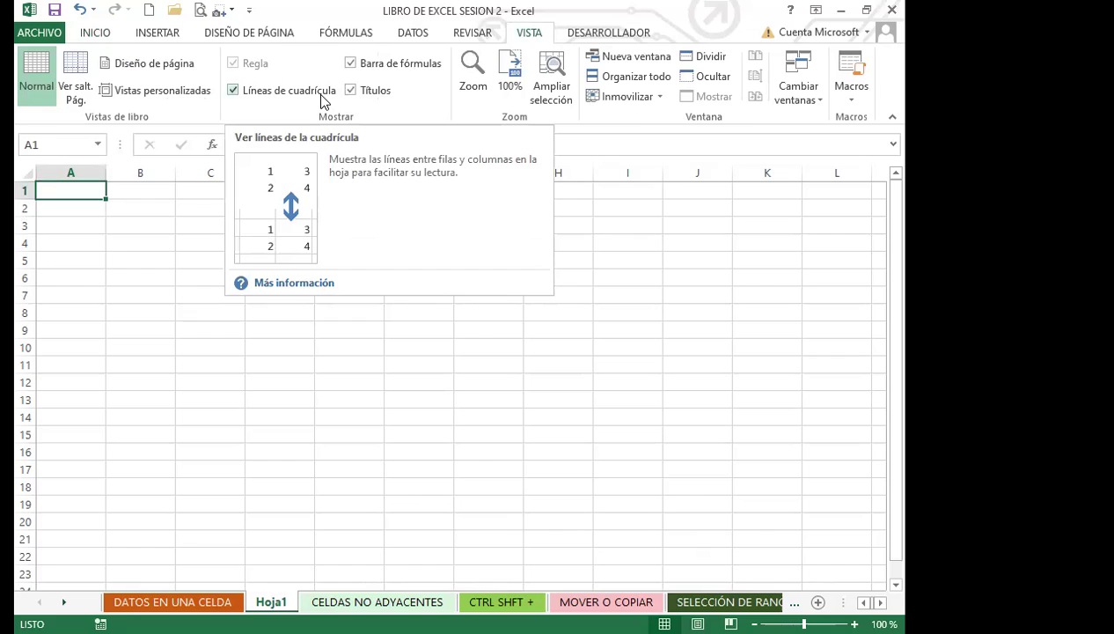
pyautogui.click(232, 90)
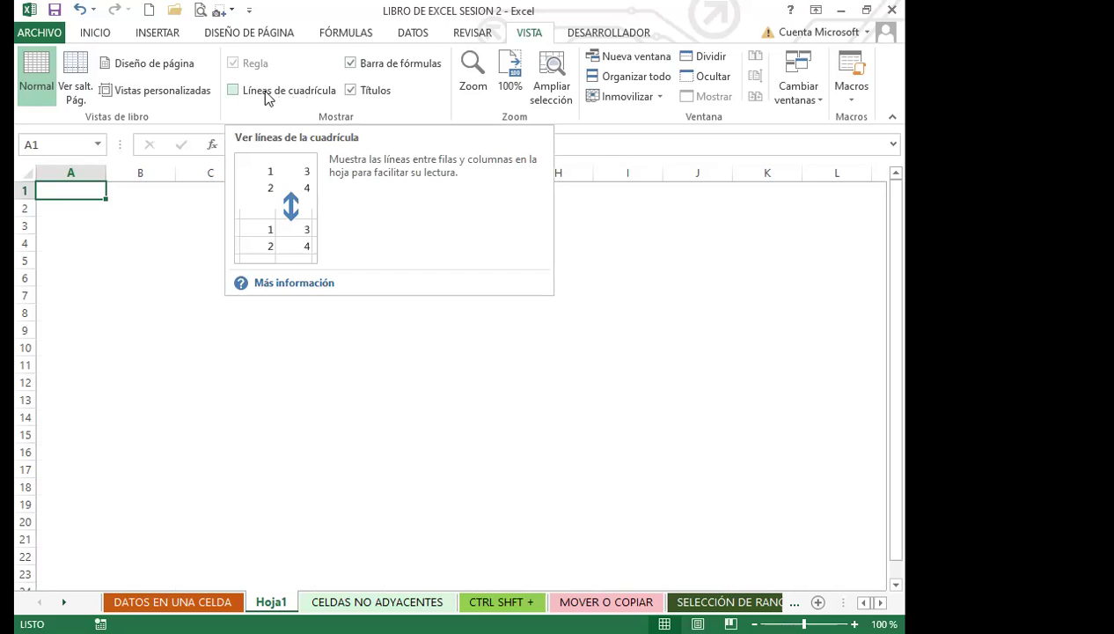
pyautogui.click(233, 90)
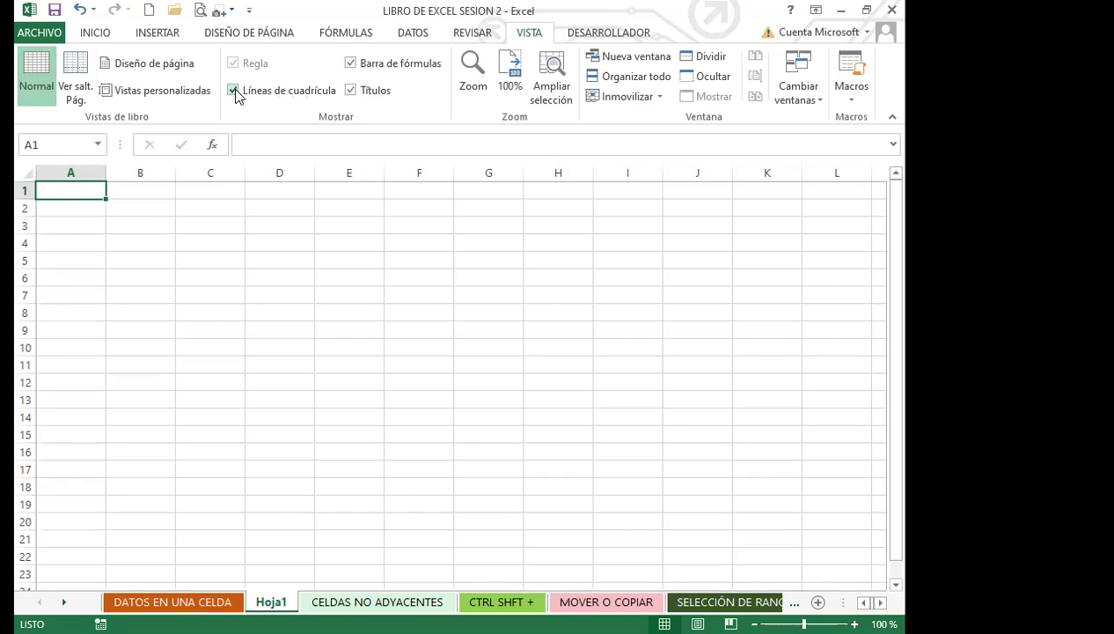